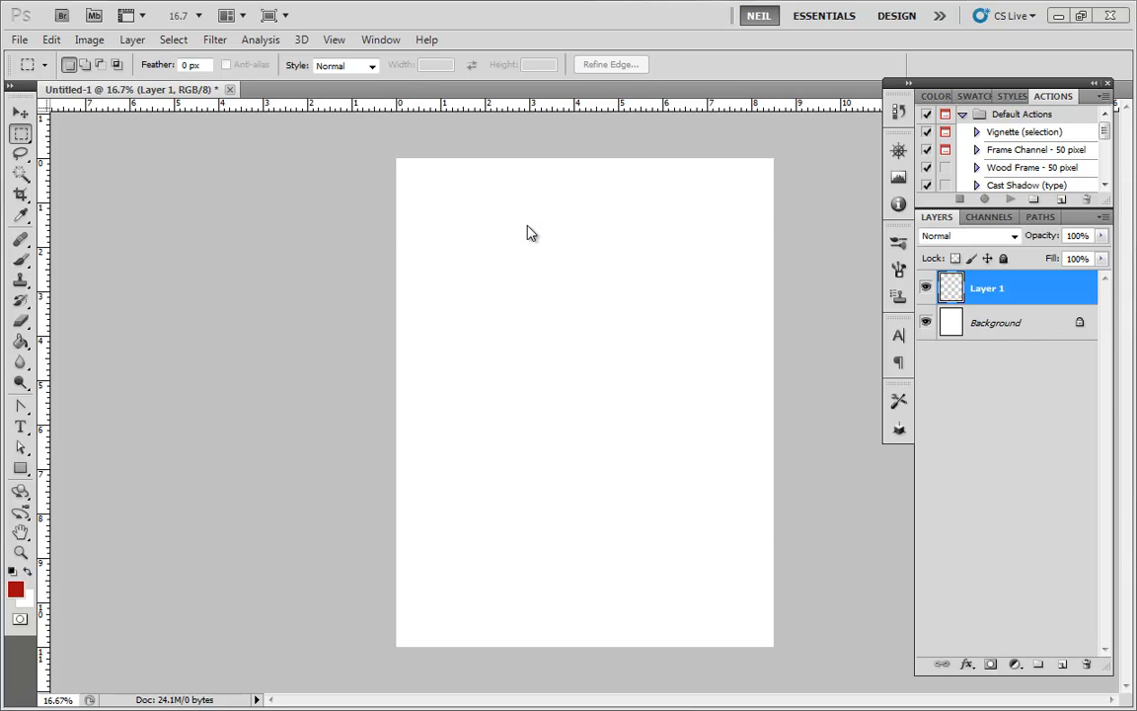
# Check the document's pixel dimensions, print size and resolution, and leave them as they are.
pyautogui.click(84, 39)
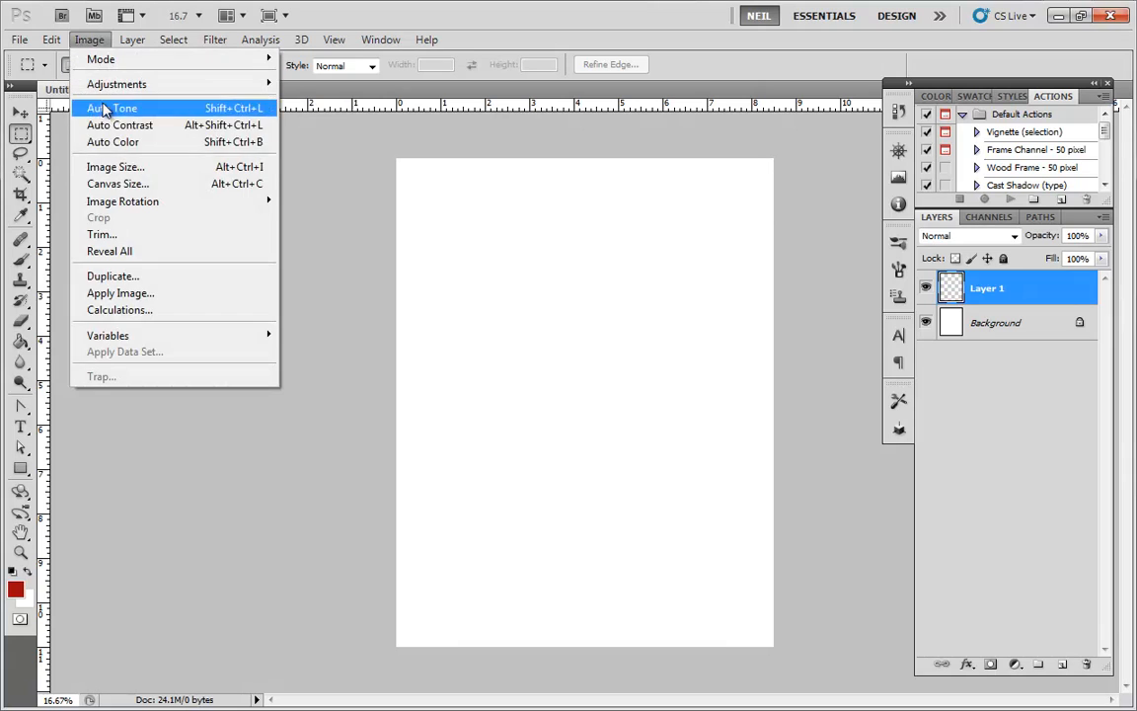
pyautogui.click(114, 167)
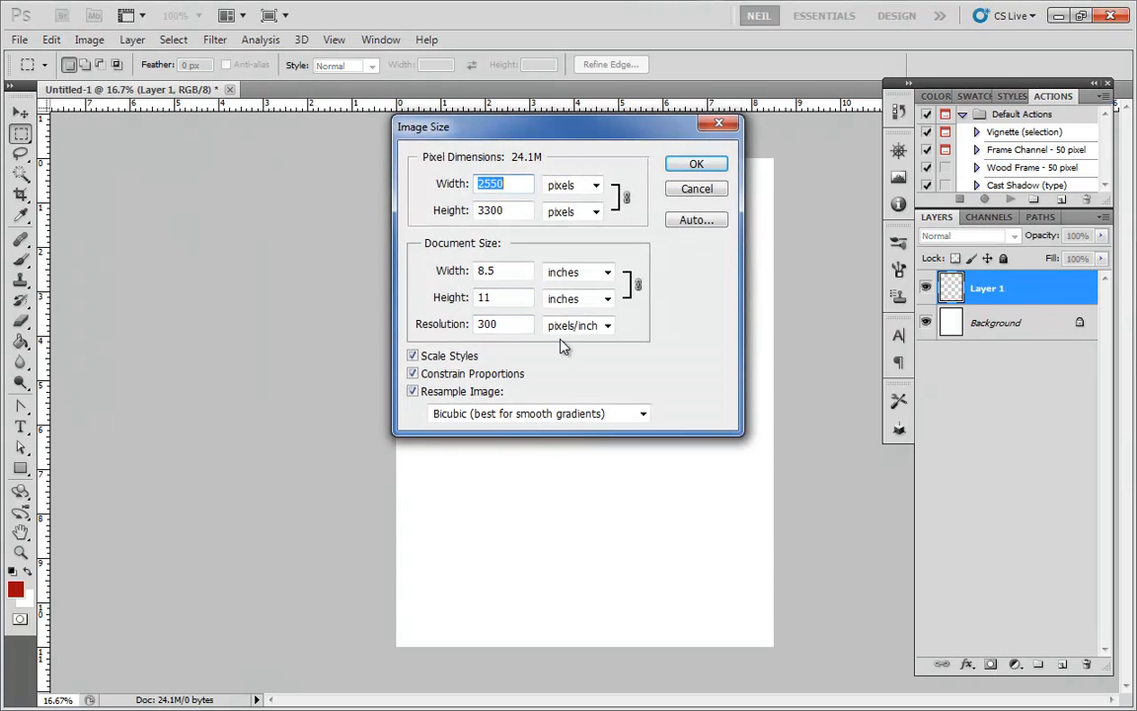
pyautogui.click(720, 122)
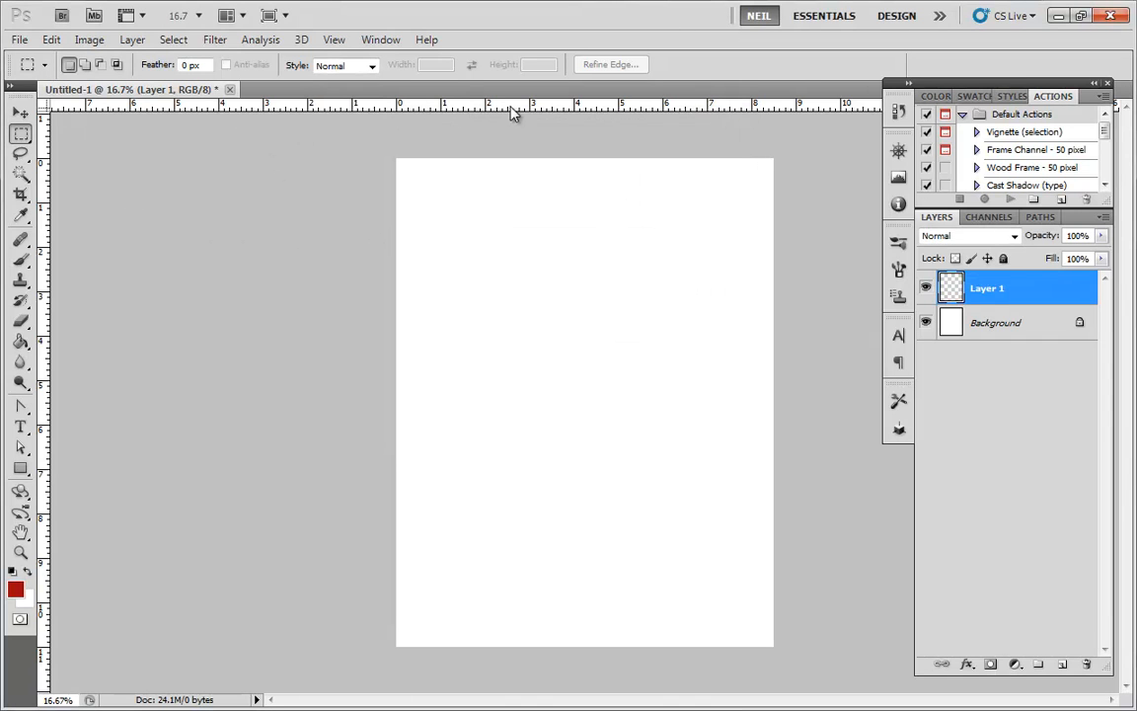
# Place horizontal guides at 2 and 6 inches and vertical guides at 2 and 5 inches on the page.
pyautogui.click(334, 40)
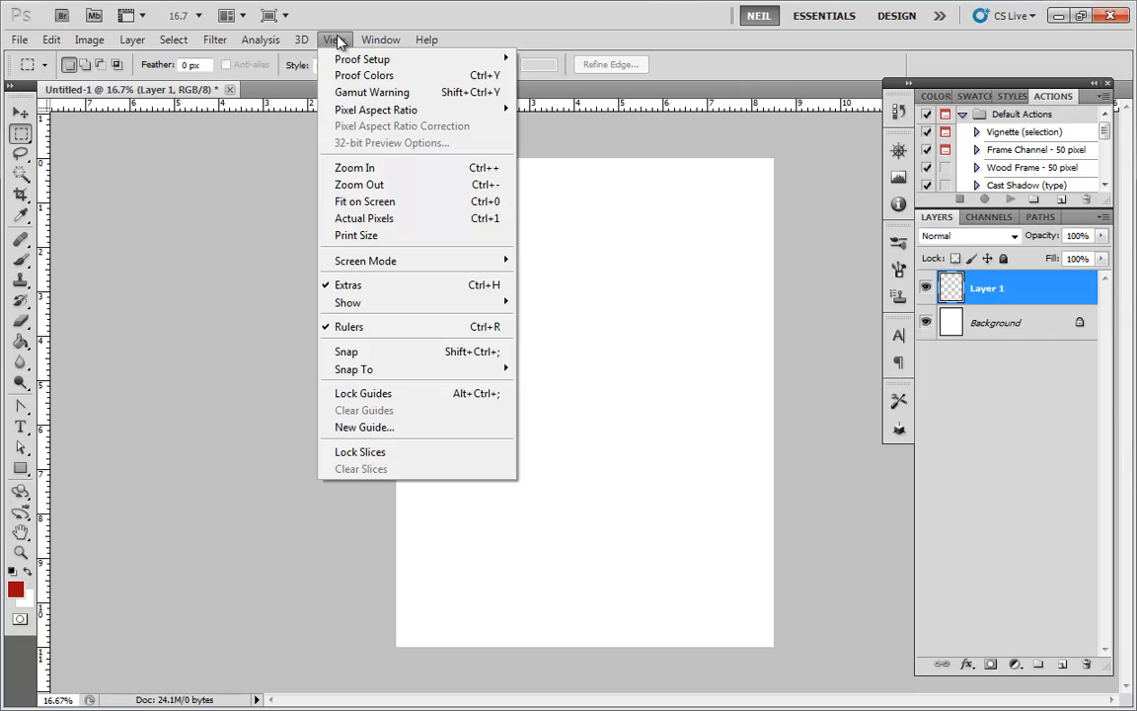
pyautogui.click(598, 140)
pyautogui.moveTo(564, 110); pyautogui.dragTo(609, 245)
pyautogui.moveTo(604, 111); pyautogui.dragTo(604, 424)
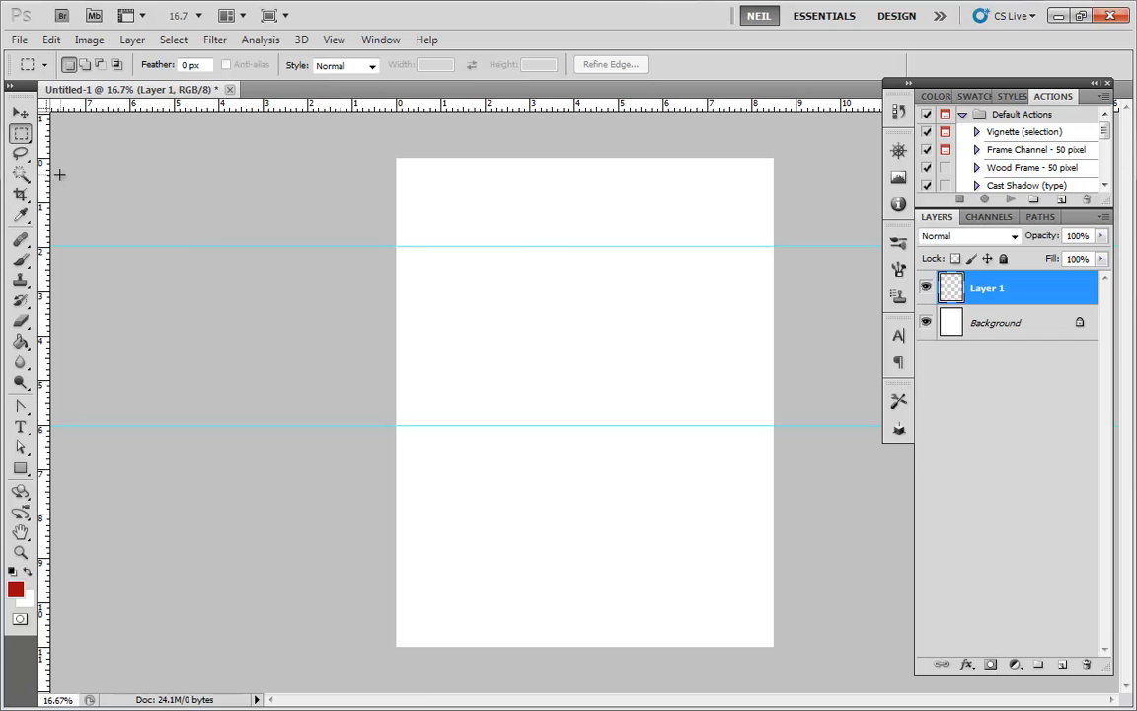
pyautogui.moveTo(47, 183); pyautogui.dragTo(486, 227)
pyautogui.moveTo(46, 138); pyautogui.dragTo(619, 243)
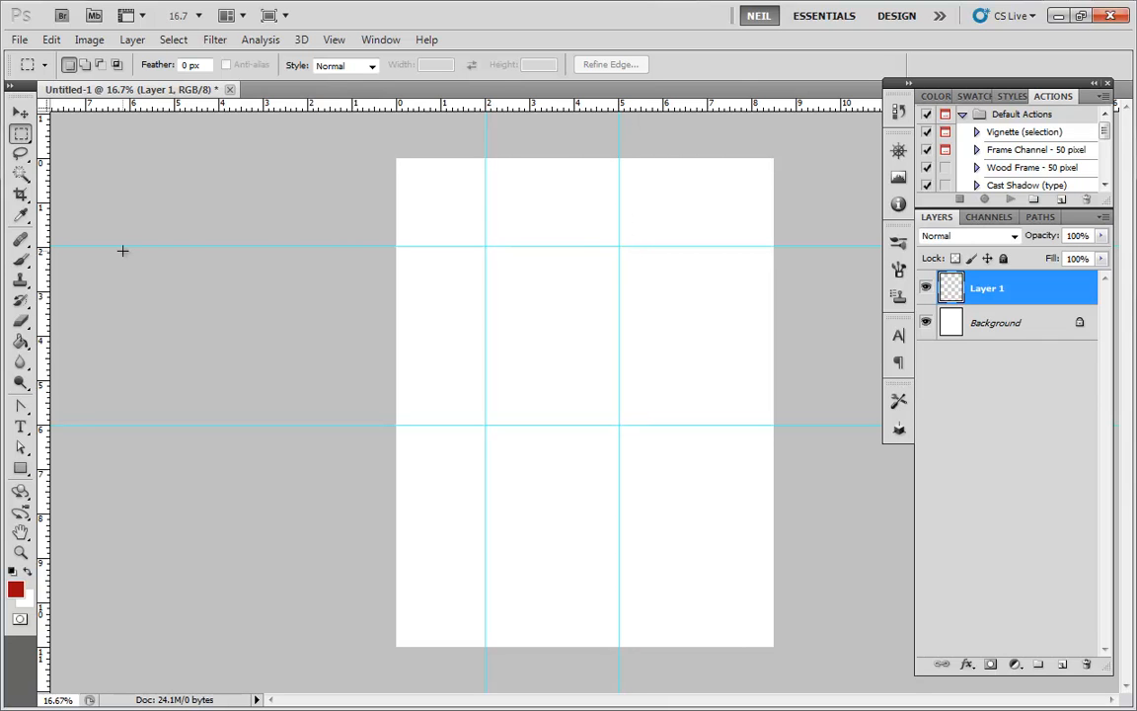
# View the page at actual pixels and return to 33.33% so the rectangle formed by the guides fits the view.
pyautogui.click(380, 40)
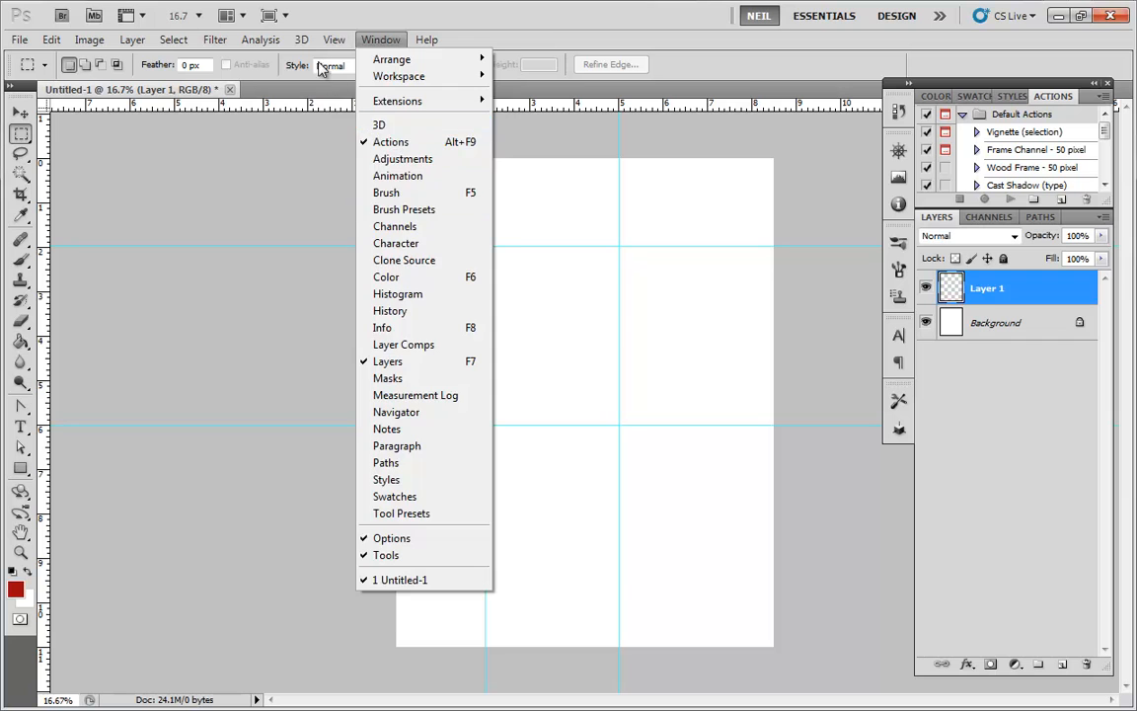
pyautogui.click(337, 223)
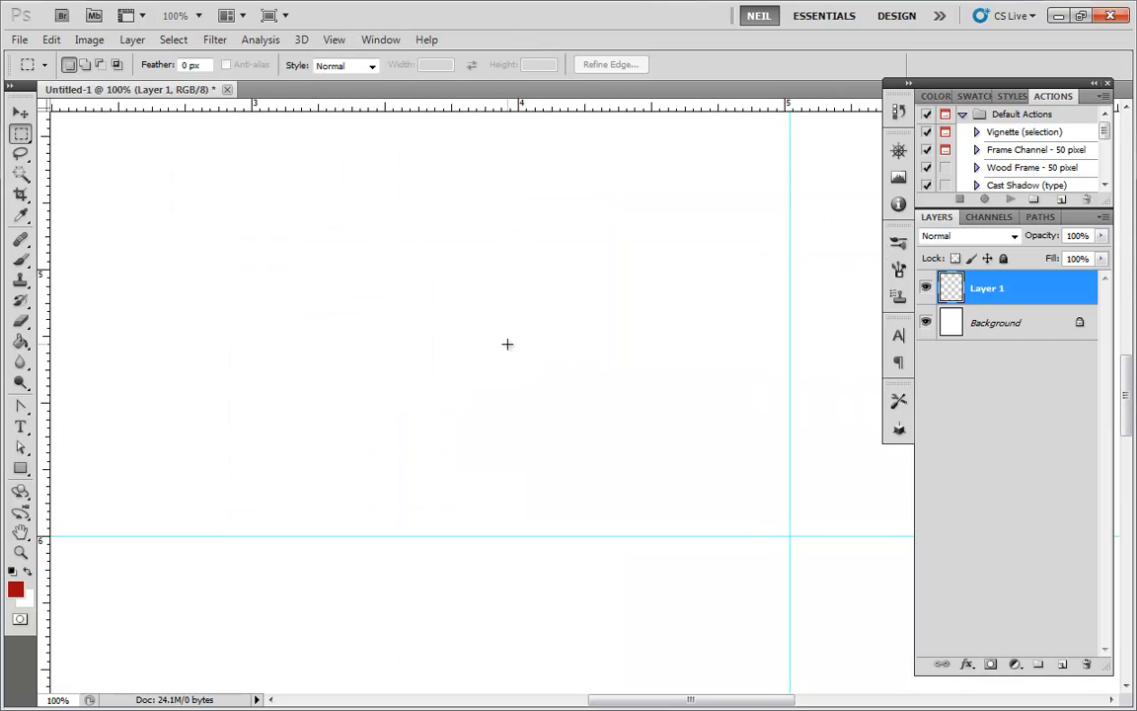
pyautogui.hotkey('ctrl', '-')
pyautogui.moveTo(687, 300); pyautogui.dragTo(682, 515)
pyautogui.hotkey('ctrl', '-')
pyautogui.hotkey('ctrl', '-')
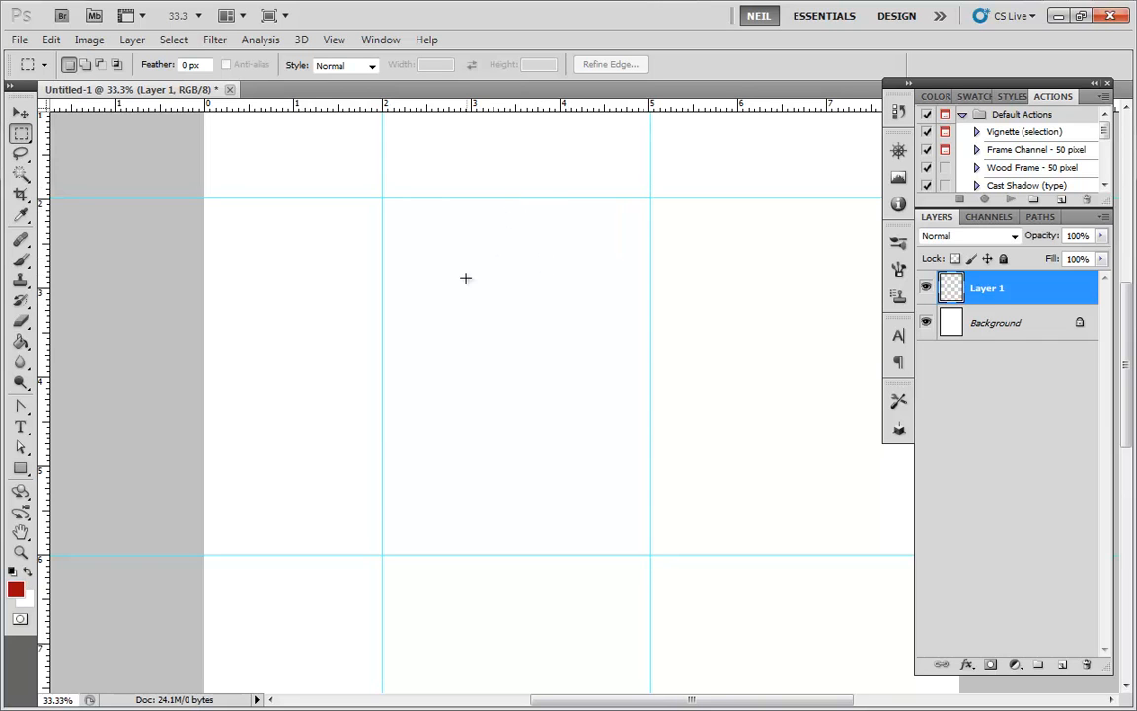
# Set up the Brush with a 5 px round tip at 100% hardness and the default black foreground colour.
pyautogui.press('b')
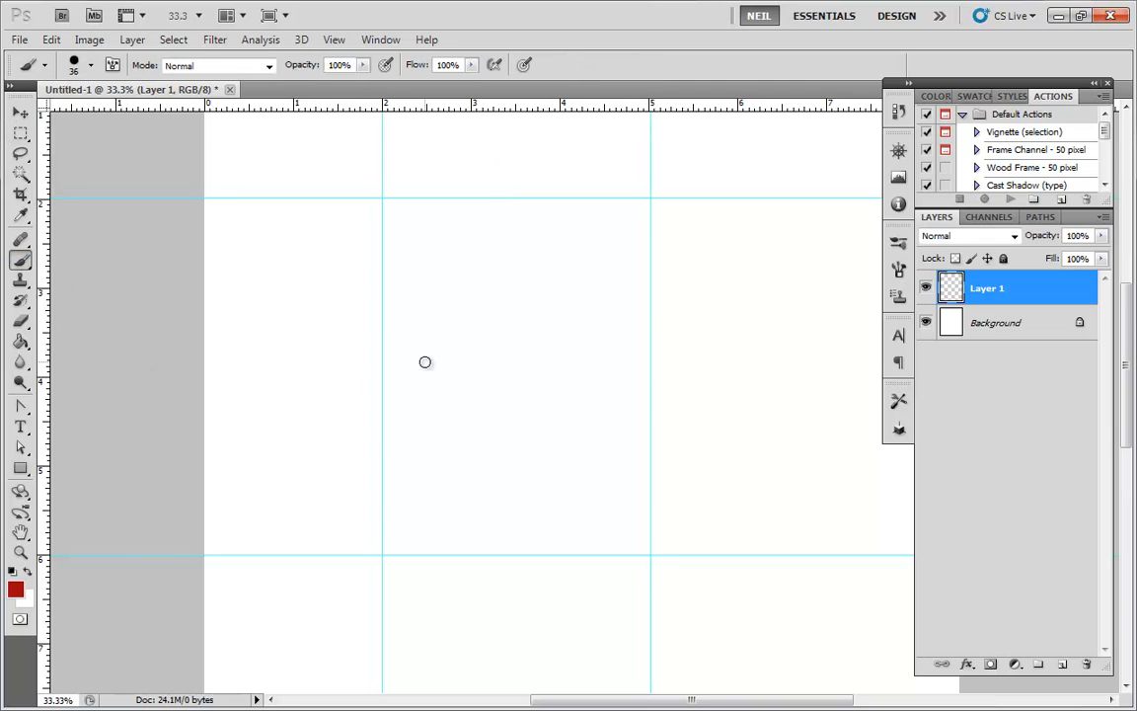
pyautogui.rightClick(549, 302)
pyautogui.click(574, 412)
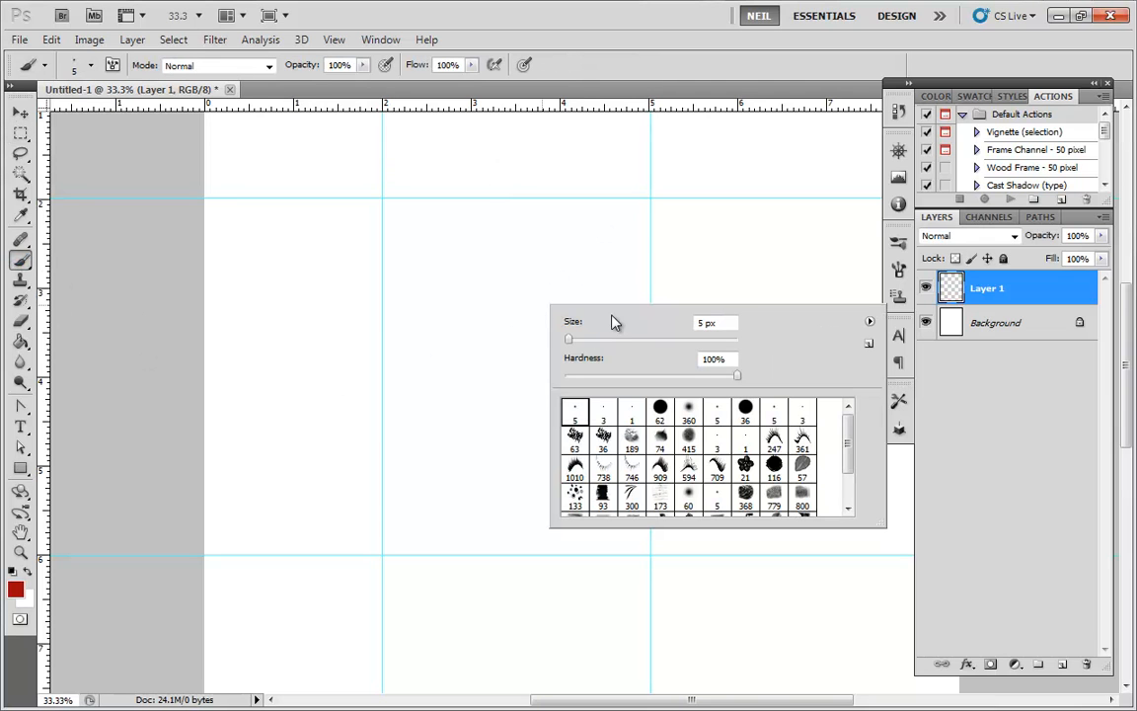
pyautogui.click(974, 99)
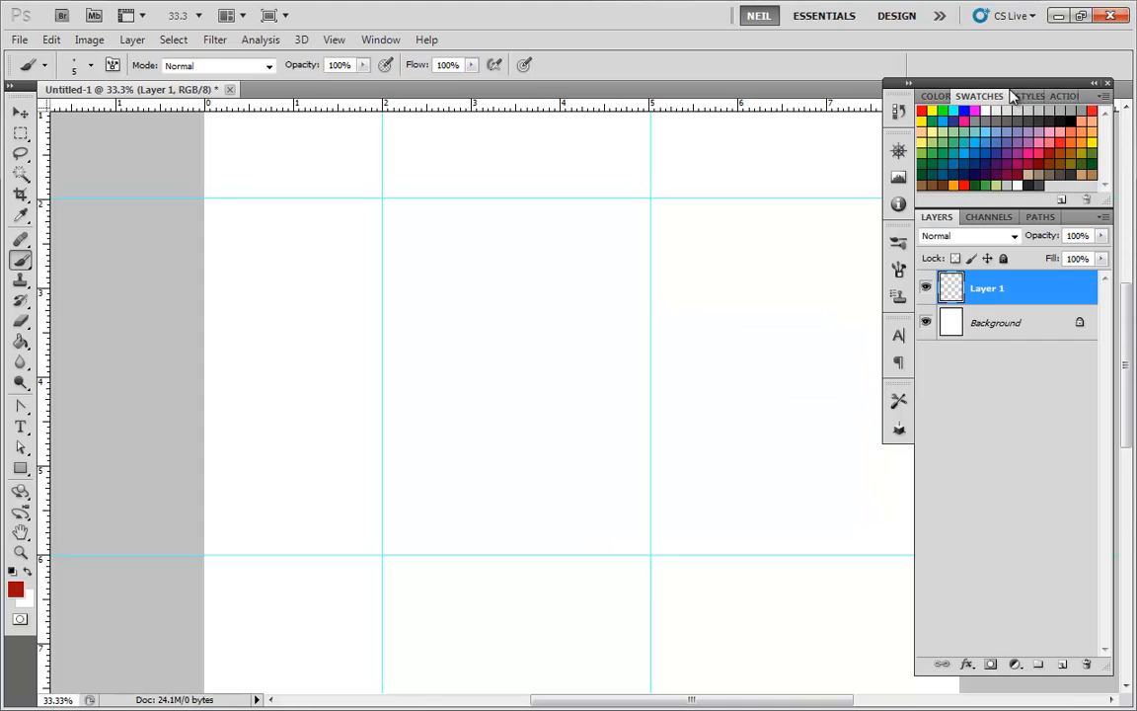
pyautogui.press('d')
# Sketch the tapered upright post of a cross inside the guide rectangle, with loose tufts of grass around its base.
pyautogui.moveTo(506, 235); pyautogui.dragTo(501, 390)
pyautogui.moveTo(506, 281); pyautogui.dragTo(502, 414)
pyautogui.moveTo(515, 233); pyautogui.dragTo(532, 439)
pyautogui.moveTo(525, 328); pyautogui.dragTo(541, 481)
pyautogui.moveTo(526, 252)
pyautogui.mouseDown()
pyautogui.moveTo(541, 488)
pyautogui.moveTo(506, 449)
pyautogui.mouseUp()
pyautogui.moveTo(504, 306)
pyautogui.mouseDown()
pyautogui.moveTo(494, 528)
pyautogui.moveTo(496, 508)
pyautogui.mouseUp()
pyautogui.moveTo(504, 373); pyautogui.dragTo(494, 510)
pyautogui.moveTo(523, 264); pyautogui.dragTo(542, 509)
pyautogui.moveTo(525, 380)
pyautogui.mouseDown()
pyautogui.moveTo(546, 531)
pyautogui.moveTo(447, 527)
pyautogui.moveTo(509, 512)
pyautogui.moveTo(538, 528)
pyautogui.moveTo(568, 497)
pyautogui.moveTo(556, 523)
pyautogui.moveTo(594, 528)
pyautogui.mouseUp()
pyautogui.moveTo(525, 539)
pyautogui.mouseDown()
pyautogui.moveTo(489, 533)
pyautogui.moveTo(476, 502)
pyautogui.moveTo(446, 512)
pyautogui.mouseUp()
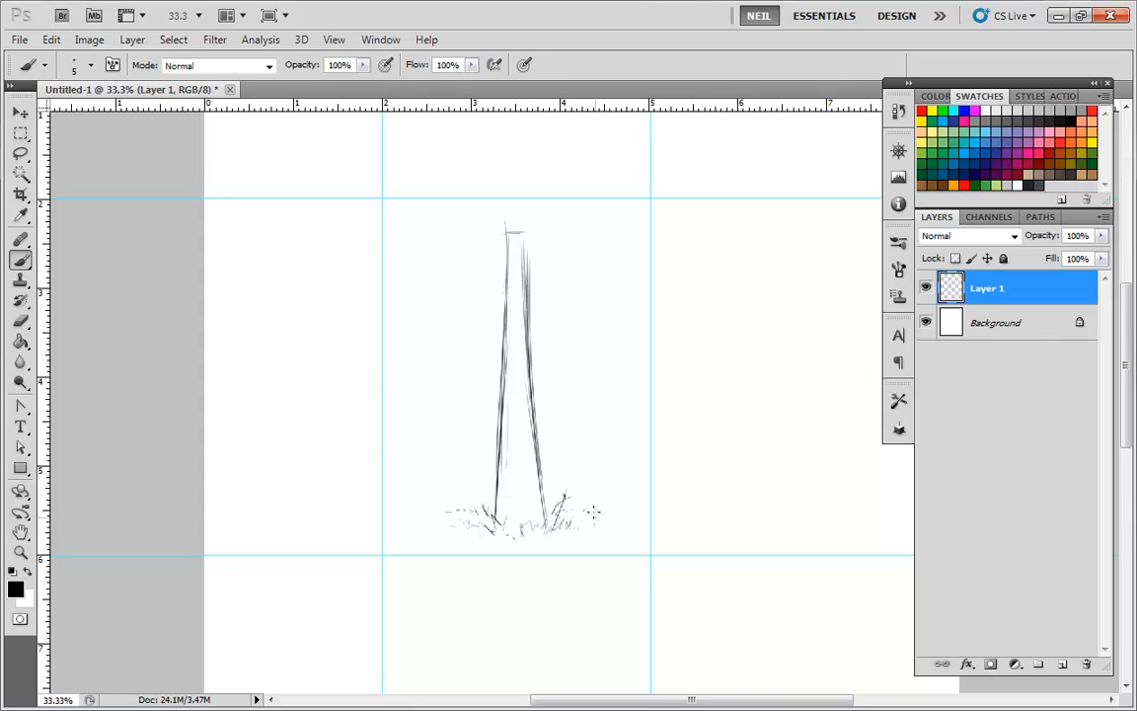
# Sketch the crossbeam as a thin horizontal rectangle about 2 inches long across the upper part of the post.
pyautogui.moveTo(636, 330); pyautogui.dragTo(632, 383)
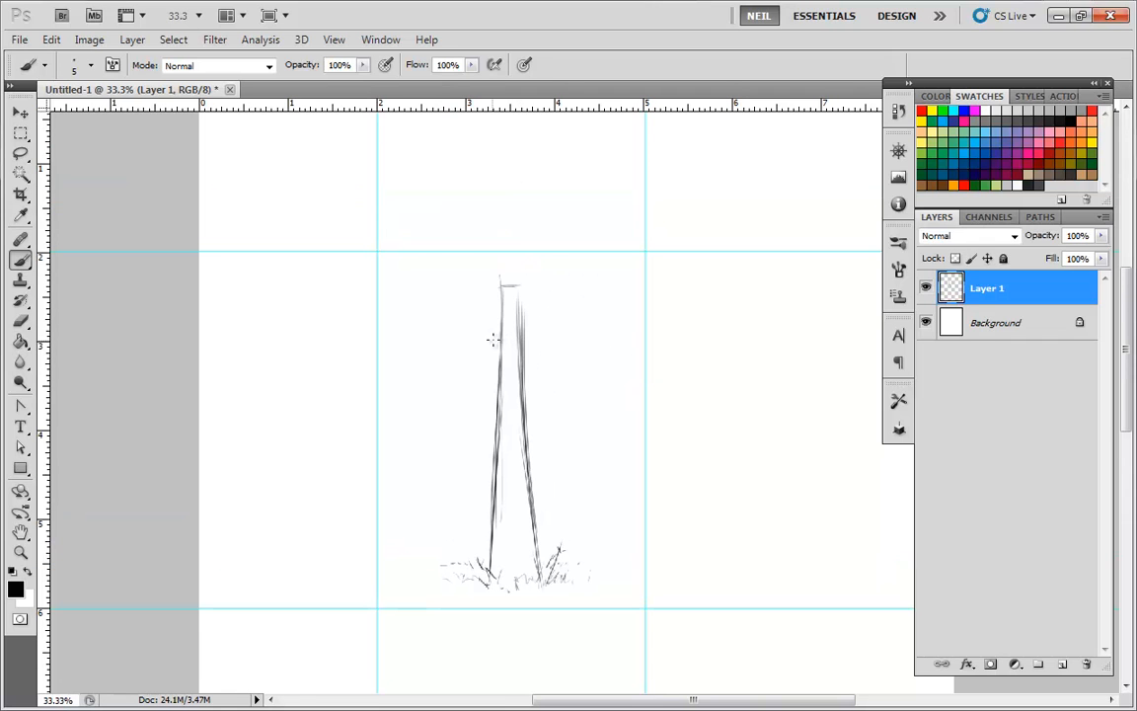
pyautogui.moveTo(568, 333); pyautogui.dragTo(600, 330)
pyautogui.moveTo(419, 323); pyautogui.dragTo(606, 323)
pyautogui.moveTo(416, 331); pyautogui.dragTo(417, 347)
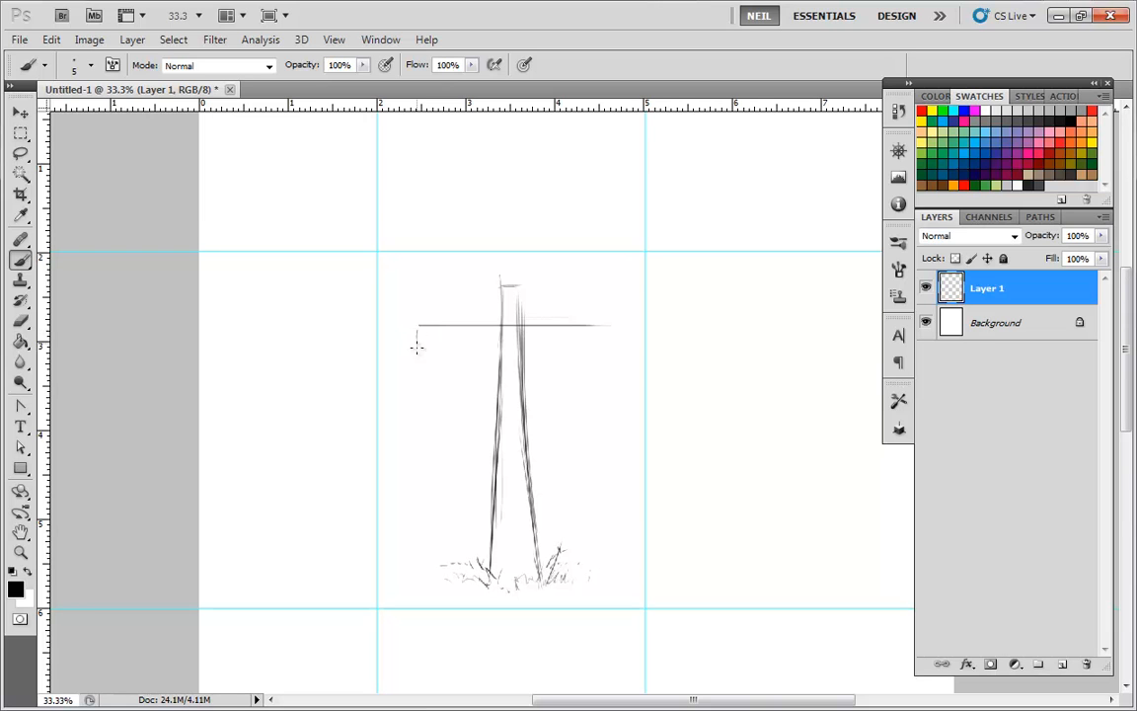
pyautogui.moveTo(602, 332); pyautogui.dragTo(601, 346)
pyautogui.moveTo(419, 346); pyautogui.dragTo(602, 346)
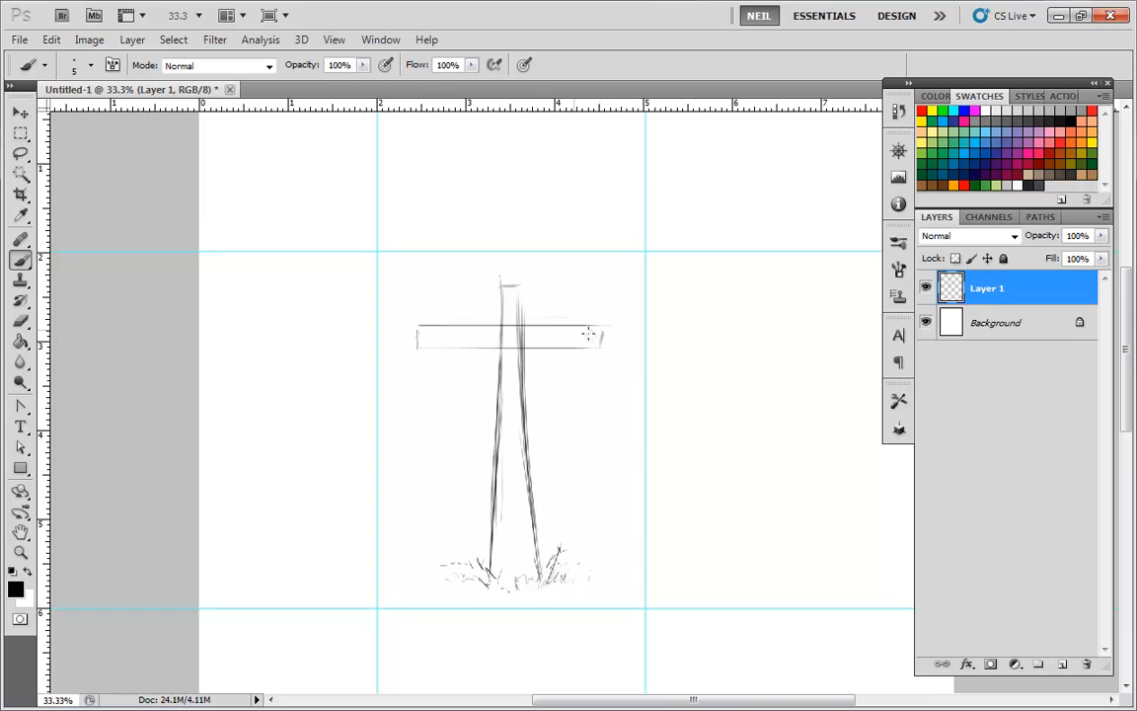
pyautogui.moveTo(523, 281); pyautogui.dragTo(526, 399)
pyautogui.moveTo(523, 307); pyautogui.dragTo(533, 523)
pyautogui.moveTo(501, 327); pyautogui.dragTo(493, 478)
pyautogui.hotkey('ctrl', 'z')
# Redraw the crossbeam's lower edge slightly higher and hatch the underside of the beam on both sides of the post.
pyautogui.moveTo(433, 342)
pyautogui.mouseDown()
pyautogui.moveTo(605, 358)
pyautogui.moveTo(601, 338)
pyautogui.mouseUp()
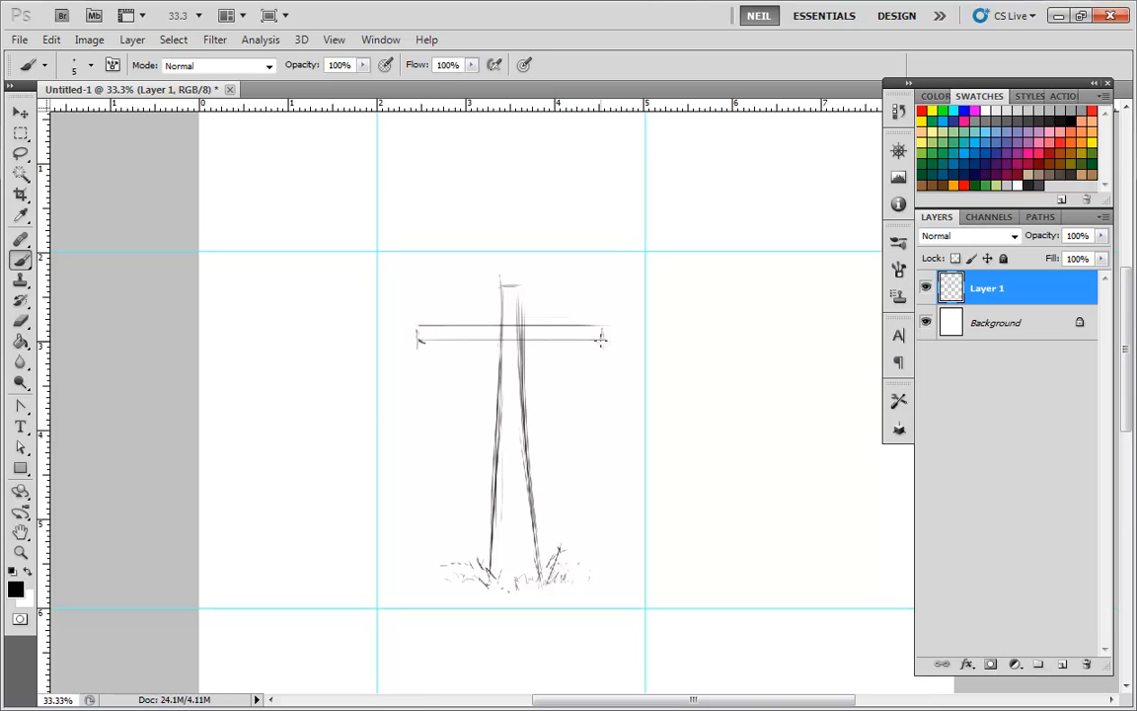
pyautogui.moveTo(593, 344); pyautogui.dragTo(426, 346)
pyautogui.moveTo(447, 343); pyautogui.dragTo(427, 340)
pyautogui.moveTo(585, 342); pyautogui.dragTo(573, 340)
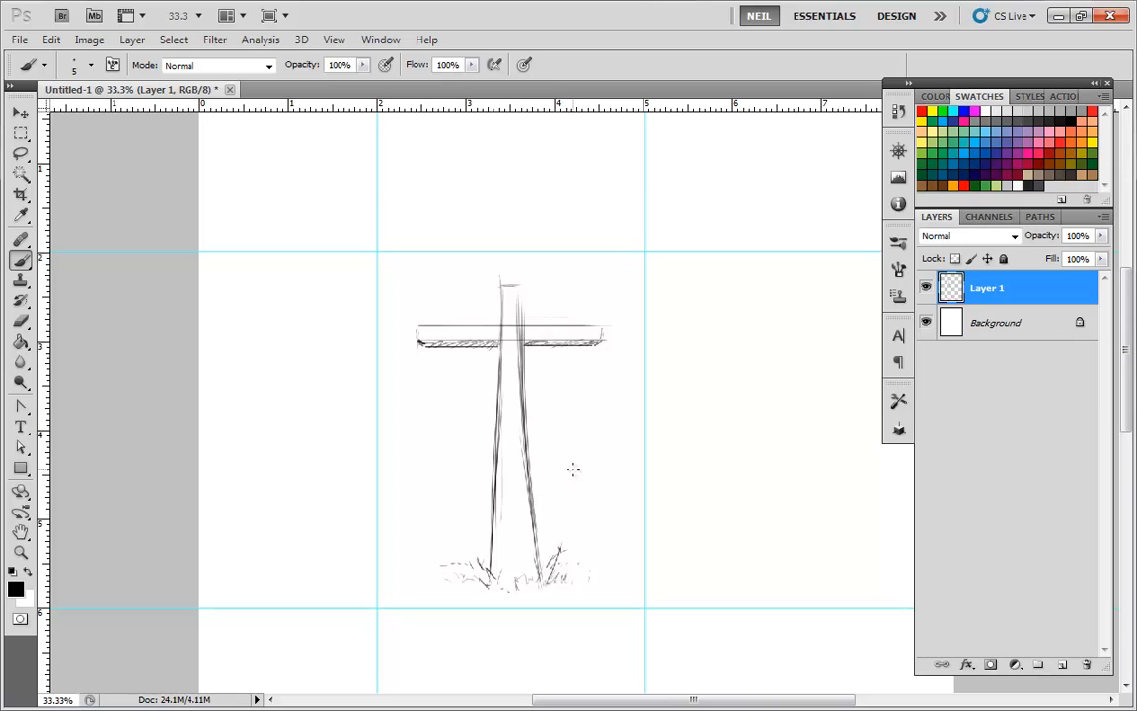
# Erase the sketch lines where the crossbeam overlaps the post and redraw the side edges of the post's top in black.
pyautogui.click(20, 321)
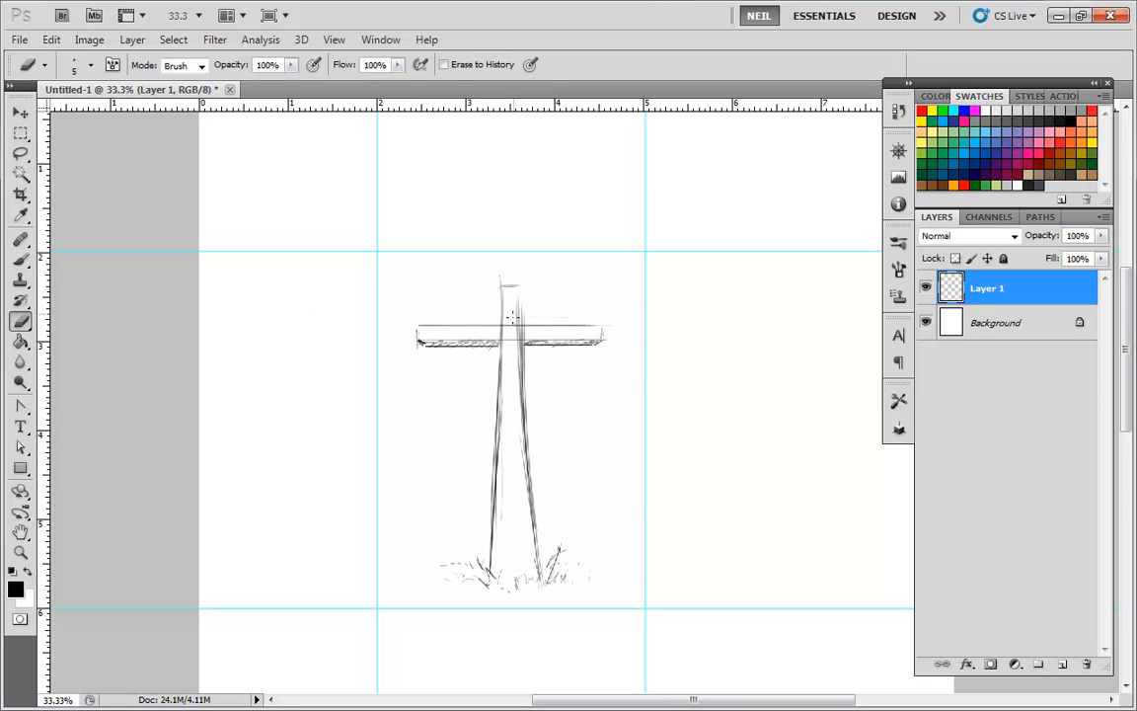
pyautogui.rightClick(514, 325)
pyautogui.click(550, 437)
pyautogui.moveTo(540, 367)
pyautogui.mouseDown()
pyautogui.moveTo(502, 310)
pyautogui.moveTo(516, 314)
pyautogui.mouseUp()
pyautogui.click(514, 350)
pyautogui.press('b')
pyautogui.moveTo(518, 290)
pyautogui.mouseDown()
pyautogui.moveTo(519, 322)
pyautogui.moveTo(517, 289)
pyautogui.moveTo(501, 328)
pyautogui.mouseUp()
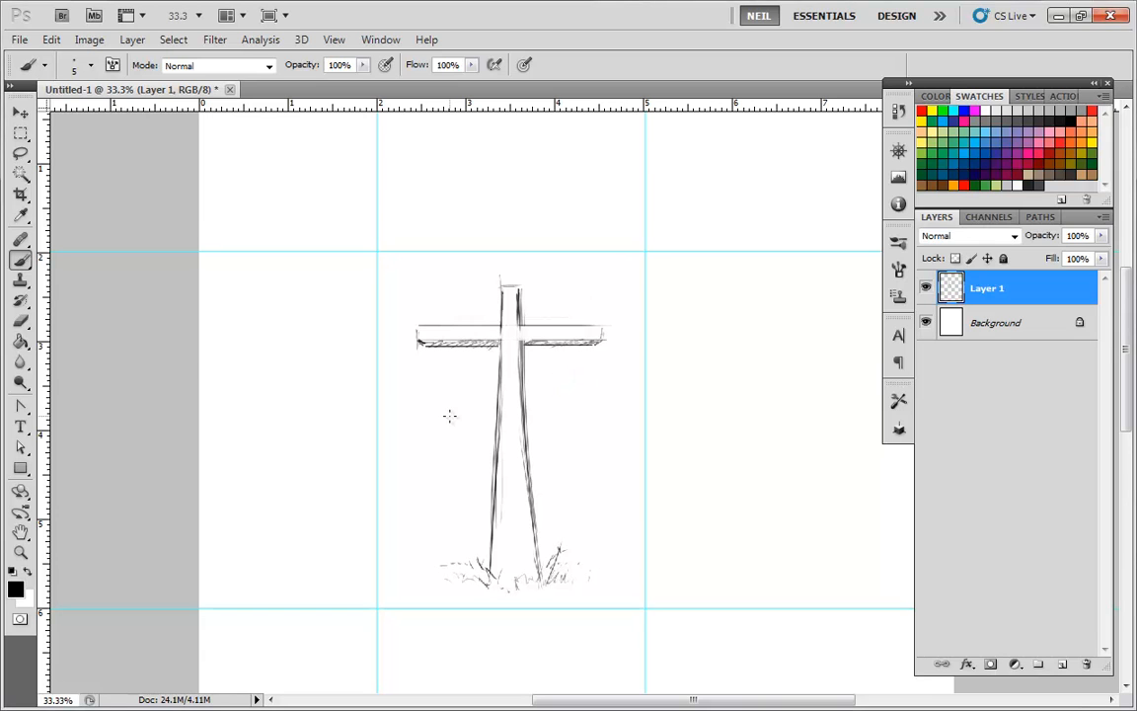
# Select the cross down to the grass with a freehand lasso and activate the Move tool.
pyautogui.click(24, 154)
pyautogui.moveTo(604, 335)
pyautogui.mouseDown()
pyautogui.moveTo(553, 264)
pyautogui.moveTo(415, 424)
pyautogui.moveTo(498, 573)
pyautogui.moveTo(610, 365)
pyautogui.mouseUp()
pyautogui.click(20, 111)
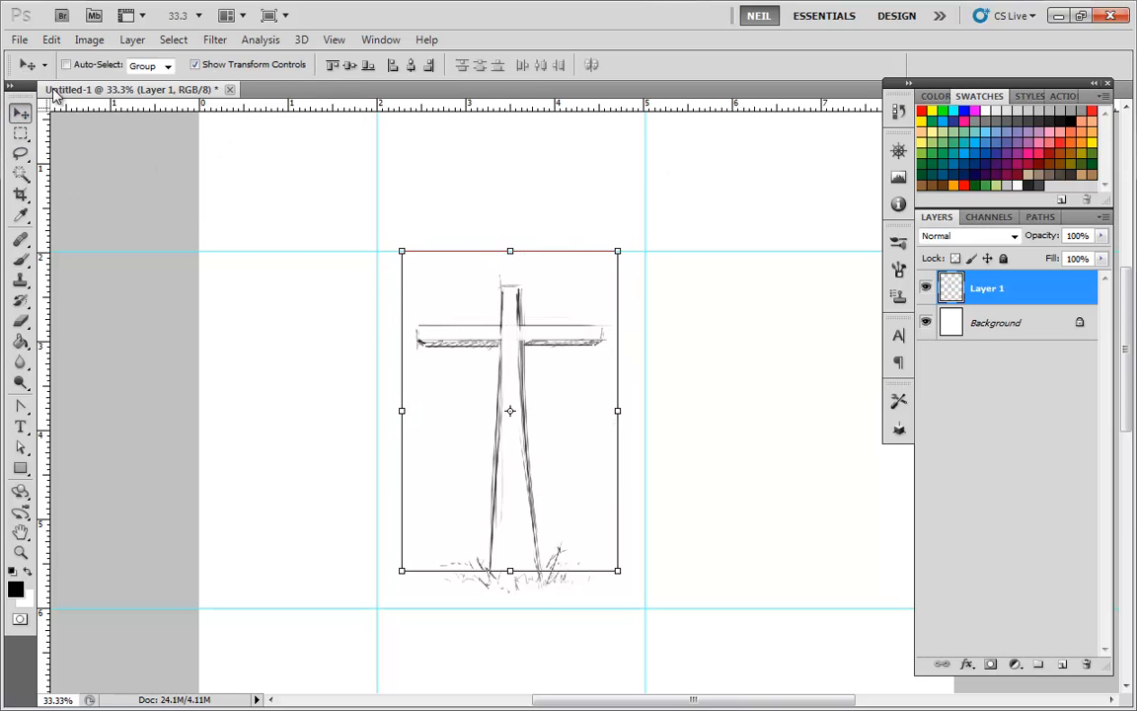
pyautogui.click(44, 40)
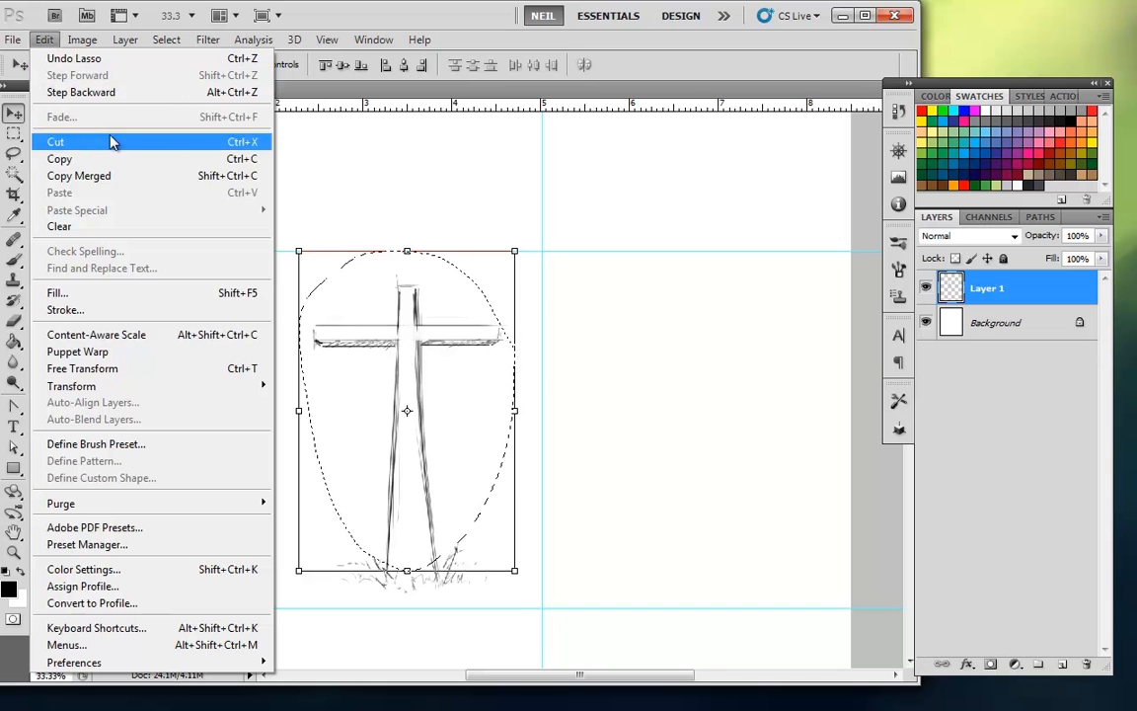
pyautogui.click(864, 17)
pyautogui.click(865, 16)
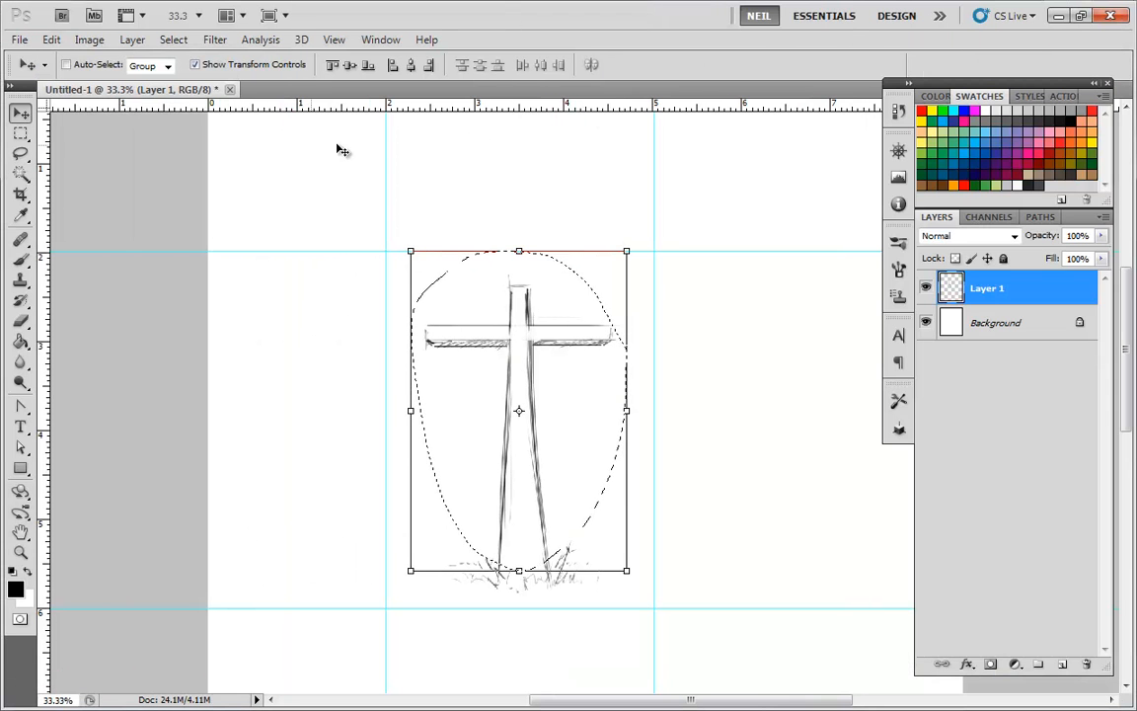
# Distort the selected cross so the crossbeam's left end drops and the beam slants in perspective, apply it and deselect.
pyautogui.click(53, 41)
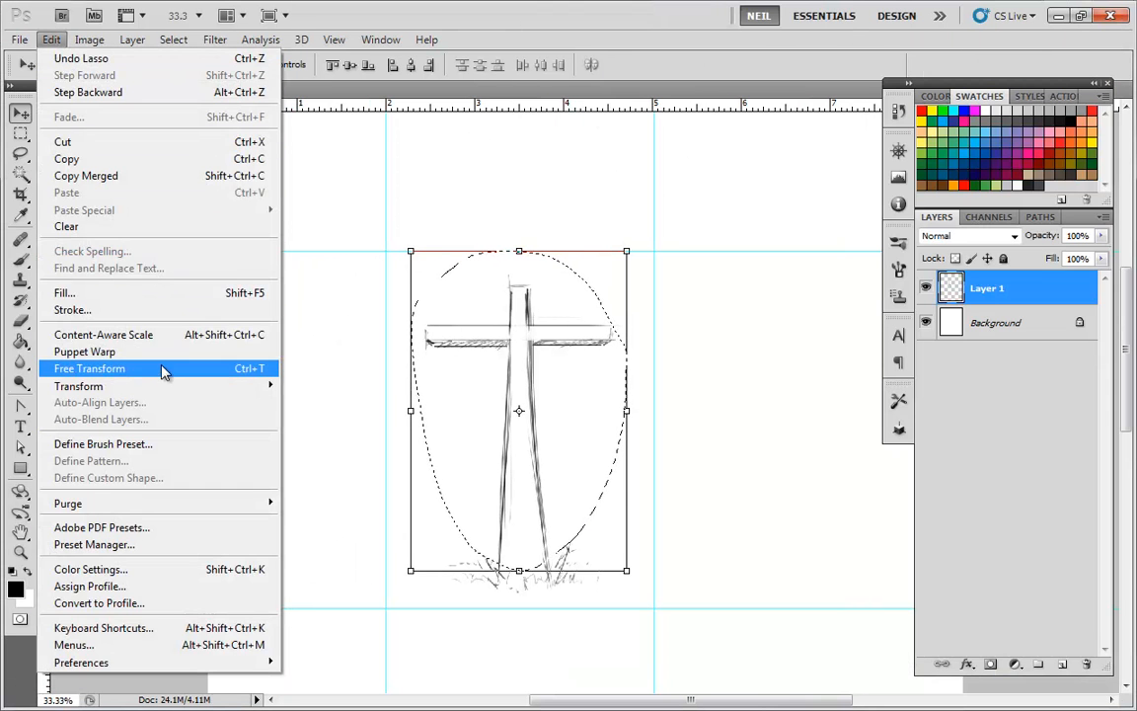
pyautogui.moveTo(223, 389)
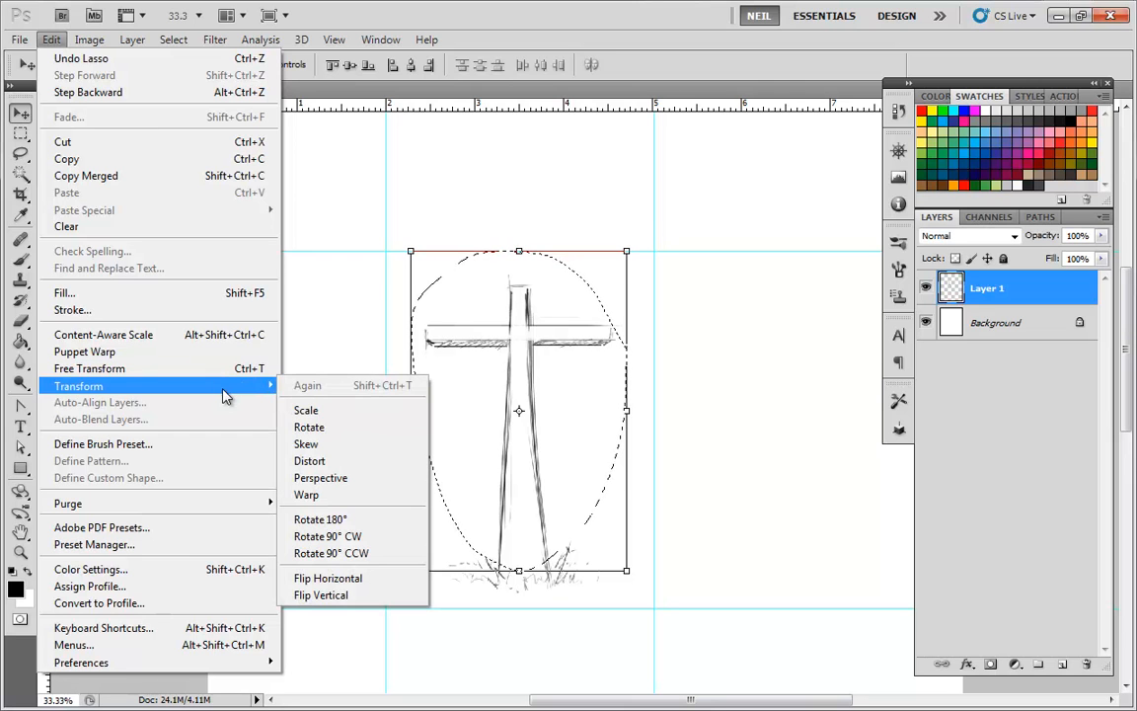
pyautogui.click(355, 460)
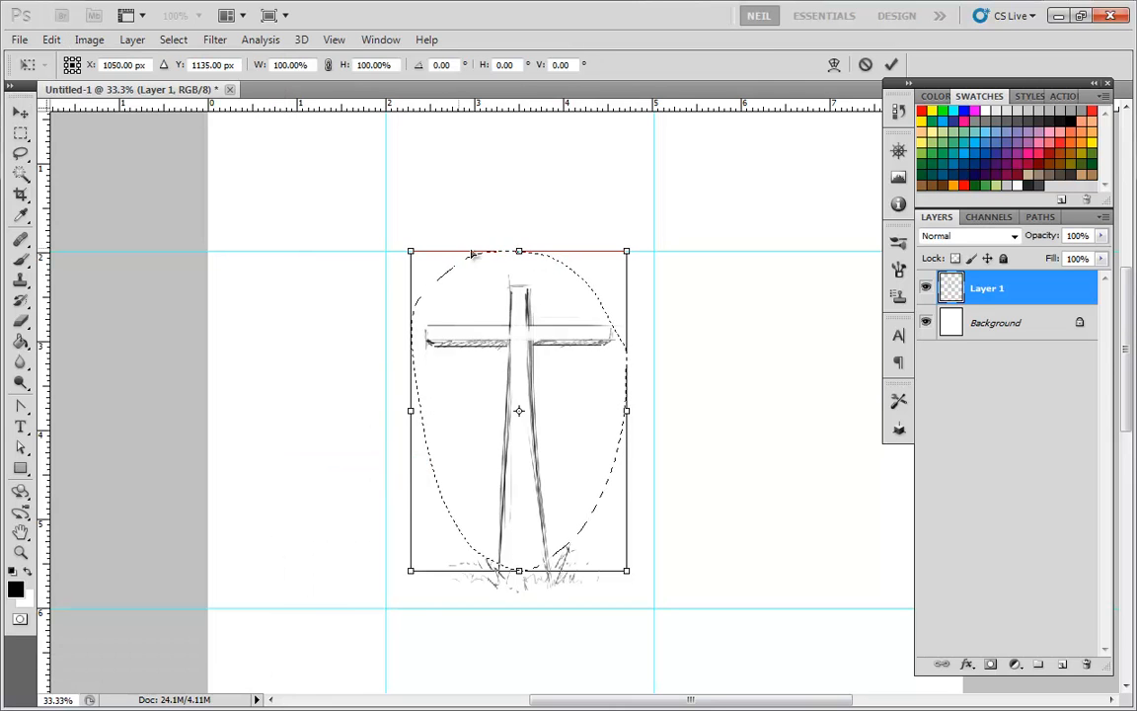
pyautogui.moveTo(411, 252); pyautogui.dragTo(433, 293)
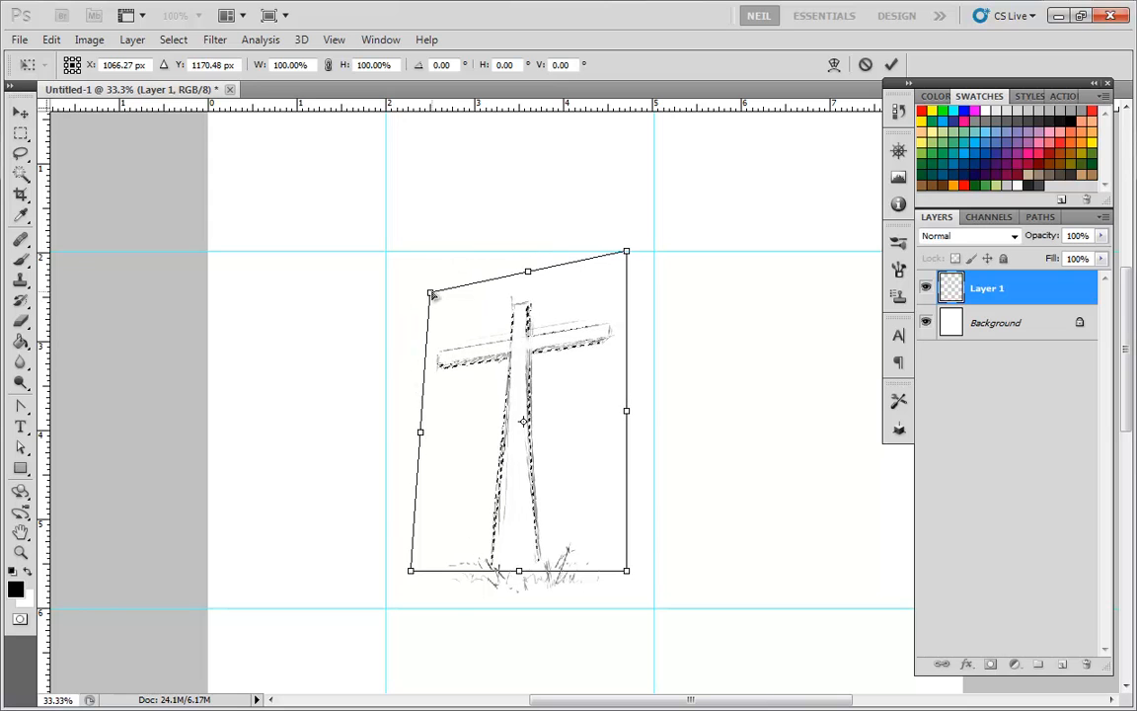
pyautogui.moveTo(411, 571)
pyautogui.mouseDown()
pyautogui.moveTo(440, 537)
pyautogui.moveTo(416, 568)
pyautogui.mouseUp()
pyautogui.moveTo(626, 249)
pyautogui.mouseDown()
pyautogui.moveTo(648, 259)
pyautogui.moveTo(623, 254)
pyautogui.mouseUp()
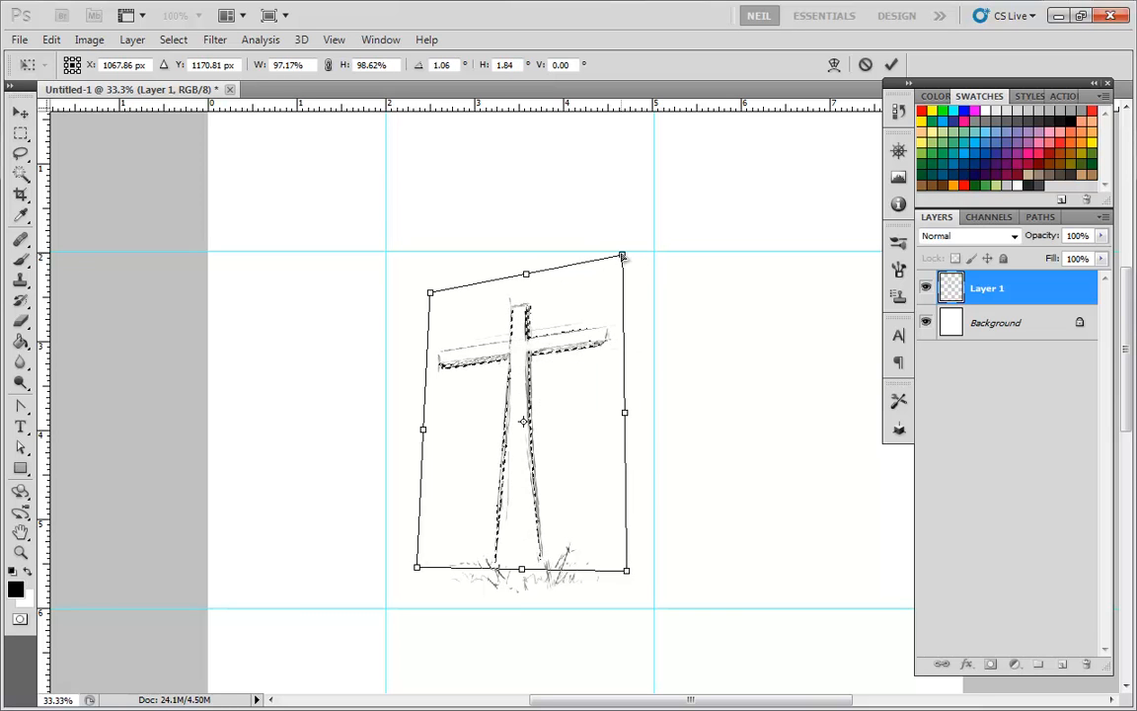
pyautogui.click(865, 65)
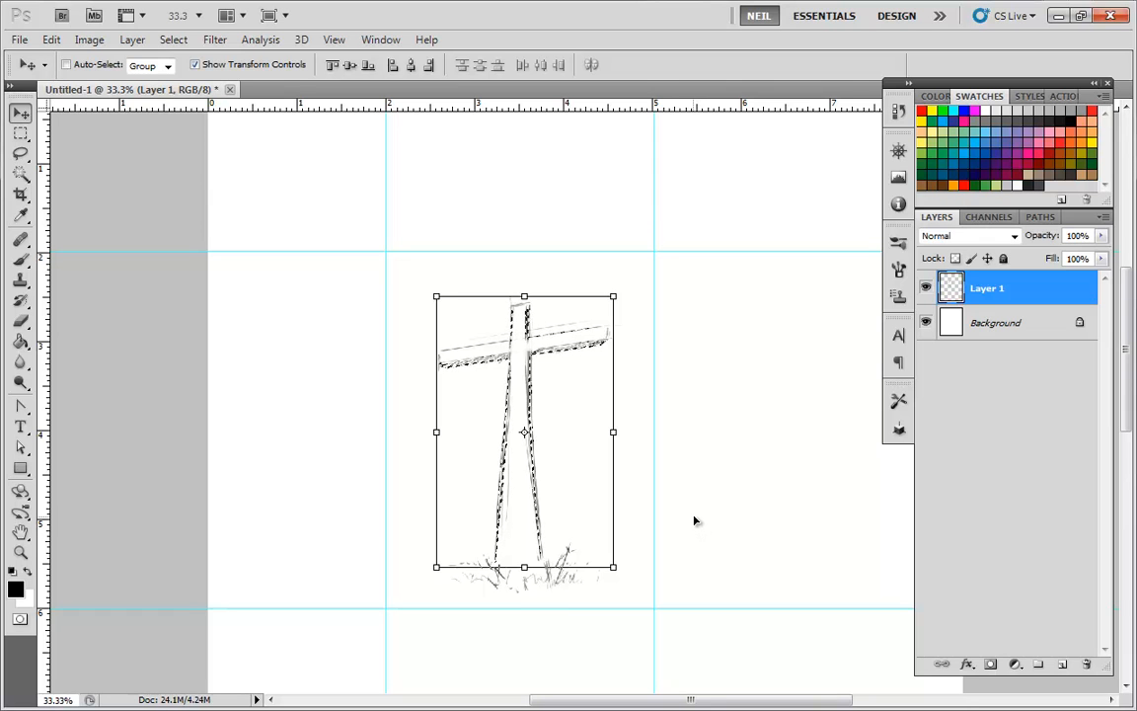
pyautogui.click(20, 151)
pyautogui.click(255, 170)
# Fade the cross sketch to light grey with a soft 360 px eraser at 0% hardness.
pyautogui.click(22, 258)
pyautogui.hotkey('ctrl', '+')
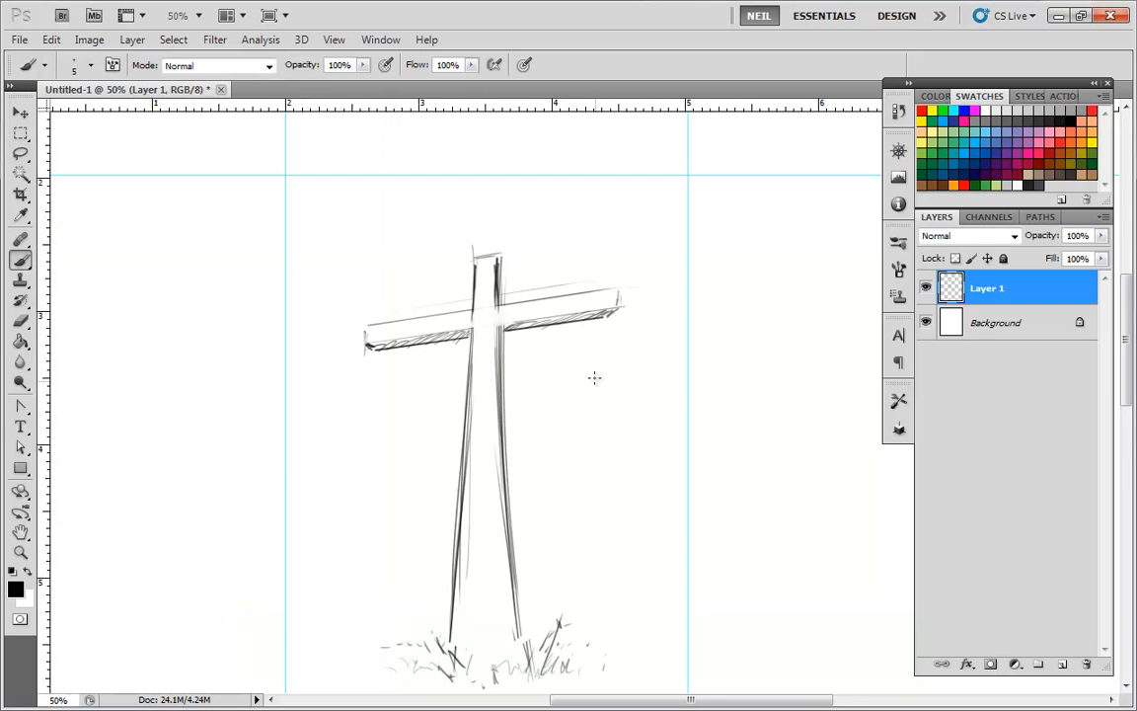
pyautogui.moveTo(581, 406); pyautogui.dragTo(586, 360)
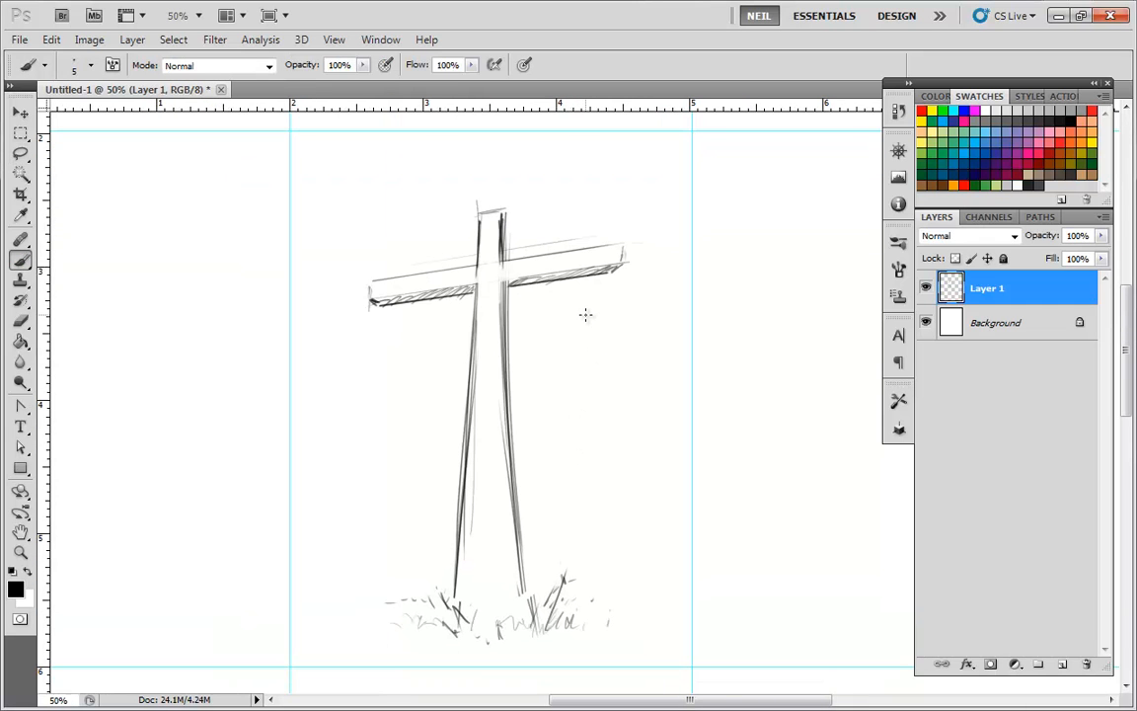
pyautogui.press('e')
pyautogui.rightClick(385, 284)
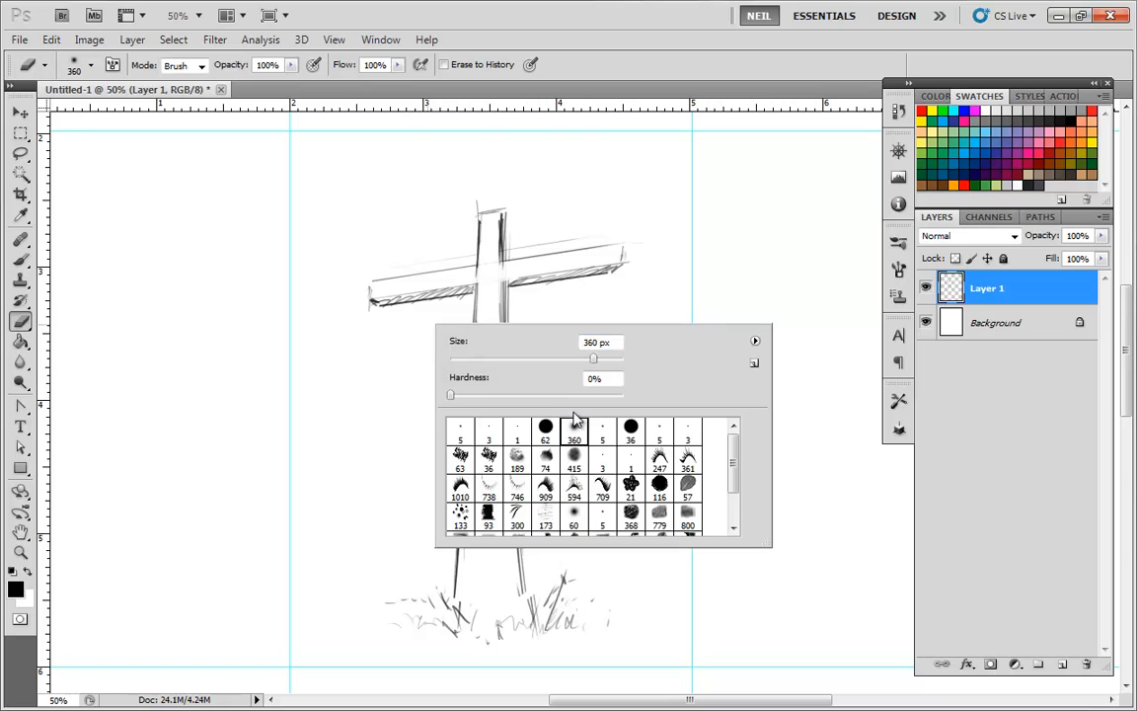
pyautogui.doubleClick(582, 434)
pyautogui.moveTo(630, 326); pyautogui.dragTo(404, 242)
# Add a new layer above the sketch and ink the post's top edge and both crossbeam ends with the 5 px black brush.
pyautogui.click(20, 259)
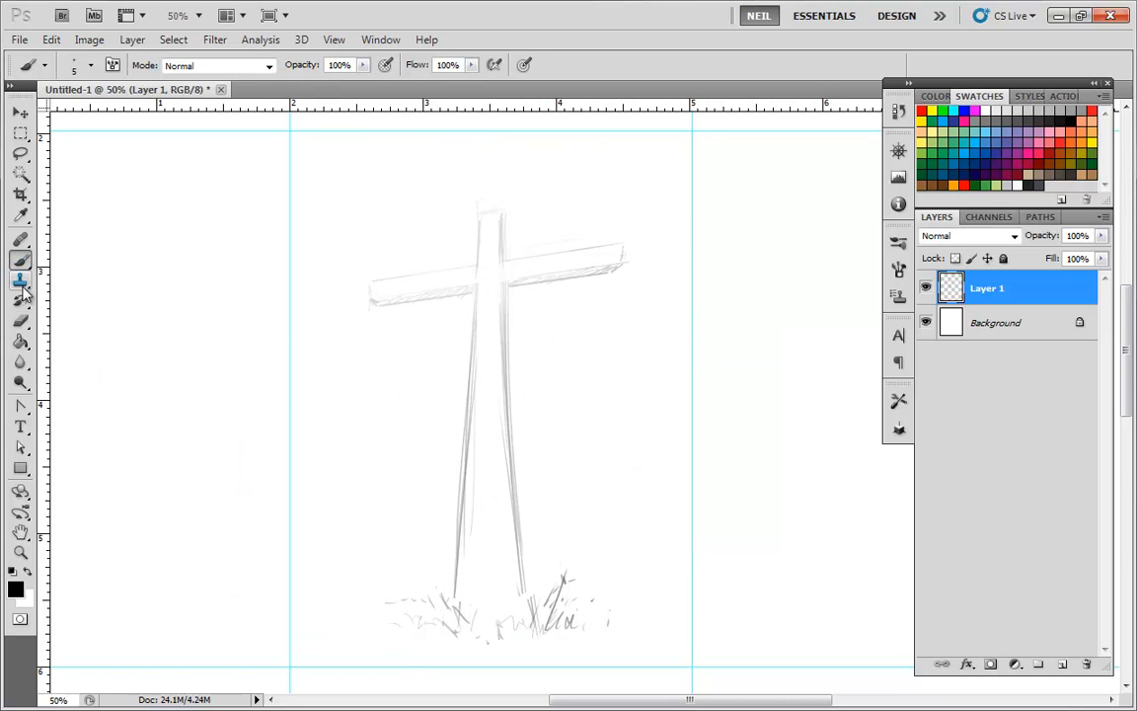
pyautogui.click(1060, 664)
pyautogui.hotkey('ctrl', '+')
pyautogui.moveTo(541, 275); pyautogui.dragTo(574, 365)
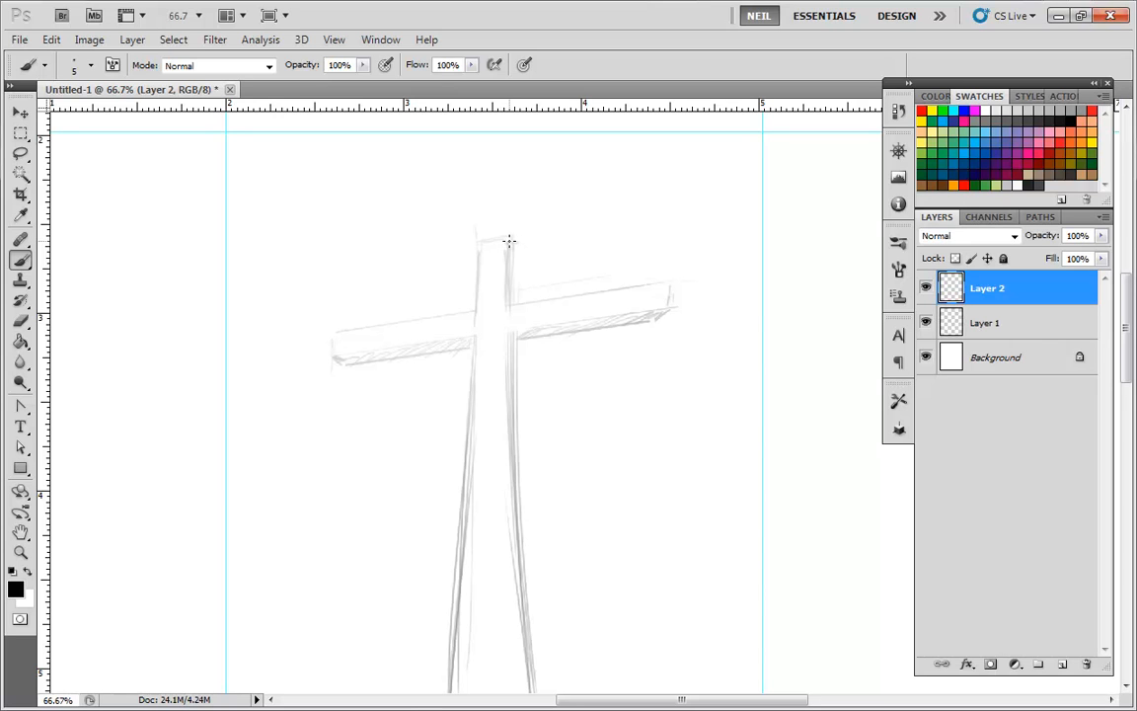
pyautogui.moveTo(507, 238); pyautogui.dragTo(479, 245)
pyautogui.moveTo(330, 336); pyautogui.dragTo(333, 357)
pyautogui.moveTo(665, 287); pyautogui.dragTo(669, 305)
# Ink the post's left edge as a straight vertical line from its top corner down towards the crossbeam.
pyautogui.keyDown('shift'); pyautogui.click(478, 247); pyautogui.keyUp('shift')
pyautogui.keyDown('shift'); pyautogui.click(479, 314); pyautogui.keyUp('shift')
pyautogui.hotkey('ctrl', 'z')
pyautogui.moveTo(478, 247); pyautogui.dragTo(477, 302)
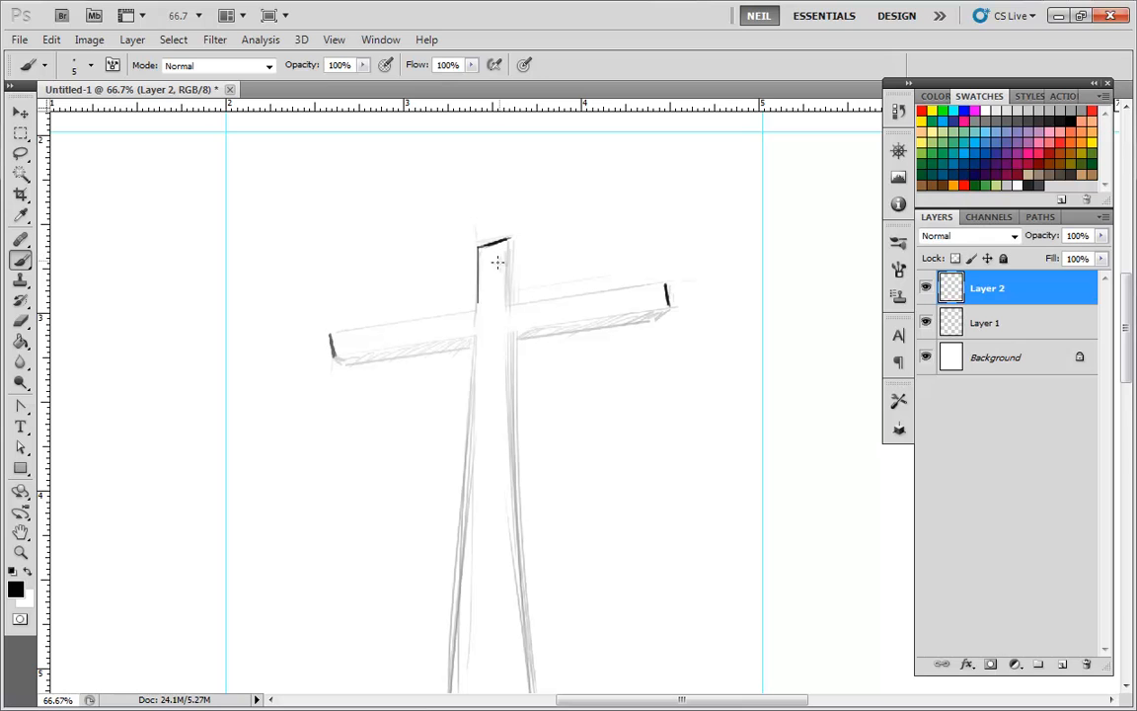
# Ink the post's right edge from its top corner and run both long edges straight down to the grass.
pyautogui.moveTo(506, 239); pyautogui.dragTo(508, 300)
pyautogui.hotkey('ctrl', '-')
pyautogui.hotkey('ctrl', '-')
pyautogui.moveTo(533, 337); pyautogui.dragTo(532, 554)
pyautogui.moveTo(545, 335); pyautogui.dragTo(553, 557)
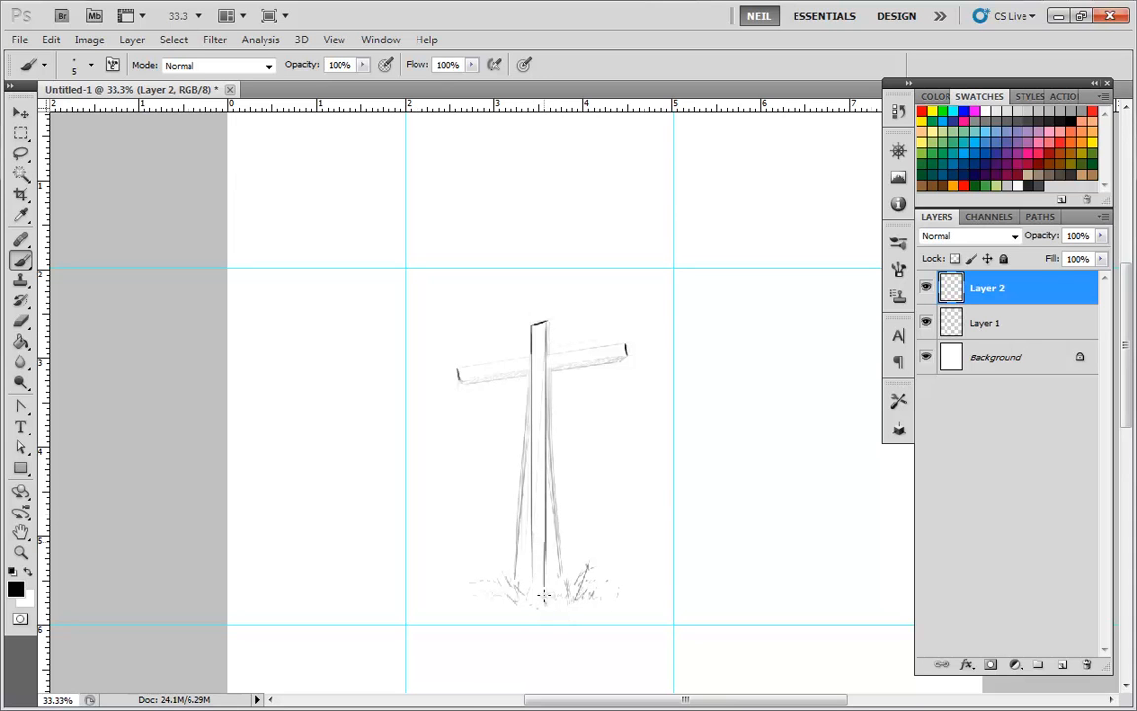
# Ink the crossbeam's slanted upper and lower front edges on both sides of the post.
pyautogui.hotkey('ctrl', '+')
pyautogui.hotkey('ctrl', '+')
pyautogui.hotkey('ctrl', '+')
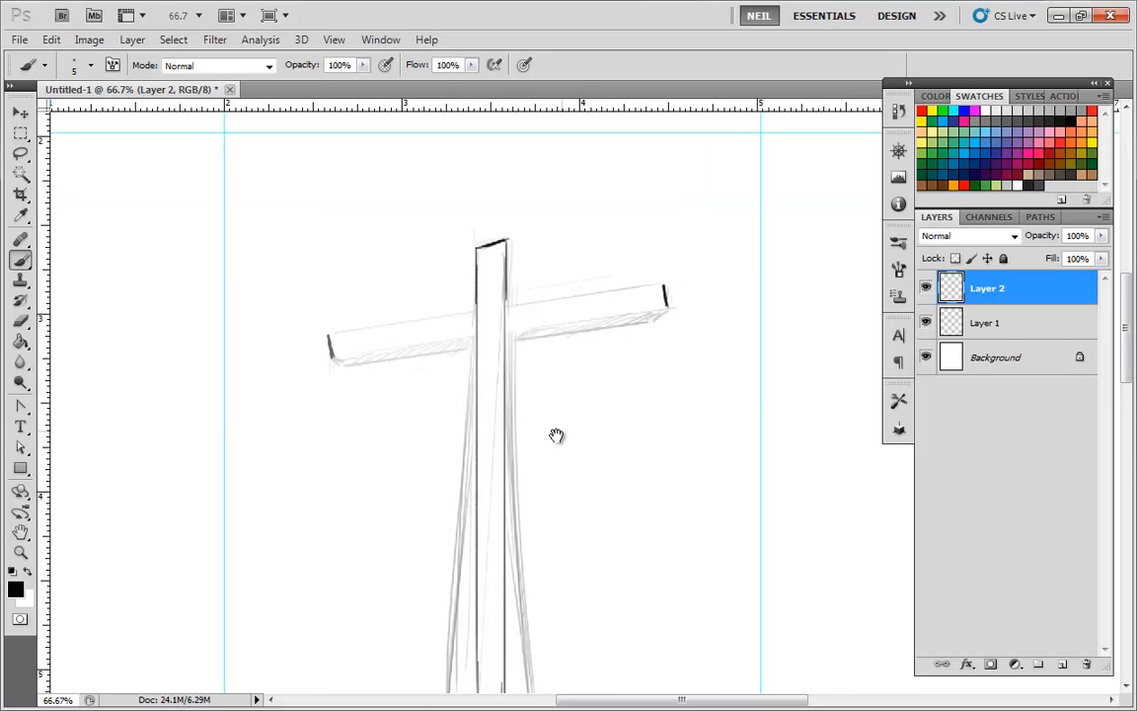
pyautogui.moveTo(393, 465); pyautogui.dragTo(612, 475)
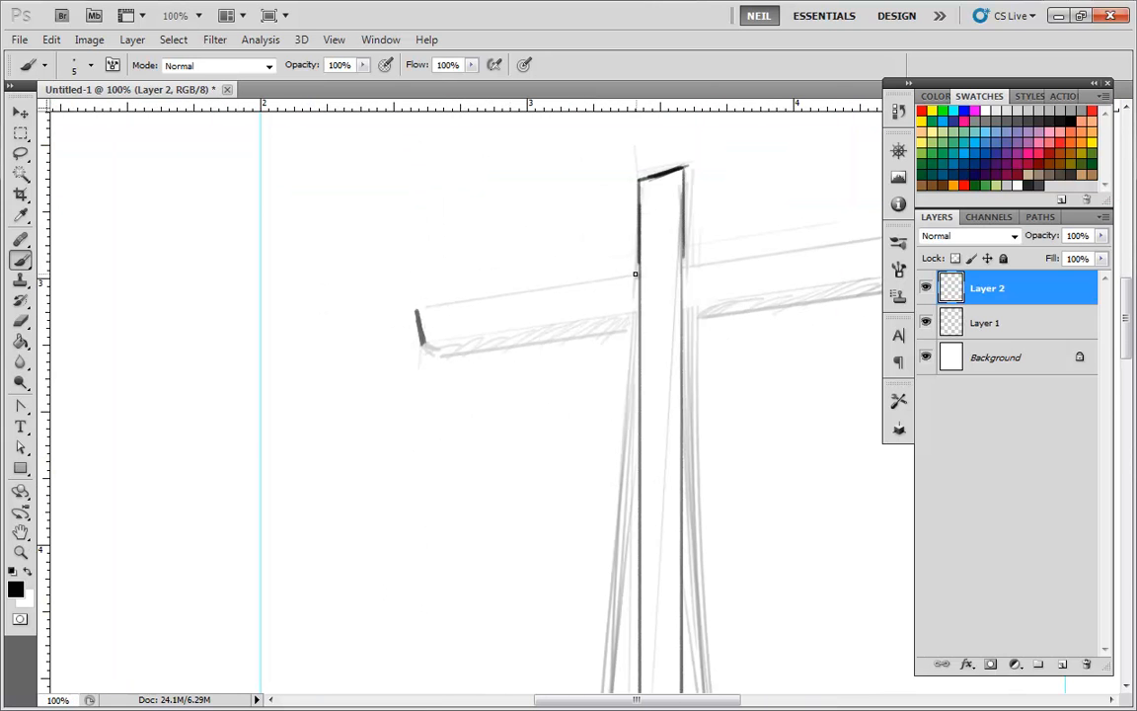
pyautogui.moveTo(637, 272); pyautogui.dragTo(415, 309)
pyautogui.moveTo(790, 333); pyautogui.dragTo(620, 363)
pyautogui.moveTo(711, 270); pyautogui.dragTo(506, 295)
pyautogui.moveTo(483, 438); pyautogui.dragTo(548, 423)
pyautogui.moveTo(527, 327); pyautogui.dragTo(326, 352)
pyautogui.moveTo(816, 284); pyautogui.dragTo(575, 317)
pyautogui.hotkey('ctrl', 'z')
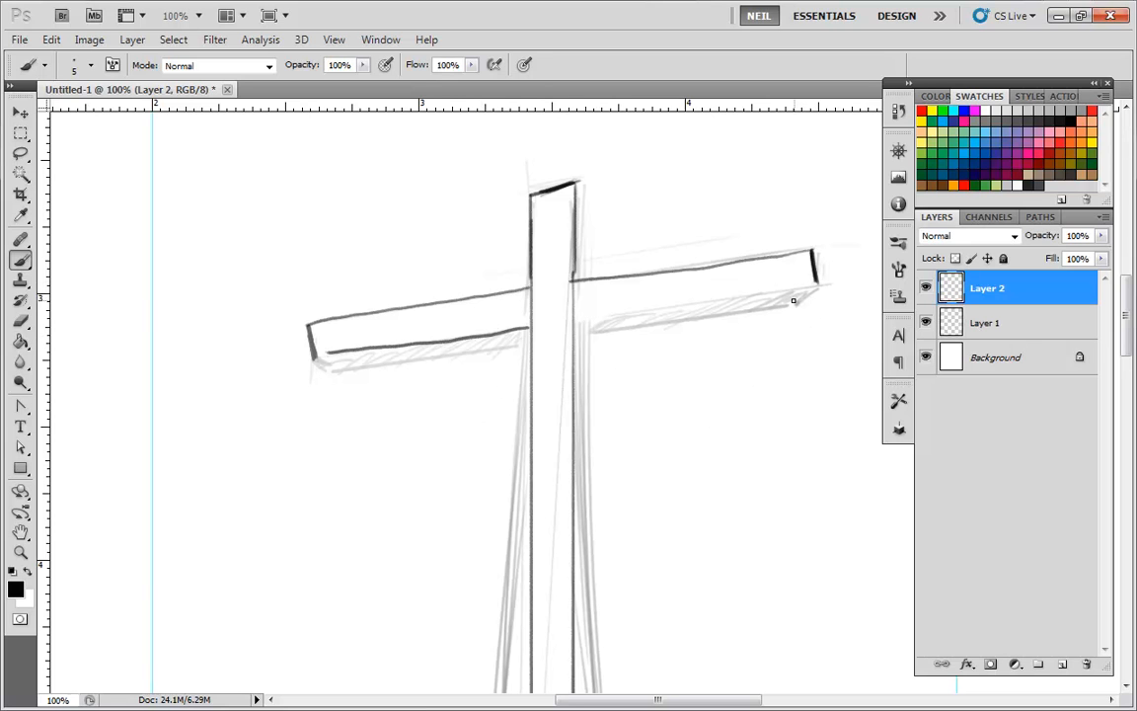
pyautogui.moveTo(815, 284); pyautogui.dragTo(578, 320)
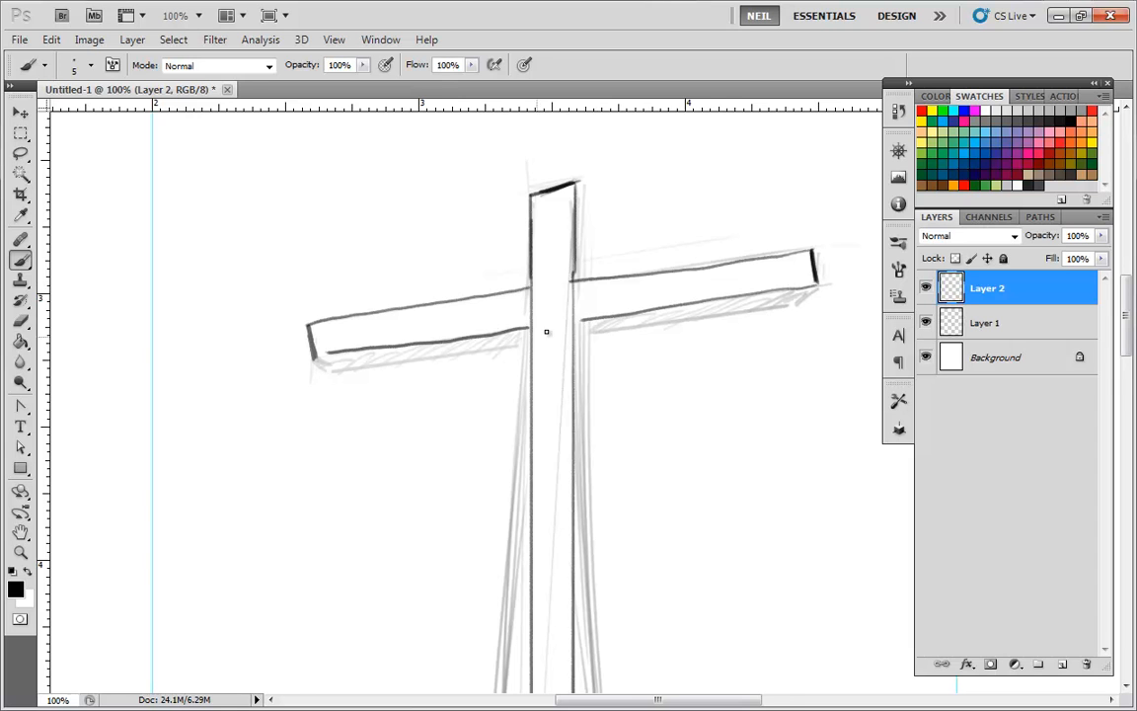
pyautogui.hotkey('ctrl', '-')
pyautogui.moveTo(718, 477)
pyautogui.mouseDown()
pyautogui.moveTo(674, 460)
pyautogui.moveTo(603, 372)
pyautogui.moveTo(530, 346)
pyautogui.moveTo(558, 323)
pyautogui.mouseUp()
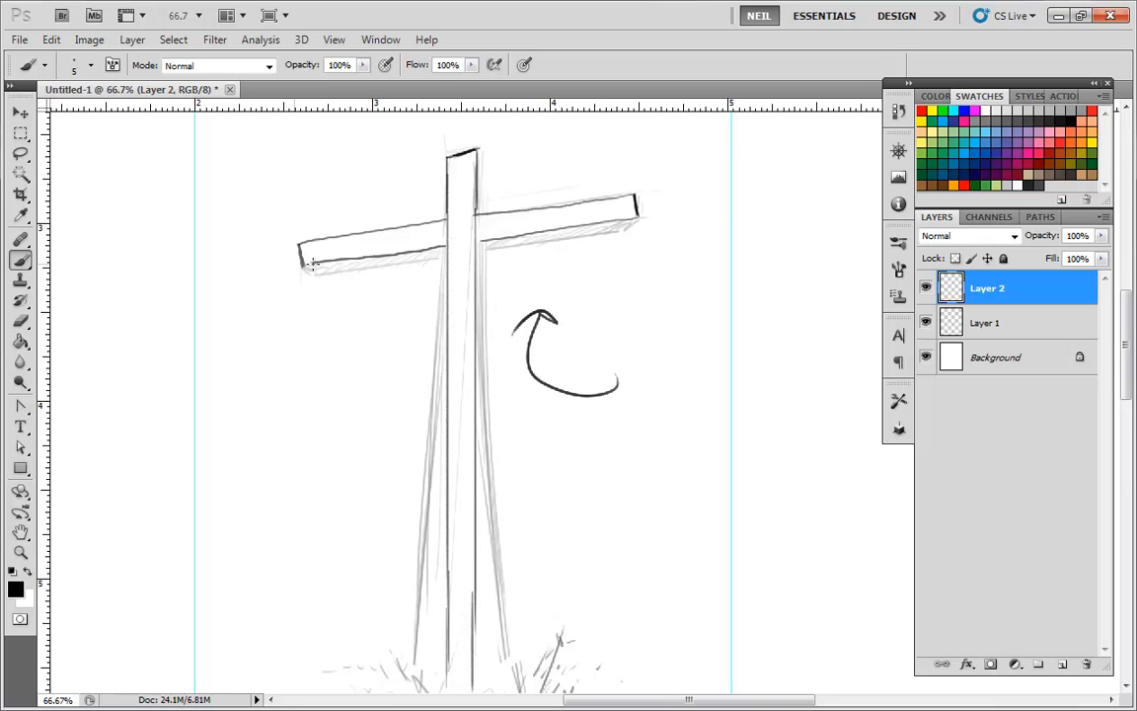
pyautogui.hotkey('ctrl', 'alt', 'z')
pyautogui.hotkey('ctrl', 'alt', 'z')
pyautogui.moveTo(608, 385); pyautogui.dragTo(610, 412)
# Erase the crossbeam's left end with a 62 px eraser at 100% hardness and redraw it slightly closer to the post.
pyautogui.press('e')
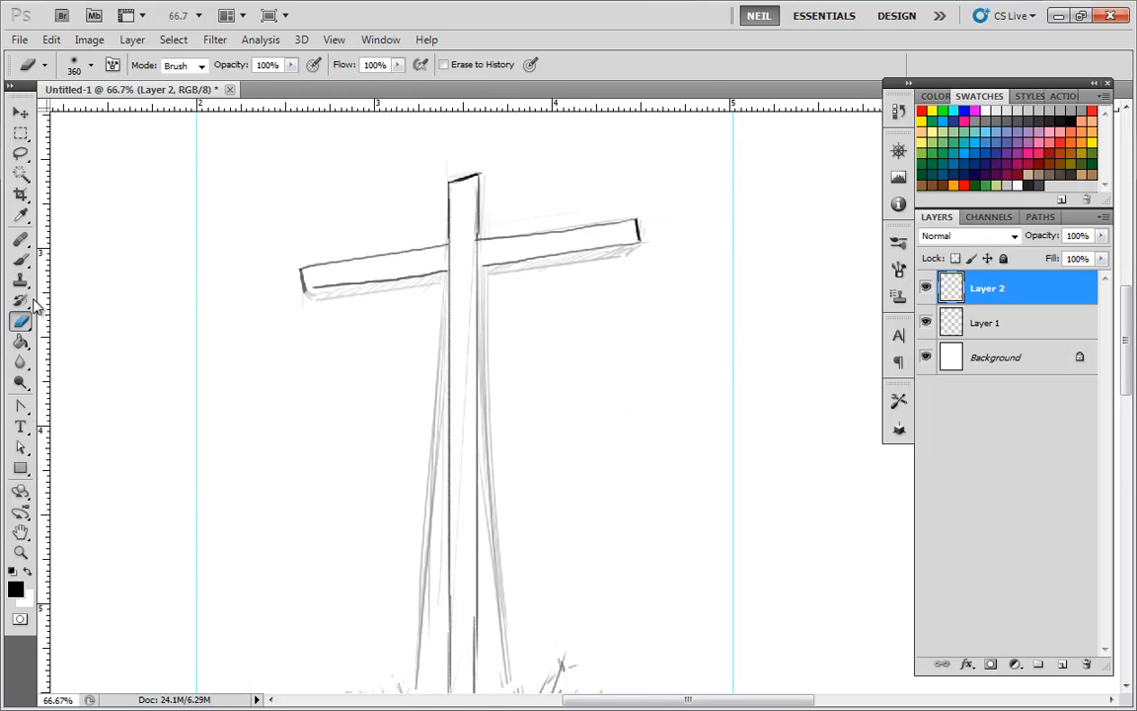
pyautogui.rightClick(276, 288)
pyautogui.click(385, 394)
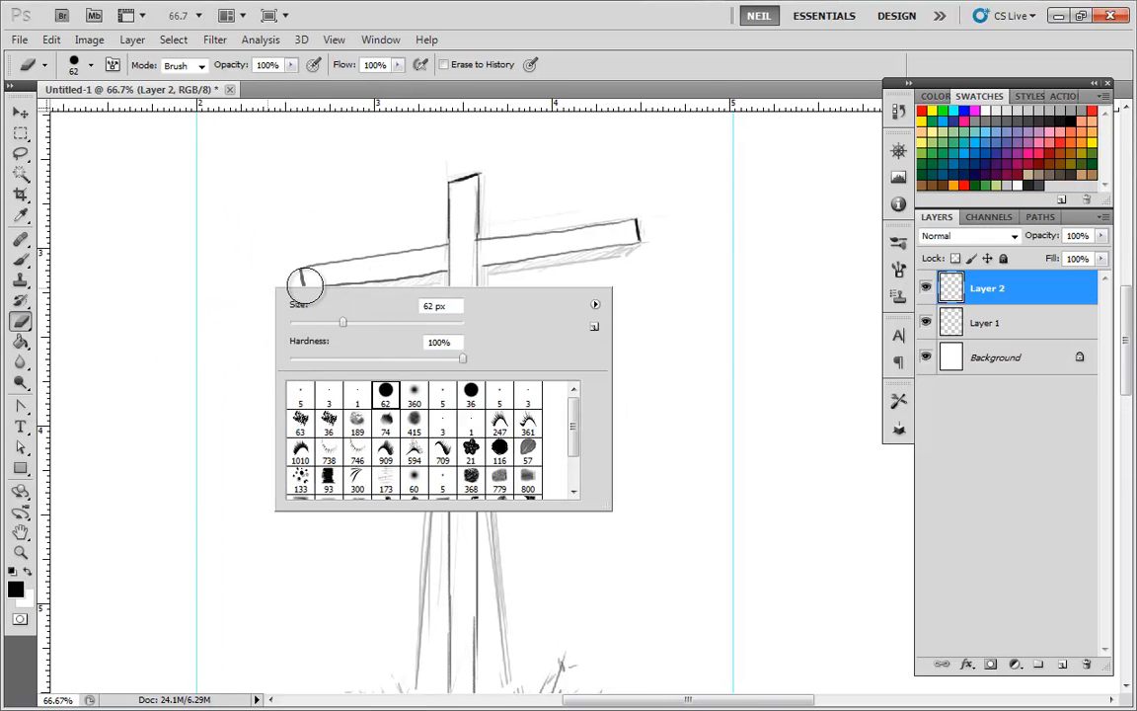
pyautogui.press('Return')
pyautogui.press('b')
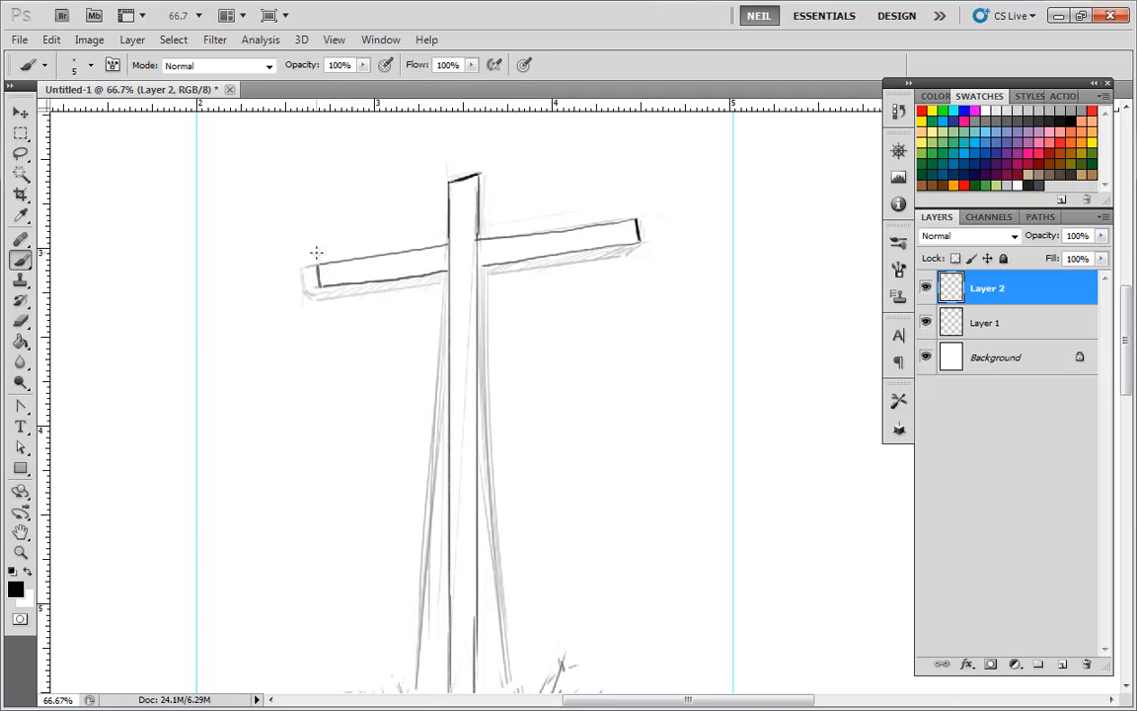
# Ink the crossbeam's underside and right end face, and the post's narrow side face above the beam, to give them thickness.
pyautogui.moveTo(330, 298); pyautogui.dragTo(322, 268)
pyautogui.moveTo(646, 249); pyautogui.dragTo(648, 231)
pyautogui.moveTo(334, 297); pyautogui.dragTo(646, 250)
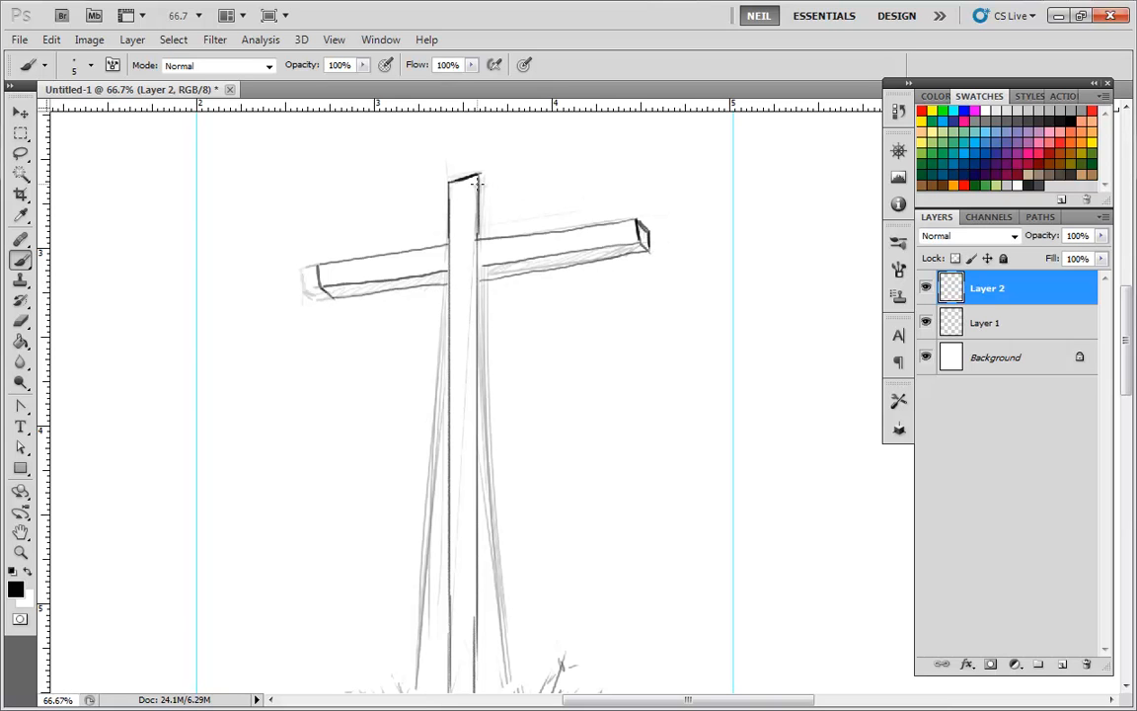
pyautogui.moveTo(479, 176)
pyautogui.mouseDown()
pyautogui.moveTo(492, 210)
pyautogui.moveTo(487, 193)
pyautogui.moveTo(488, 240)
pyautogui.mouseUp()
# Erase the inked straight post edges below the crossbeam with a soft 96 px eraser at 0% hardness.
pyautogui.press('space')
pyautogui.moveTo(570, 498); pyautogui.dragTo(567, 408)
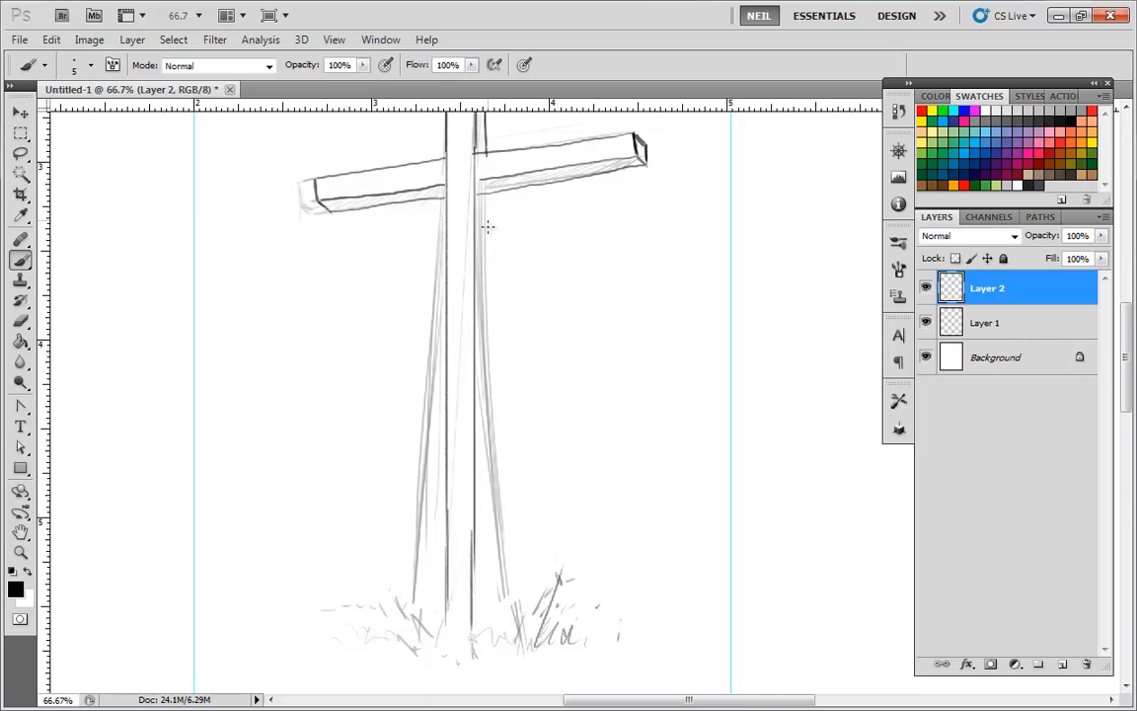
pyautogui.hotkey('ctrl', '-')
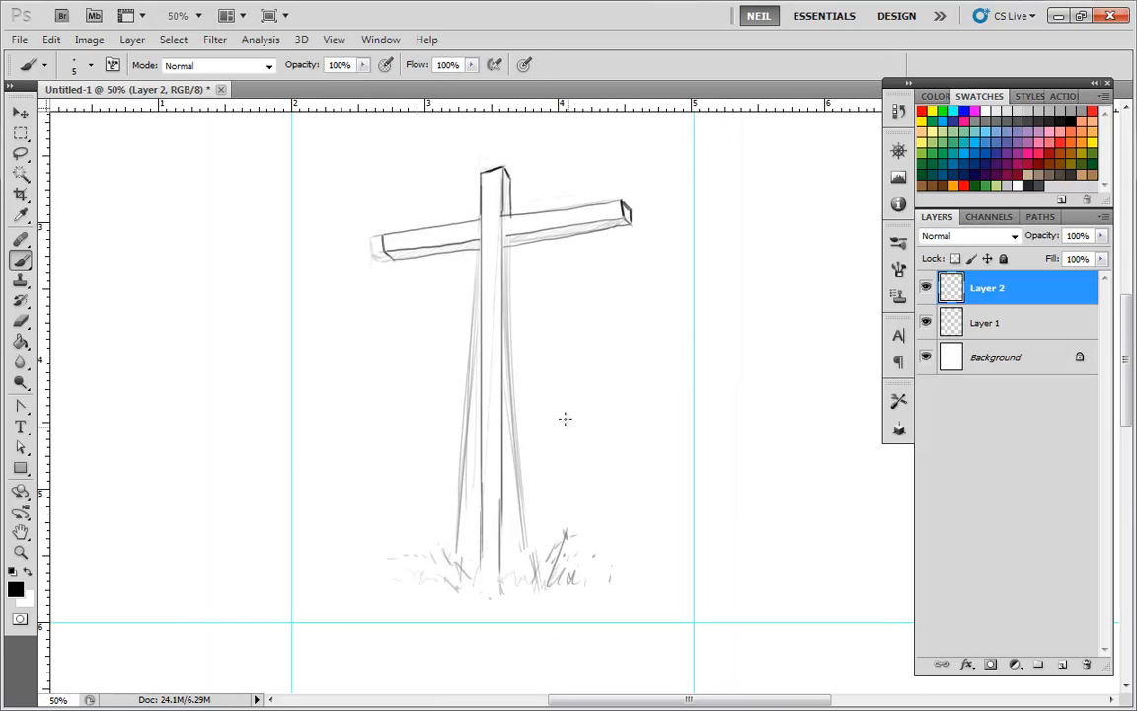
pyautogui.click(20, 321)
pyautogui.rightClick(561, 416)
pyautogui.click(708, 529)
pyautogui.click(620, 455)
pyautogui.write('96')
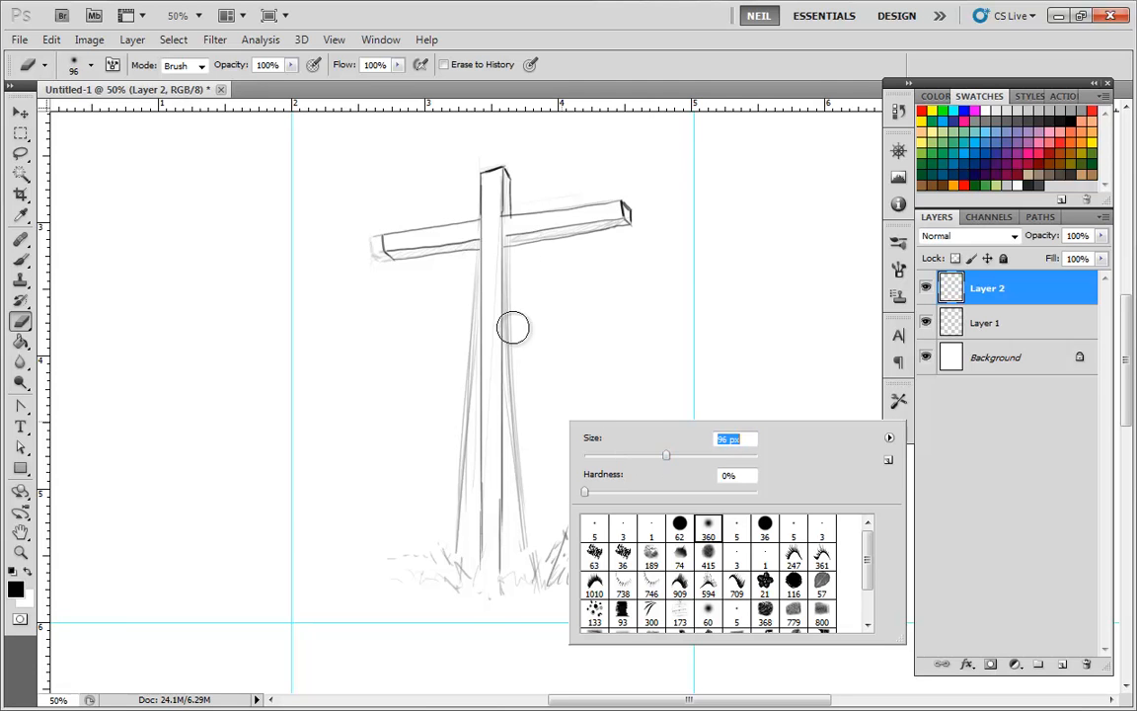
pyautogui.press('Return')
# Ink the post's left and right edges below the crossbeam with the 5 px brush, flaring them outward towards the grass.
pyautogui.press('b')
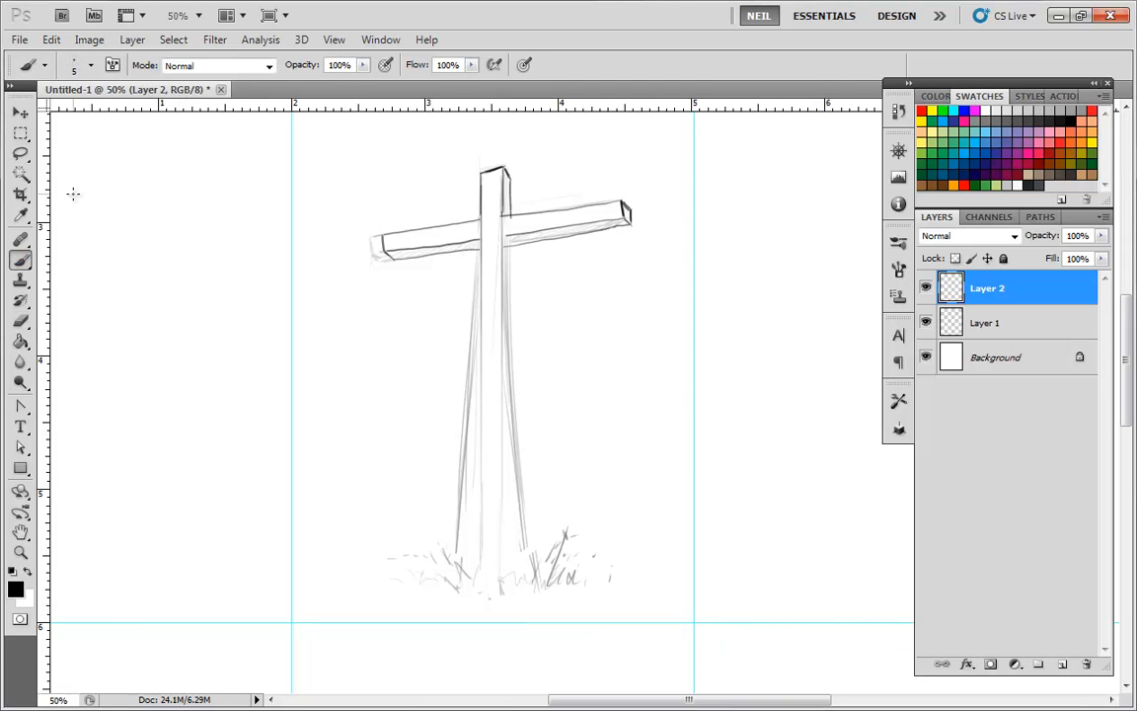
pyautogui.moveTo(502, 249); pyautogui.dragTo(518, 554)
pyautogui.moveTo(512, 503); pyautogui.dragTo(518, 564)
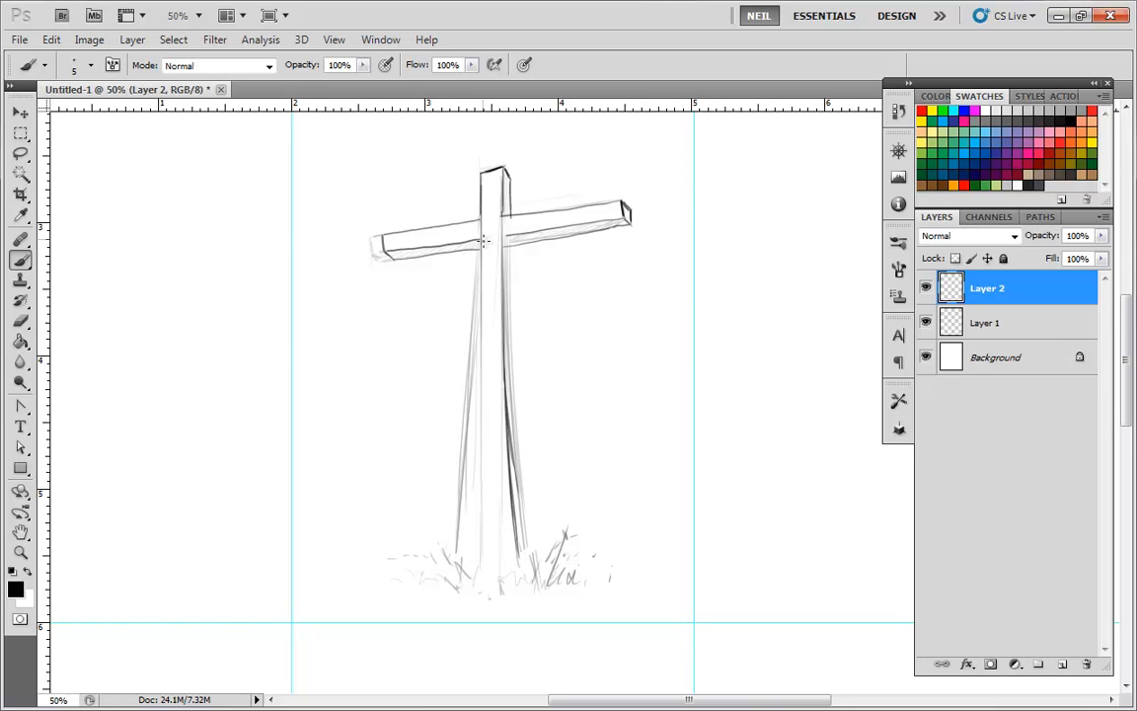
pyautogui.moveTo(481, 252); pyautogui.dragTo(480, 417)
pyautogui.moveTo(480, 346)
pyautogui.mouseDown()
pyautogui.moveTo(475, 533)
pyautogui.moveTo(490, 352)
pyautogui.mouseUp()
pyautogui.moveTo(501, 200); pyautogui.dragTo(520, 444)
pyautogui.moveTo(507, 357); pyautogui.dragTo(525, 511)
pyautogui.moveTo(516, 438); pyautogui.dragTo(533, 562)
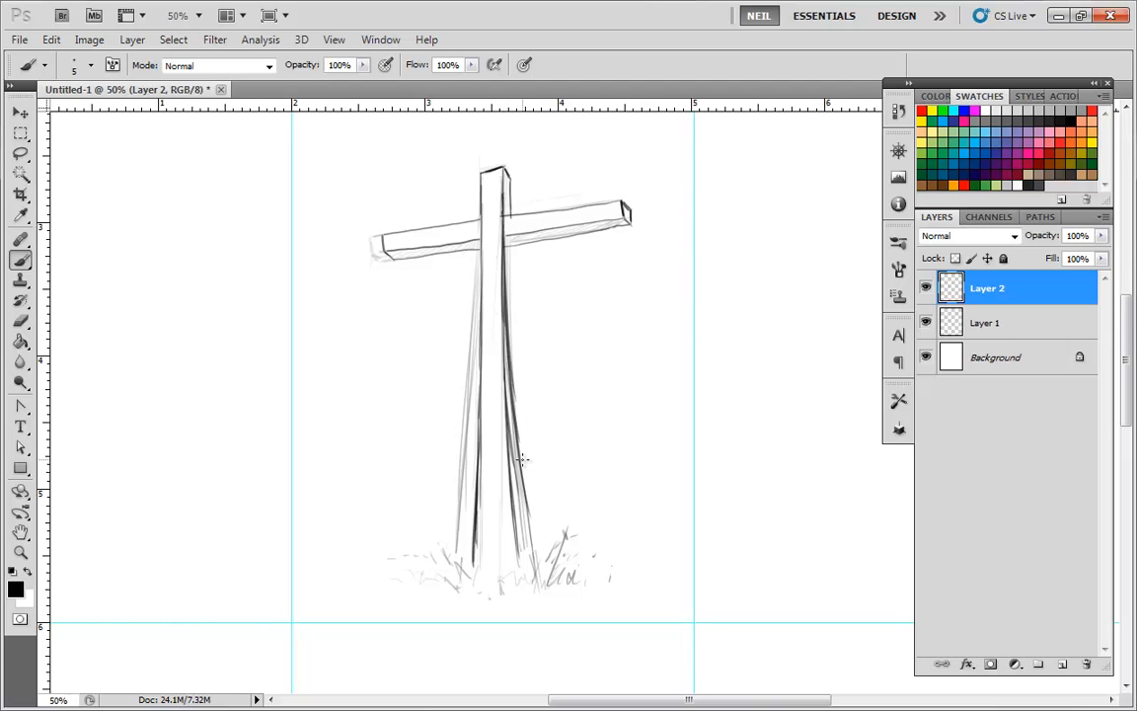
# Erase the inked right edge below the crossbeam and re-ink it as a curve flaring out to the grass.
pyautogui.click(24, 321)
pyautogui.moveTo(508, 264); pyautogui.dragTo(525, 543)
pyautogui.moveTo(517, 427); pyautogui.dragTo(499, 523)
pyautogui.click(20, 260)
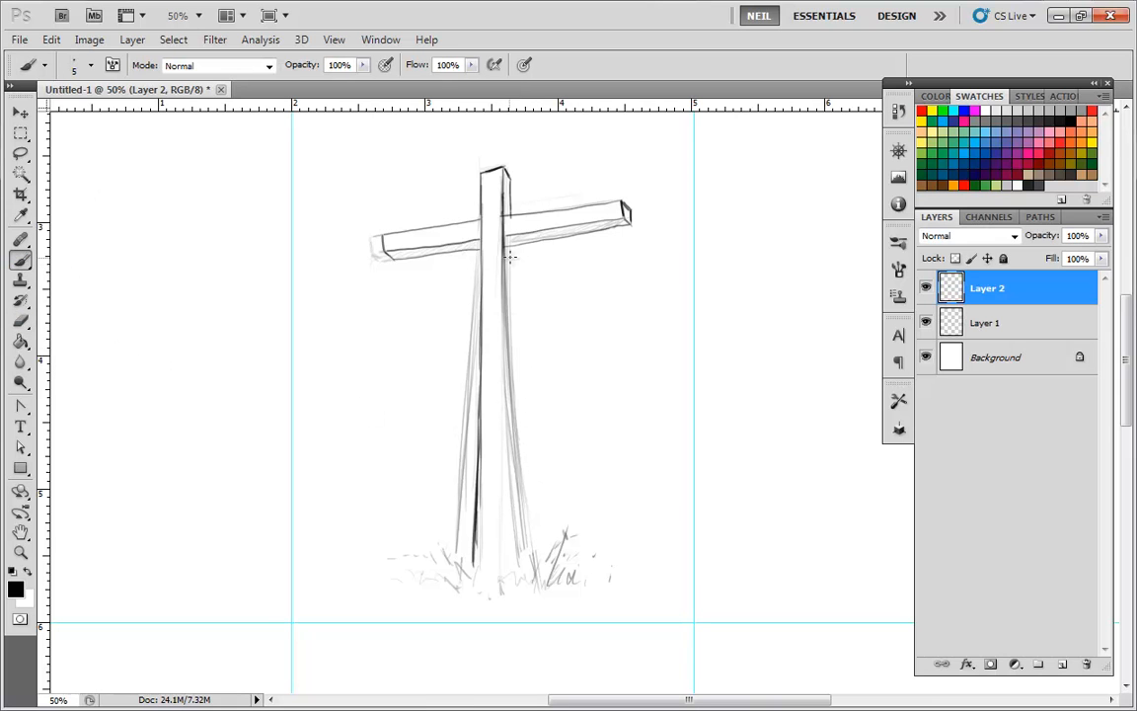
pyautogui.moveTo(504, 291); pyautogui.dragTo(523, 505)
pyautogui.moveTo(499, 227); pyautogui.dragTo(505, 379)
pyautogui.moveTo(503, 283); pyautogui.dragTo(512, 457)
pyautogui.moveTo(503, 338); pyautogui.dragTo(534, 565)
# Ink the post's outer side edge curving down from the crossbeam and add short grass blades around the base.
pyautogui.moveTo(512, 251); pyautogui.dragTo(521, 380)
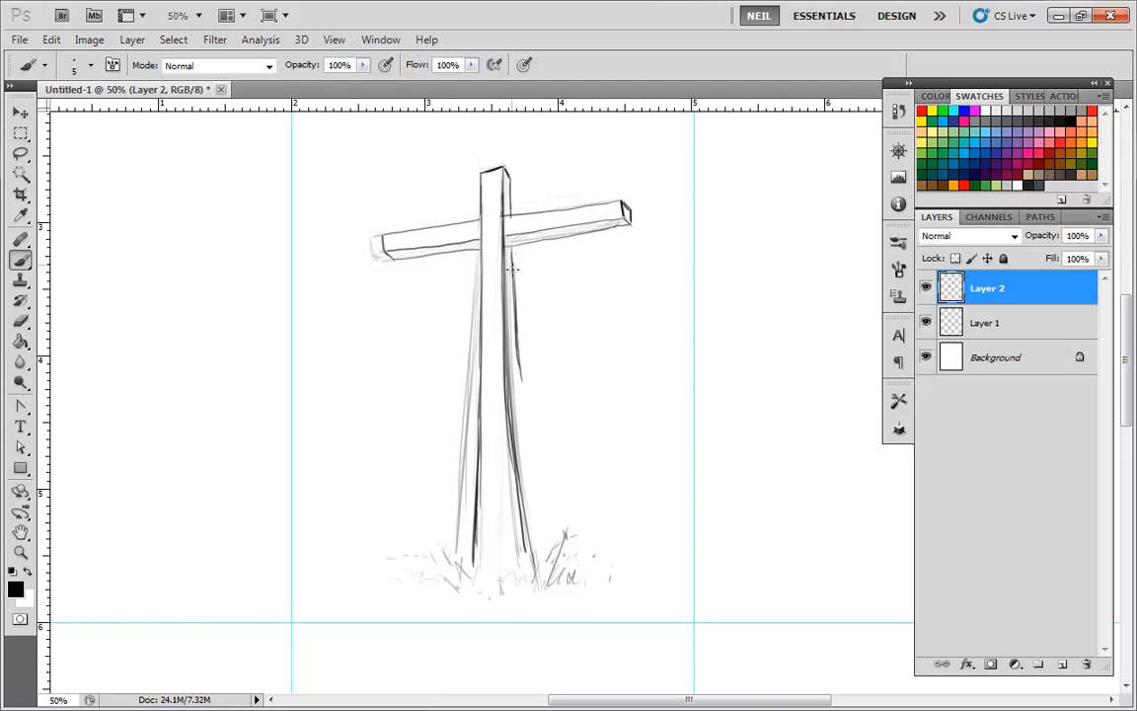
pyautogui.moveTo(511, 249); pyautogui.dragTo(521, 379)
pyautogui.moveTo(513, 296); pyautogui.dragTo(539, 505)
pyautogui.moveTo(529, 456); pyautogui.dragTo(548, 541)
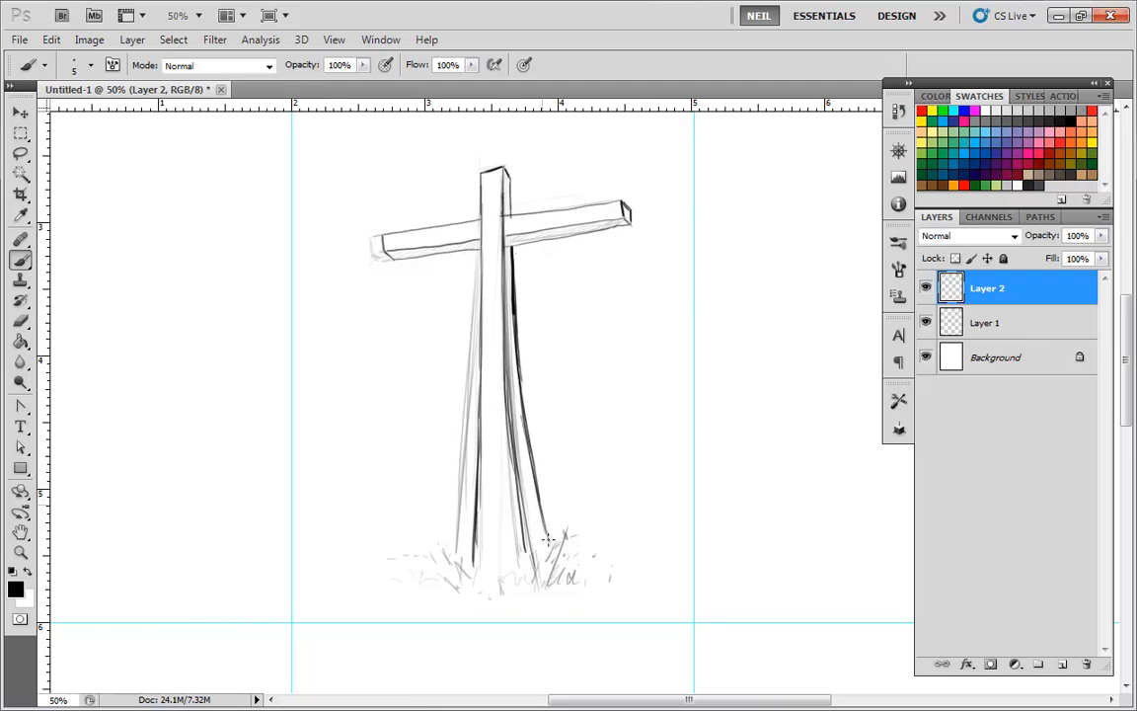
pyautogui.moveTo(478, 574)
pyautogui.mouseDown()
pyautogui.moveTo(444, 564)
pyautogui.moveTo(447, 549)
pyautogui.moveTo(441, 560)
pyautogui.moveTo(403, 554)
pyautogui.moveTo(463, 547)
pyautogui.moveTo(447, 543)
pyautogui.moveTo(450, 532)
pyautogui.moveTo(482, 570)
pyautogui.moveTo(486, 543)
pyautogui.moveTo(489, 573)
pyautogui.moveTo(492, 558)
pyautogui.moveTo(505, 570)
pyautogui.moveTo(537, 559)
pyautogui.moveTo(546, 534)
pyautogui.moveTo(540, 554)
pyautogui.moveTo(554, 546)
pyautogui.moveTo(557, 566)
pyautogui.moveTo(583, 524)
pyautogui.mouseUp()
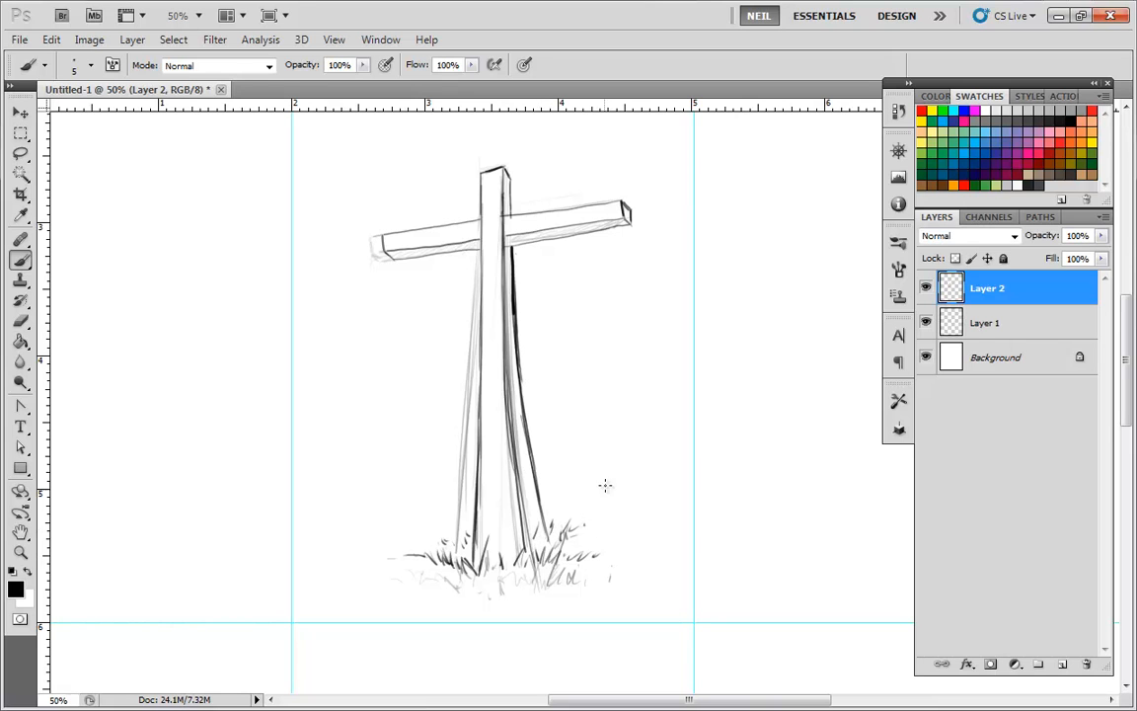
# Delete the sketch layer Layer 1 and add a new layer above Layer 2.
pyautogui.moveTo(956, 323); pyautogui.dragTo(1086, 663)
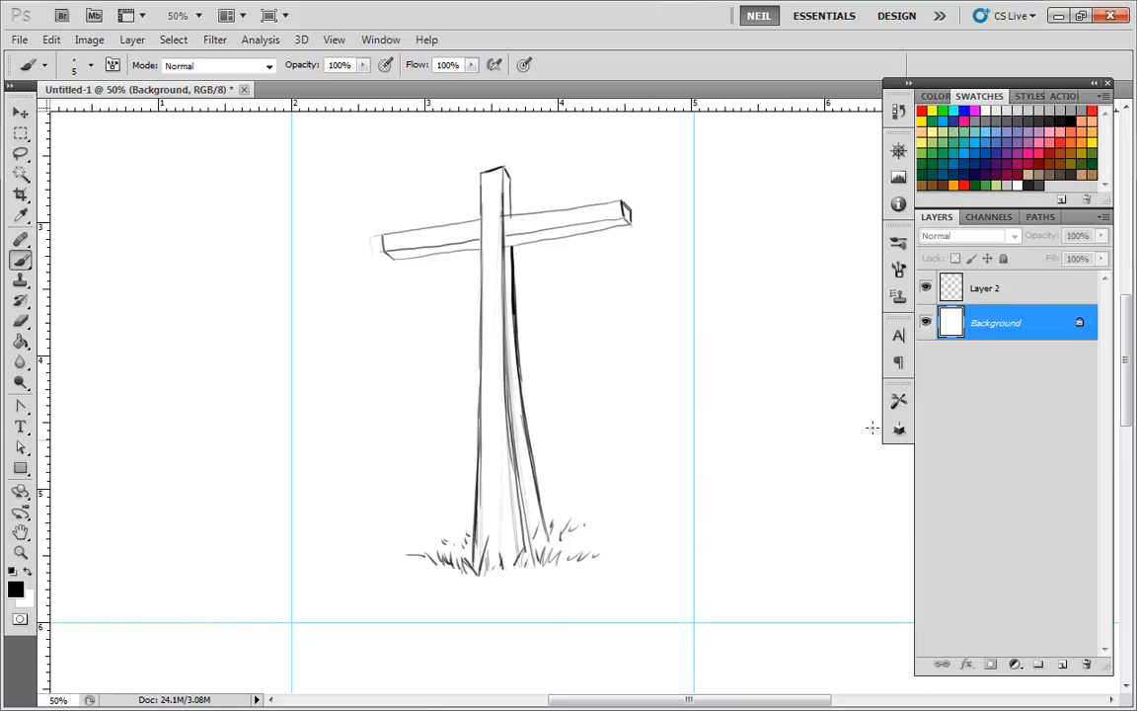
pyautogui.moveTo(688, 220); pyautogui.dragTo(662, 279)
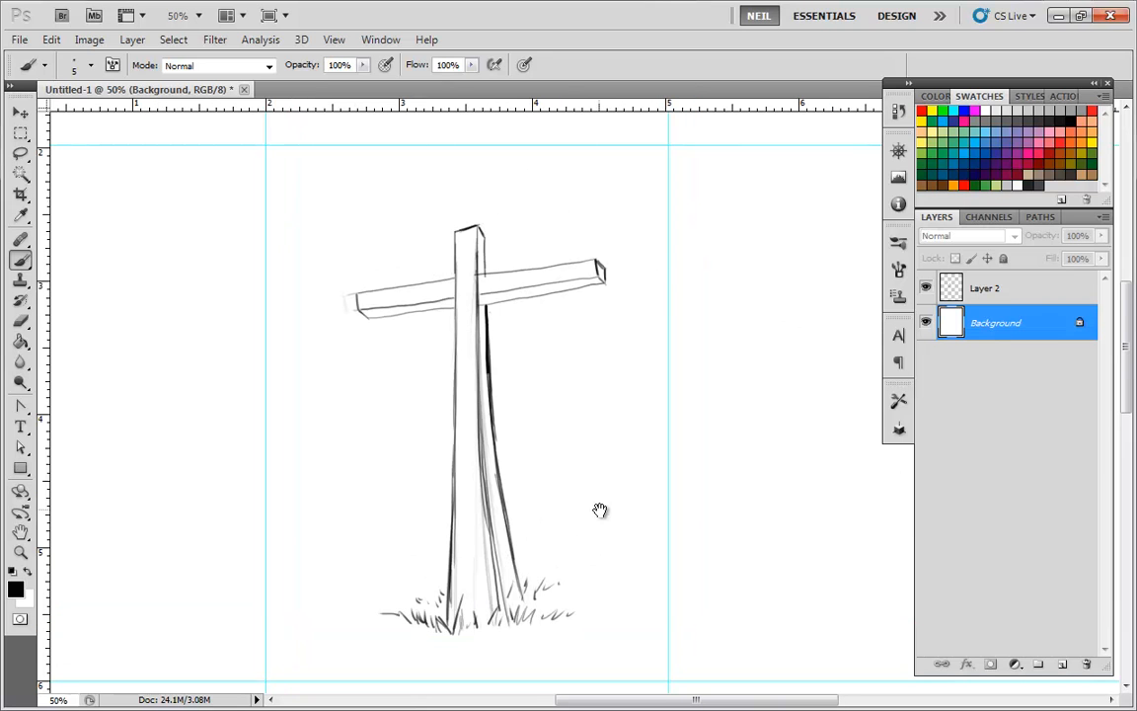
pyautogui.hotkey('ctrl', '+')
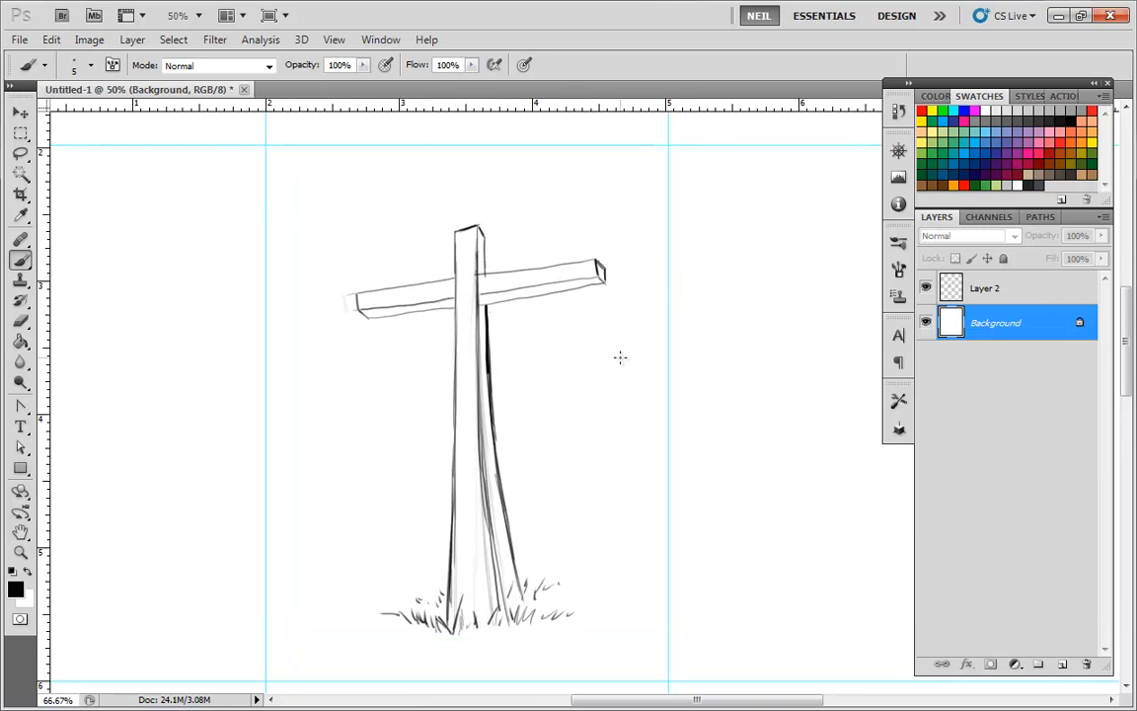
pyautogui.hotkey('ctrl', '+')
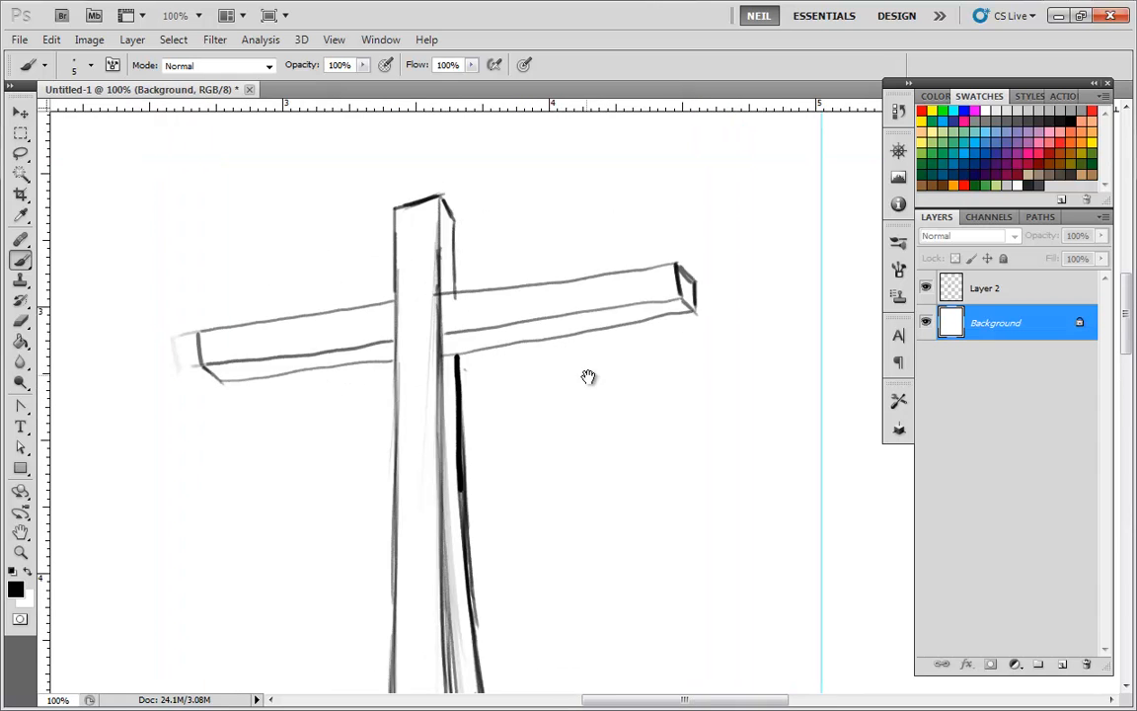
pyautogui.scroll(2, 592, 379)
pyautogui.click(1006, 301)
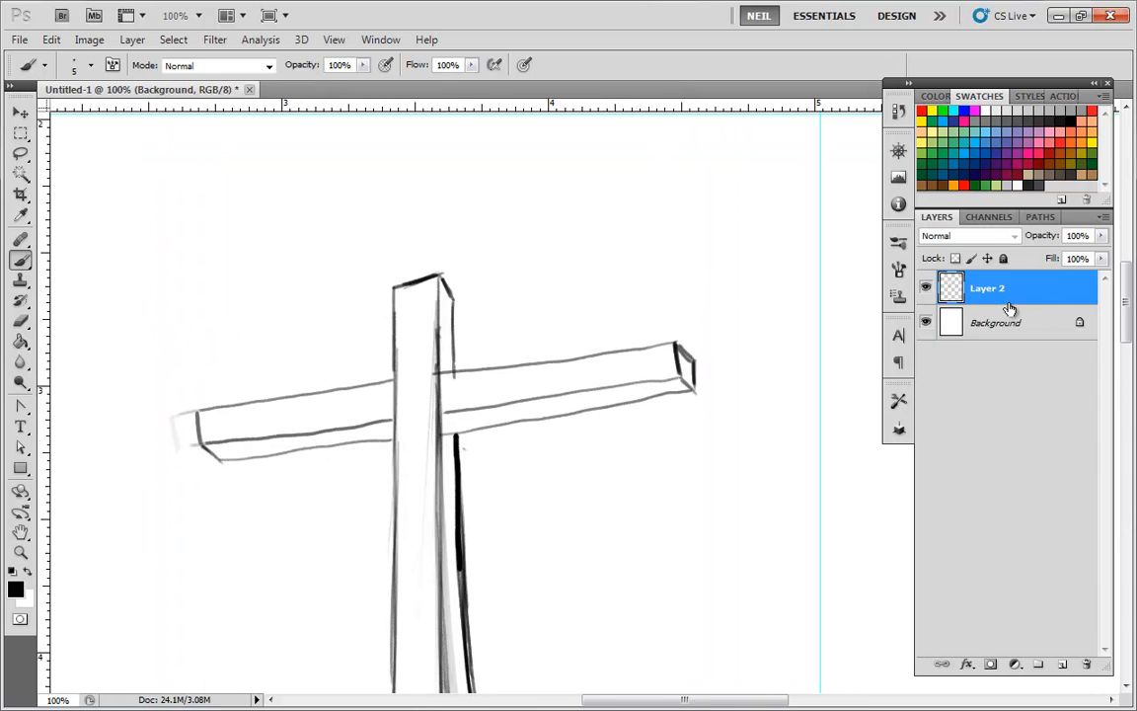
pyautogui.hotkey('ctrl', 'shift', 'alt', 'n')
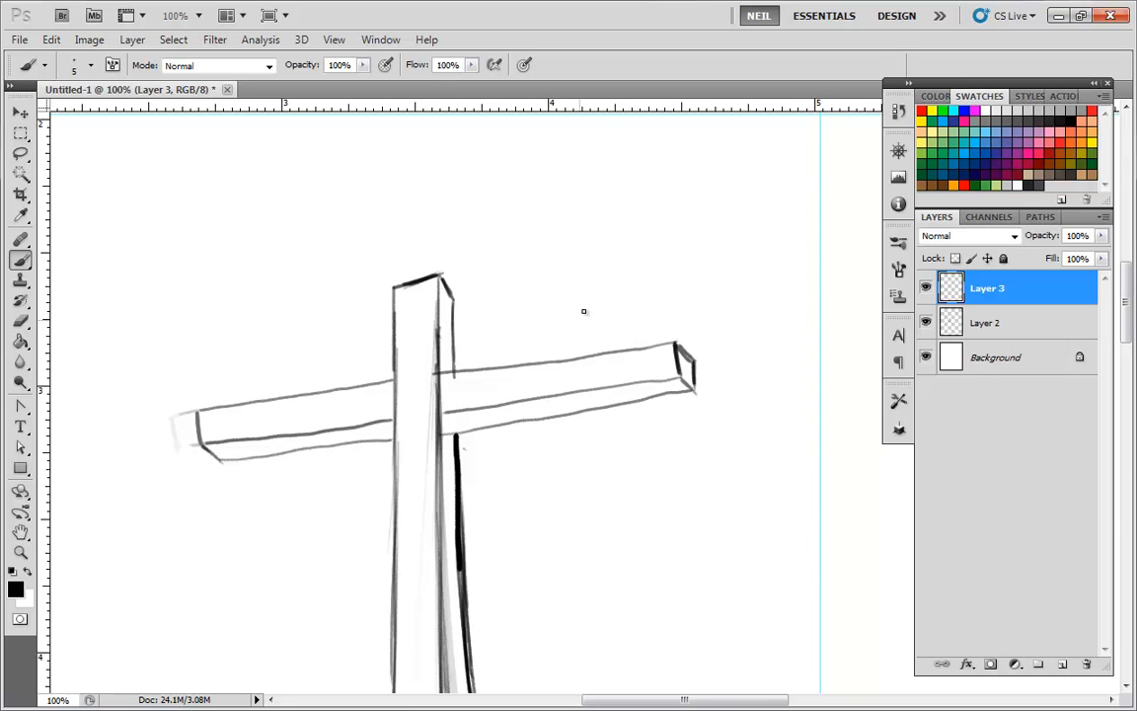
# Sketch a bird's rounded body as layered arches standing on the right arm of the crossbeam.
pyautogui.moveTo(616, 332)
pyautogui.mouseDown()
pyautogui.moveTo(578, 298)
pyautogui.moveTo(625, 322)
pyautogui.moveTo(583, 349)
pyautogui.moveTo(592, 285)
pyautogui.moveTo(627, 338)
pyautogui.moveTo(608, 281)
pyautogui.moveTo(582, 355)
pyautogui.moveTo(619, 302)
pyautogui.moveTo(623, 340)
pyautogui.moveTo(627, 301)
pyautogui.moveTo(573, 318)
pyautogui.moveTo(588, 283)
pyautogui.moveTo(629, 334)
pyautogui.moveTo(623, 288)
pyautogui.moveTo(579, 351)
pyautogui.moveTo(588, 274)
pyautogui.mouseUp()
pyautogui.hotkey('ctrl', '-')
pyautogui.hotkey('ctrl', '-')
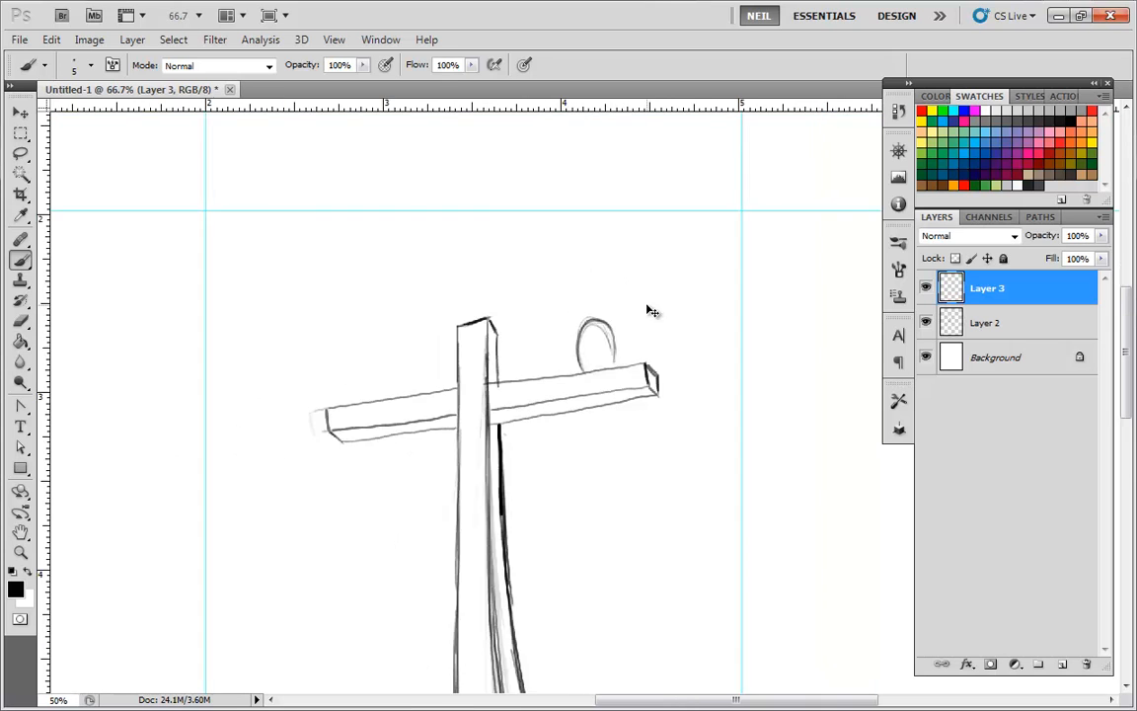
pyautogui.hotkey('ctrl', '+')
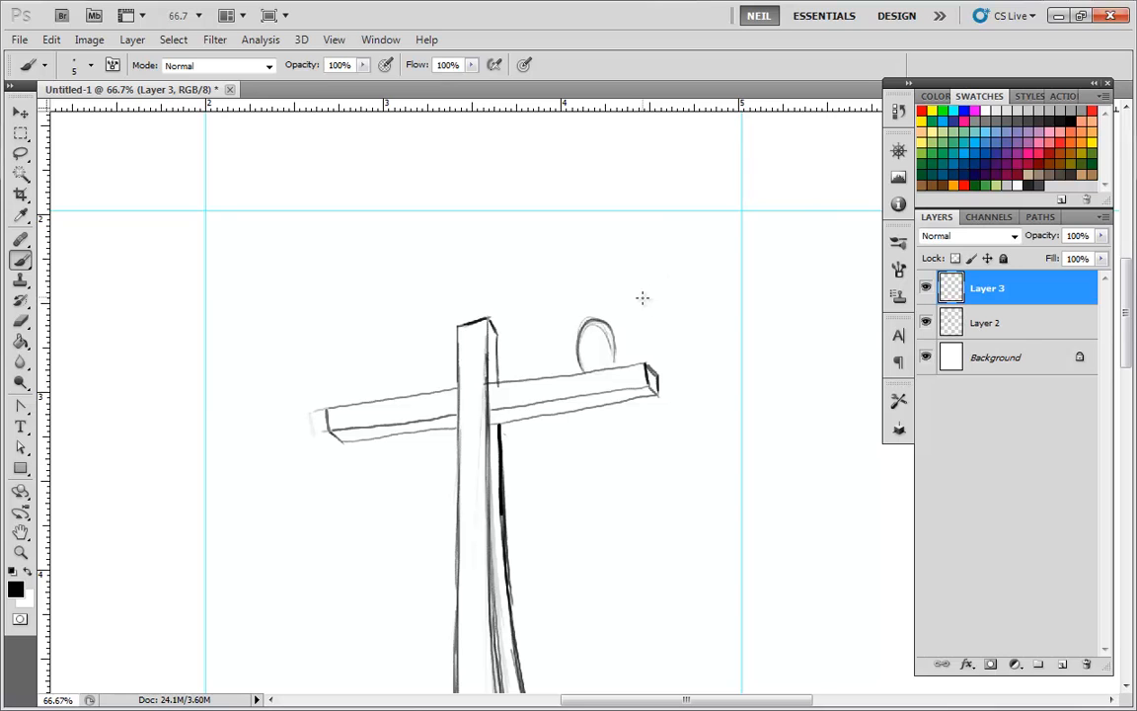
pyautogui.hotkey('ctrl', '+')
pyautogui.moveTo(629, 333)
pyautogui.mouseDown()
pyautogui.moveTo(609, 274)
pyautogui.moveTo(577, 340)
pyautogui.mouseUp()
pyautogui.moveTo(571, 324)
pyautogui.mouseDown()
pyautogui.moveTo(569, 309)
pyautogui.moveTo(606, 277)
pyautogui.mouseUp()
pyautogui.moveTo(634, 327); pyautogui.dragTo(568, 329)
pyautogui.moveTo(575, 282)
pyautogui.mouseDown()
pyautogui.moveTo(581, 354)
pyautogui.moveTo(575, 280)
pyautogui.mouseUp()
pyautogui.moveTo(631, 335); pyautogui.dragTo(569, 336)
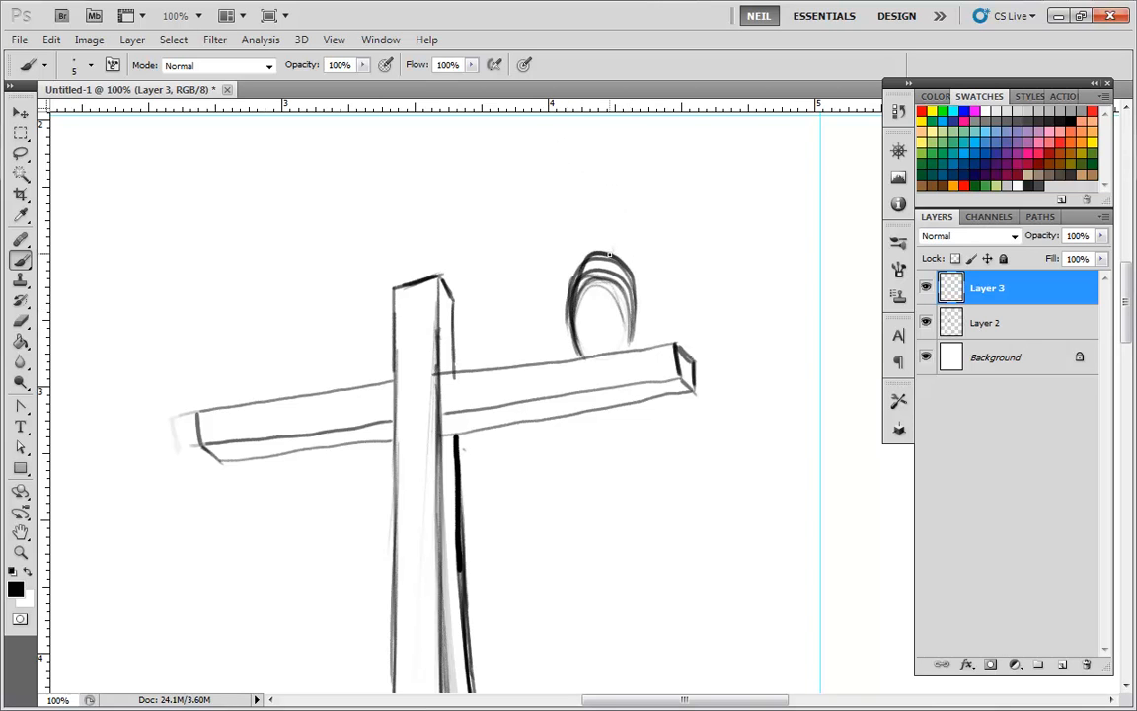
# Draw the bird's head and left-pointing beak above the body, undoing the extra tuft stroke on the crown.
pyautogui.moveTo(608, 239)
pyautogui.mouseDown()
pyautogui.moveTo(593, 219)
pyautogui.moveTo(564, 238)
pyautogui.mouseUp()
pyautogui.moveTo(566, 247); pyautogui.dragTo(539, 244)
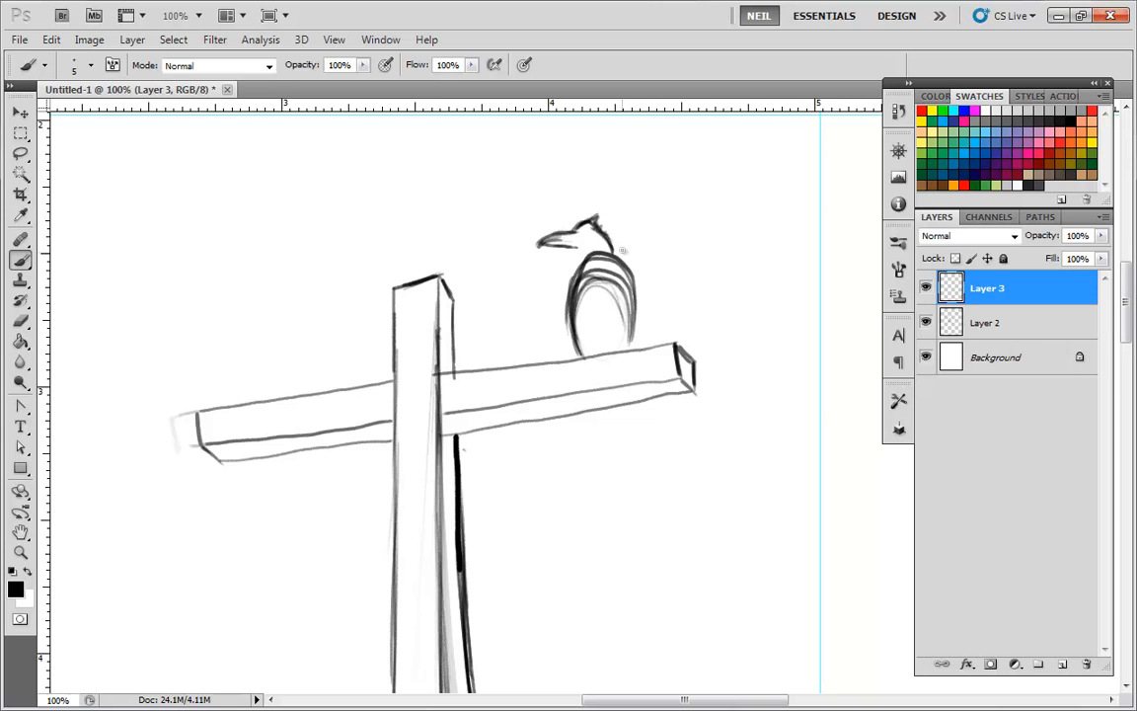
pyautogui.hotkey('ctrl', 'z')
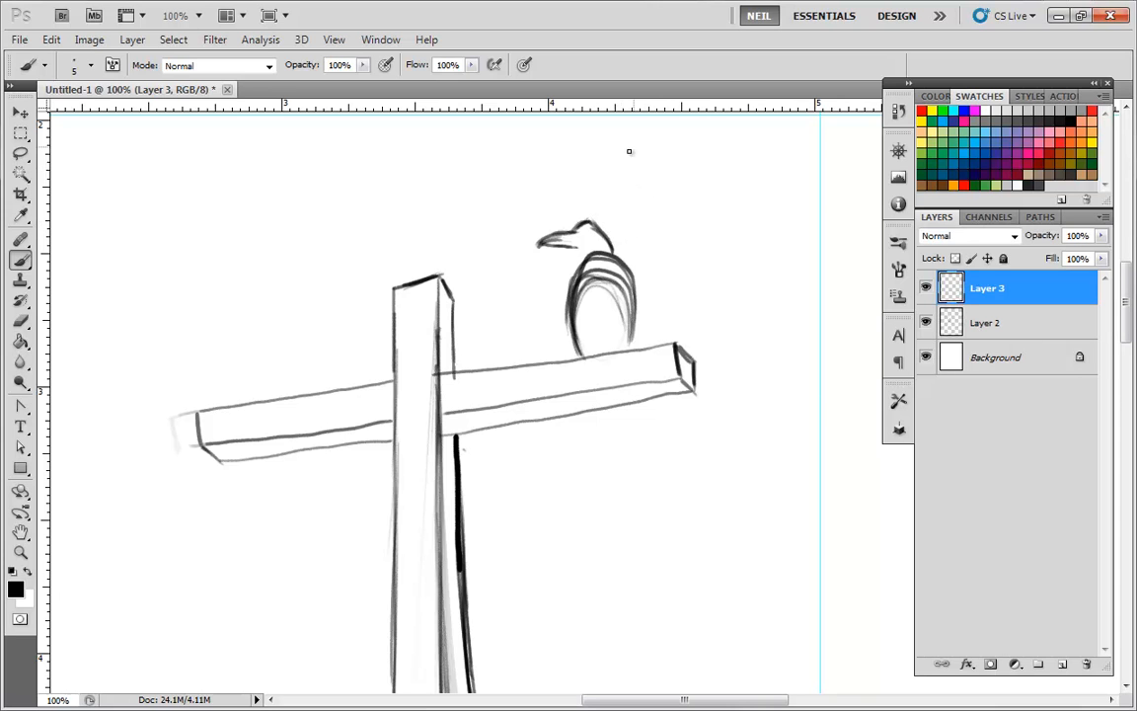
# Switch to the 3 px brush and add short feather strokes to the top of the bird's head.
pyautogui.rightClick(629, 154)
pyautogui.click(680, 277)
pyautogui.click(590, 218)
pyautogui.scroll(2, 629, 259)
pyautogui.moveTo(543, 182)
pyautogui.mouseDown()
pyautogui.moveTo(568, 162)
pyautogui.moveTo(592, 182)
pyautogui.mouseUp()
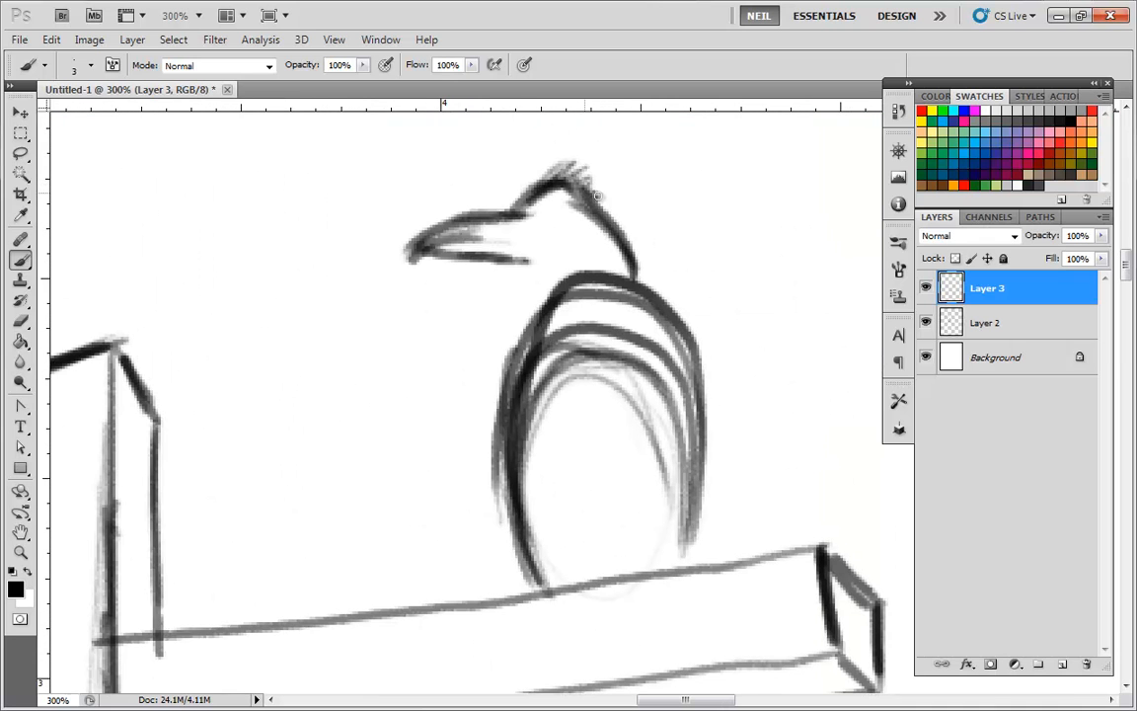
# Outline the bird's folded wing from a raised shoulder behind the body down towards the crossbeam.
pyautogui.scroll(-3, 643, 218)
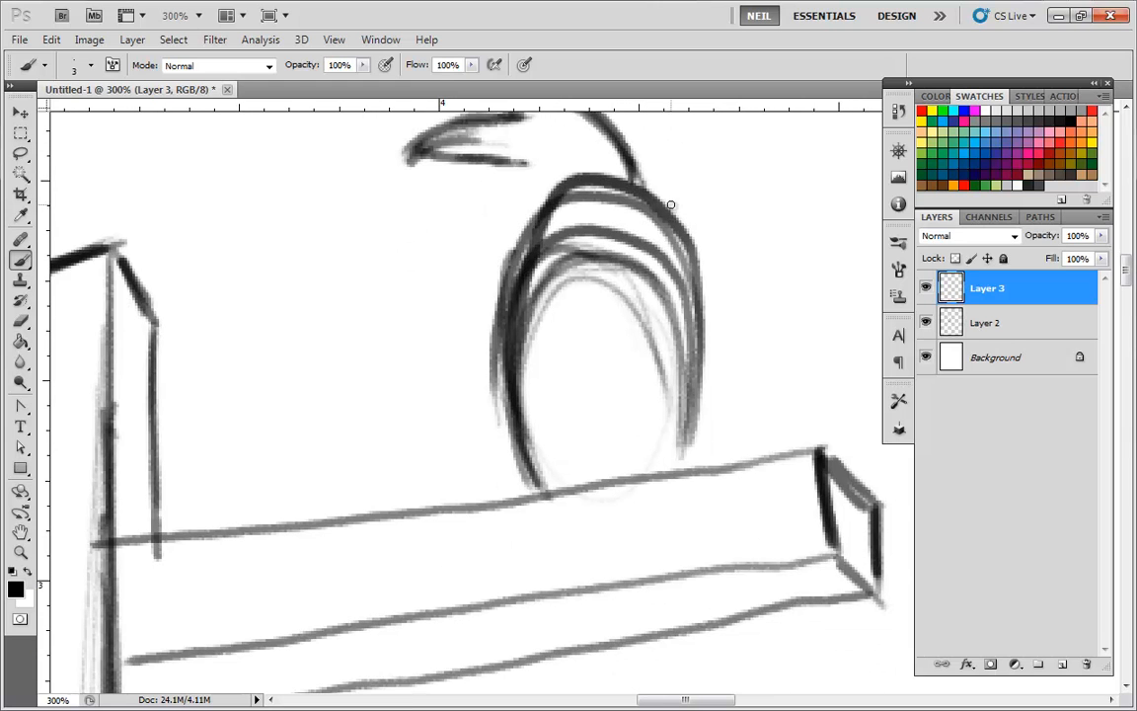
pyautogui.moveTo(665, 201); pyautogui.dragTo(736, 235)
pyautogui.moveTo(671, 181); pyautogui.dragTo(666, 211)
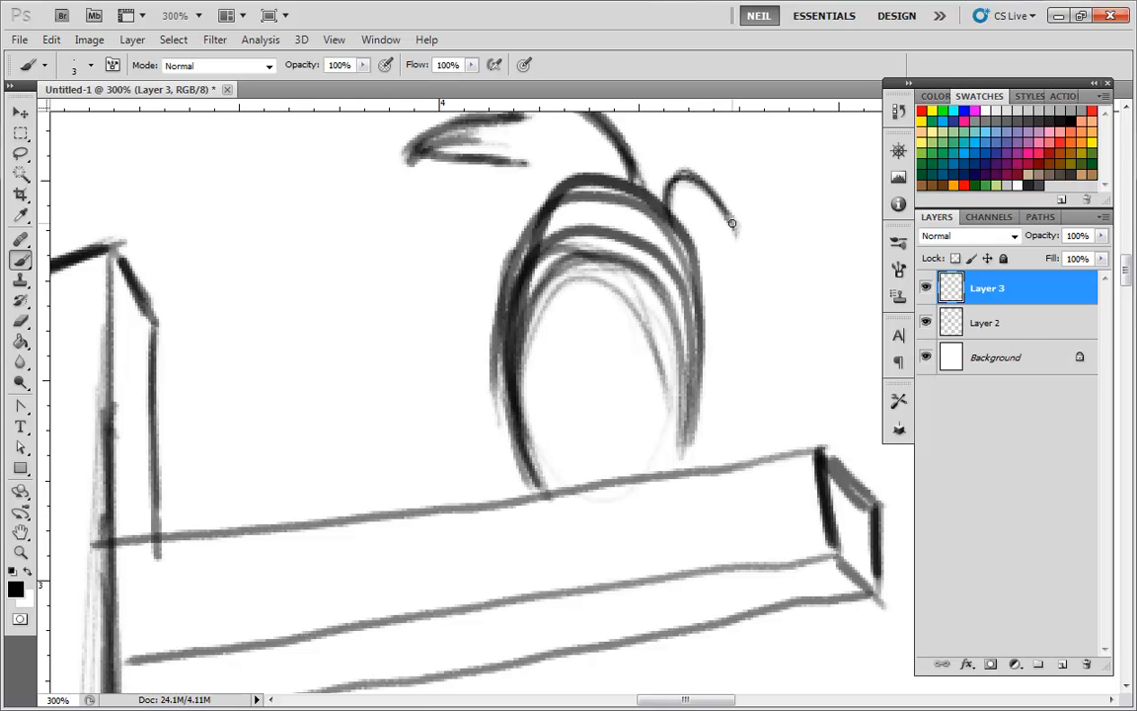
pyautogui.moveTo(735, 234)
pyautogui.mouseDown()
pyautogui.moveTo(741, 330)
pyautogui.moveTo(709, 457)
pyautogui.mouseUp()
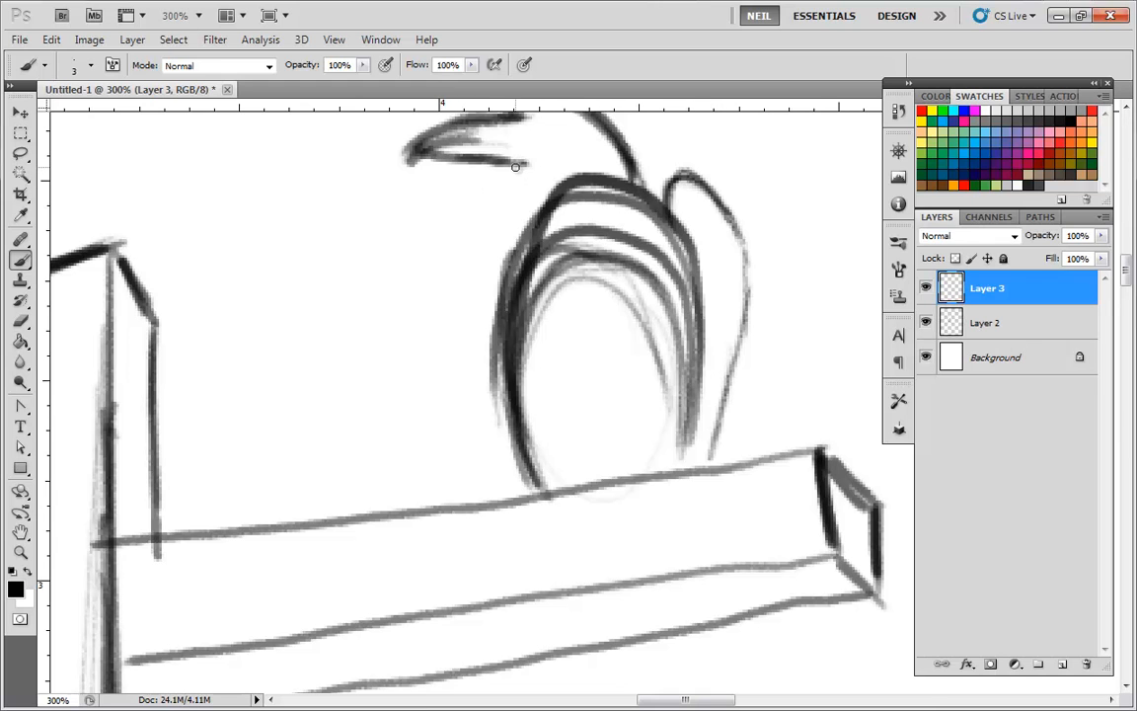
# Sketch the bird's left wing with long slanted lines from the neck to the crossbeam and short feather strokes near its lower edge.
pyautogui.moveTo(520, 218)
pyautogui.mouseDown()
pyautogui.moveTo(449, 205)
pyautogui.moveTo(304, 459)
pyautogui.moveTo(288, 520)
pyautogui.mouseUp()
pyautogui.moveTo(509, 419); pyautogui.dragTo(496, 463)
pyautogui.moveTo(505, 383)
pyautogui.mouseDown()
pyautogui.moveTo(473, 430)
pyautogui.moveTo(469, 480)
pyautogui.mouseUp()
pyautogui.moveTo(504, 411); pyautogui.dragTo(488, 507)
pyautogui.hotkey('ctrl', '-')
pyautogui.hotkey('ctrl', '-')
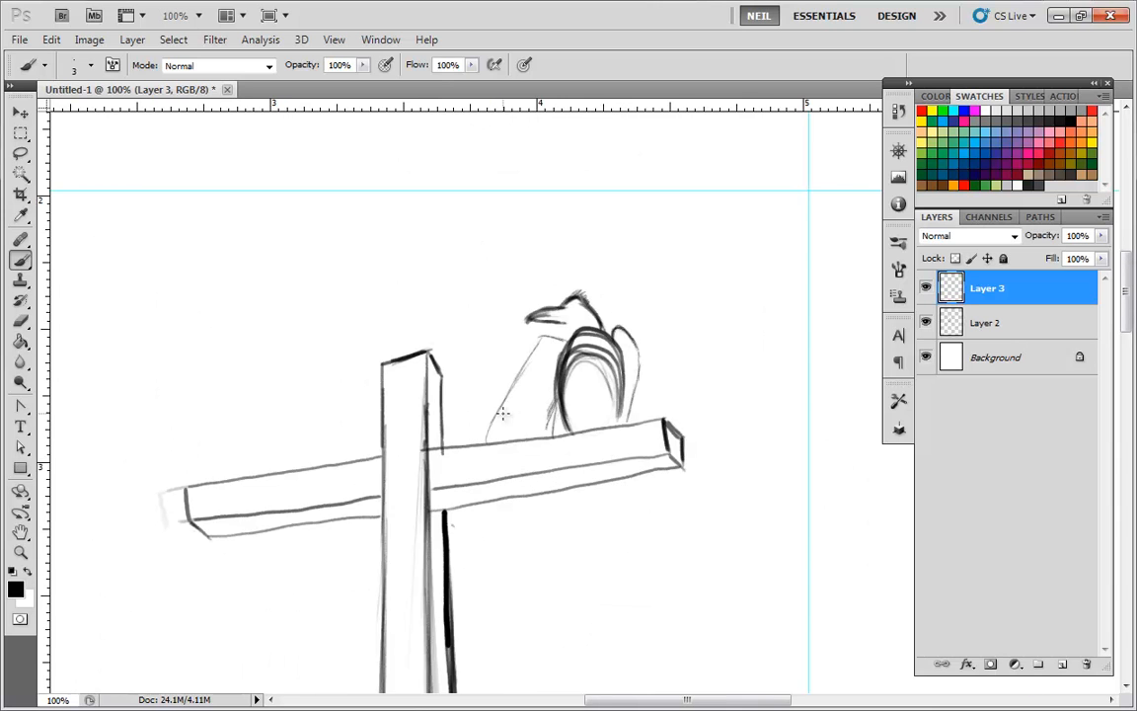
pyautogui.press('space')
pyautogui.moveTo(591, 386); pyautogui.dragTo(591, 354)
pyautogui.moveTo(540, 312); pyautogui.dragTo(465, 401)
pyautogui.moveTo(500, 363)
pyautogui.mouseDown()
pyautogui.moveTo(457, 414)
pyautogui.moveTo(486, 411)
pyautogui.mouseUp()
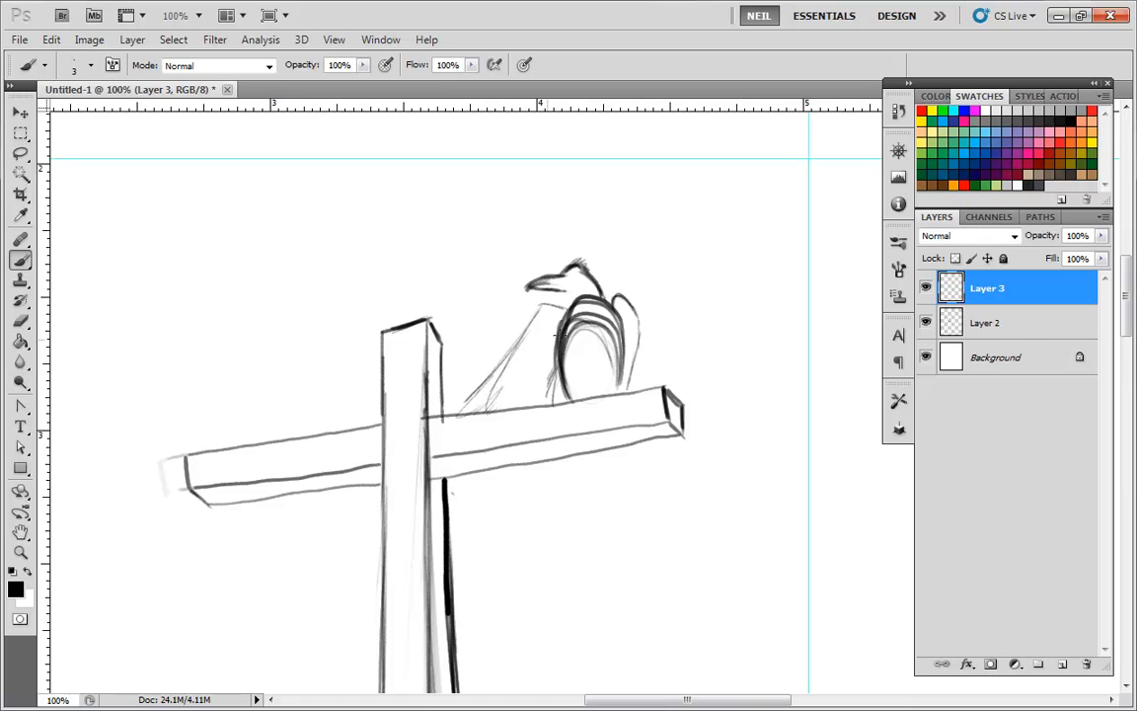
pyautogui.hotkey('ctrl', '-')
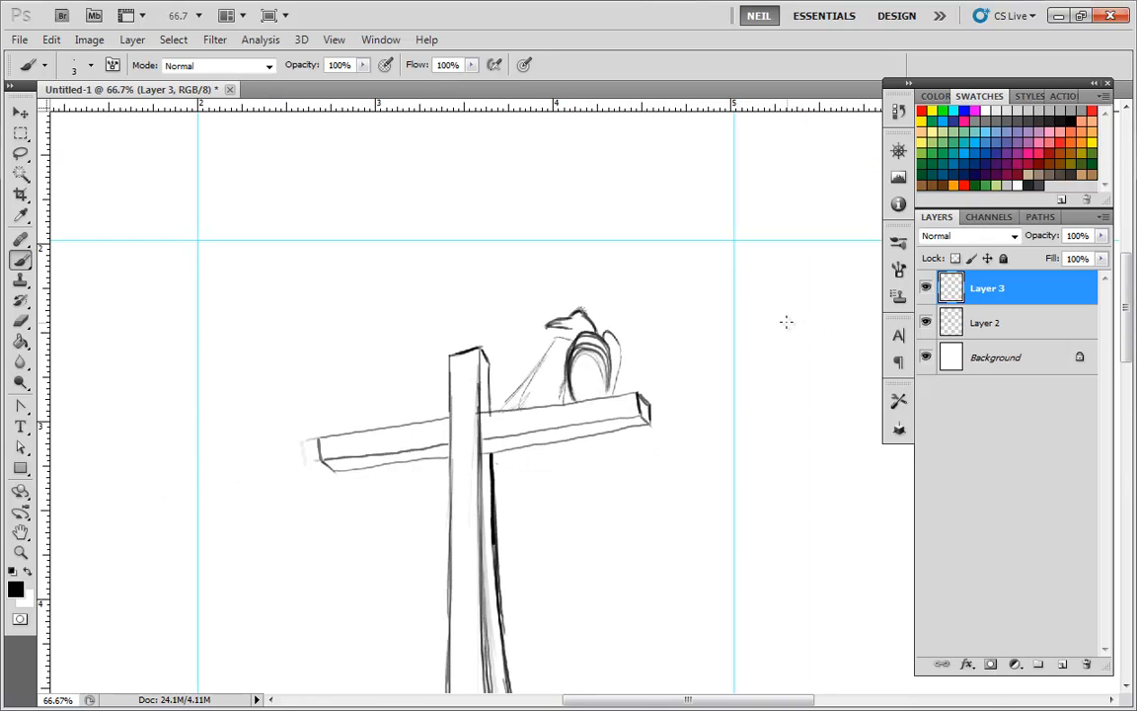
# Sketch the underside of the bird's beak and the throat, joining the head to the body.
pyautogui.hotkey('ctrl', '+')
pyautogui.moveTo(560, 298); pyautogui.dragTo(586, 298)
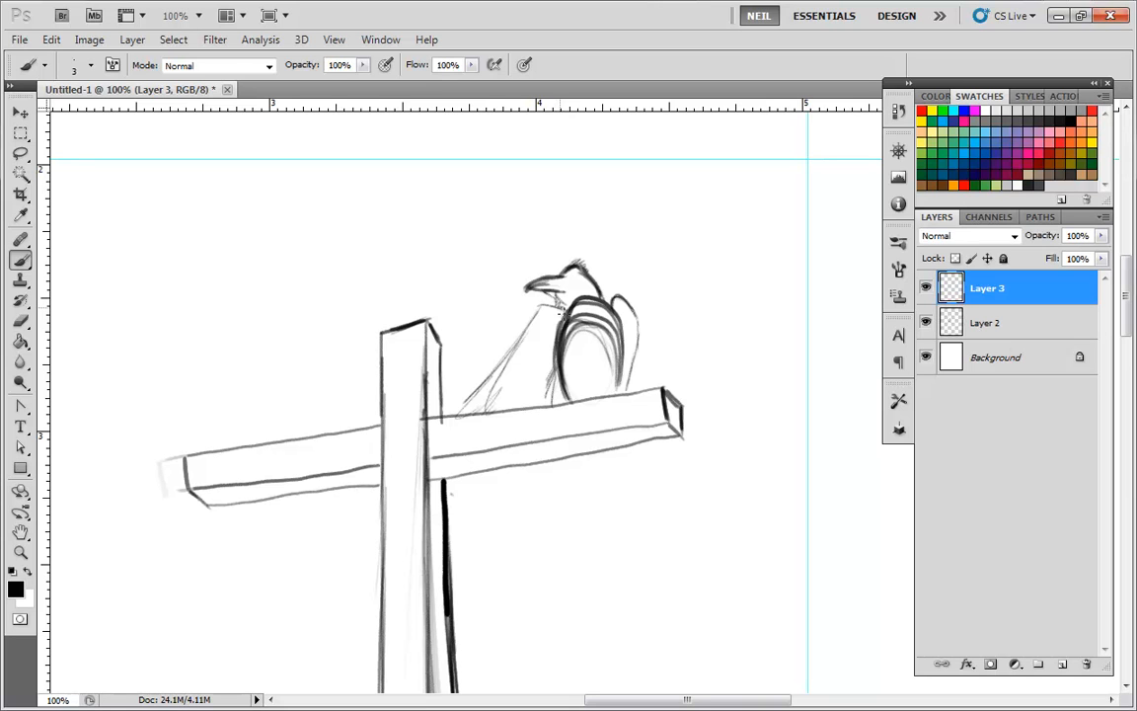
pyautogui.moveTo(596, 290)
pyautogui.mouseDown()
pyautogui.moveTo(605, 302)
pyautogui.moveTo(582, 268)
pyautogui.moveTo(540, 286)
pyautogui.mouseUp()
pyautogui.press('space')
pyautogui.moveTo(708, 432); pyautogui.dragTo(695, 360)
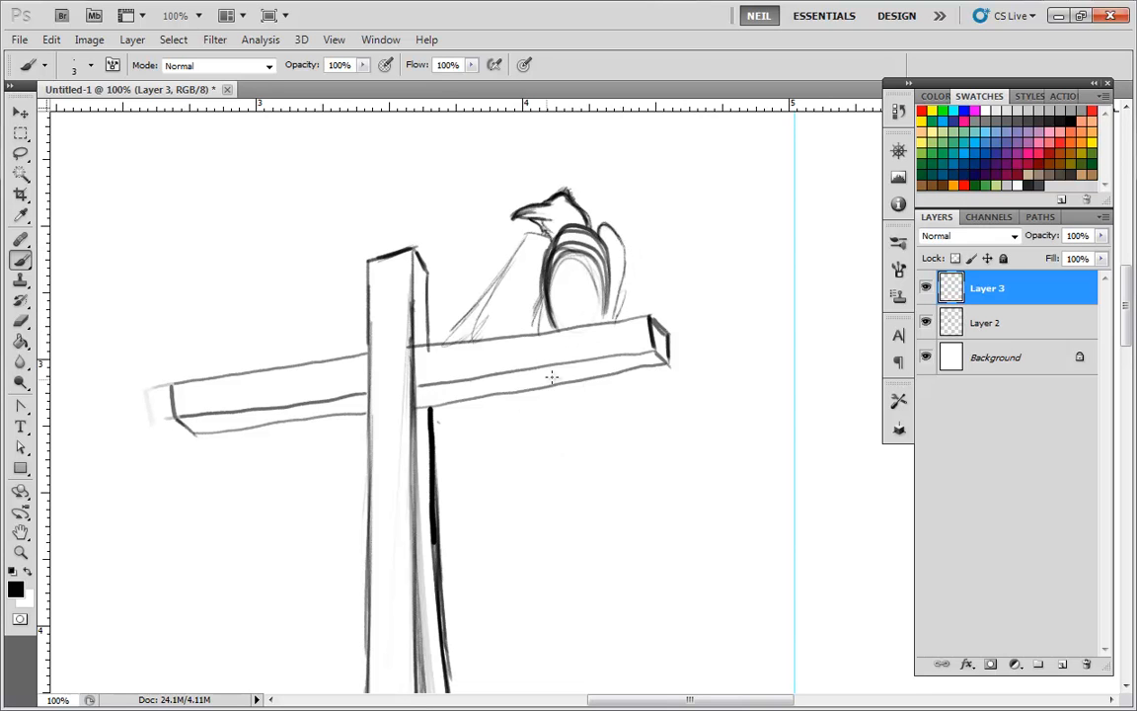
# Sketch the bird's tail hanging behind the crossbeam as a light rounded shape below its right arm.
pyautogui.press('space')
pyautogui.moveTo(591, 375); pyautogui.dragTo(578, 304)
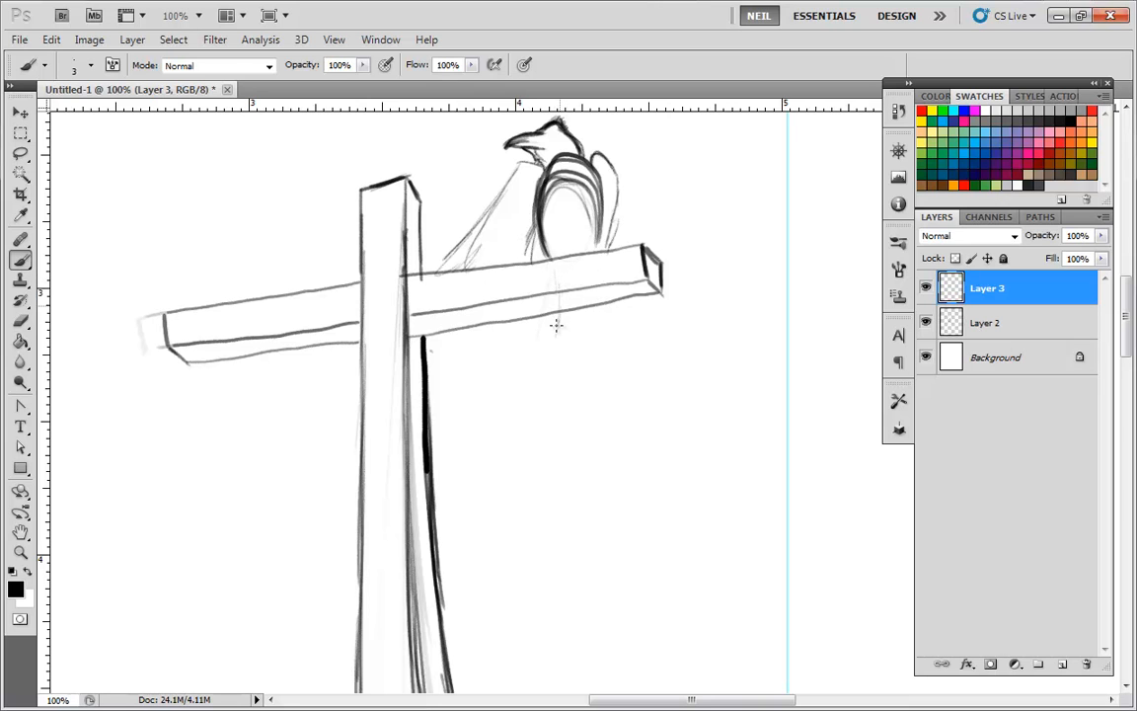
pyautogui.moveTo(602, 256)
pyautogui.mouseDown()
pyautogui.moveTo(618, 332)
pyautogui.moveTo(604, 357)
pyautogui.mouseUp()
pyautogui.moveTo(559, 322); pyautogui.dragTo(572, 361)
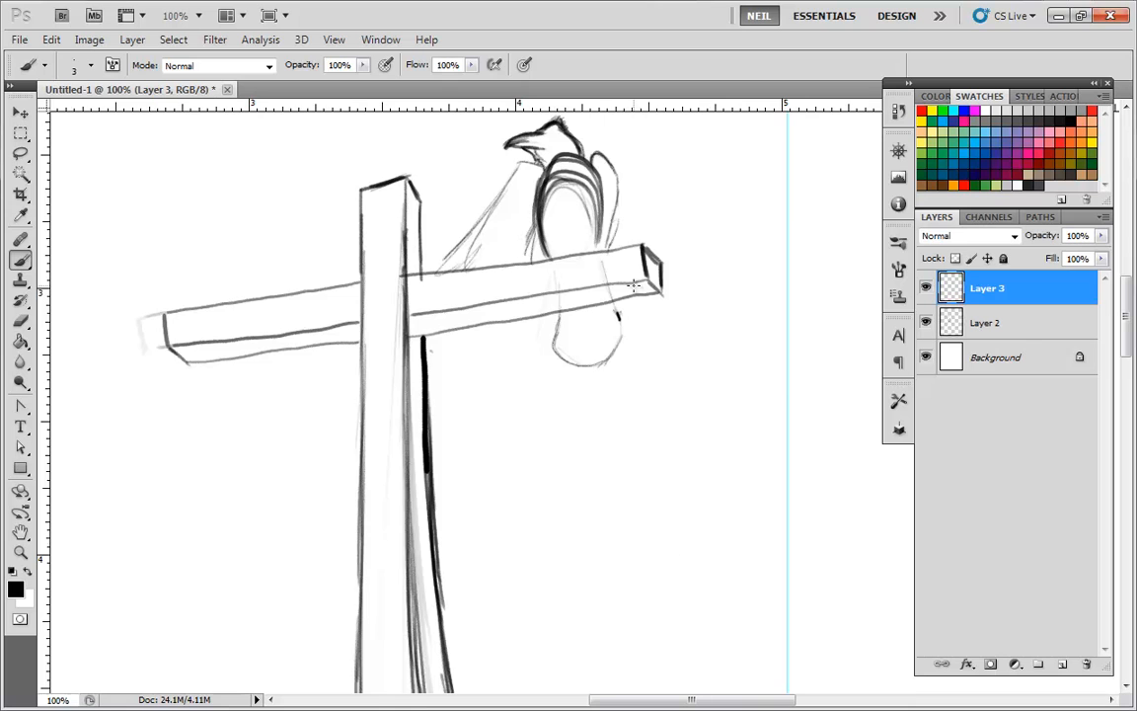
pyautogui.hotkey('ctrl', '-')
pyautogui.hotkey('ctrl', '-')
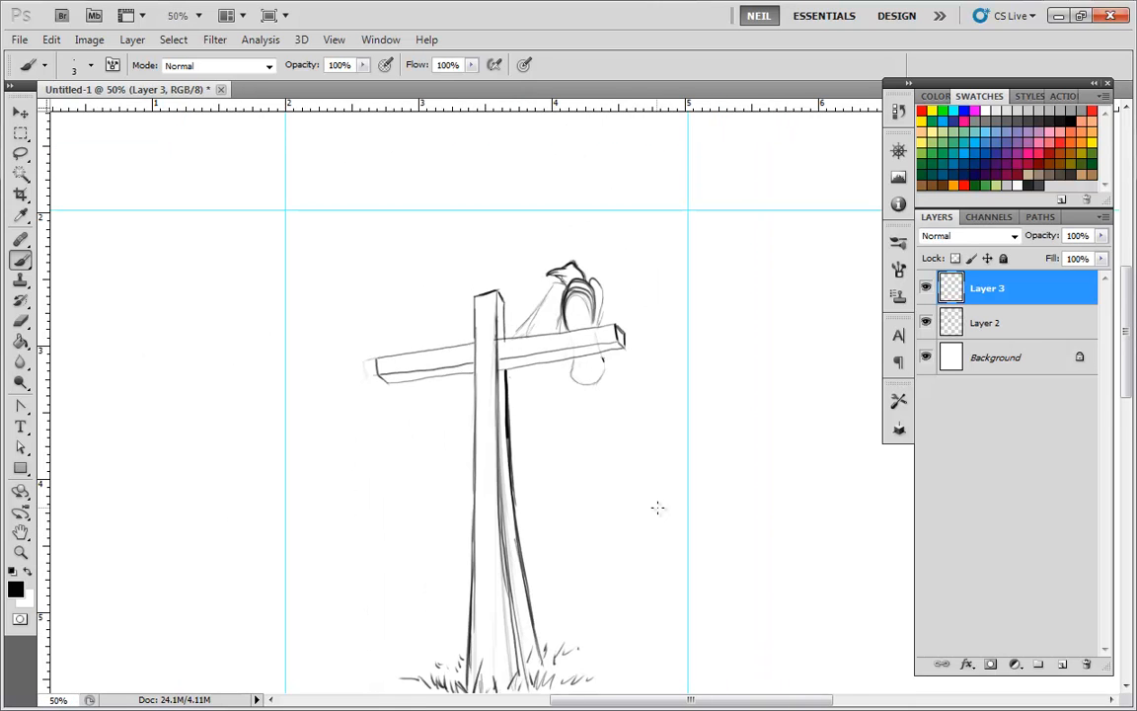
pyautogui.hotkey('ctrl', '-')
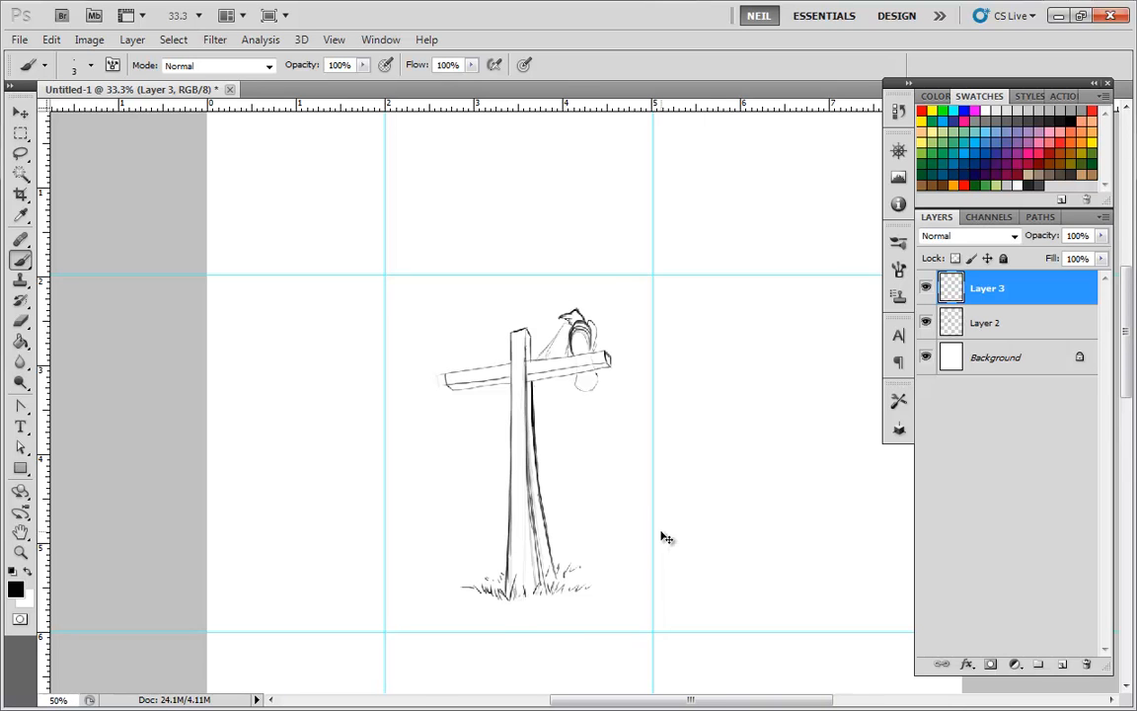
pyautogui.hotkey('ctrl', '+')
pyautogui.hotkey('ctrl', '+')
pyautogui.hotkey('ctrl', '+')
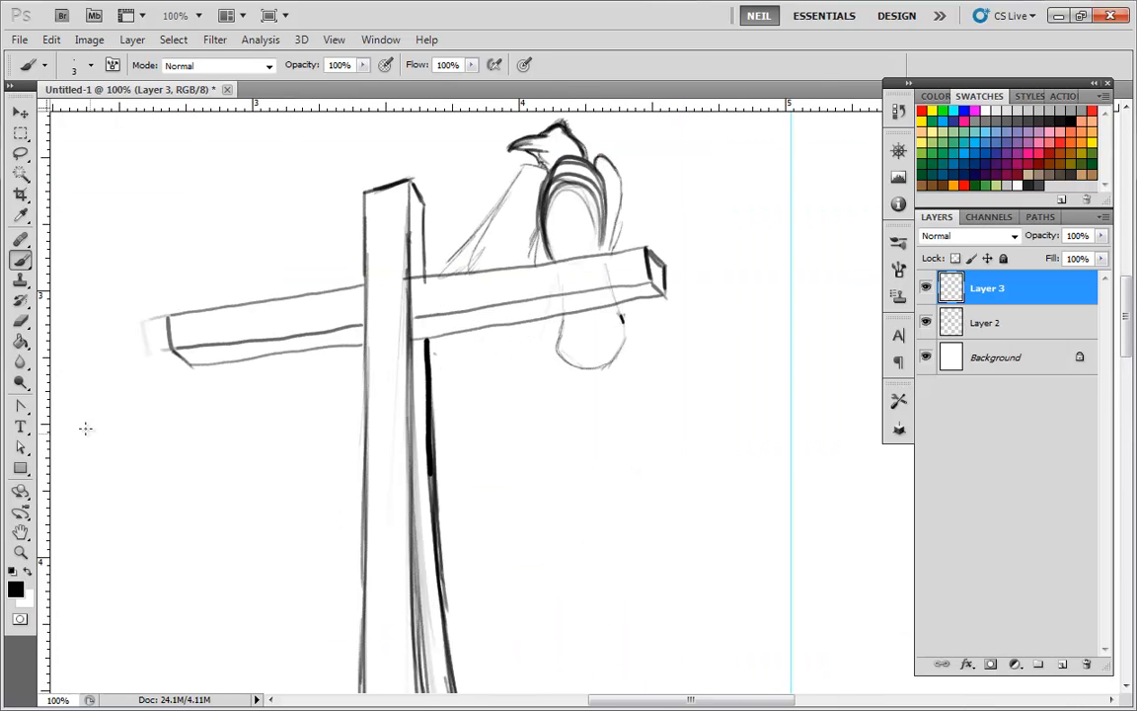
pyautogui.press('e')
pyautogui.moveTo(551, 208); pyautogui.dragTo(424, 195)
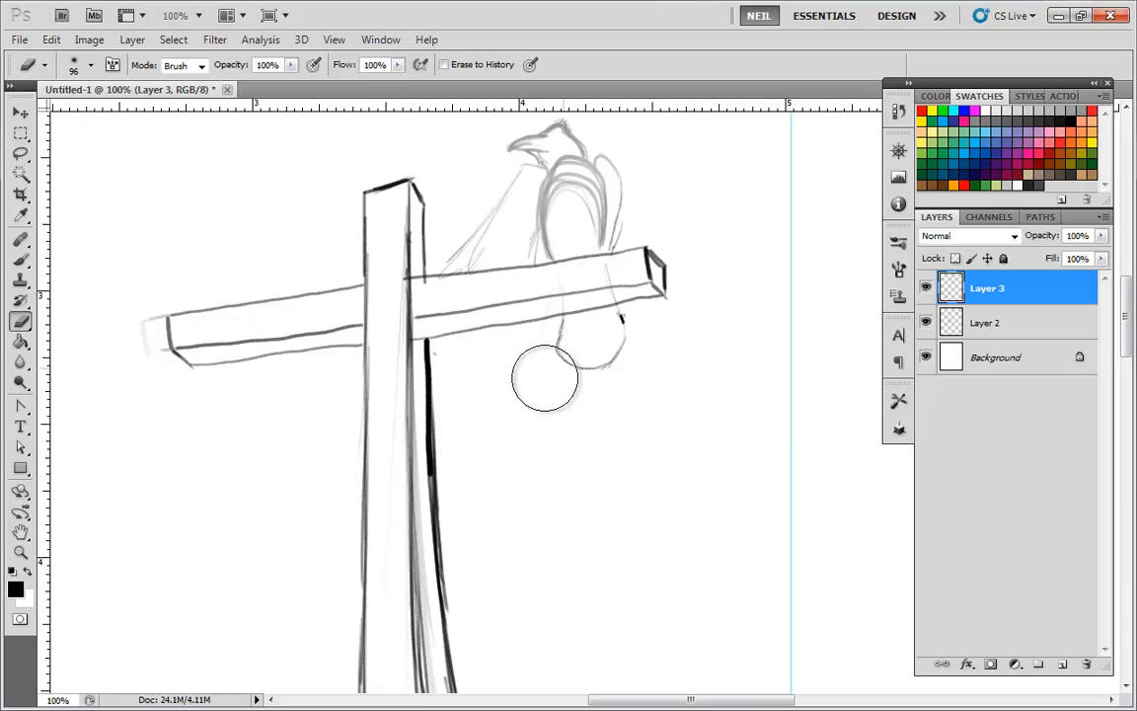
pyautogui.hotkey('ctrl', '-')
pyautogui.hotkey('ctrl', 'z')
# Fade both sketch layers by lowering Layer 3's opacity and setting Layer 2's opacity to 57%.
pyautogui.click(1100, 236)
pyautogui.click(1062, 258)
pyautogui.click(1052, 327)
pyautogui.click(1101, 237)
pyautogui.moveTo(1062, 257); pyautogui.dragTo(1050, 258)
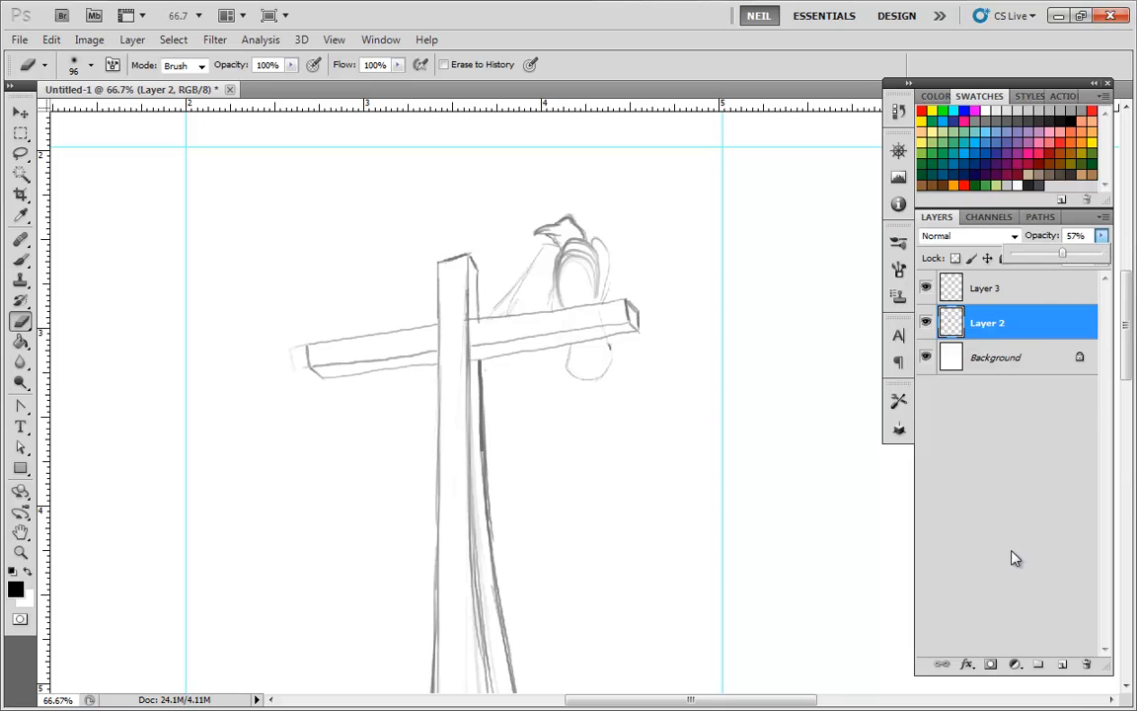
# Create a new layer above Layer 3 and switch to the 5 px brush, undoing the test stroke beside the bird.
pyautogui.click(1062, 663)
pyautogui.moveTo(1008, 324); pyautogui.dragTo(982, 280)
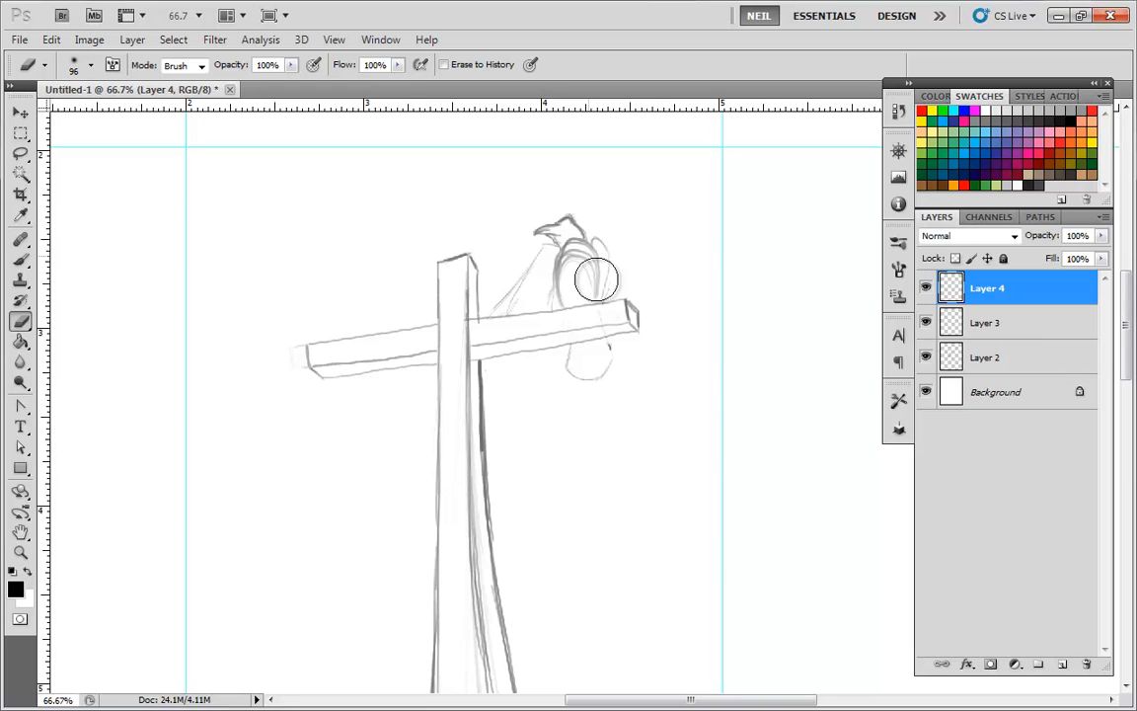
pyautogui.click(20, 259)
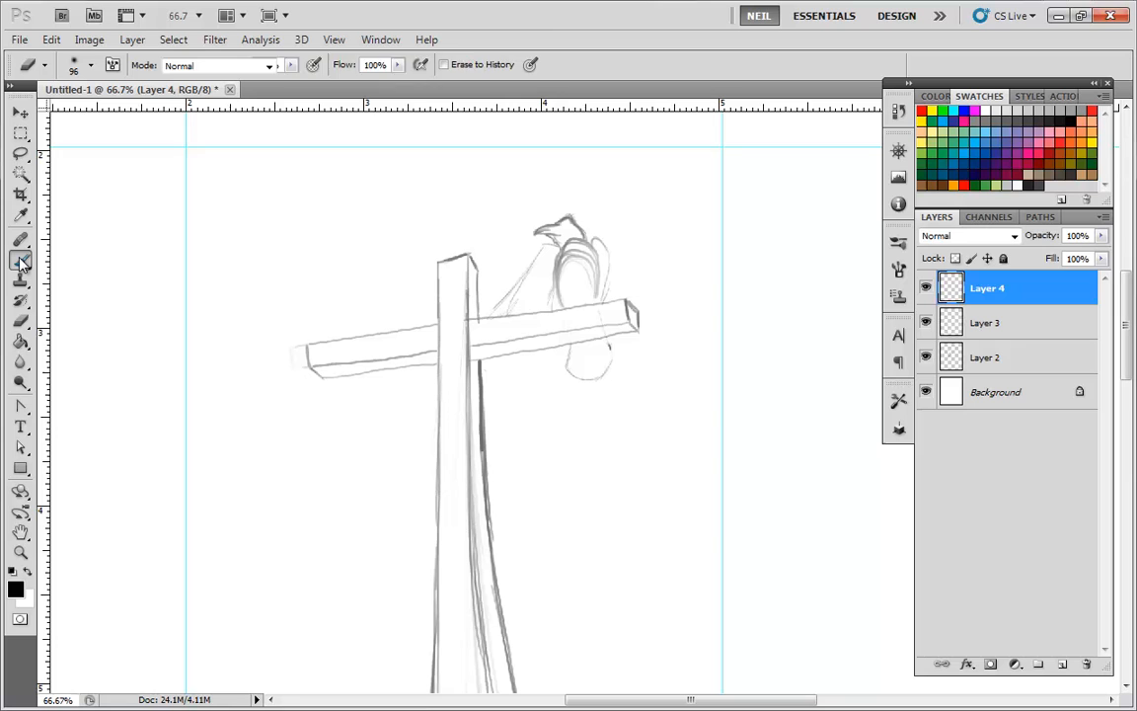
pyautogui.rightClick(525, 332)
pyautogui.click(756, 441)
pyautogui.moveTo(682, 258); pyautogui.dragTo(669, 345)
pyautogui.hotkey('ctrl', 'z')
# Ink the bird's crown, hooked beak and throat in black over the faded sketch.
pyautogui.hotkey('ctrl', '+')
pyautogui.hotkey('ctrl', '+')
pyautogui.hotkey('ctrl', '+')
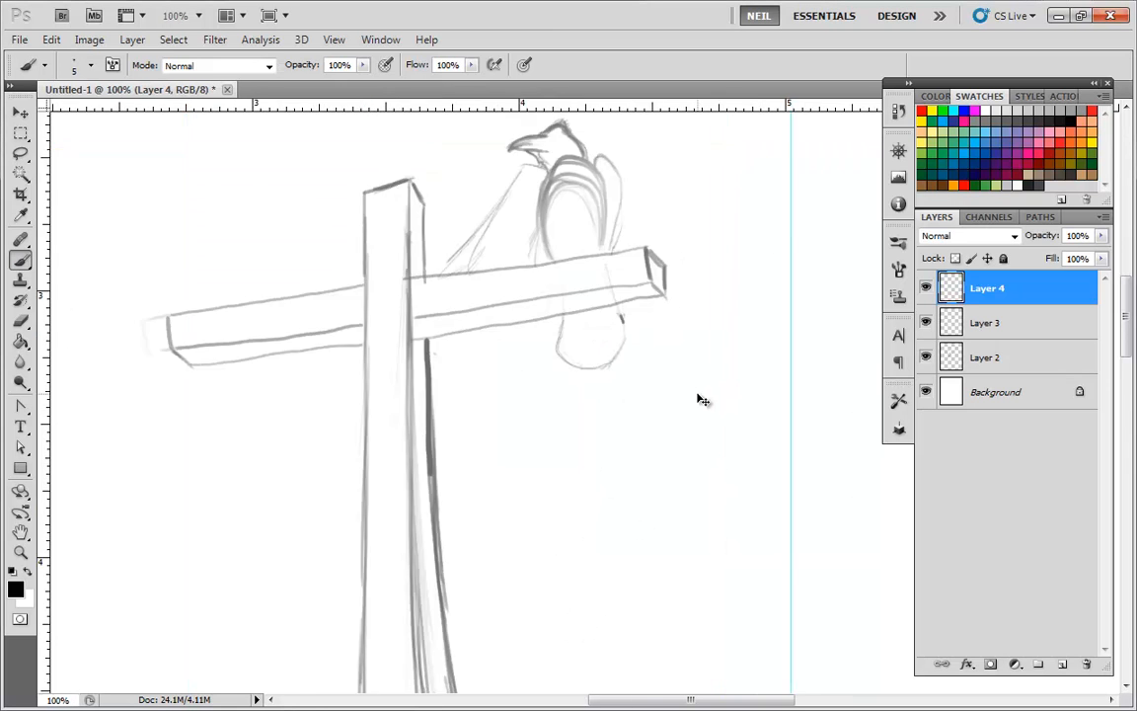
pyautogui.moveTo(694, 199); pyautogui.dragTo(645, 573)
pyautogui.moveTo(569, 258); pyautogui.dragTo(605, 563)
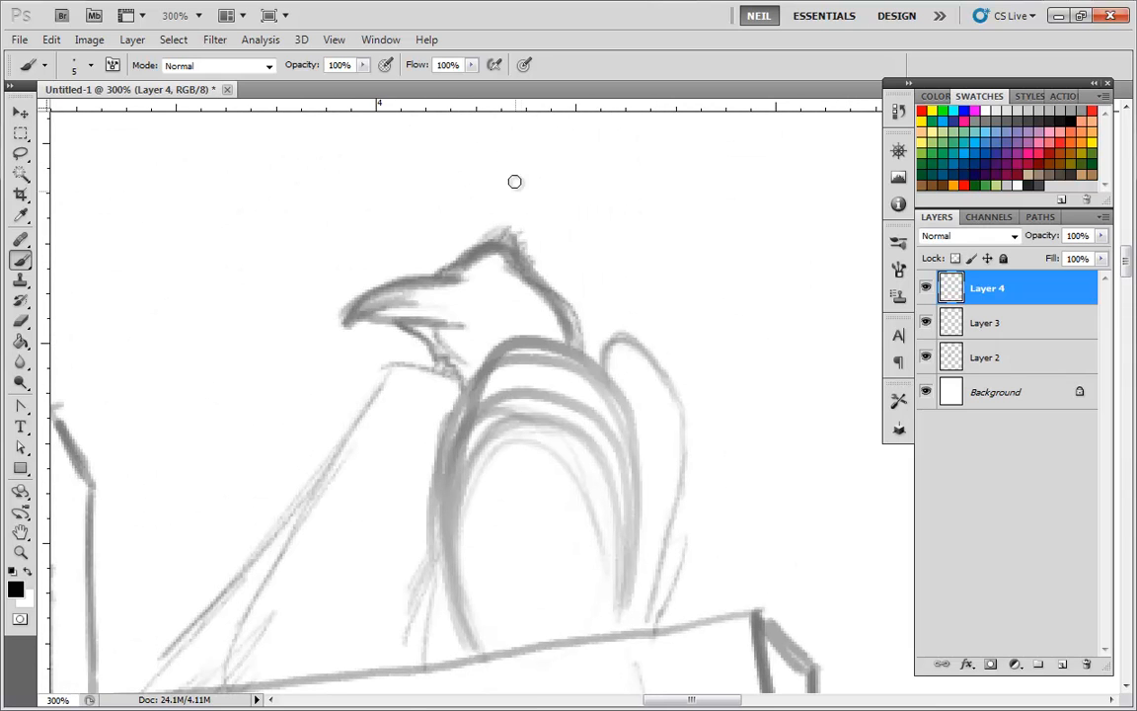
pyautogui.moveTo(517, 245)
pyautogui.mouseDown()
pyautogui.moveTo(444, 274)
pyautogui.moveTo(376, 280)
pyautogui.moveTo(344, 318)
pyautogui.moveTo(388, 309)
pyautogui.moveTo(438, 315)
pyautogui.moveTo(403, 323)
pyautogui.moveTo(458, 324)
pyautogui.mouseUp()
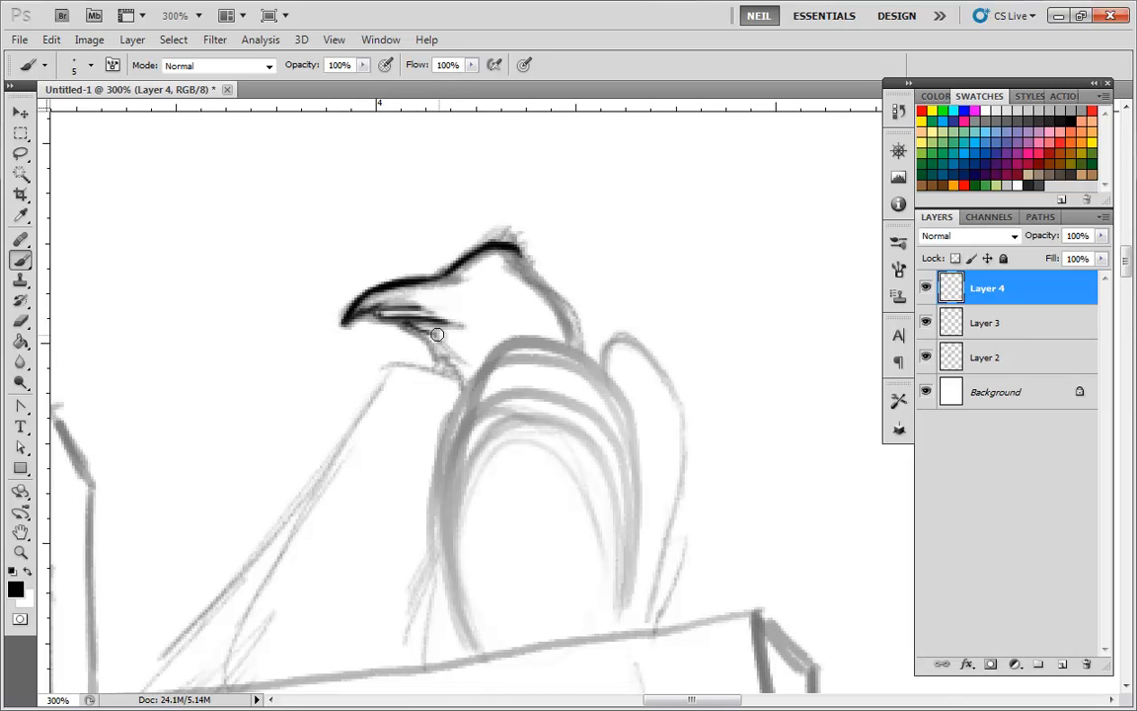
pyautogui.moveTo(407, 323); pyautogui.dragTo(460, 395)
pyautogui.hotkey('ctrl', 'z')
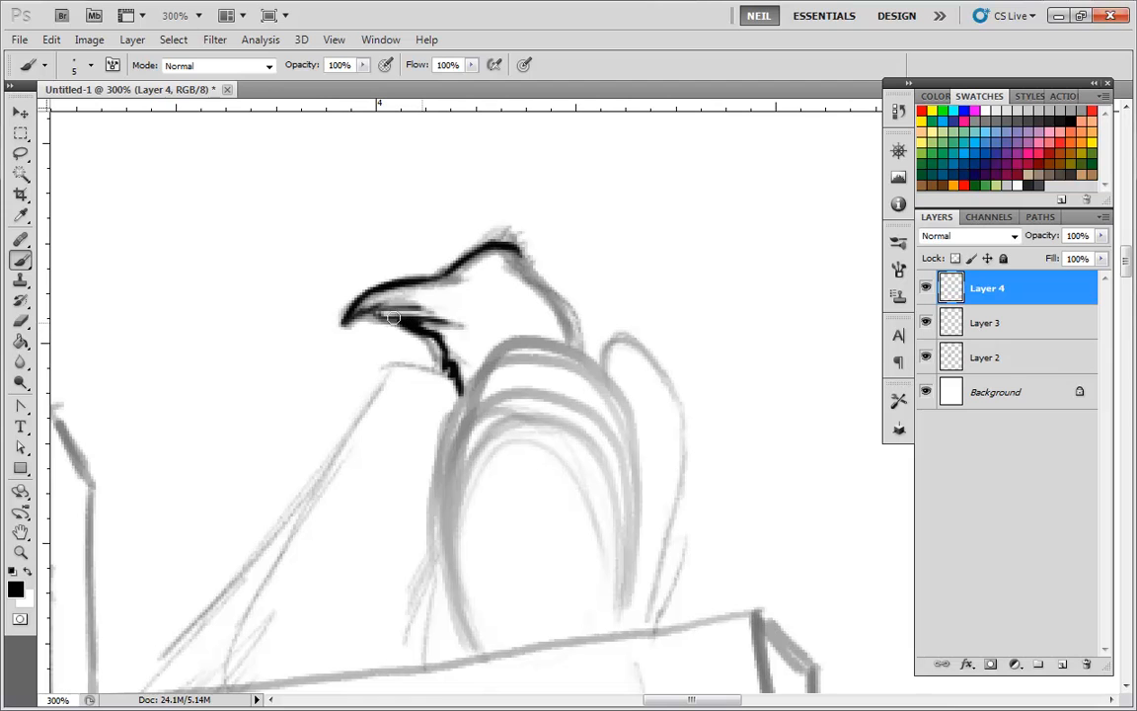
# Switch to the 3 px brush and ink short crown feathers and the back of the bird's head and neck.
pyautogui.rightClick(512, 230)
pyautogui.click(766, 338)
pyautogui.click(492, 246)
pyautogui.moveTo(492, 245)
pyautogui.mouseDown()
pyautogui.moveTo(514, 231)
pyautogui.moveTo(516, 252)
pyautogui.moveTo(534, 247)
pyautogui.moveTo(538, 271)
pyautogui.moveTo(601, 355)
pyautogui.moveTo(546, 265)
pyautogui.mouseUp()
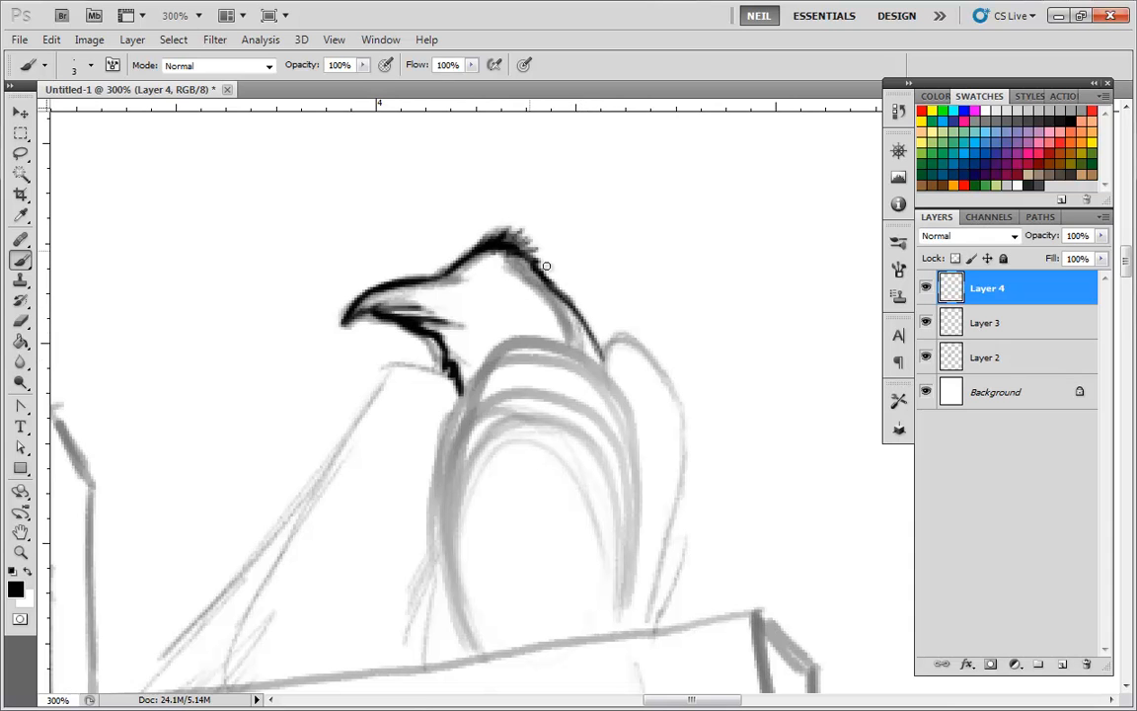
# Ink small scalloped feather marks across the bird's upper chest.
pyautogui.moveTo(609, 394); pyautogui.dragTo(634, 279)
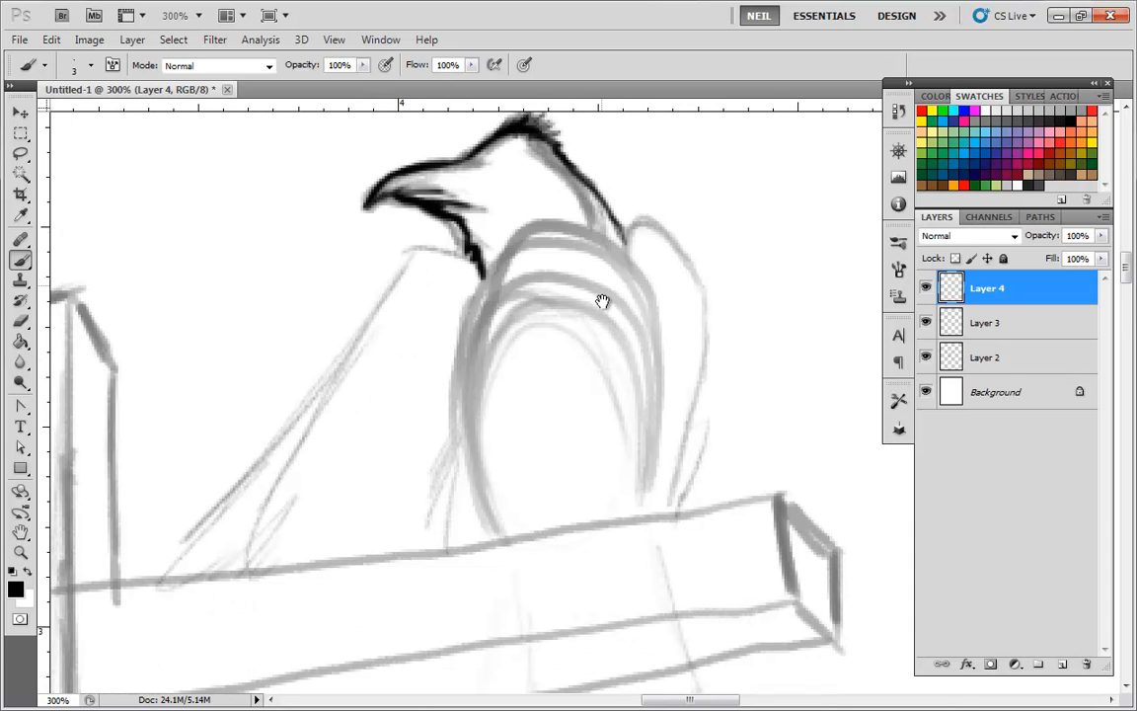
pyautogui.moveTo(481, 281)
pyautogui.mouseDown()
pyautogui.moveTo(474, 319)
pyautogui.moveTo(530, 334)
pyautogui.moveTo(529, 298)
pyautogui.moveTo(575, 318)
pyautogui.mouseUp()
pyautogui.moveTo(522, 279); pyautogui.dragTo(525, 295)
pyautogui.moveTo(485, 348)
pyautogui.mouseDown()
pyautogui.moveTo(490, 363)
pyautogui.moveTo(506, 358)
pyautogui.mouseUp()
pyautogui.moveTo(599, 289); pyautogui.dragTo(608, 298)
# Ink the outlines of both folded wings and the sides of the bird's body down towards the crossbeam.
pyautogui.moveTo(624, 254)
pyautogui.mouseDown()
pyautogui.moveTo(629, 292)
pyautogui.moveTo(644, 310)
pyautogui.moveTo(639, 269)
pyautogui.moveTo(657, 320)
pyautogui.moveTo(632, 287)
pyautogui.moveTo(674, 247)
pyautogui.moveTo(701, 291)
pyautogui.moveTo(704, 363)
pyautogui.moveTo(681, 487)
pyautogui.mouseUp()
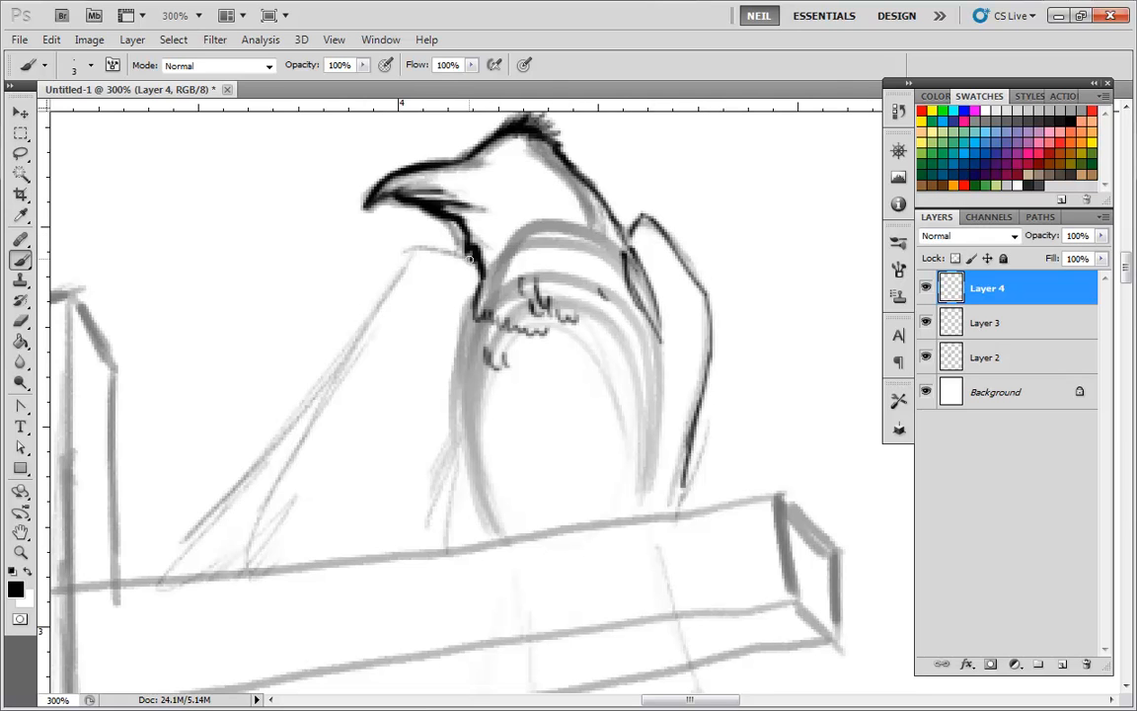
pyautogui.hotkey('ctrl', '-')
pyautogui.hotkey('ctrl', '-')
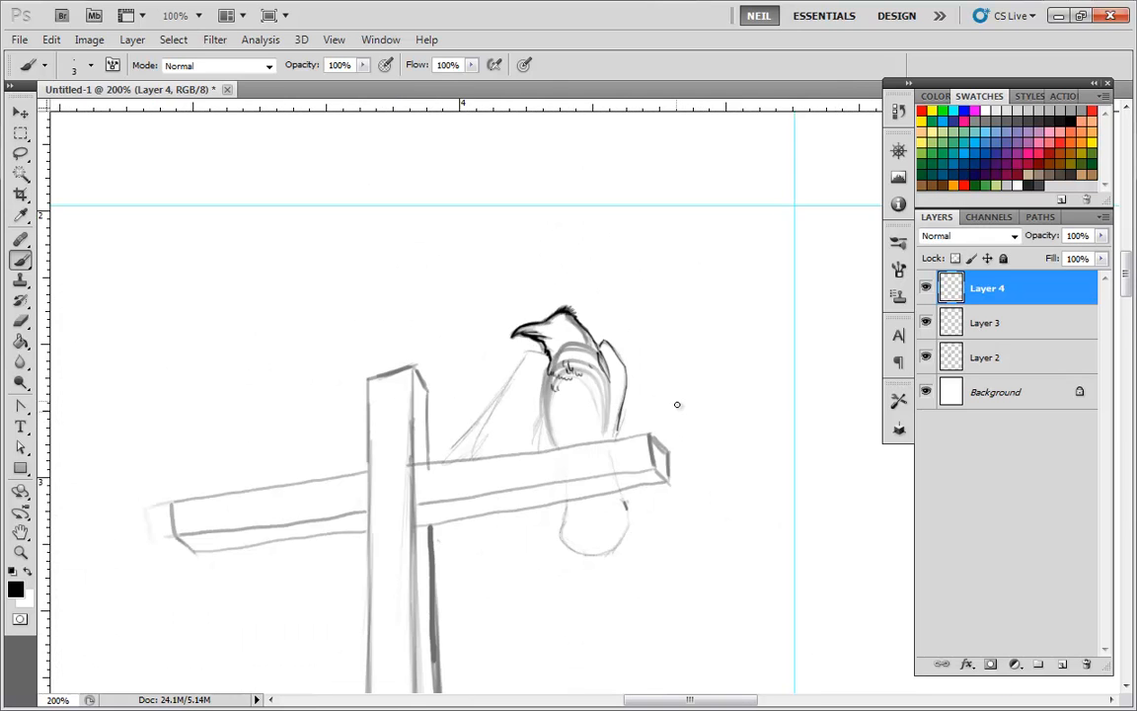
pyautogui.hotkey('ctrl', '+')
pyautogui.moveTo(486, 302)
pyautogui.mouseDown()
pyautogui.moveTo(472, 402)
pyautogui.moveTo(506, 498)
pyautogui.mouseUp()
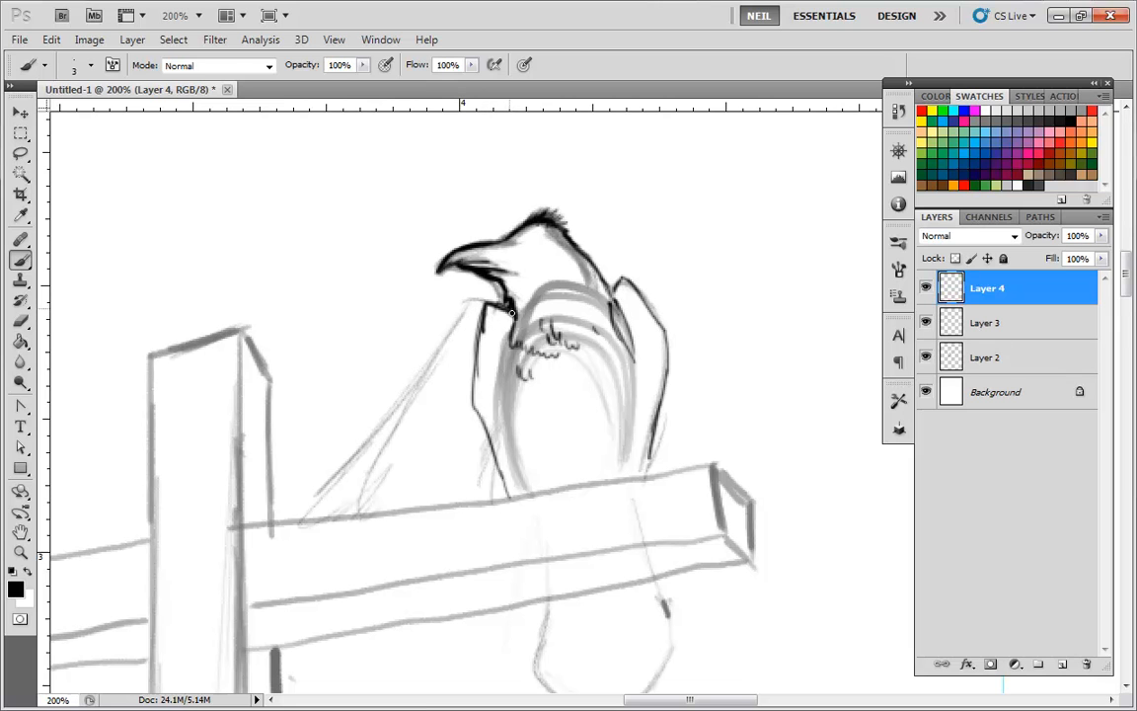
pyautogui.moveTo(511, 346); pyautogui.dragTo(522, 452)
pyautogui.moveTo(632, 360); pyautogui.dragTo(629, 435)
# Ink the tail's ragged feathered outline below the crossbeam and add short vertical feather lines inside it.
pyautogui.hotkey('ctrl', '-')
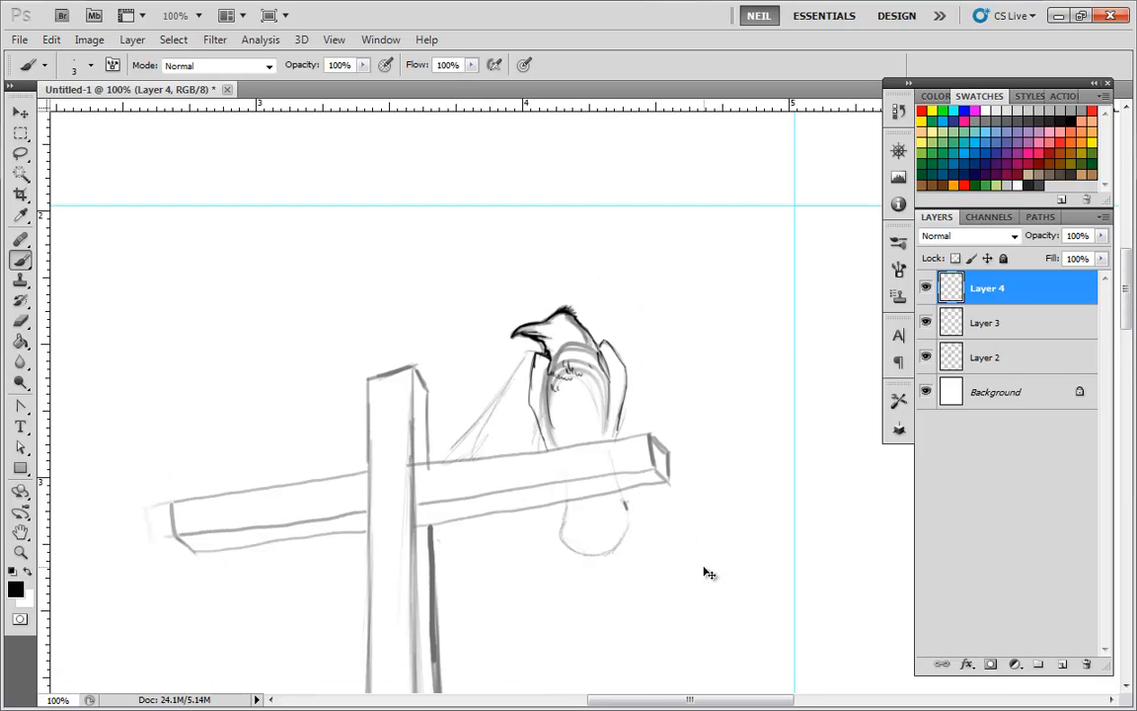
pyautogui.hotkey('ctrl', '-')
pyautogui.hotkey('ctrl', '+')
pyautogui.hotkey('ctrl', '+')
pyautogui.hotkey('ctrl', '+')
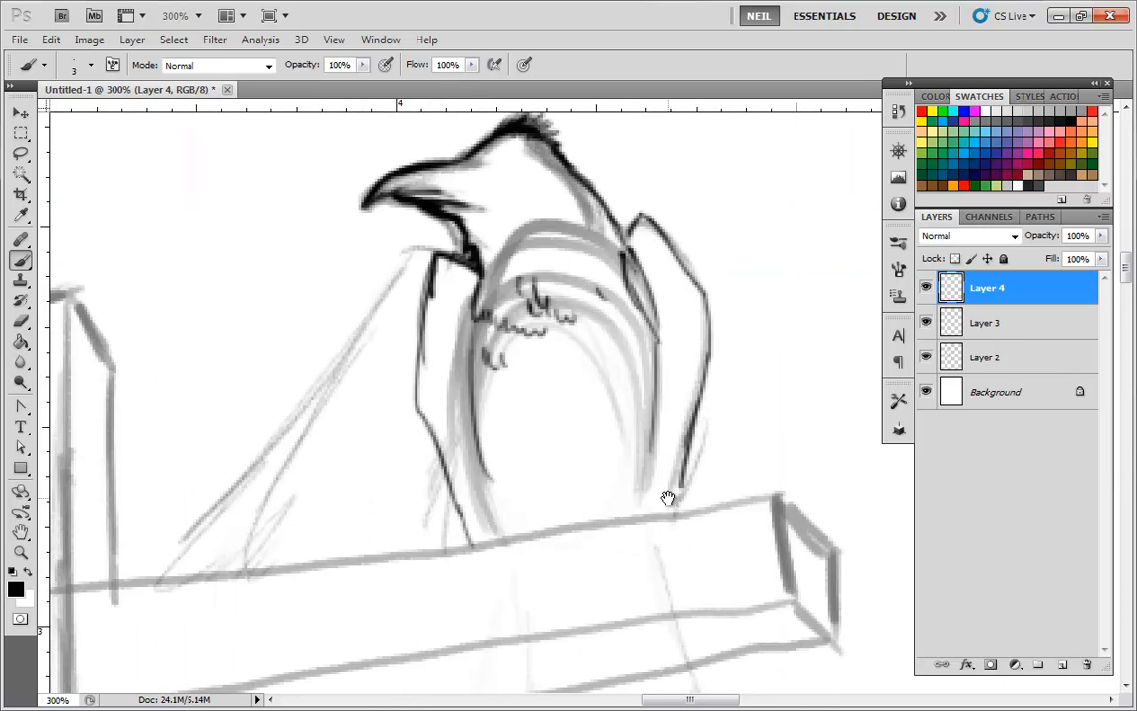
pyautogui.moveTo(539, 379)
pyautogui.mouseDown()
pyautogui.moveTo(509, 484)
pyautogui.moveTo(523, 475)
pyautogui.mouseUp()
pyautogui.moveTo(534, 501)
pyautogui.mouseDown()
pyautogui.moveTo(571, 477)
pyautogui.moveTo(562, 501)
pyautogui.moveTo(572, 533)
pyautogui.mouseUp()
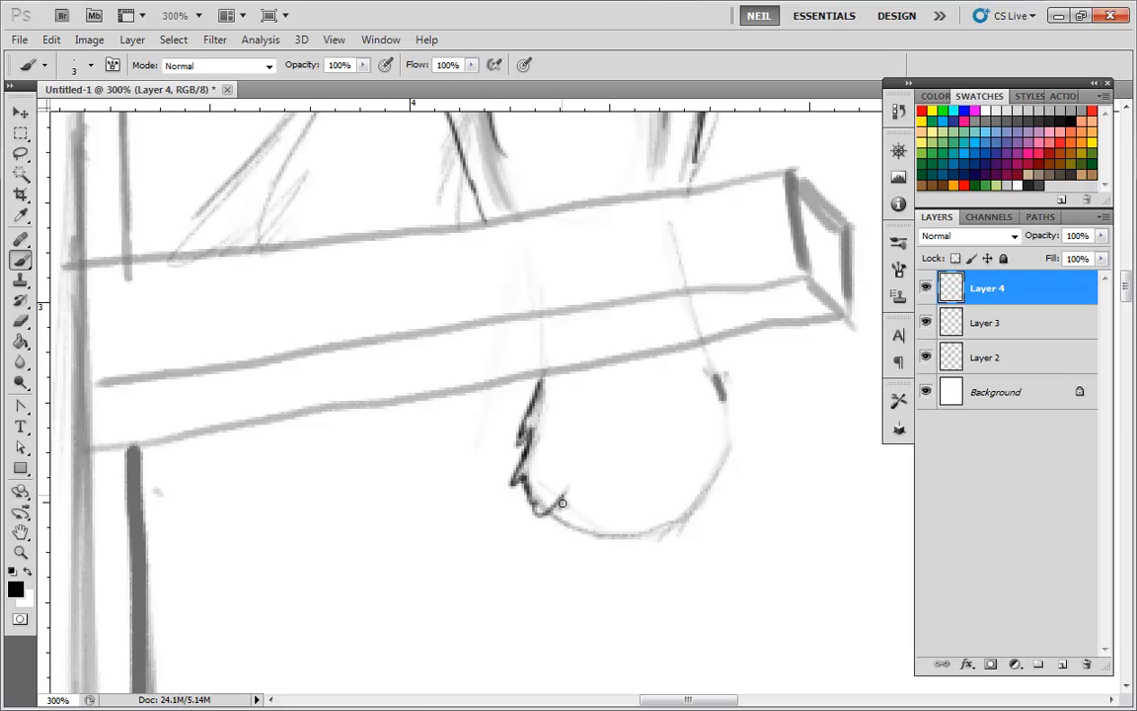
pyautogui.moveTo(703, 341)
pyautogui.mouseDown()
pyautogui.moveTo(730, 415)
pyautogui.moveTo(726, 484)
pyautogui.moveTo(638, 539)
pyautogui.moveTo(599, 532)
pyautogui.mouseUp()
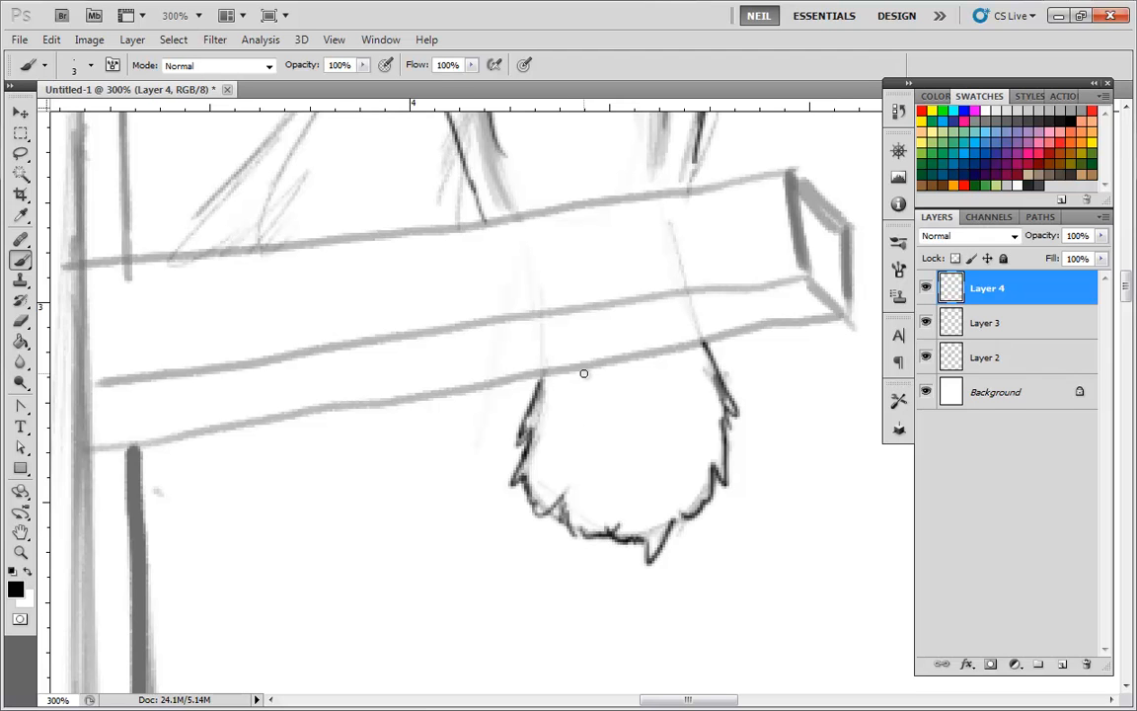
pyautogui.moveTo(584, 407); pyautogui.dragTo(577, 501)
pyautogui.moveTo(632, 426); pyautogui.dragTo(632, 467)
pyautogui.hotkey('ctrl', '-')
pyautogui.hotkey('ctrl', '-')
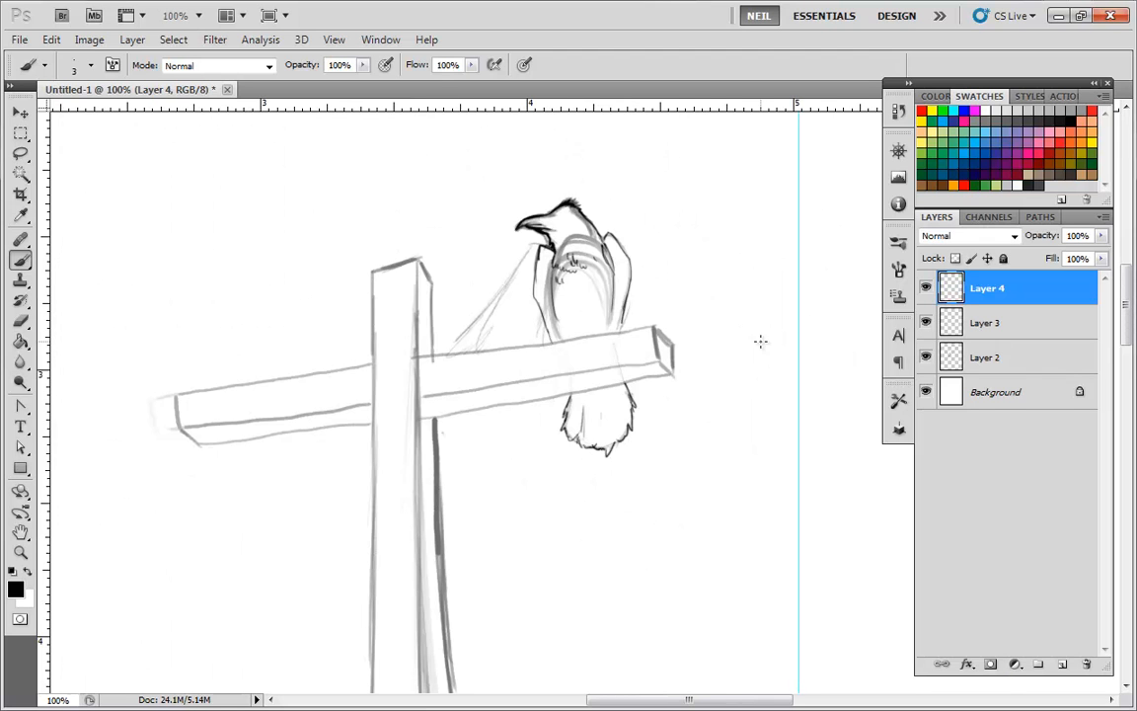
# Roughen the left wing's outer edge with jagged feather strokes, undoing the unwanted ones.
pyautogui.hotkey('ctrl', '+')
pyautogui.hotkey('ctrl', '+')
pyautogui.moveTo(703, 201); pyautogui.dragTo(748, 475)
pyautogui.moveTo(491, 212)
pyautogui.mouseDown()
pyautogui.moveTo(472, 267)
pyautogui.moveTo(487, 255)
pyautogui.moveTo(489, 222)
pyautogui.moveTo(465, 360)
pyautogui.mouseUp()
pyautogui.hotkey('ctrl', 'alt', 'z')
pyautogui.hotkey('ctrl', 'alt', 'z')
pyautogui.hotkey('ctrl', 'alt', 'z')
pyautogui.hotkey('ctrl', 'alt', 'z')
# Roughen and darken the right wing's outer edge with feather strokes down to the crossbeam.
pyautogui.moveTo(749, 290)
pyautogui.mouseDown()
pyautogui.moveTo(711, 362)
pyautogui.moveTo(675, 373)
pyautogui.mouseUp()
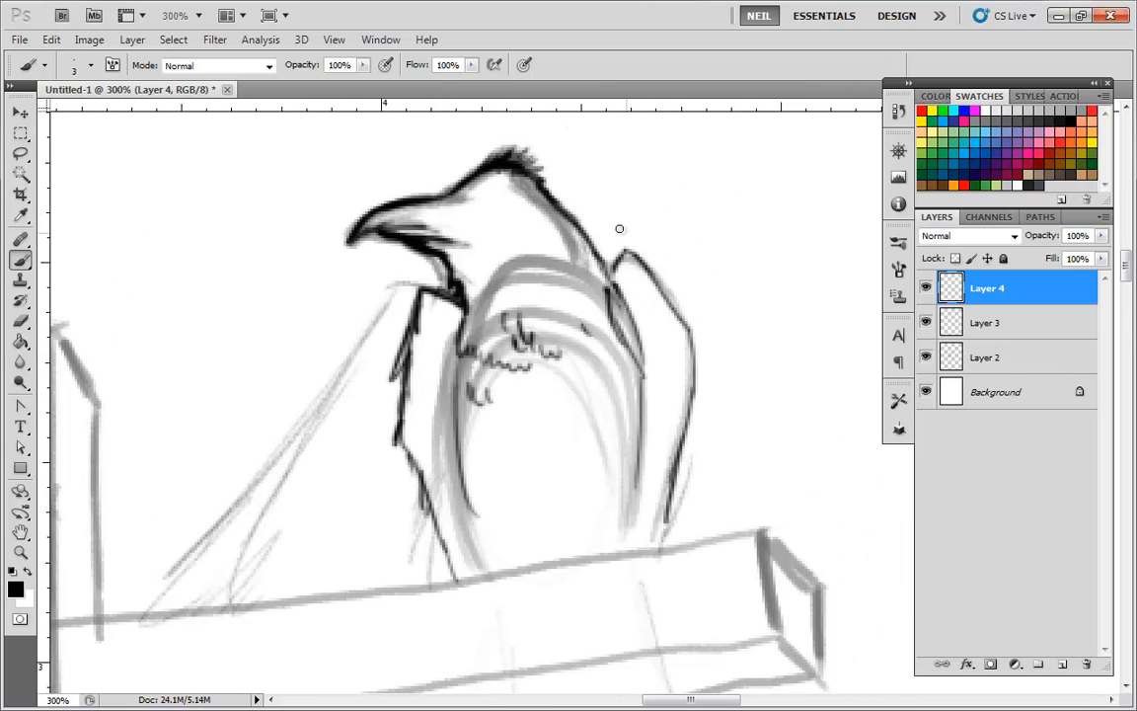
pyautogui.moveTo(678, 321)
pyautogui.mouseDown()
pyautogui.moveTo(694, 367)
pyautogui.moveTo(673, 228)
pyautogui.mouseUp()
pyautogui.moveTo(676, 275); pyautogui.dragTo(657, 374)
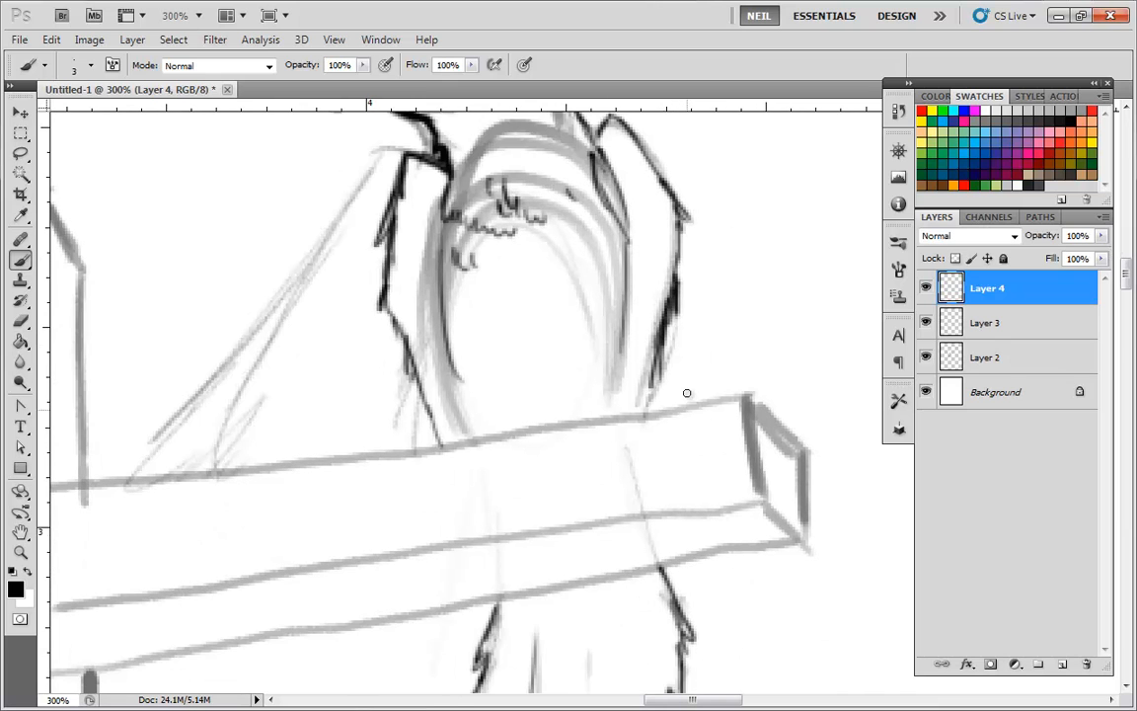
pyautogui.hotkey('ctrl', '-')
pyautogui.hotkey('ctrl', '-')
pyautogui.hotkey('ctrl', '-')
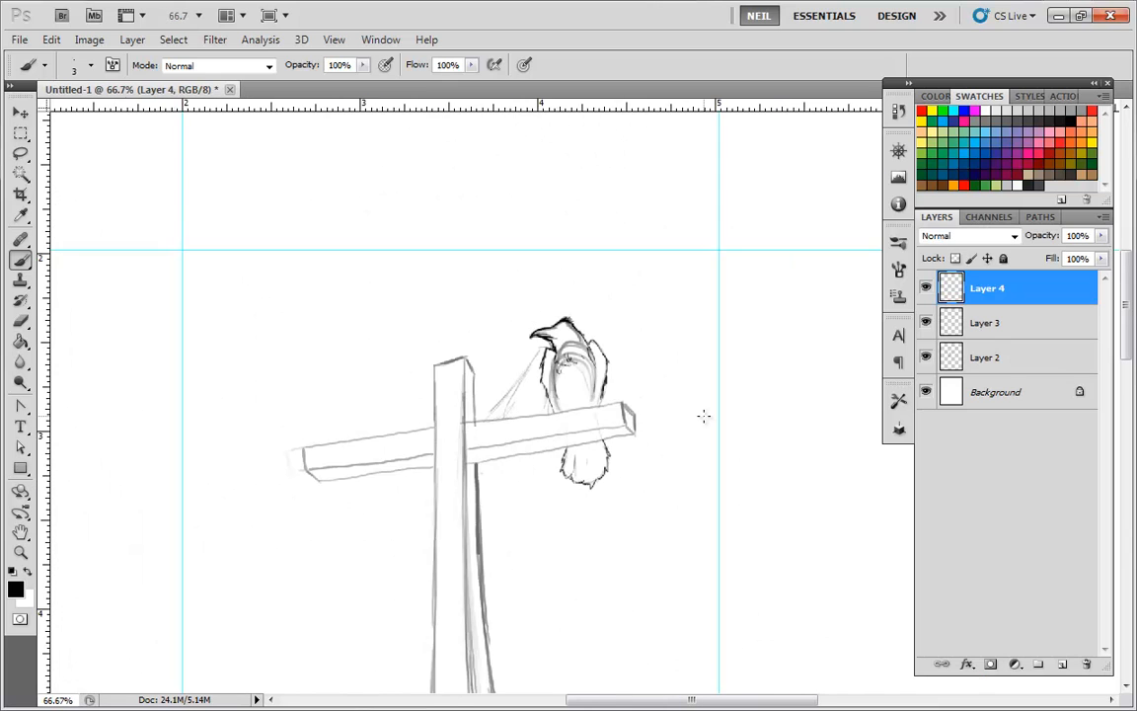
pyautogui.hotkey('ctrl', '-')
pyautogui.moveTo(703, 413); pyautogui.dragTo(691, 345)
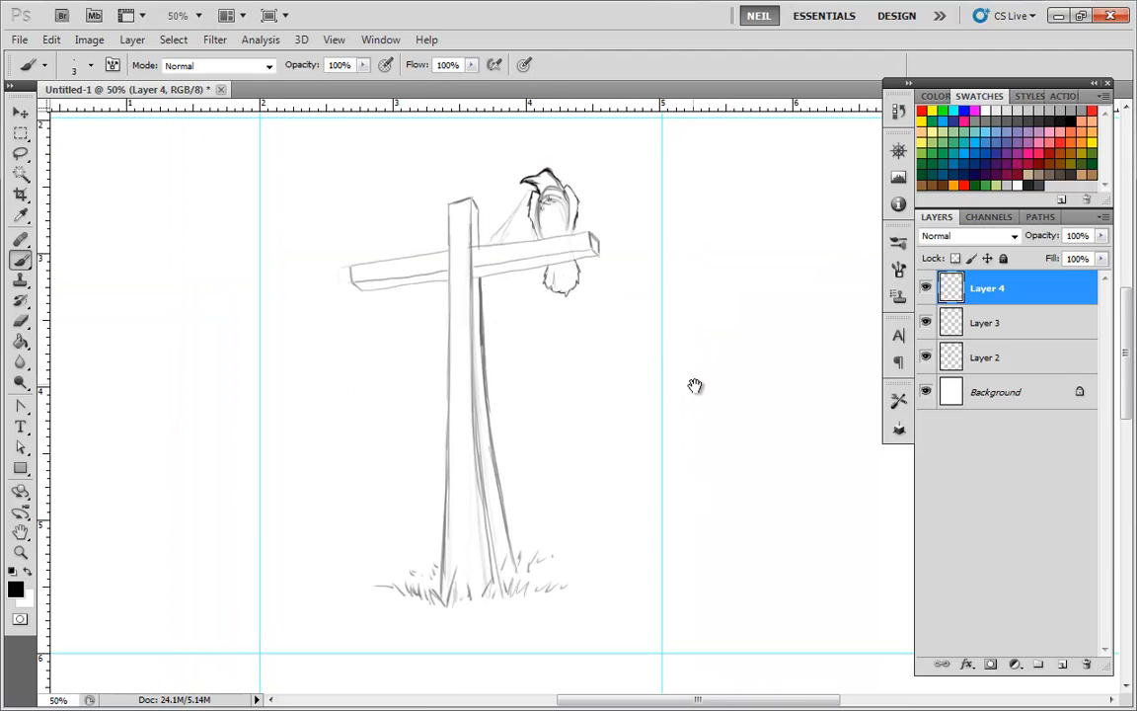
pyautogui.moveTo(633, 320); pyautogui.dragTo(669, 393)
pyautogui.hotkey('ctrl', '+')
pyautogui.hotkey('ctrl', '+')
pyautogui.hotkey('ctrl', '+')
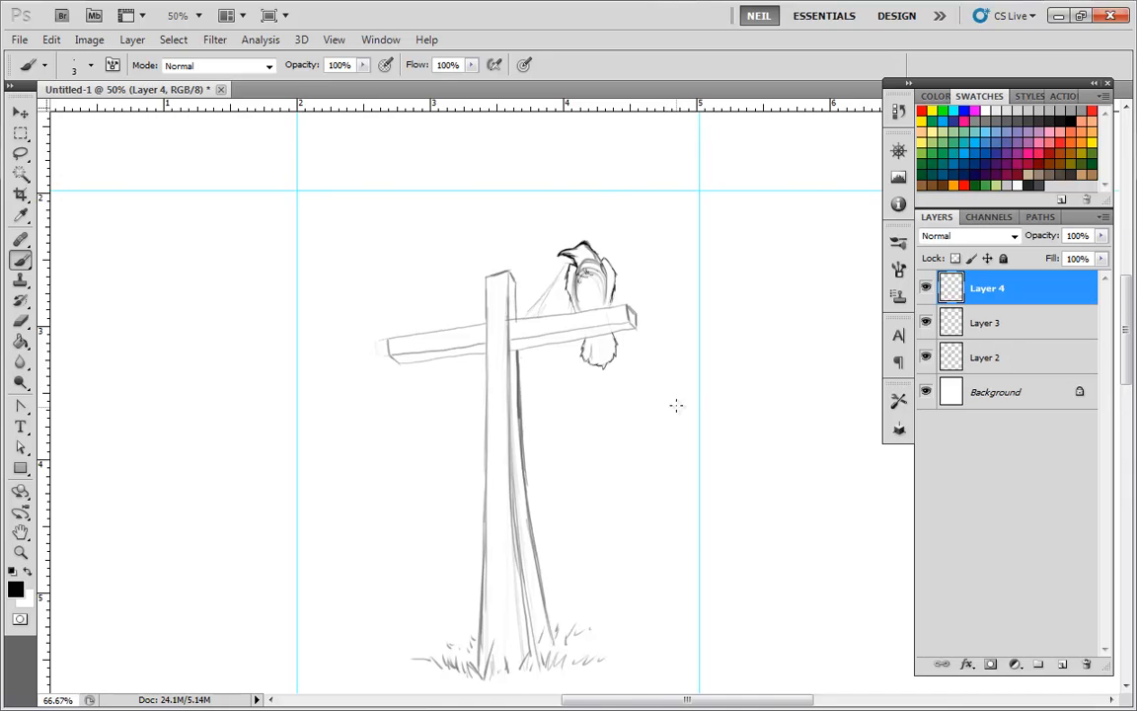
pyautogui.moveTo(679, 134); pyautogui.dragTo(653, 459)
pyautogui.hotkey('ctrl', '+')
pyautogui.moveTo(632, 178); pyautogui.dragTo(636, 286)
pyautogui.moveTo(190, 231); pyautogui.dragTo(266, 274)
pyautogui.hotkey('ctrl', 'z')
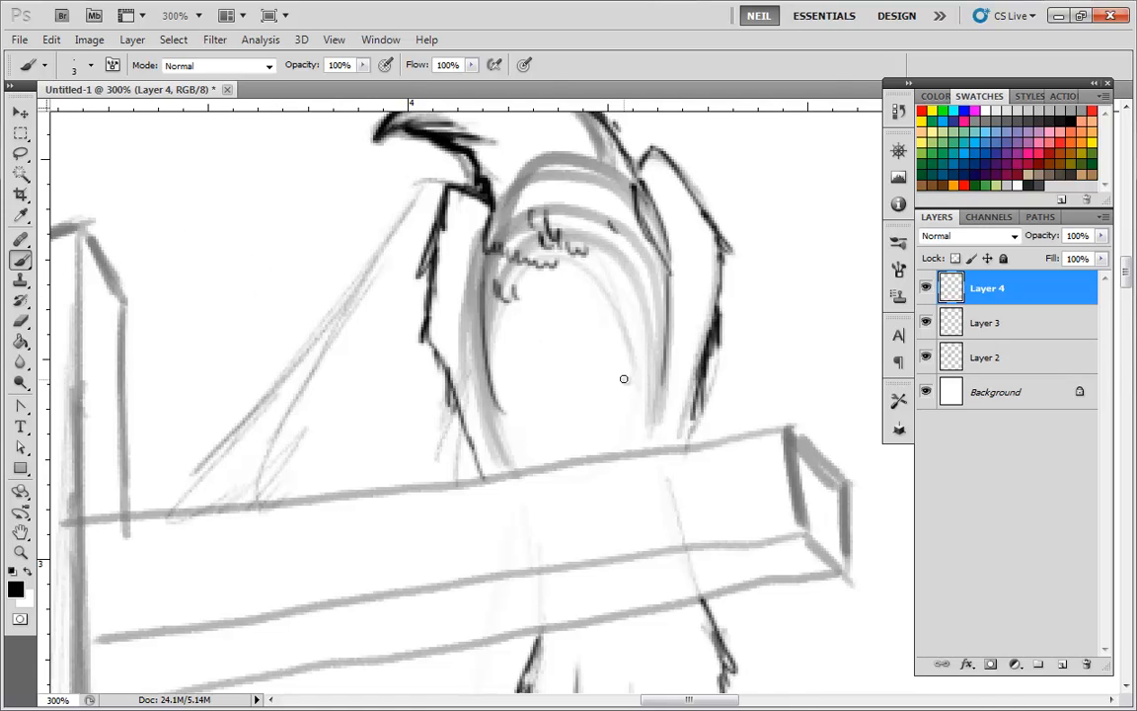
pyautogui.hotkey('ctrl', '-')
pyautogui.hotkey('ctrl', '-')
pyautogui.hotkey('ctrl', '-')
pyautogui.hotkey('ctrl', '-')
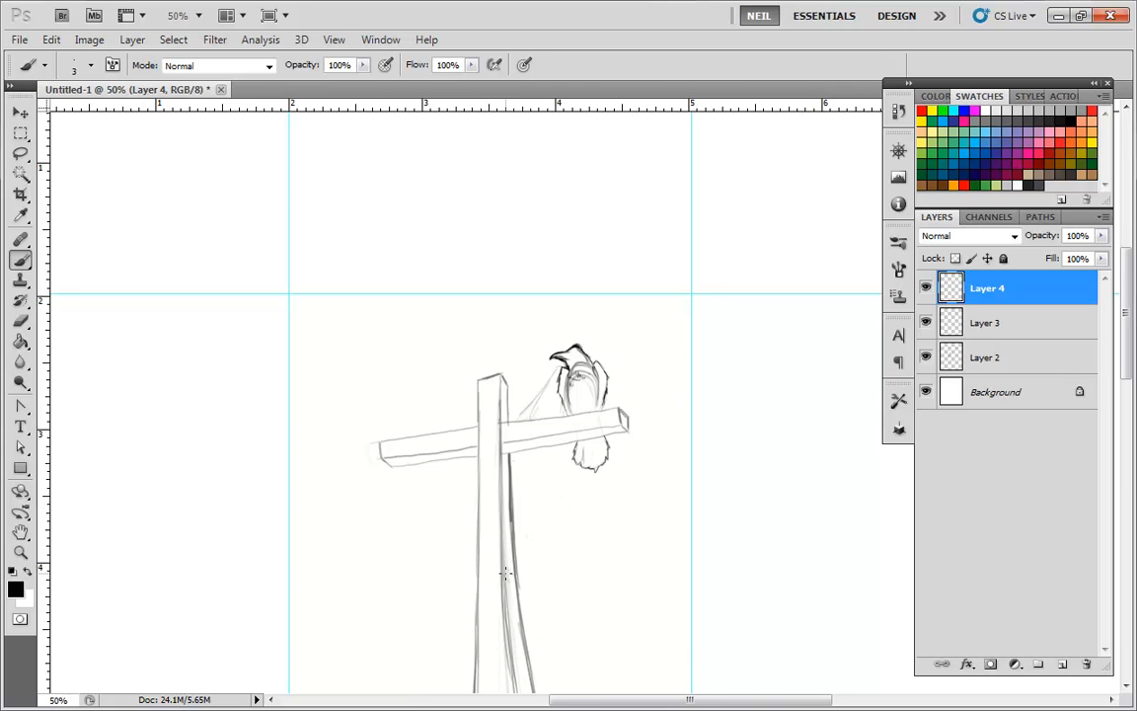
# Ink a curved line down the bird's body and darken the beak, brow and throat with black feather strokes.
pyautogui.hotkey('ctrl', '+')
pyautogui.hotkey('ctrl', '+')
pyautogui.hotkey('ctrl', '+')
pyautogui.hotkey('ctrl', '+')
pyautogui.moveTo(627, 231); pyautogui.dragTo(651, 321)
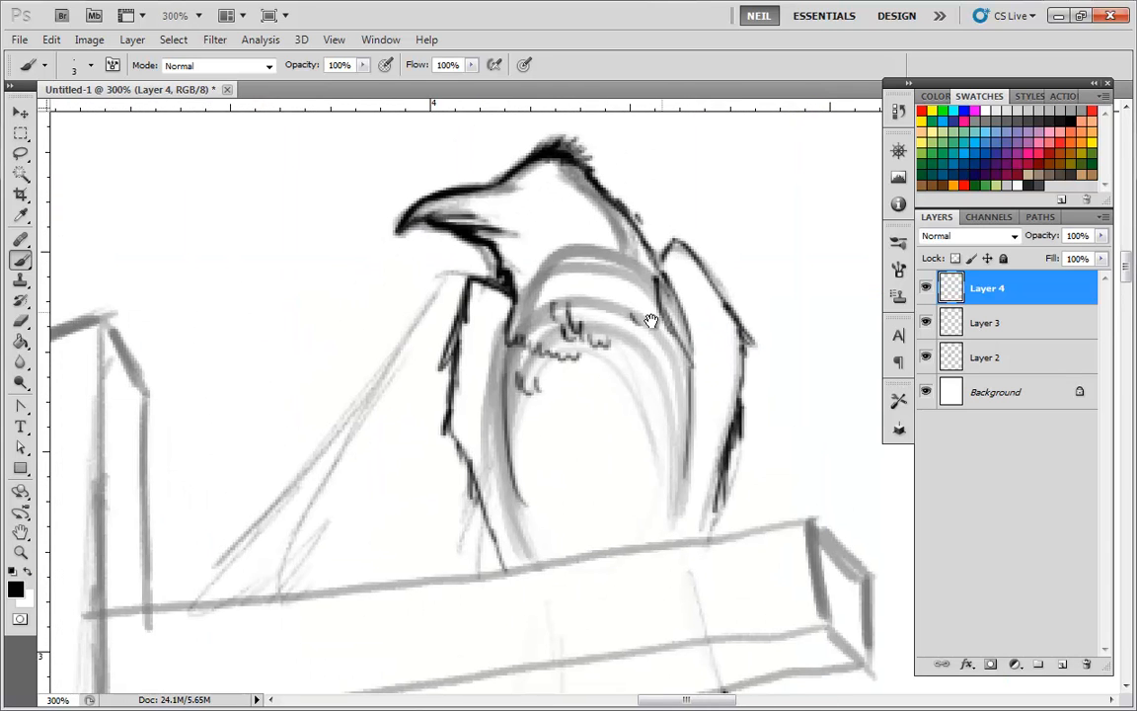
pyautogui.moveTo(578, 264)
pyautogui.mouseDown()
pyautogui.moveTo(567, 316)
pyautogui.moveTo(616, 547)
pyautogui.mouseUp()
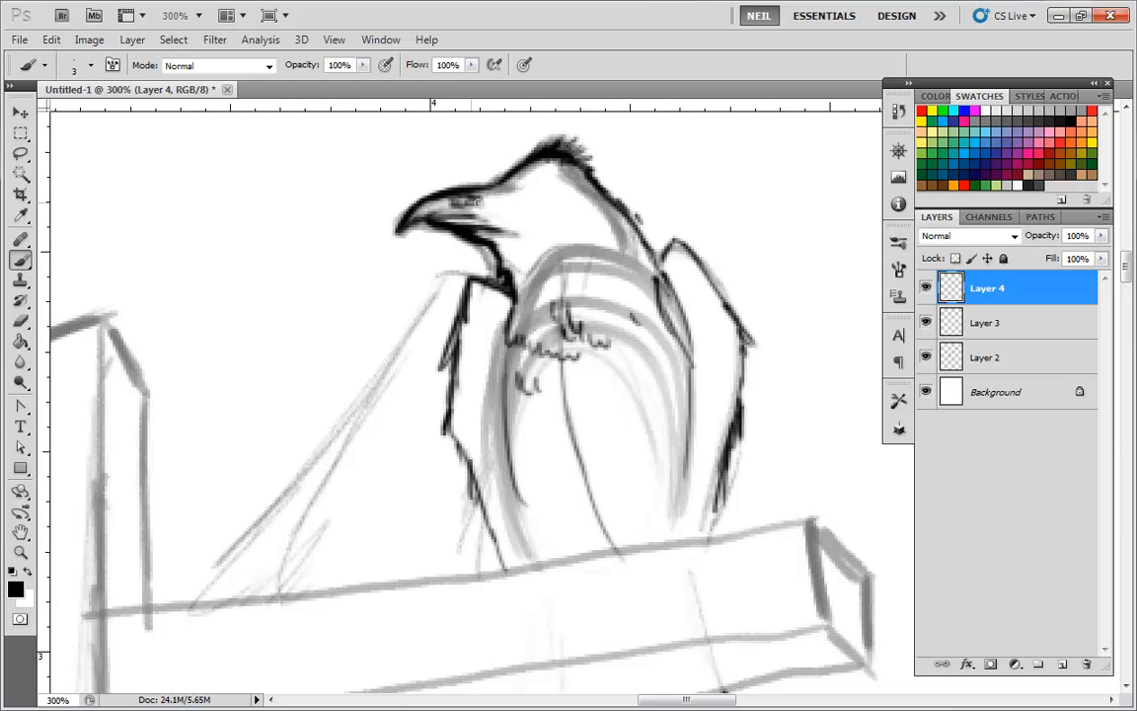
pyautogui.moveTo(436, 210)
pyautogui.mouseDown()
pyautogui.moveTo(486, 198)
pyautogui.moveTo(434, 215)
pyautogui.moveTo(462, 224)
pyautogui.moveTo(480, 215)
pyautogui.moveTo(441, 216)
pyautogui.moveTo(587, 157)
pyautogui.moveTo(520, 171)
pyautogui.moveTo(539, 159)
pyautogui.moveTo(490, 190)
pyautogui.moveTo(562, 158)
pyautogui.moveTo(521, 186)
pyautogui.moveTo(544, 189)
pyautogui.moveTo(518, 197)
pyautogui.moveTo(546, 191)
pyautogui.moveTo(516, 195)
pyautogui.moveTo(545, 193)
pyautogui.moveTo(507, 187)
pyautogui.mouseUp()
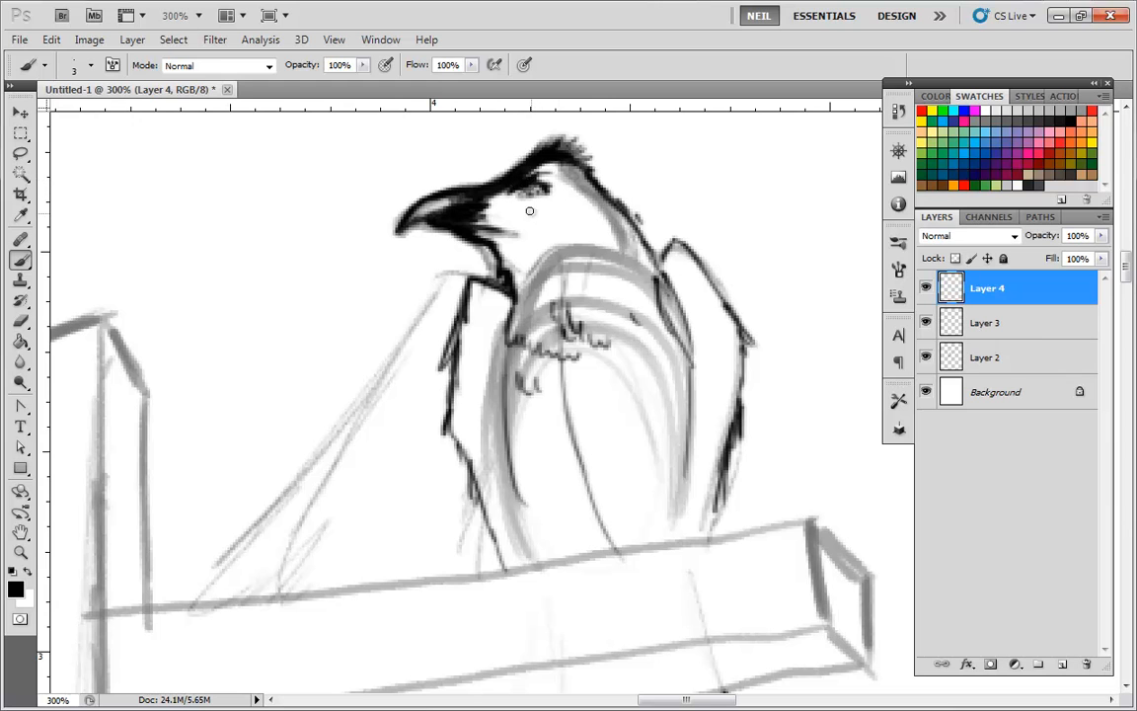
pyautogui.moveTo(501, 198)
pyautogui.mouseDown()
pyautogui.moveTo(508, 228)
pyautogui.moveTo(472, 229)
pyautogui.mouseUp()
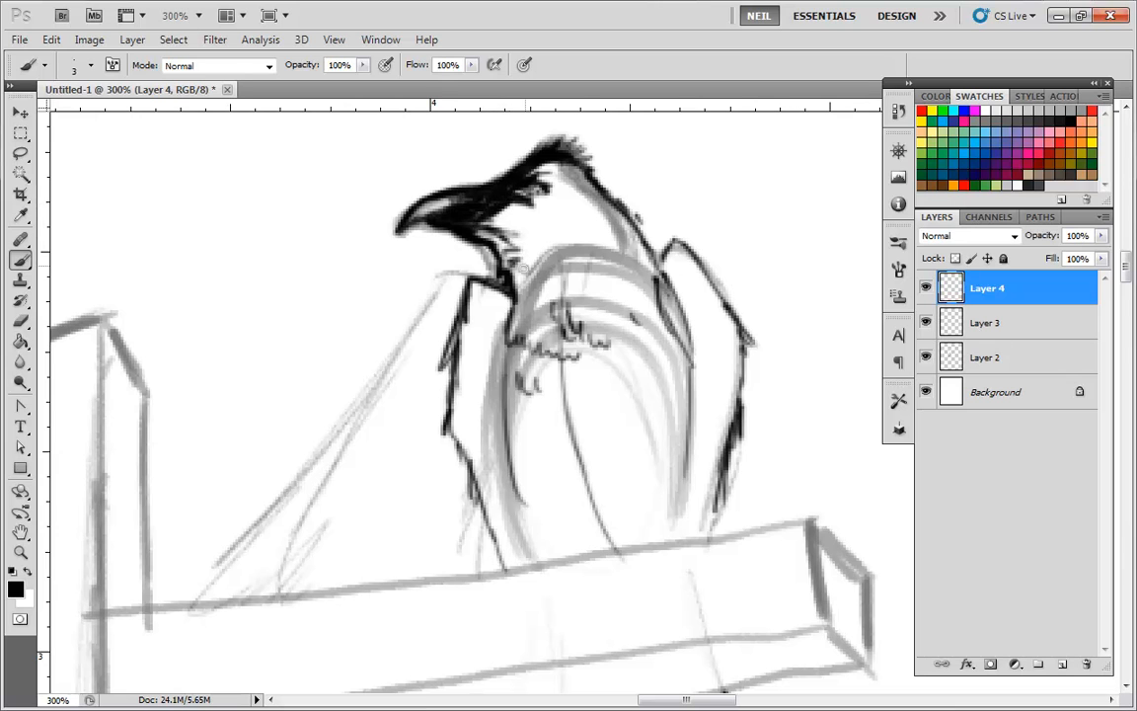
pyautogui.moveTo(520, 265); pyautogui.dragTo(507, 238)
# Fill the upper chest with short dark feather strokes and thicken the left wing's edge down to the crossbeam.
pyautogui.moveTo(543, 340); pyautogui.dragTo(534, 251)
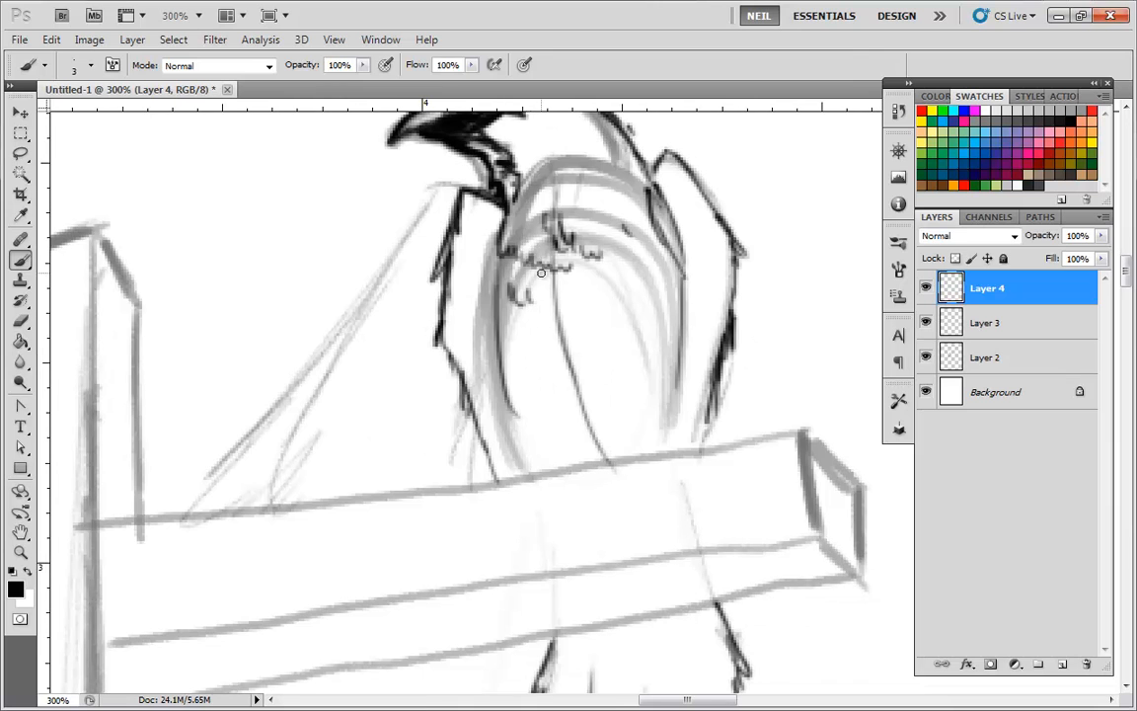
pyautogui.moveTo(538, 224)
pyautogui.mouseDown()
pyautogui.moveTo(532, 193)
pyautogui.moveTo(533, 212)
pyautogui.mouseUp()
pyautogui.moveTo(540, 167)
pyautogui.mouseDown()
pyautogui.moveTo(524, 202)
pyautogui.moveTo(525, 182)
pyautogui.moveTo(554, 191)
pyautogui.moveTo(531, 232)
pyautogui.moveTo(533, 215)
pyautogui.moveTo(539, 240)
pyautogui.moveTo(519, 246)
pyautogui.moveTo(527, 231)
pyautogui.moveTo(514, 246)
pyautogui.moveTo(518, 222)
pyautogui.moveTo(522, 264)
pyautogui.mouseUp()
pyautogui.moveTo(494, 211)
pyautogui.mouseDown()
pyautogui.moveTo(481, 247)
pyautogui.moveTo(510, 272)
pyautogui.moveTo(504, 261)
pyautogui.moveTo(495, 300)
pyautogui.mouseUp()
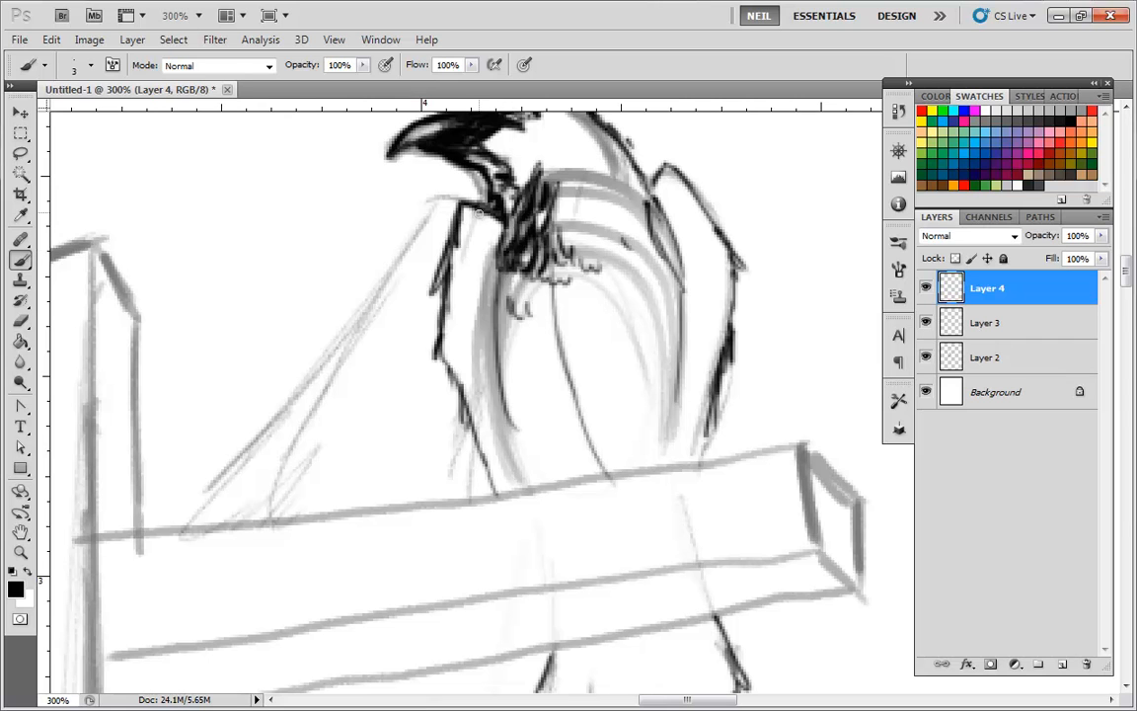
pyautogui.moveTo(479, 213)
pyautogui.mouseDown()
pyautogui.moveTo(454, 242)
pyautogui.moveTo(448, 349)
pyautogui.moveTo(463, 419)
pyautogui.moveTo(503, 496)
pyautogui.mouseUp()
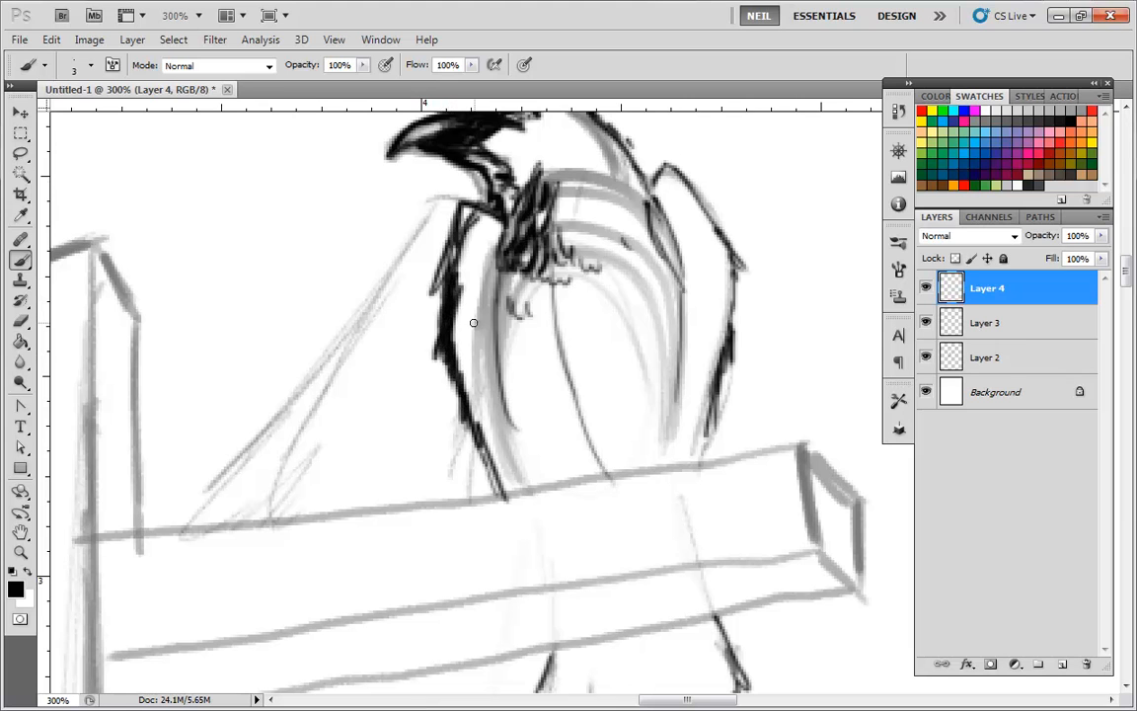
# Set the brush size to 5 px and paint the left wing and adjoining part of the body solid black, leaving chest feather gaps.
pyautogui.rightClick(481, 256)
pyautogui.doubleClick(696, 378)
pyautogui.moveTo(473, 227)
pyautogui.mouseDown()
pyautogui.moveTo(453, 291)
pyautogui.moveTo(489, 302)
pyautogui.moveTo(493, 392)
pyautogui.mouseUp()
pyautogui.moveTo(490, 294)
pyautogui.mouseDown()
pyautogui.moveTo(499, 420)
pyautogui.moveTo(477, 236)
pyautogui.moveTo(454, 307)
pyautogui.moveTo(528, 475)
pyautogui.moveTo(472, 431)
pyautogui.moveTo(497, 447)
pyautogui.moveTo(489, 385)
pyautogui.mouseUp()
pyautogui.moveTo(631, 315); pyautogui.dragTo(594, 311)
pyautogui.moveTo(515, 257); pyautogui.dragTo(496, 210)
pyautogui.moveTo(488, 270)
pyautogui.mouseDown()
pyautogui.moveTo(473, 310)
pyautogui.moveTo(472, 280)
pyautogui.moveTo(480, 306)
pyautogui.moveTo(464, 335)
pyautogui.moveTo(487, 317)
pyautogui.moveTo(491, 294)
pyautogui.moveTo(495, 314)
pyautogui.moveTo(501, 283)
pyautogui.moveTo(497, 328)
pyautogui.moveTo(500, 279)
pyautogui.moveTo(500, 299)
pyautogui.moveTo(515, 287)
pyautogui.moveTo(518, 316)
pyautogui.moveTo(522, 212)
pyautogui.moveTo(509, 254)
pyautogui.moveTo(547, 445)
pyautogui.moveTo(544, 456)
pyautogui.moveTo(496, 447)
pyautogui.moveTo(491, 460)
pyautogui.moveTo(530, 360)
pyautogui.moveTo(509, 370)
pyautogui.moveTo(506, 325)
pyautogui.moveTo(507, 396)
pyautogui.moveTo(514, 356)
pyautogui.moveTo(501, 344)
pyautogui.moveTo(498, 365)
pyautogui.moveTo(492, 331)
pyautogui.moveTo(474, 374)
pyautogui.moveTo(483, 377)
pyautogui.moveTo(480, 419)
pyautogui.moveTo(494, 402)
pyautogui.moveTo(500, 426)
pyautogui.moveTo(533, 400)
pyautogui.moveTo(532, 378)
pyautogui.moveTo(505, 392)
pyautogui.moveTo(494, 465)
pyautogui.moveTo(518, 453)
pyautogui.moveTo(501, 474)
pyautogui.moveTo(559, 461)
pyautogui.moveTo(583, 432)
pyautogui.mouseUp()
pyautogui.moveTo(664, 178)
pyautogui.mouseDown()
pyautogui.moveTo(575, 241)
pyautogui.moveTo(546, 330)
pyautogui.moveTo(537, 250)
pyautogui.mouseUp()
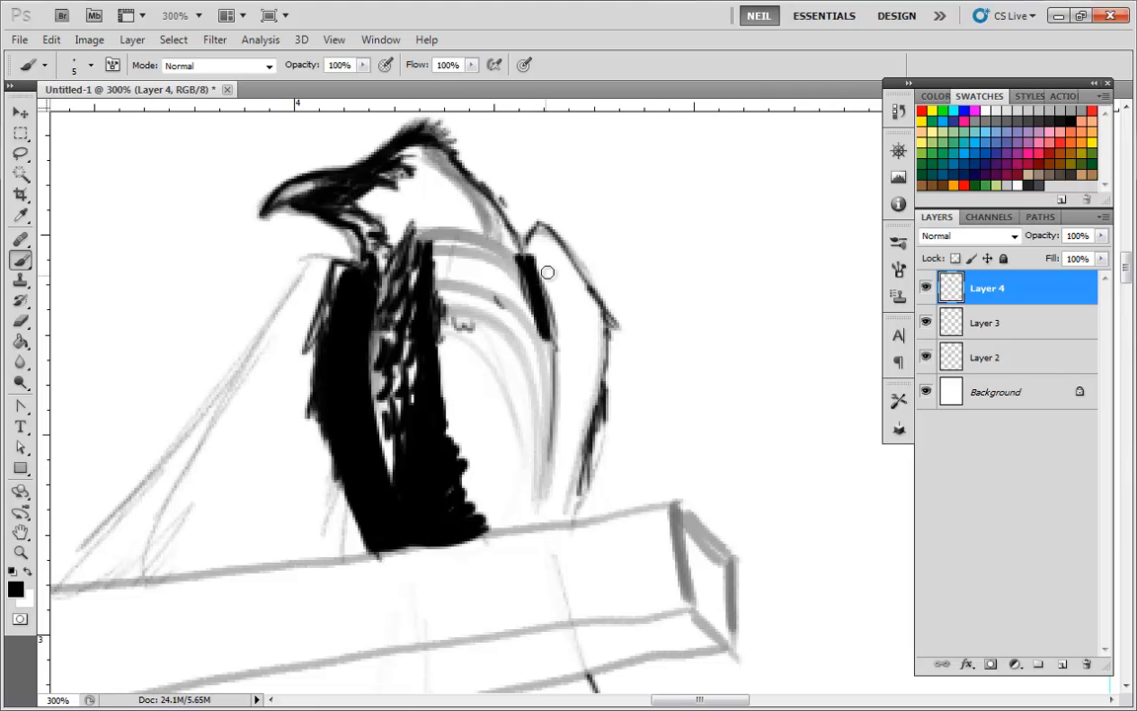
# Set the brush size to 3 px and draw thin feather lines inside the upper part of the right wing.
pyautogui.rightClick(550, 268)
pyautogui.click(801, 375)
pyautogui.press('Return')
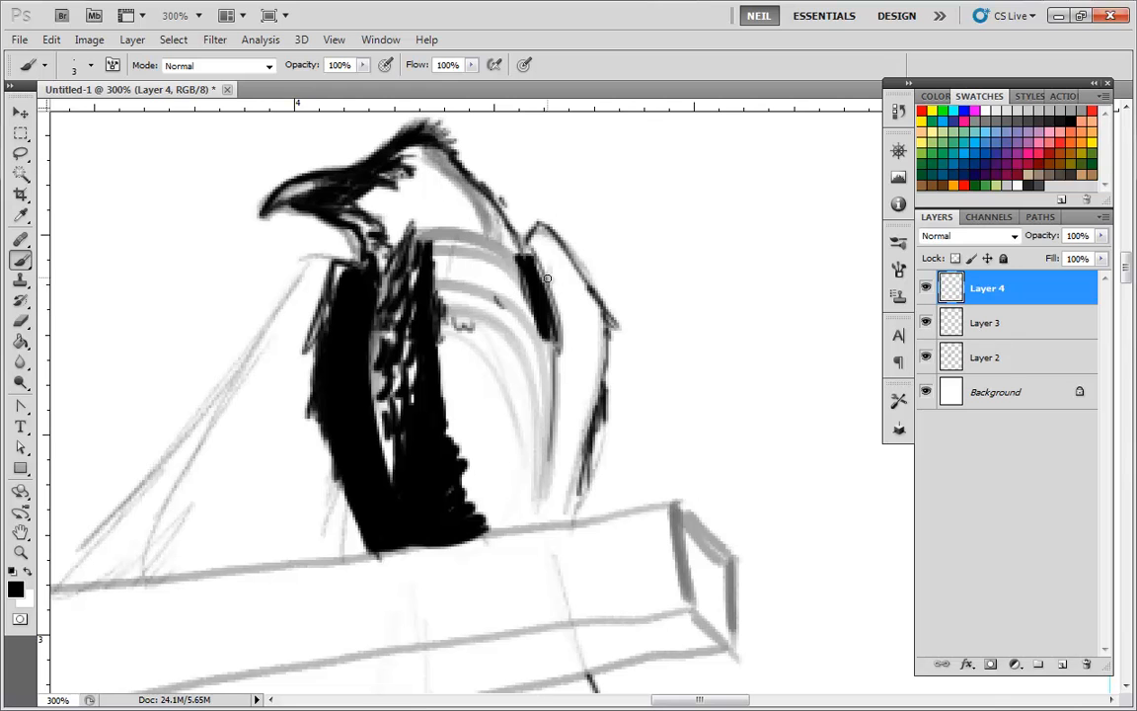
pyautogui.moveTo(559, 259); pyautogui.dragTo(550, 241)
pyautogui.moveTo(555, 286)
pyautogui.mouseDown()
pyautogui.moveTo(564, 383)
pyautogui.moveTo(548, 264)
pyautogui.moveTo(573, 299)
pyautogui.moveTo(574, 288)
pyautogui.moveTo(581, 367)
pyautogui.mouseUp()
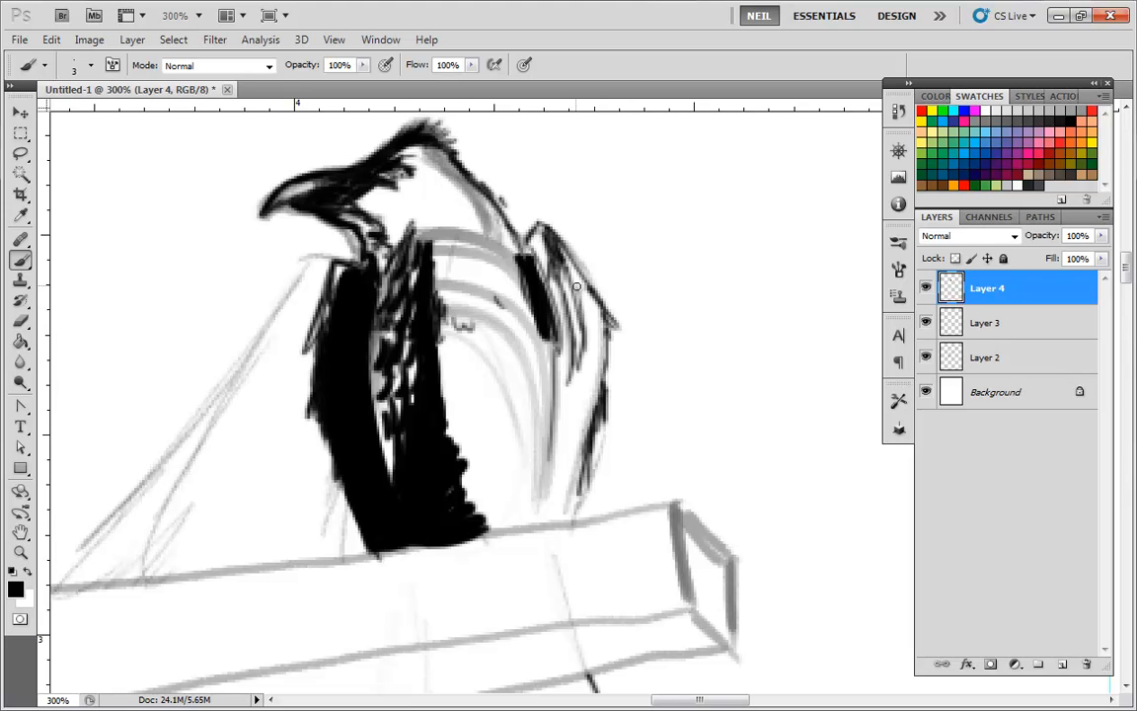
# Set the brush size to 5 px and fill the head, remaining body and lower right wing black, leaving the eye and chest highlights open.
pyautogui.rightClick(701, 276)
pyautogui.click(930, 385)
pyautogui.moveTo(590, 302)
pyautogui.mouseDown()
pyautogui.moveTo(600, 403)
pyautogui.moveTo(573, 411)
pyautogui.moveTo(573, 380)
pyautogui.moveTo(556, 367)
pyautogui.moveTo(548, 494)
pyautogui.moveTo(577, 414)
pyautogui.moveTo(604, 431)
pyautogui.moveTo(524, 506)
pyautogui.mouseUp()
pyautogui.moveTo(538, 365)
pyautogui.mouseDown()
pyautogui.moveTo(513, 296)
pyautogui.moveTo(520, 262)
pyautogui.moveTo(497, 215)
pyautogui.moveTo(419, 168)
pyautogui.moveTo(385, 131)
pyautogui.moveTo(355, 134)
pyautogui.moveTo(422, 166)
pyautogui.moveTo(385, 163)
pyautogui.moveTo(331, 187)
pyautogui.moveTo(395, 248)
pyautogui.moveTo(422, 156)
pyautogui.moveTo(436, 166)
pyautogui.moveTo(465, 333)
pyautogui.moveTo(451, 305)
pyautogui.mouseUp()
pyautogui.moveTo(396, 153)
pyautogui.mouseDown()
pyautogui.moveTo(423, 316)
pyautogui.moveTo(441, 368)
pyautogui.moveTo(444, 357)
pyautogui.moveTo(432, 452)
pyautogui.moveTo(454, 503)
pyautogui.moveTo(508, 454)
pyautogui.moveTo(488, 271)
pyautogui.moveTo(473, 285)
pyautogui.moveTo(502, 271)
pyautogui.moveTo(459, 444)
pyautogui.moveTo(503, 334)
pyautogui.moveTo(515, 373)
pyautogui.moveTo(475, 394)
pyautogui.moveTo(536, 398)
pyautogui.moveTo(459, 501)
pyautogui.moveTo(565, 433)
pyautogui.moveTo(514, 515)
pyautogui.mouseUp()
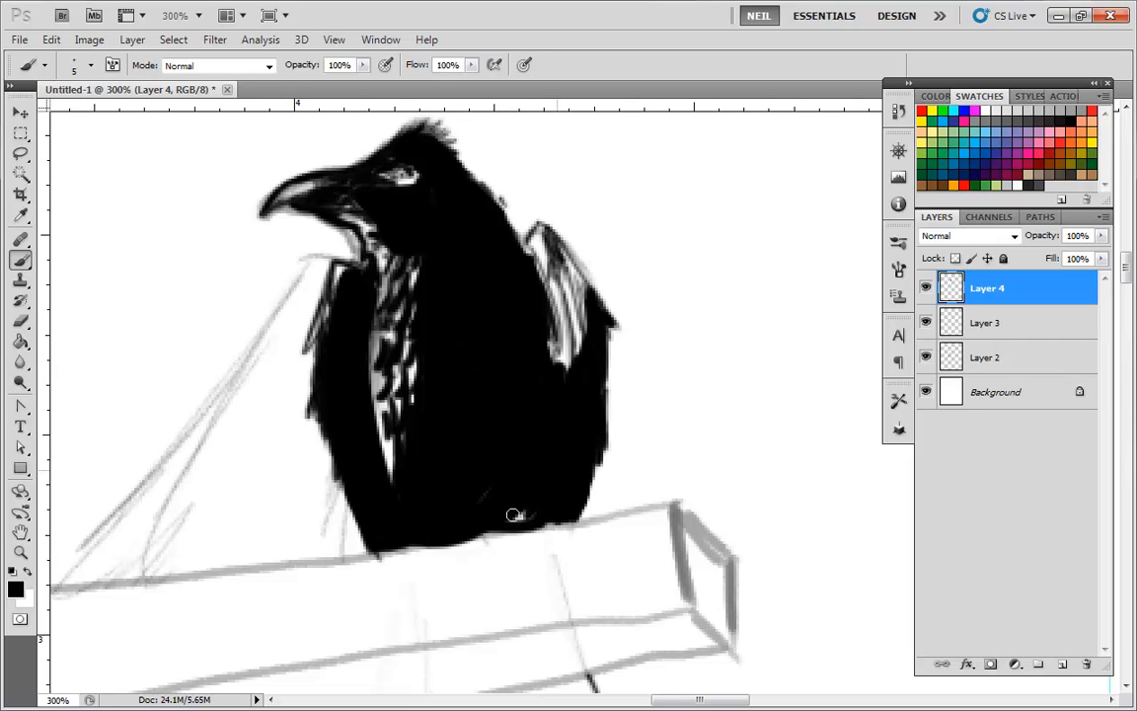
pyautogui.moveTo(390, 455); pyautogui.dragTo(385, 490)
pyautogui.moveTo(369, 350); pyautogui.dragTo(368, 370)
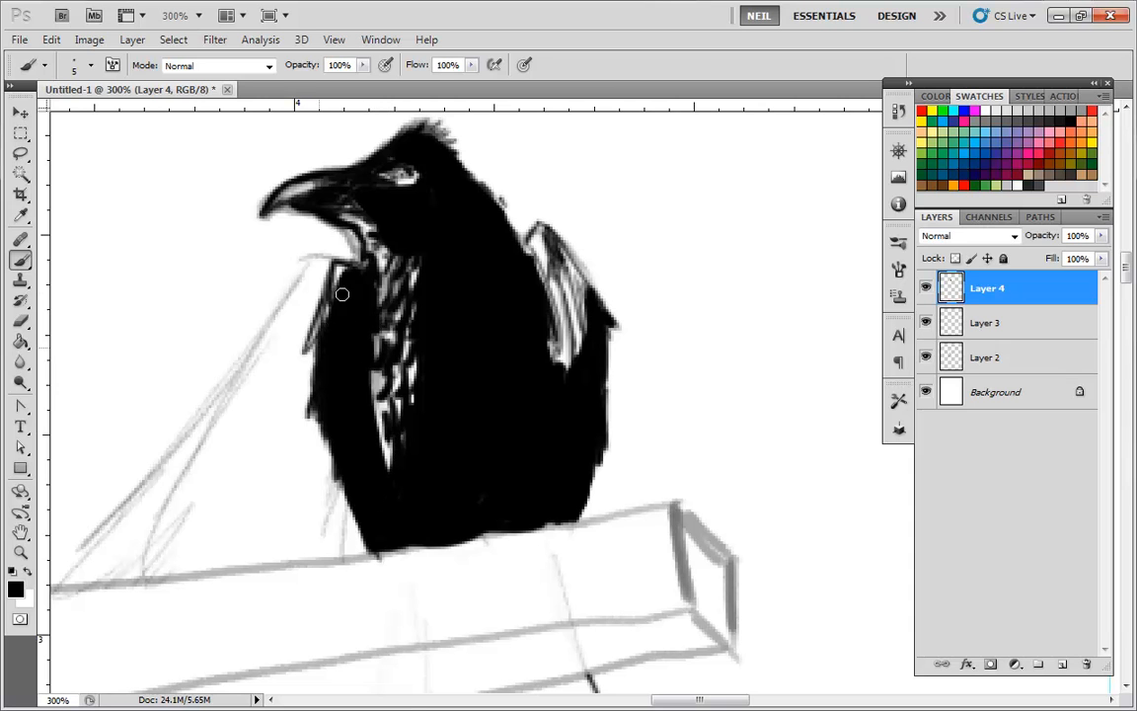
# Add feather strokes over the right wing's shoulder and along its outer edge.
pyautogui.scroll(-4, 697, 435)
pyautogui.scroll(4, 691, 420)
pyautogui.moveTo(569, 275)
pyautogui.mouseDown()
pyautogui.moveTo(590, 372)
pyautogui.moveTo(558, 244)
pyautogui.mouseUp()
pyautogui.moveTo(557, 309); pyautogui.dragTo(558, 380)
pyautogui.moveTo(533, 252); pyautogui.dragTo(547, 219)
pyautogui.moveTo(541, 231)
pyautogui.mouseDown()
pyautogui.moveTo(547, 217)
pyautogui.moveTo(528, 206)
pyautogui.moveTo(588, 246)
pyautogui.moveTo(618, 294)
pyautogui.moveTo(637, 437)
pyautogui.mouseUp()
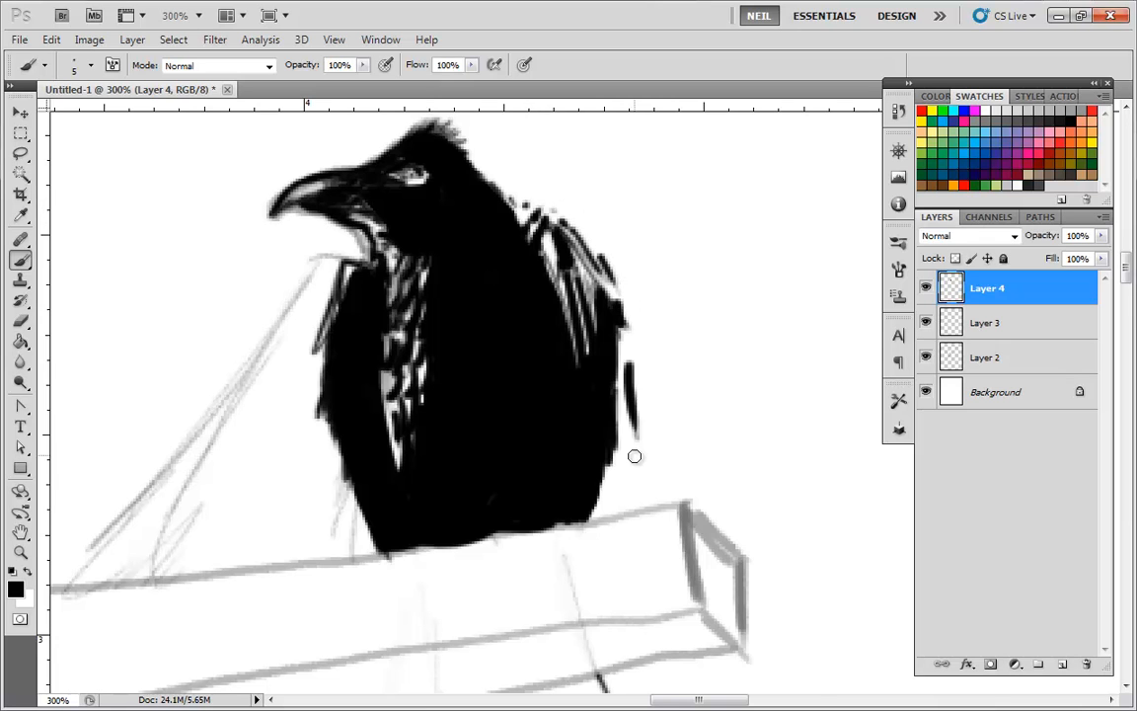
# Ink feather strokes on the tail's left side and close a thick black outline around the rest, undoing the misplaced top stroke.
pyautogui.scroll(-3, 634, 455)
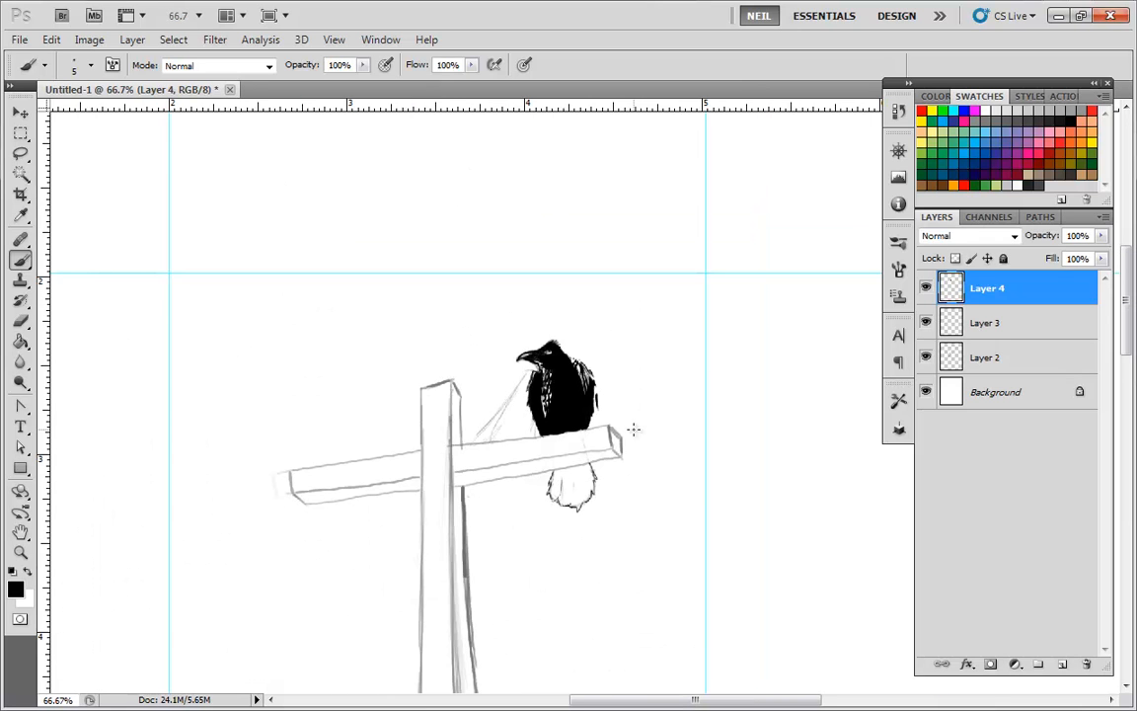
pyautogui.scroll(1, 679, 354)
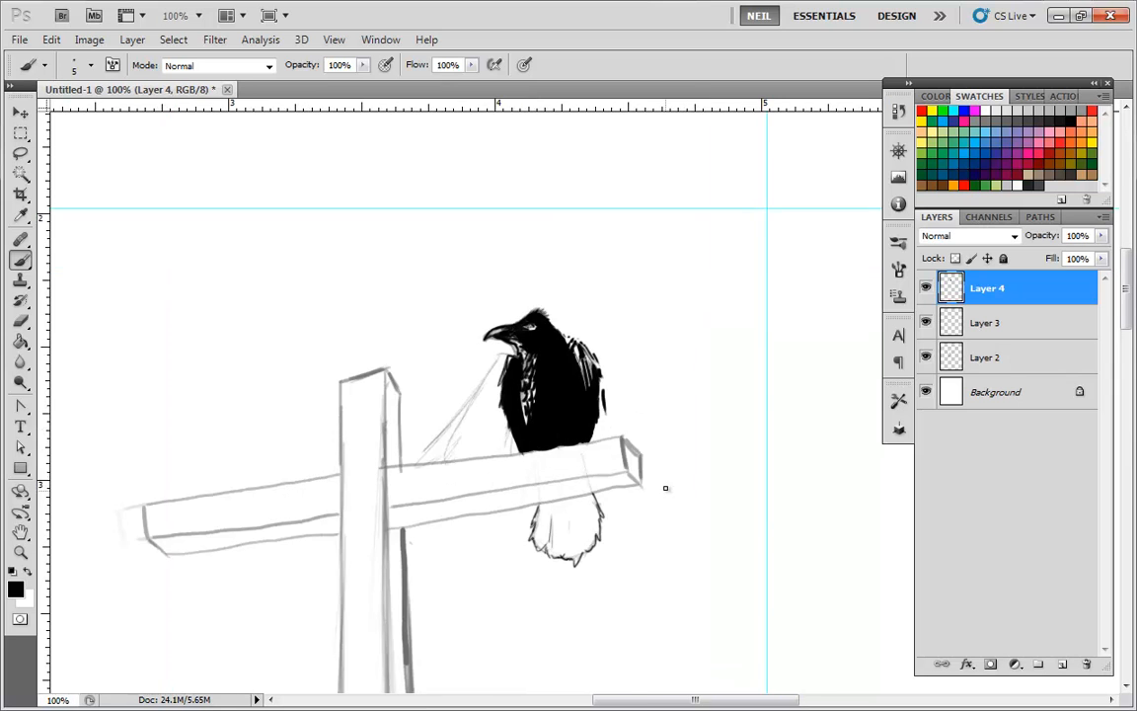
pyautogui.scroll(2, 665, 488)
pyautogui.moveTo(649, 470); pyautogui.dragTo(647, 139)
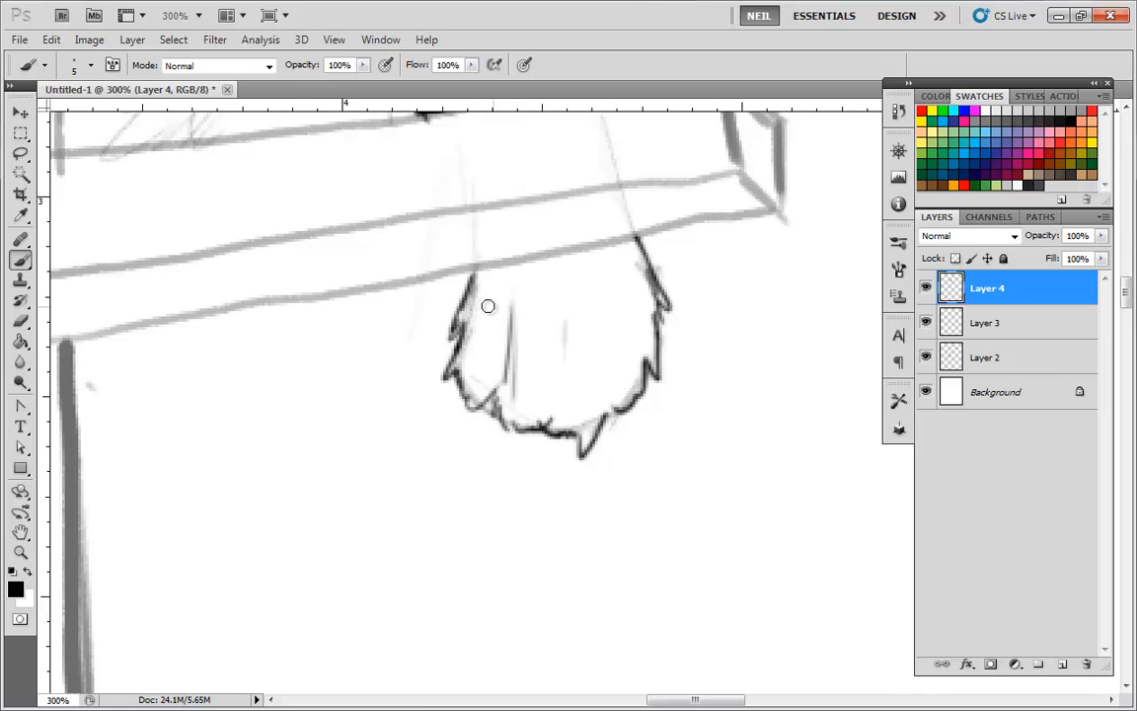
pyautogui.moveTo(496, 269); pyautogui.dragTo(476, 343)
pyautogui.moveTo(493, 274)
pyautogui.mouseDown()
pyautogui.moveTo(460, 334)
pyautogui.moveTo(469, 371)
pyautogui.moveTo(462, 340)
pyautogui.moveTo(477, 361)
pyautogui.moveTo(501, 272)
pyautogui.moveTo(505, 360)
pyautogui.moveTo(484, 403)
pyautogui.moveTo(462, 360)
pyautogui.moveTo(470, 296)
pyautogui.moveTo(589, 235)
pyautogui.mouseUp()
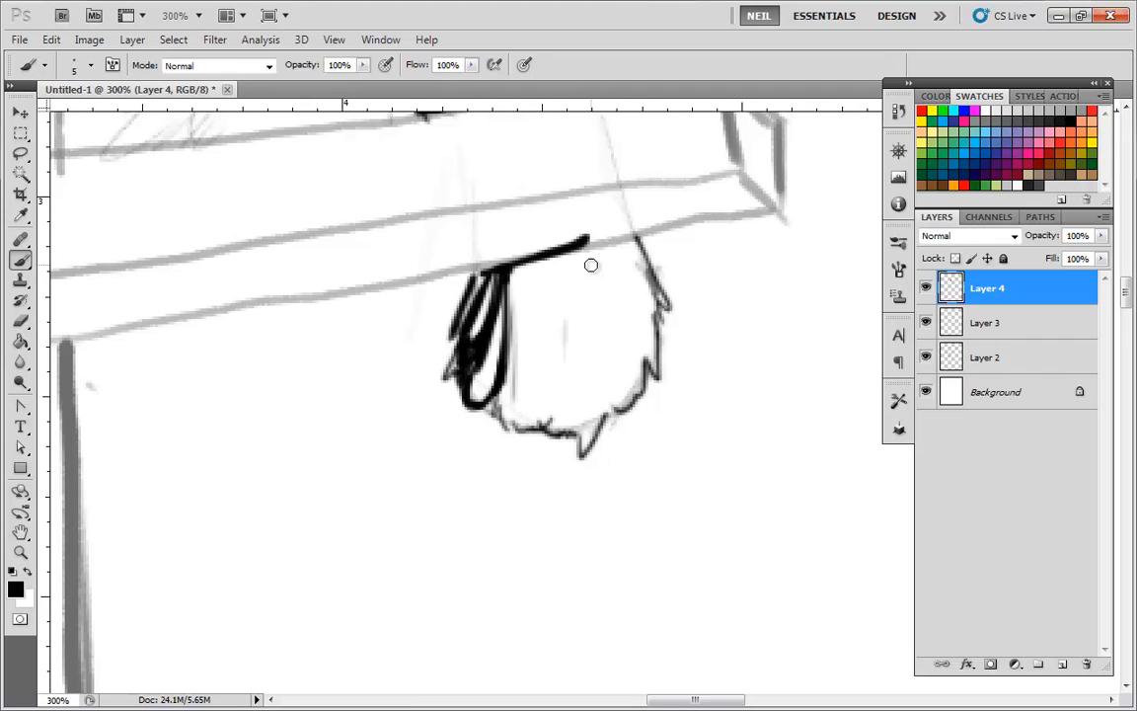
pyautogui.hotkey('ctrl', 'z')
pyautogui.moveTo(495, 263)
pyautogui.mouseDown()
pyautogui.moveTo(636, 240)
pyautogui.moveTo(668, 311)
pyautogui.moveTo(639, 401)
pyautogui.moveTo(600, 421)
pyautogui.moveTo(538, 435)
pyautogui.moveTo(484, 419)
pyautogui.moveTo(501, 355)
pyautogui.mouseUp()
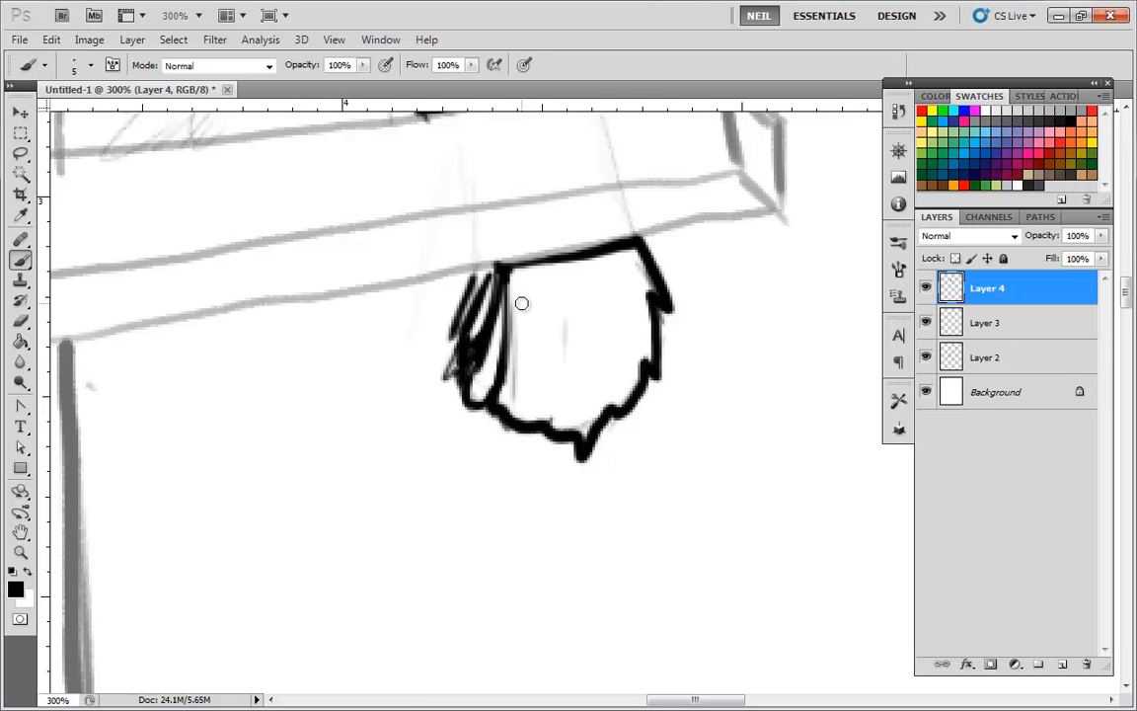
# Select the tail's enclosed interior with the Magic Wand, run the "fill" action to make it black, and deselect.
pyautogui.click(21, 175)
pyautogui.click(582, 341)
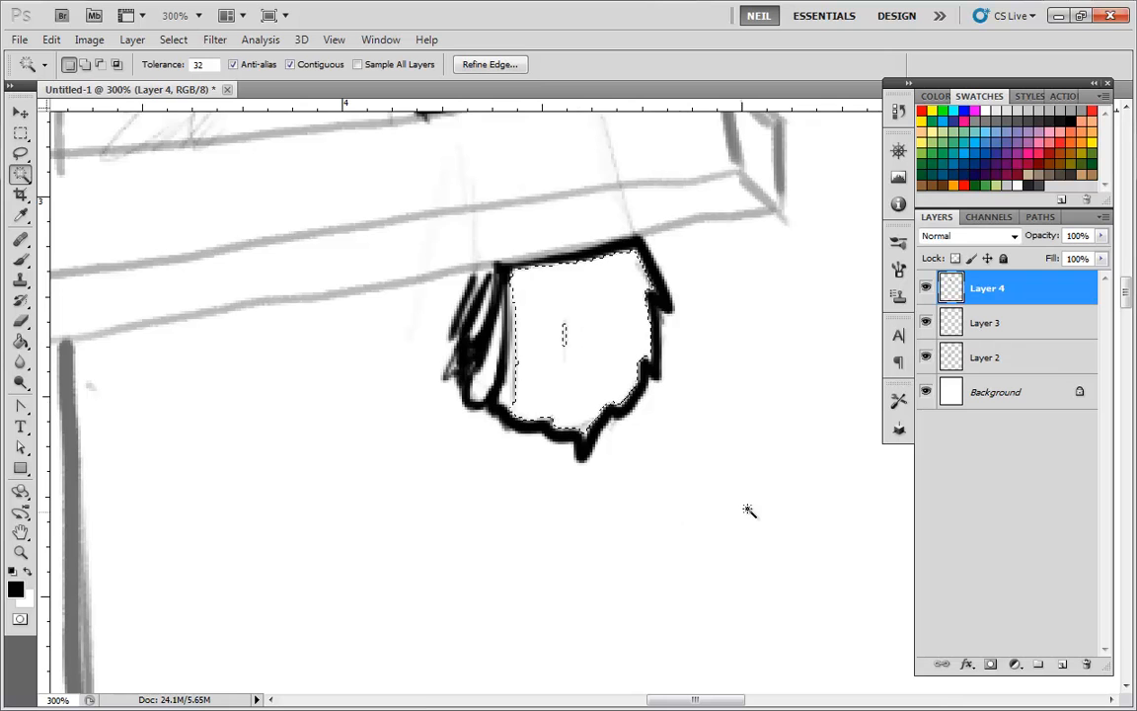
pyautogui.click(1055, 96)
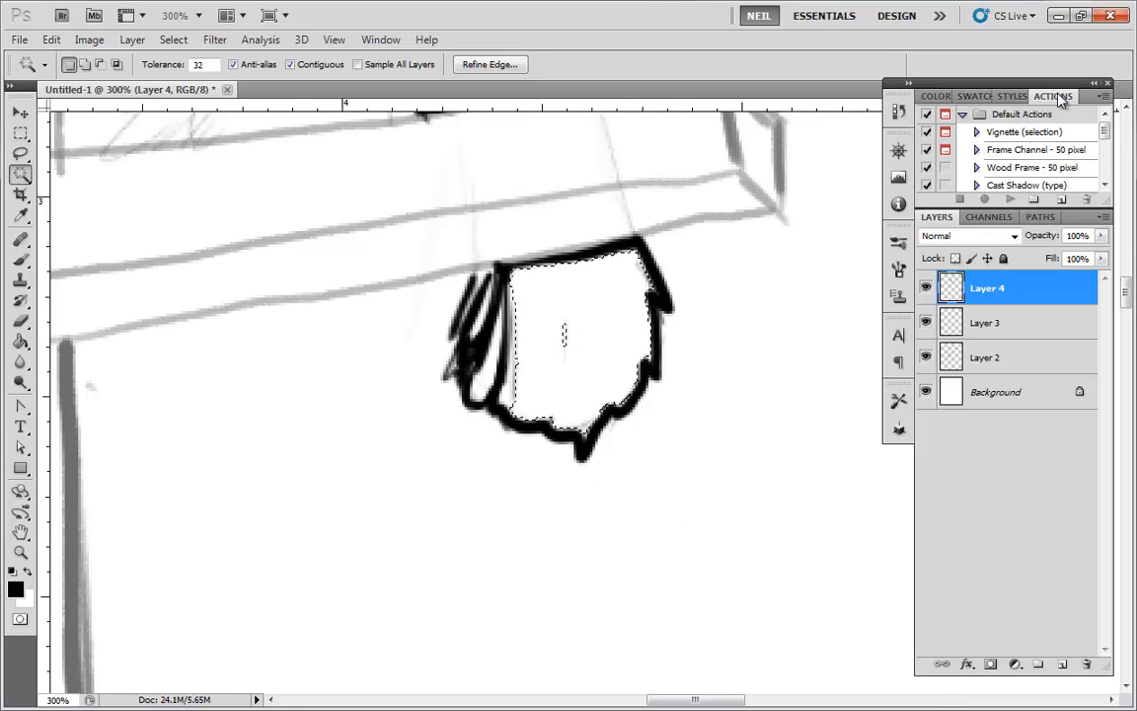
pyautogui.moveTo(1104, 131); pyautogui.dragTo(1106, 173)
pyautogui.click(1006, 183)
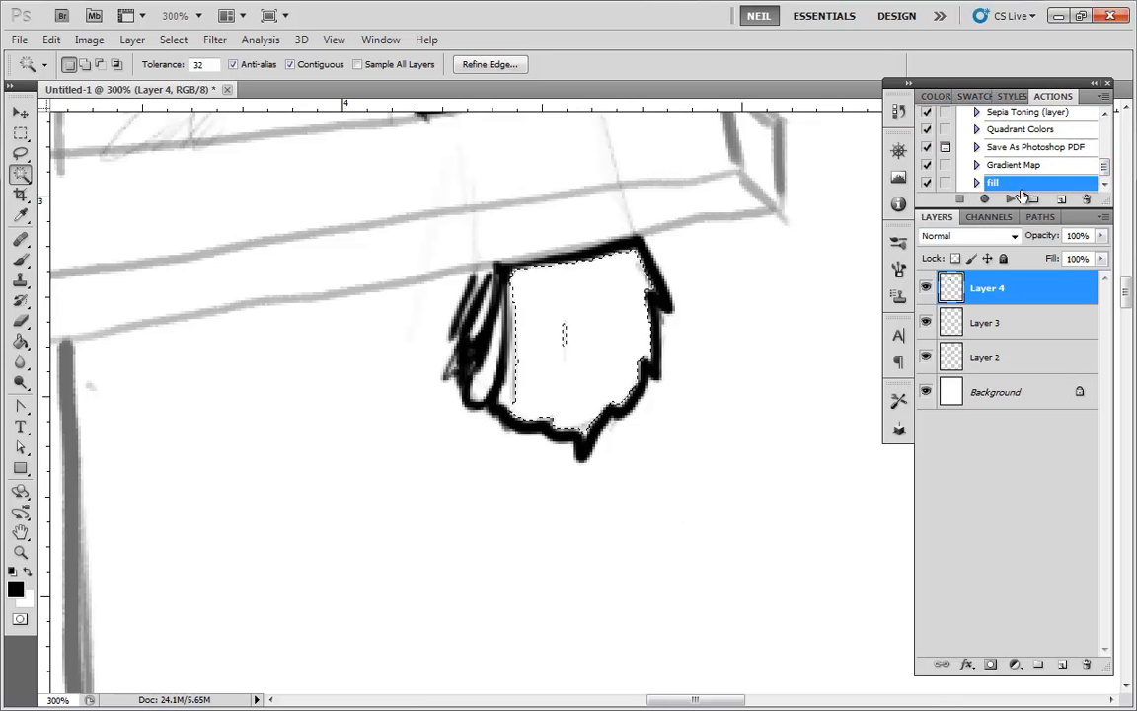
pyautogui.click(1009, 198)
pyautogui.click(20, 154)
pyautogui.click(94, 170)
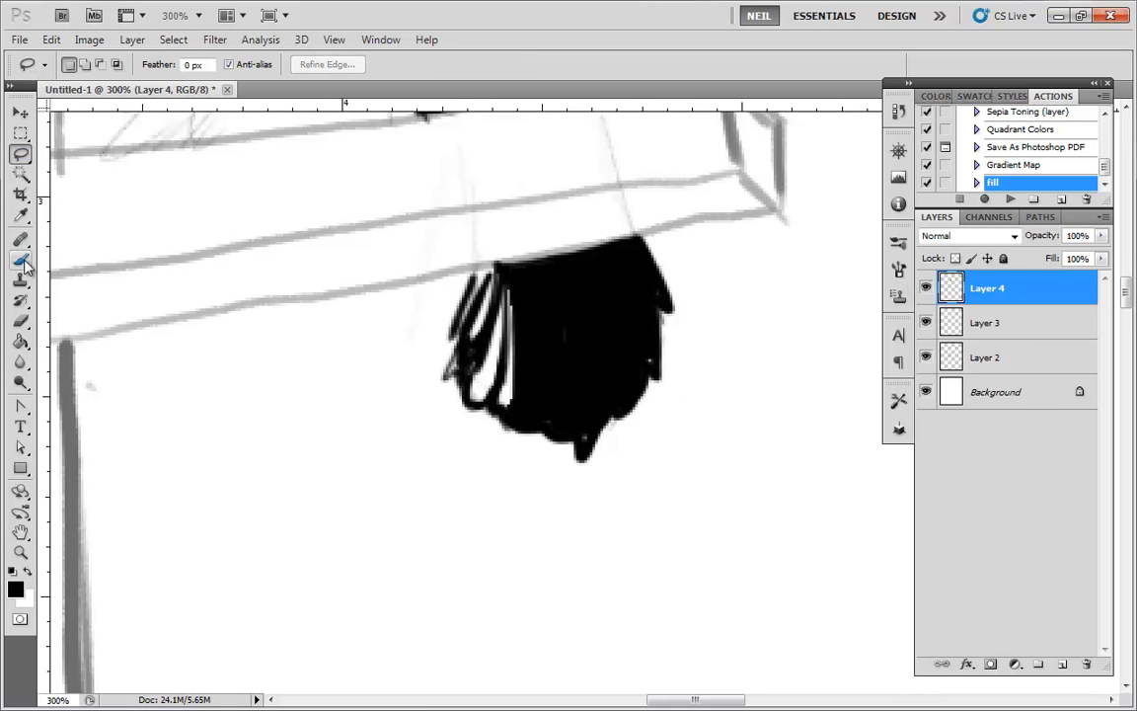
# Brush extra feather lines into the tail's left side and loose feather strokes around its right and lower edges.
pyautogui.click(21, 258)
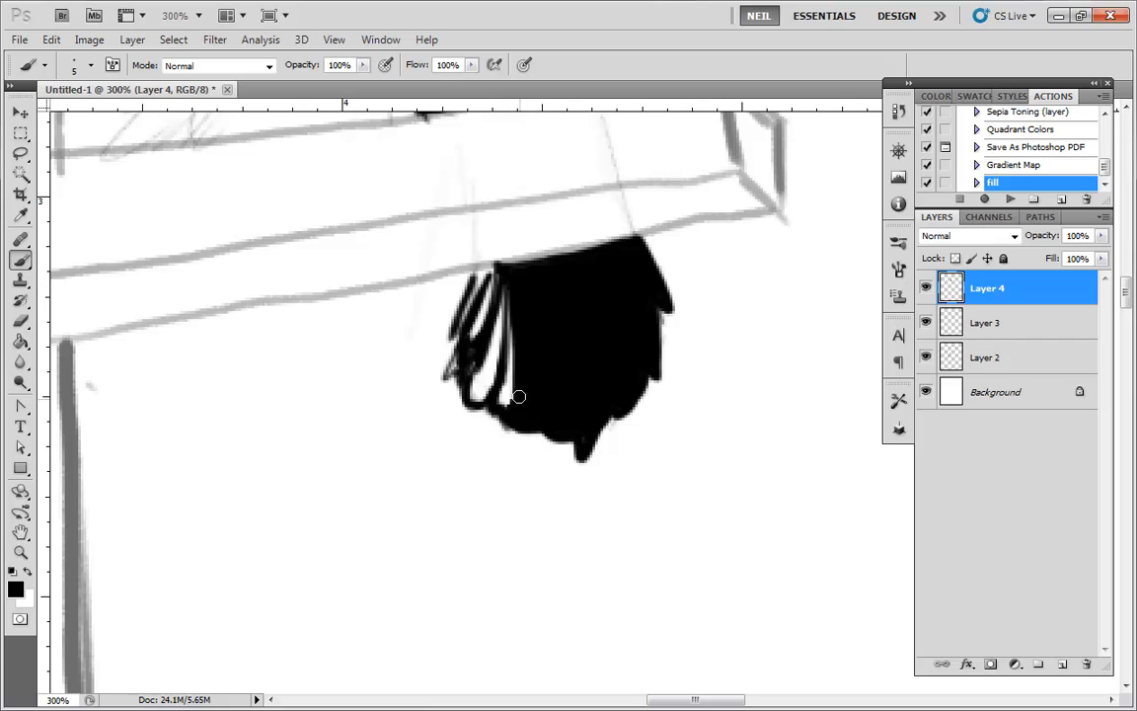
pyautogui.moveTo(501, 340)
pyautogui.mouseDown()
pyautogui.moveTo(479, 316)
pyautogui.moveTo(491, 378)
pyautogui.mouseUp()
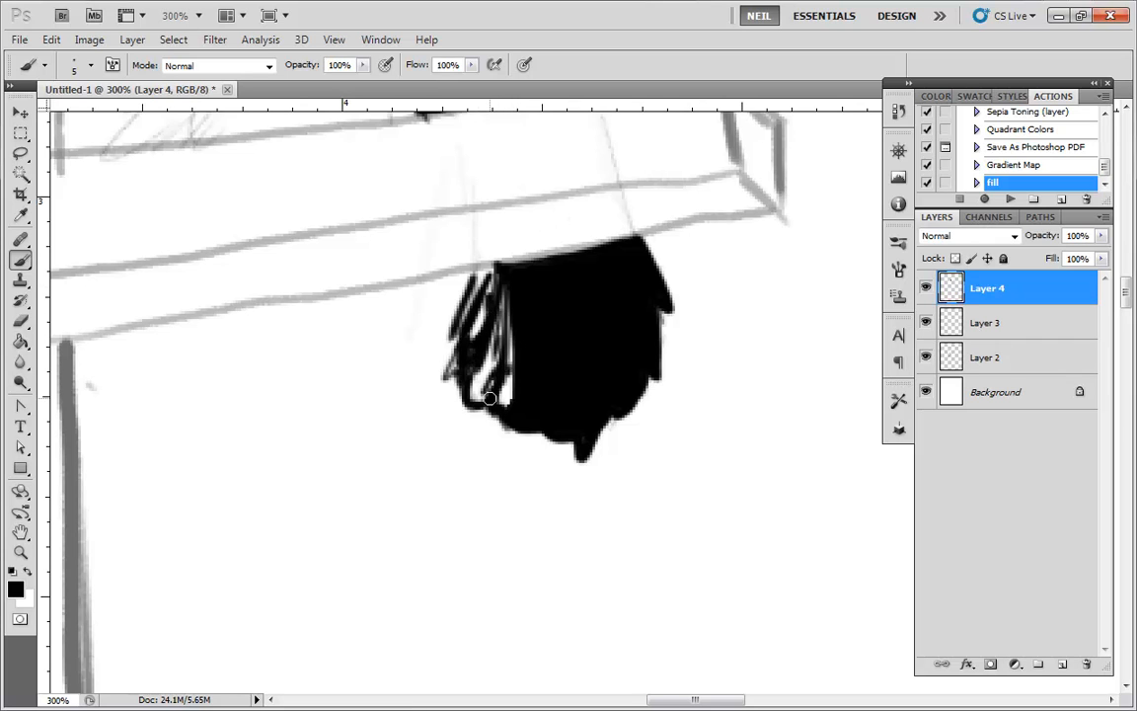
pyautogui.hotkey('ctrl', '-')
pyautogui.hotkey('ctrl', '+')
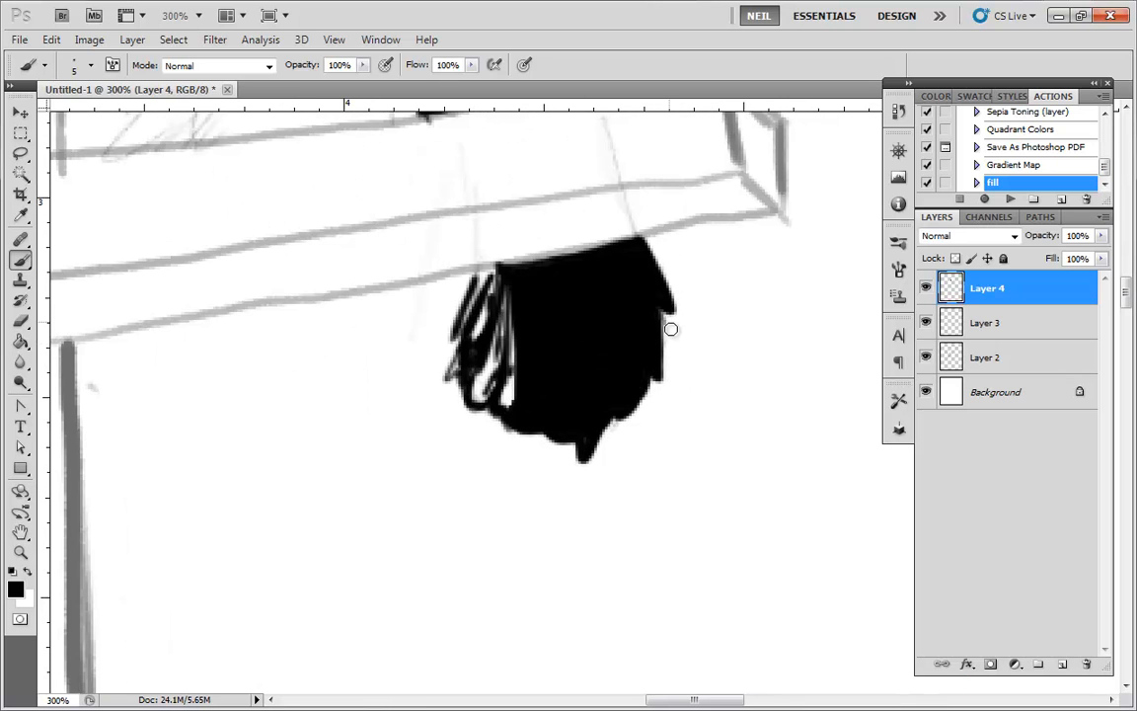
pyautogui.moveTo(666, 256)
pyautogui.mouseDown()
pyautogui.moveTo(682, 318)
pyautogui.moveTo(662, 346)
pyautogui.moveTo(666, 388)
pyautogui.moveTo(645, 421)
pyautogui.moveTo(618, 428)
pyautogui.moveTo(609, 454)
pyautogui.moveTo(634, 477)
pyautogui.mouseUp()
pyautogui.hotkey('ctrl', '-')
pyautogui.hotkey('ctrl', '-')
pyautogui.hotkey('ctrl', '-')
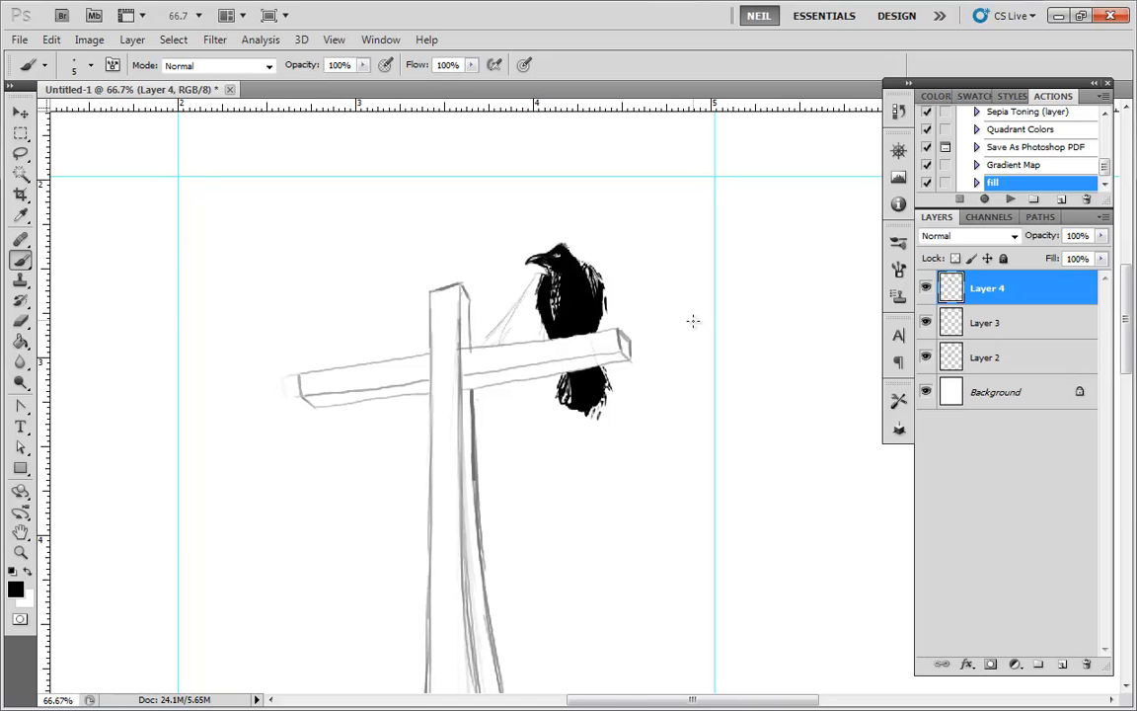
# Undo the last stroke and dab small loose feather marks beside the right wing's outer edge above the crossbeam.
pyautogui.hotkey('ctrl', '+')
pyautogui.hotkey('ctrl', '+')
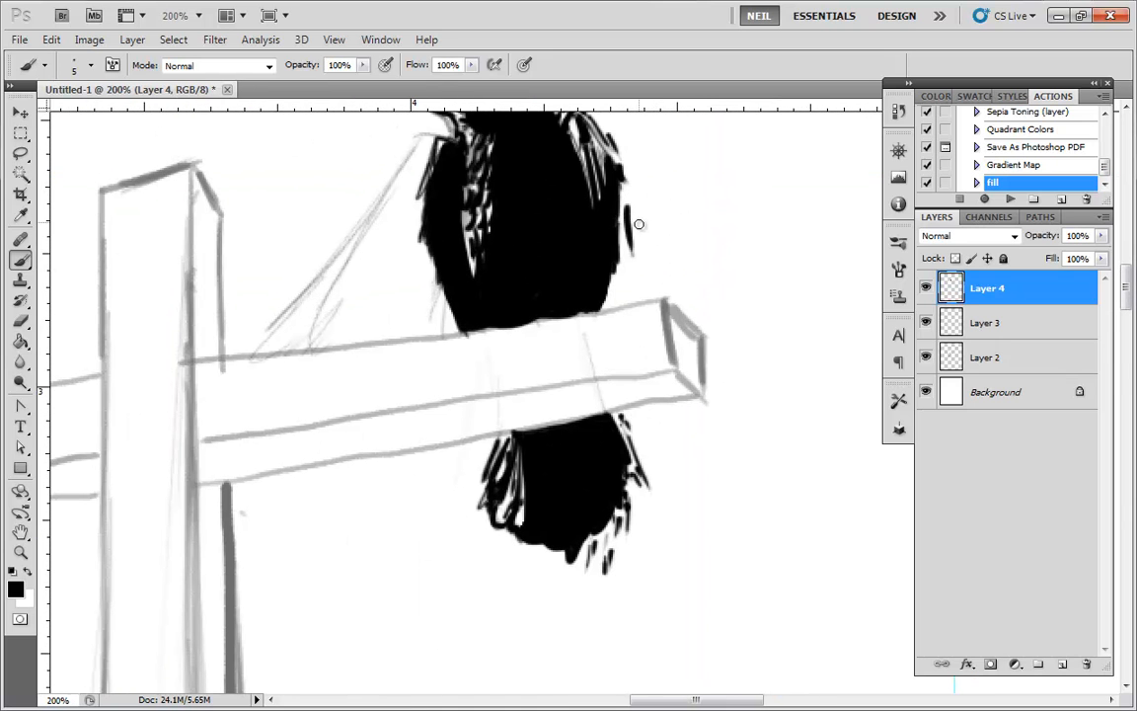
pyautogui.hotkey('ctrl', 'z')
pyautogui.moveTo(633, 185); pyautogui.dragTo(634, 194)
pyautogui.moveTo(634, 213); pyautogui.dragTo(635, 223)
pyautogui.click(610, 296)
pyautogui.click(631, 281)
# Ink the post's angled top and the edges of its front face down towards the crossbeam.
pyautogui.hotkey('ctrl', '+')
pyautogui.moveTo(404, 428)
pyautogui.mouseDown()
pyautogui.moveTo(543, 524)
pyautogui.moveTo(586, 498)
pyautogui.mouseUp()
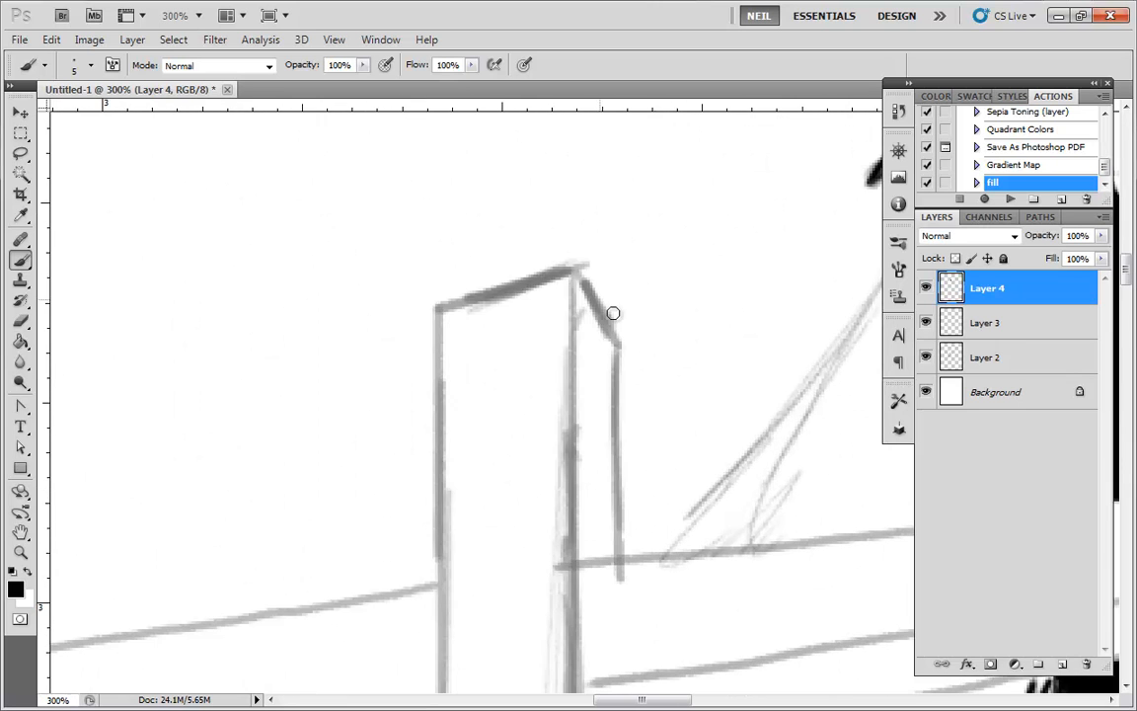
pyautogui.moveTo(619, 338)
pyautogui.mouseDown()
pyautogui.moveTo(575, 272)
pyautogui.moveTo(570, 419)
pyautogui.moveTo(619, 303)
pyautogui.mouseUp()
pyautogui.moveTo(634, 160)
pyautogui.mouseDown()
pyautogui.moveTo(496, 204)
pyautogui.moveTo(506, 372)
pyautogui.mouseUp()
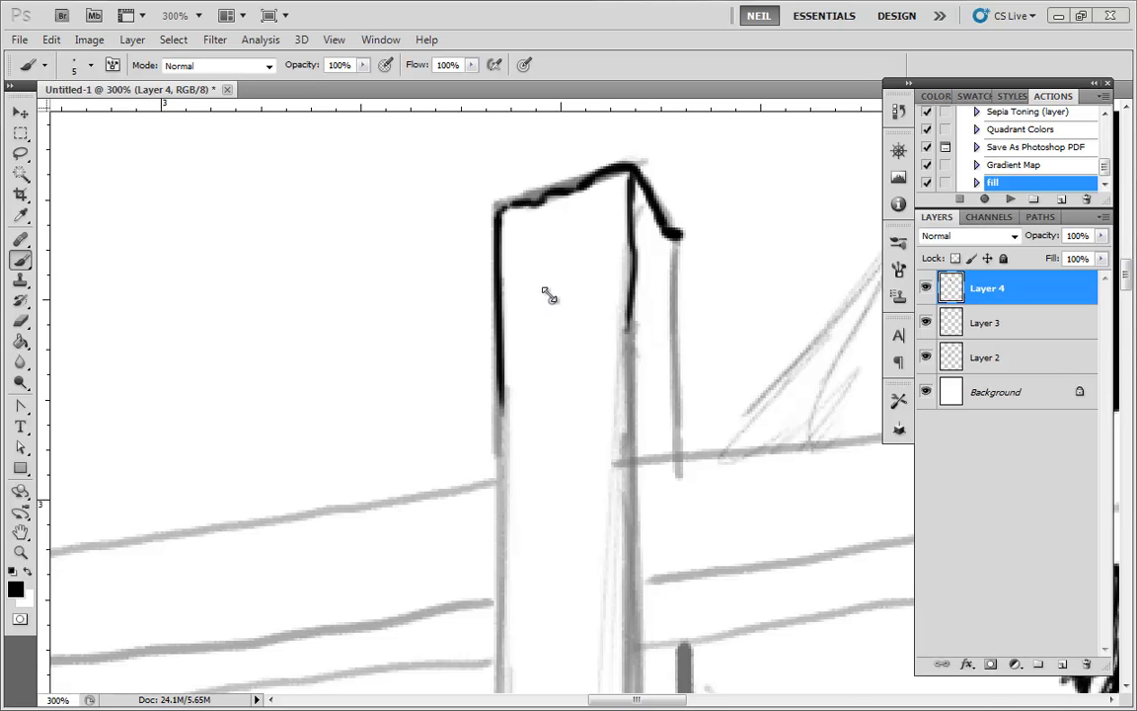
pyautogui.scroll(-3, 584, 282)
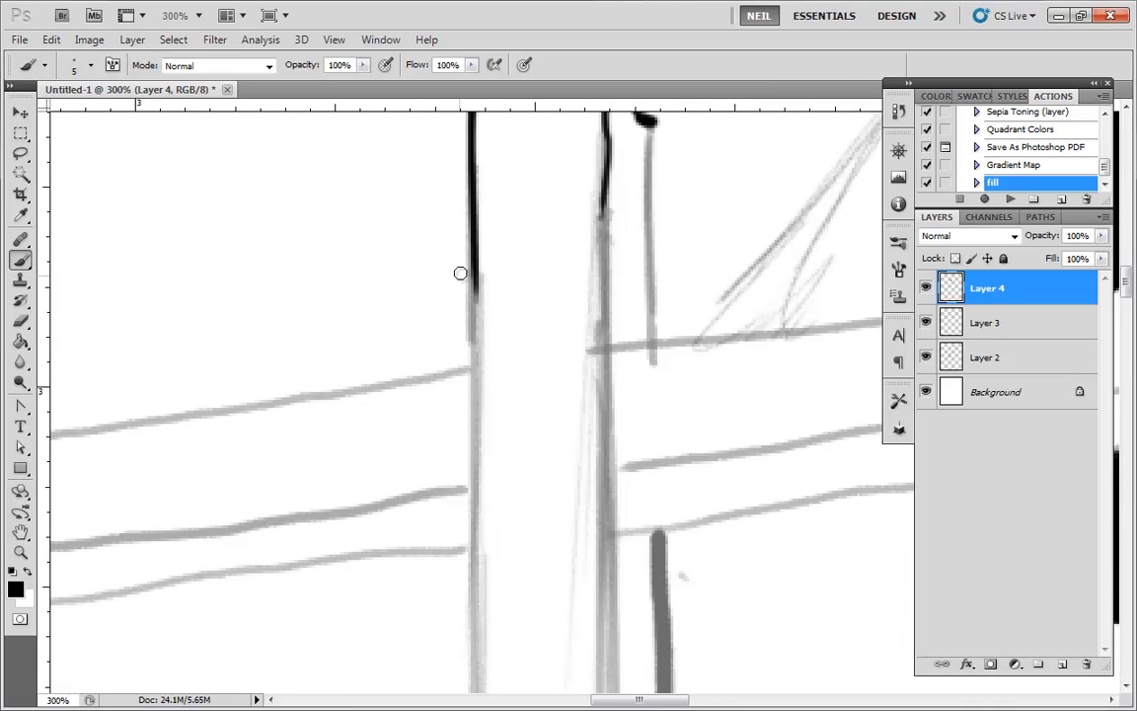
pyautogui.moveTo(473, 284); pyautogui.dragTo(477, 355)
# Ink the crossbeam's top edge and the lower edge of its front face where they cross the post.
pyautogui.moveTo(523, 453); pyautogui.dragTo(635, 422)
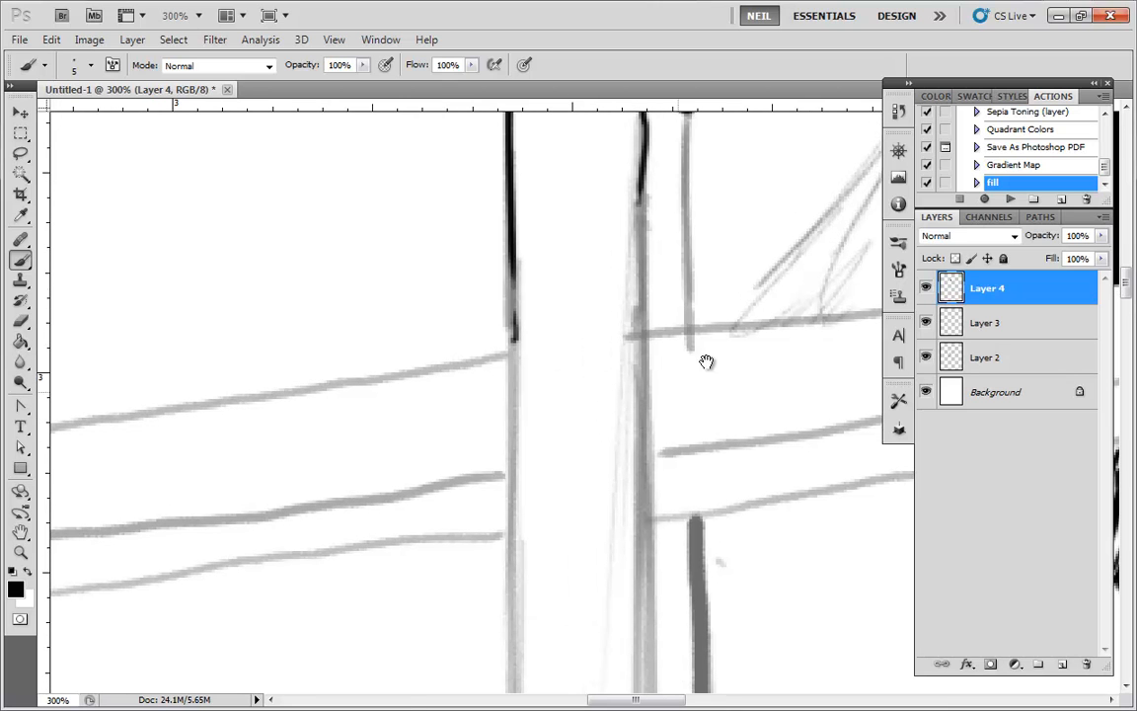
pyautogui.moveTo(728, 326); pyautogui.dragTo(373, 377)
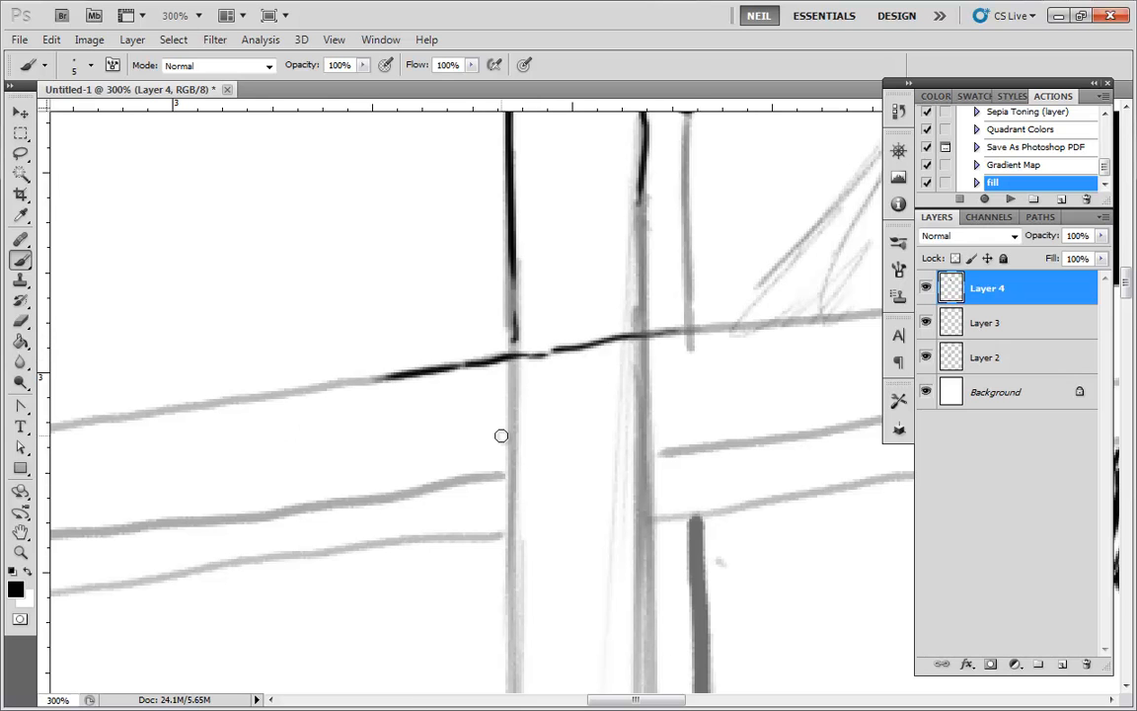
pyautogui.moveTo(627, 462); pyautogui.dragTo(336, 496)
# Draw wood grain strokes on the crossbeam's front face and extend its black top edge further along the left arm.
pyautogui.moveTo(579, 390)
pyautogui.mouseDown()
pyautogui.moveTo(738, 356)
pyautogui.moveTo(475, 372)
pyautogui.mouseUp()
pyautogui.moveTo(699, 341)
pyautogui.mouseDown()
pyautogui.moveTo(558, 361)
pyautogui.moveTo(396, 401)
pyautogui.mouseUp()
pyautogui.moveTo(798, 344); pyautogui.dragTo(713, 356)
pyautogui.moveTo(825, 342); pyautogui.dragTo(735, 364)
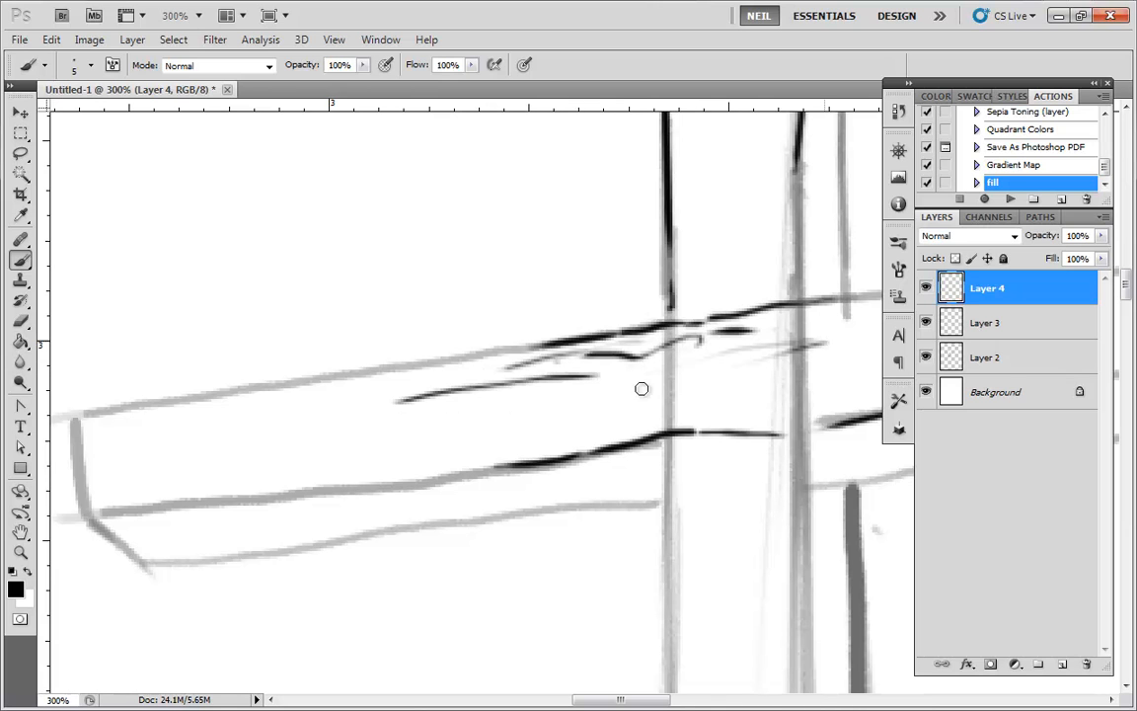
pyautogui.moveTo(527, 366); pyautogui.dragTo(479, 377)
pyautogui.moveTo(540, 405); pyautogui.dragTo(408, 416)
pyautogui.moveTo(604, 336); pyautogui.dragTo(339, 381)
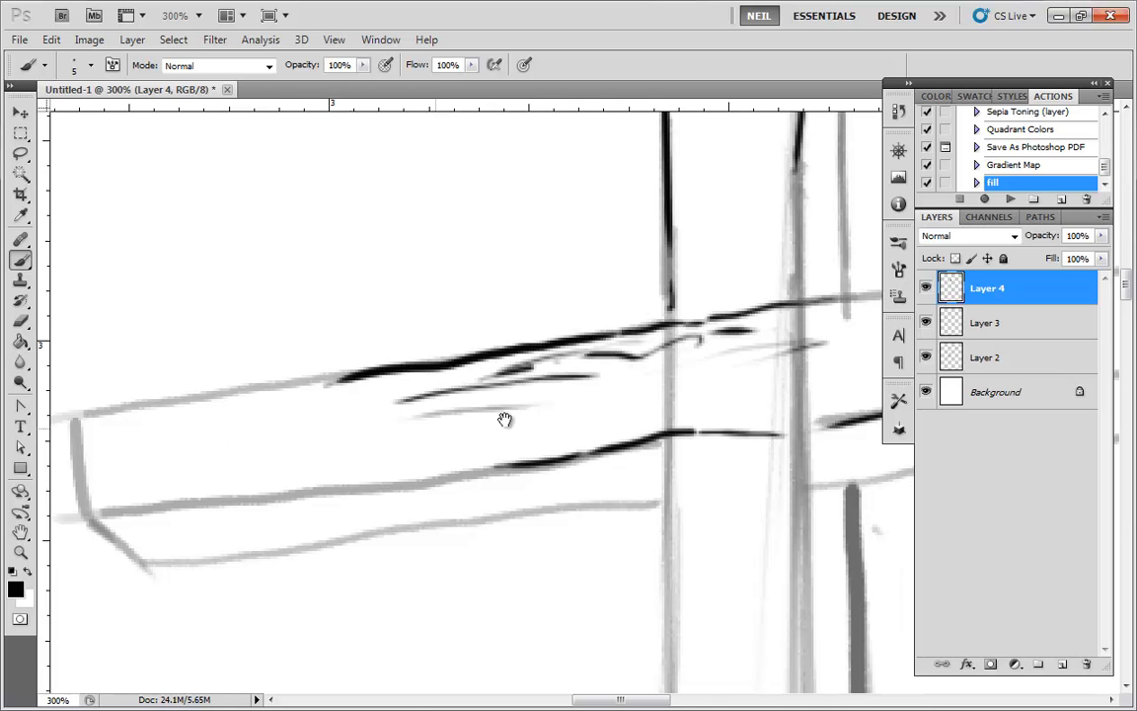
# Ink the left arm's top edge out to its tip and the slanted end edges, undoing the unwanted strokes.
pyautogui.moveTo(505, 420); pyautogui.dragTo(642, 393)
pyautogui.moveTo(519, 340)
pyautogui.mouseDown()
pyautogui.moveTo(250, 382)
pyautogui.moveTo(215, 403)
pyautogui.moveTo(207, 390)
pyautogui.moveTo(230, 479)
pyautogui.moveTo(296, 548)
pyautogui.mouseUp()
pyautogui.hotkey('ctrl', 'z')
pyautogui.hotkey('ctrl', 'alt', 'z')
pyautogui.hotkey('ctrl', 'alt', 'z')
pyautogui.moveTo(209, 392); pyautogui.dragTo(237, 473)
pyautogui.moveTo(221, 424)
pyautogui.mouseDown()
pyautogui.moveTo(240, 485)
pyautogui.moveTo(286, 534)
pyautogui.mouseUp()
# Ink the left arm's bottom edge and the front face's lower edge from the post to the tip, undoing one faulty stroke.
pyautogui.moveTo(713, 556); pyautogui.dragTo(709, 502)
pyautogui.moveTo(793, 420)
pyautogui.mouseDown()
pyautogui.moveTo(644, 417)
pyautogui.moveTo(563, 437)
pyautogui.mouseUp()
pyautogui.hotkey('ctrl', 'z')
pyautogui.moveTo(796, 415)
pyautogui.mouseDown()
pyautogui.moveTo(608, 431)
pyautogui.moveTo(284, 484)
pyautogui.mouseUp()
pyautogui.moveTo(632, 380); pyautogui.dragTo(252, 431)
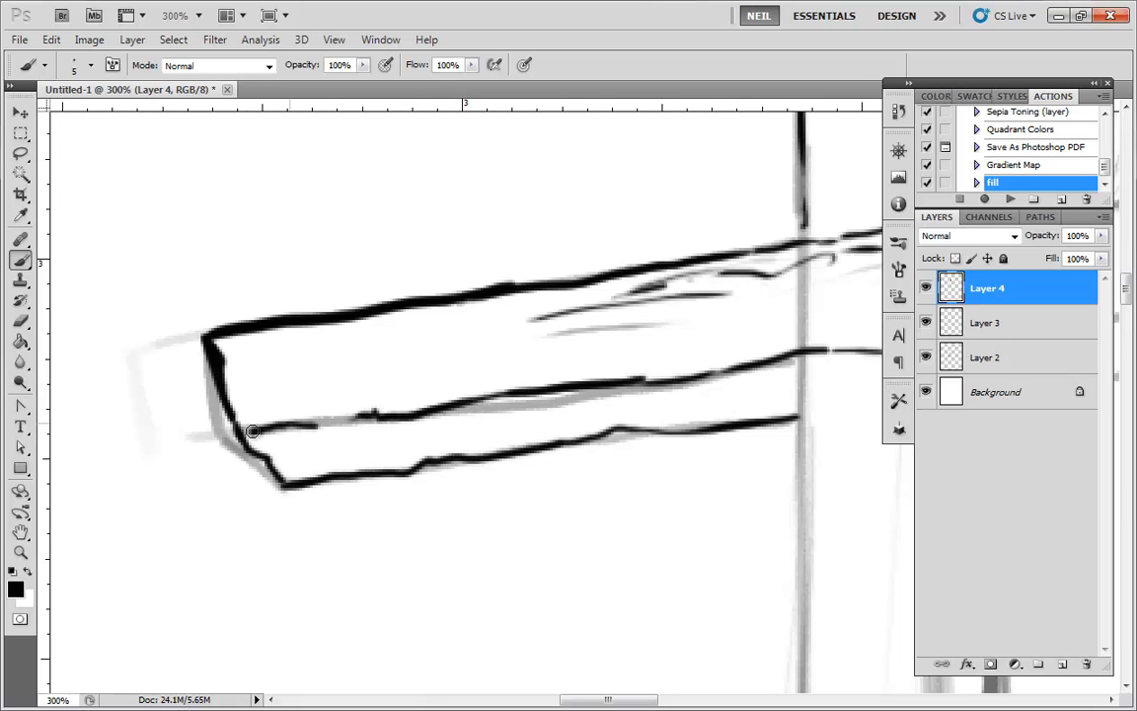
# Thicken and close the outline of the left arm's underside, fill it with black using the fill action, and clear the selection.
pyautogui.moveTo(649, 410); pyautogui.dragTo(638, 405)
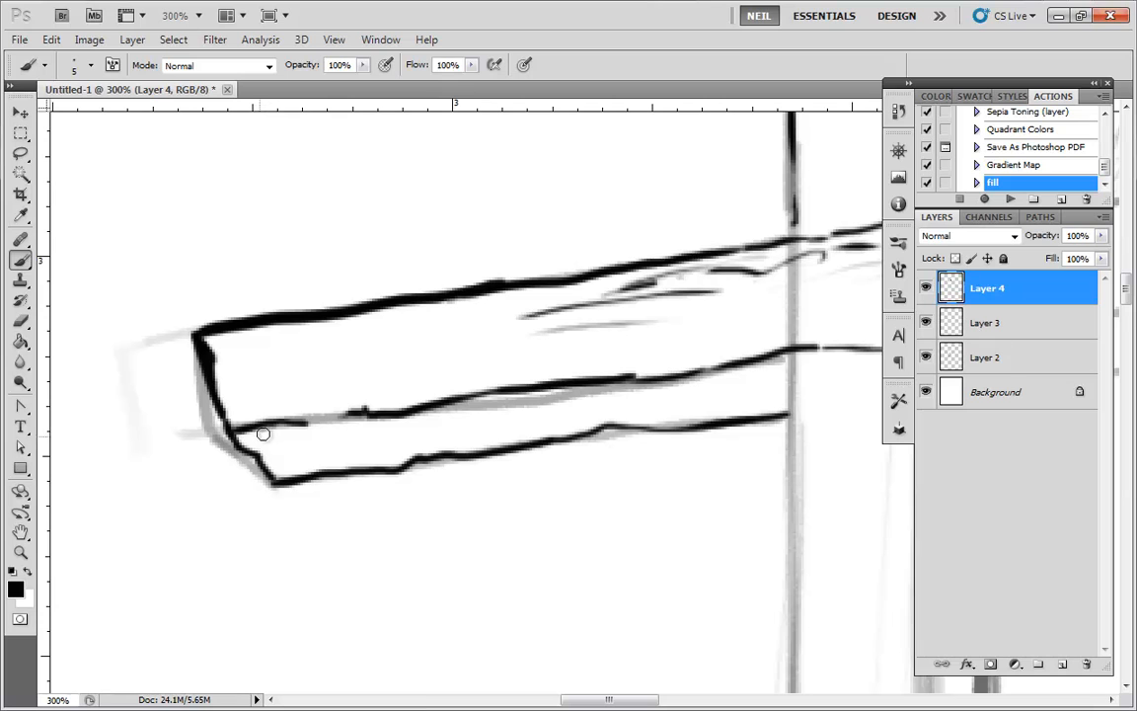
pyautogui.moveTo(233, 439)
pyautogui.mouseDown()
pyautogui.moveTo(278, 421)
pyautogui.moveTo(253, 450)
pyautogui.moveTo(297, 428)
pyautogui.mouseUp()
pyautogui.moveTo(789, 348)
pyautogui.mouseDown()
pyautogui.moveTo(789, 400)
pyautogui.moveTo(761, 413)
pyautogui.moveTo(739, 363)
pyautogui.moveTo(281, 422)
pyautogui.mouseUp()
pyautogui.press('w')
pyautogui.click(533, 414)
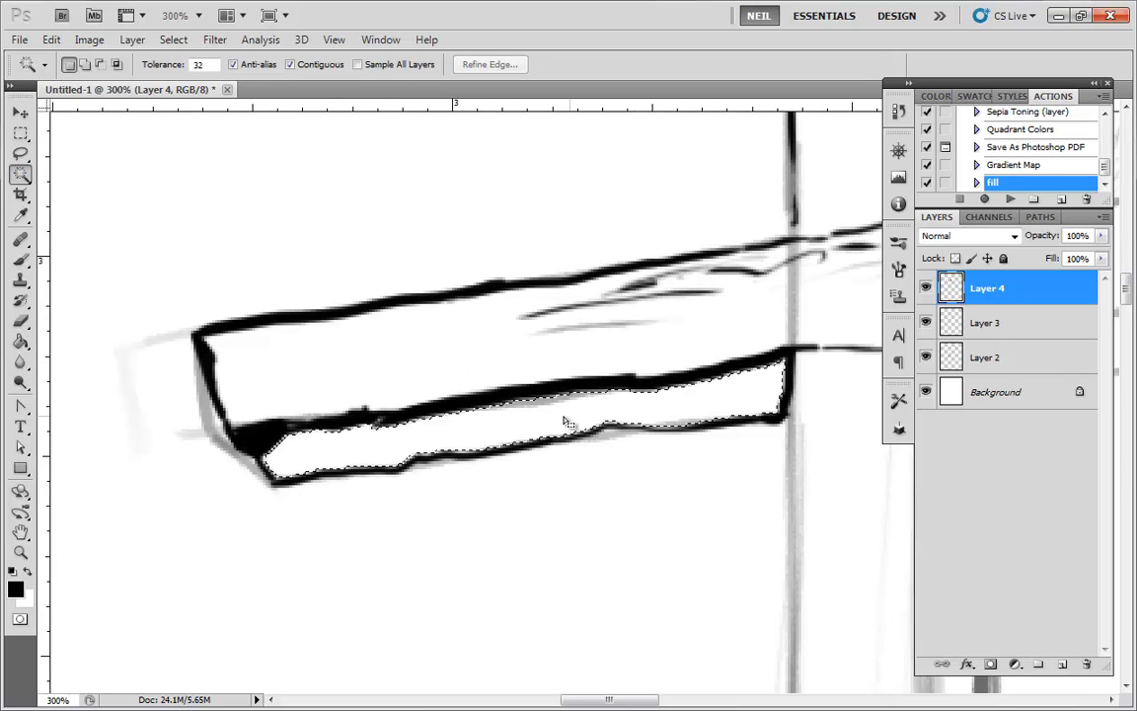
pyautogui.click(1010, 200)
pyautogui.click(20, 155)
pyautogui.hotkey('ctrl', 'd')
# Ink the post's left edge and the front face's right edge just below the crossbeam with the brush.
pyautogui.click(19, 259)
pyautogui.moveTo(800, 309); pyautogui.dragTo(632, 447)
pyautogui.moveTo(755, 445)
pyautogui.mouseDown()
pyautogui.moveTo(593, 432)
pyautogui.moveTo(693, 468)
pyautogui.moveTo(624, 407)
pyautogui.moveTo(624, 370)
pyautogui.mouseUp()
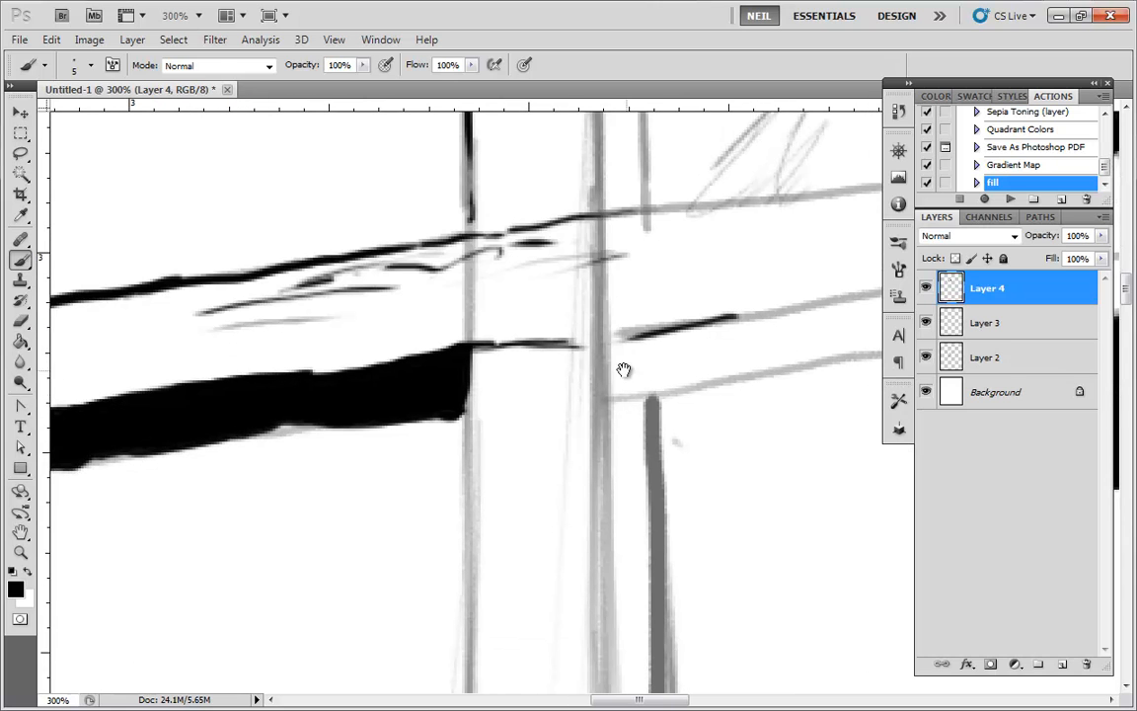
pyautogui.moveTo(612, 439); pyautogui.dragTo(601, 342)
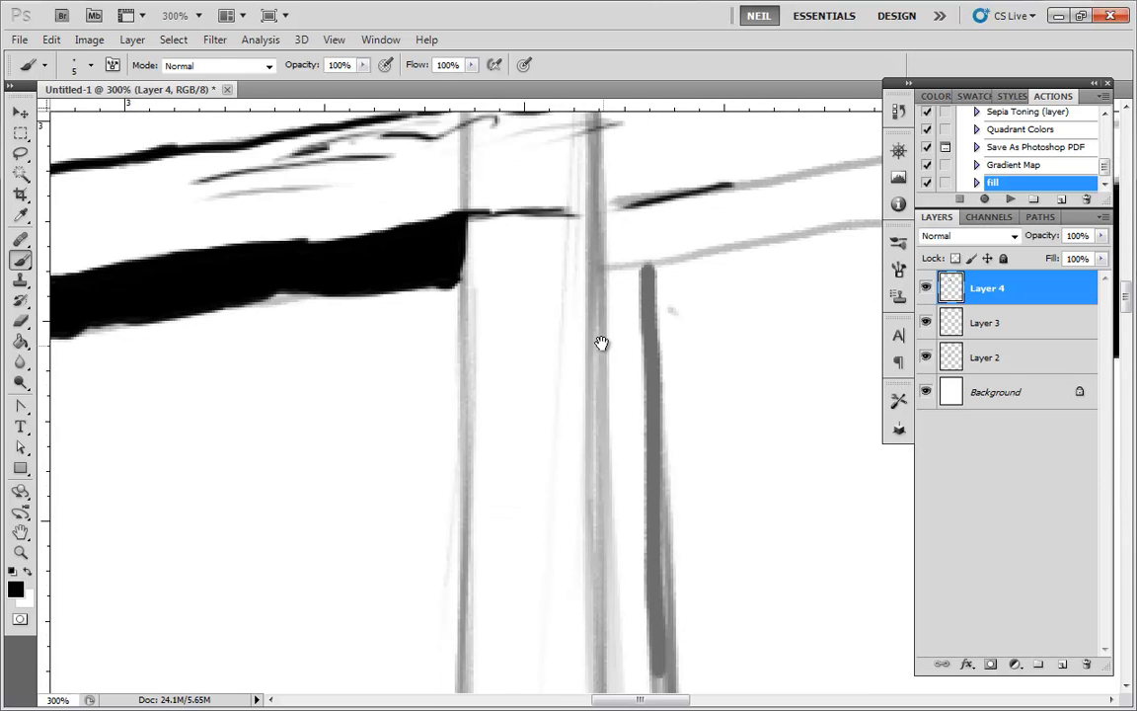
pyautogui.moveTo(464, 230); pyautogui.dragTo(466, 387)
pyautogui.moveTo(594, 172); pyautogui.dragTo(600, 422)
pyautogui.moveTo(563, 301); pyautogui.dragTo(523, 484)
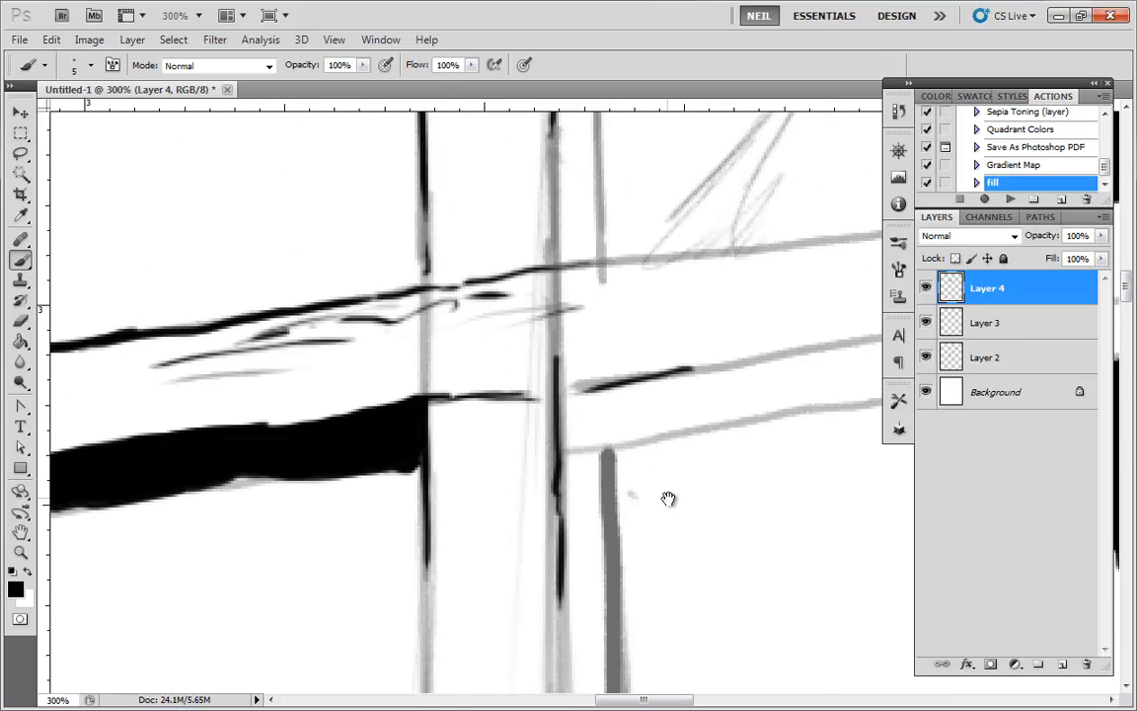
pyautogui.moveTo(668, 498); pyautogui.dragTo(615, 467)
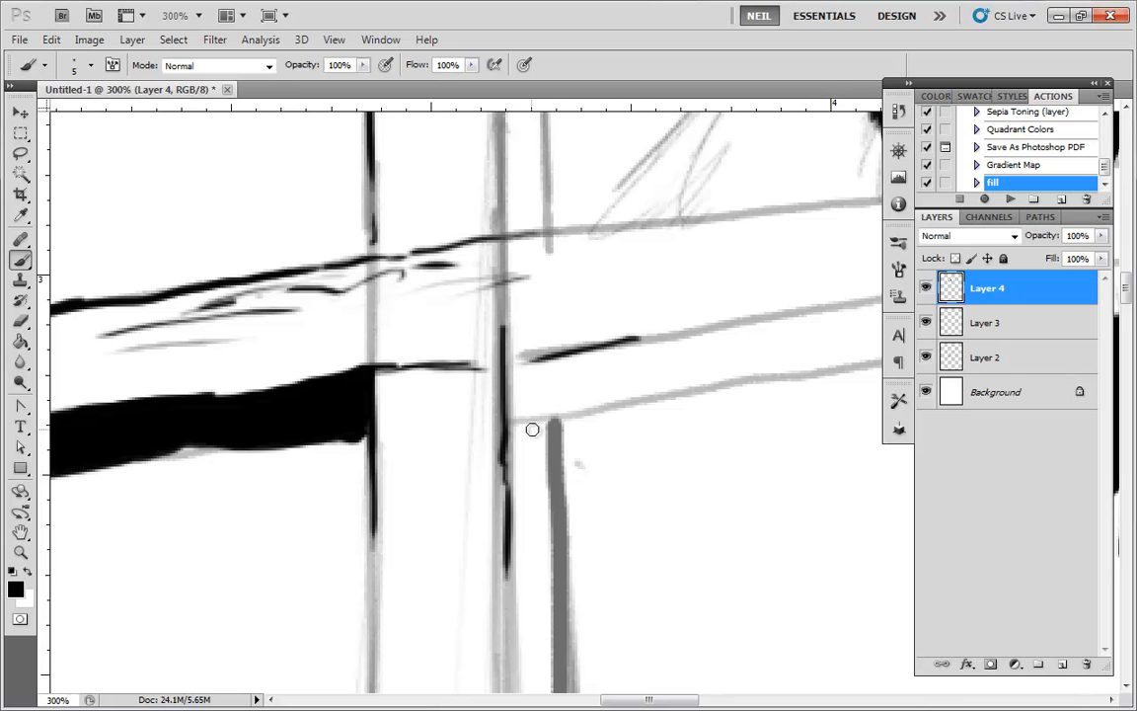
# Ink the front face's lower edge and the underside edge of the right arm from the post out to its tip.
pyautogui.moveTo(506, 363); pyautogui.dragTo(549, 349)
pyautogui.hotkey('ctrl', '-')
pyautogui.moveTo(736, 426); pyautogui.dragTo(621, 365)
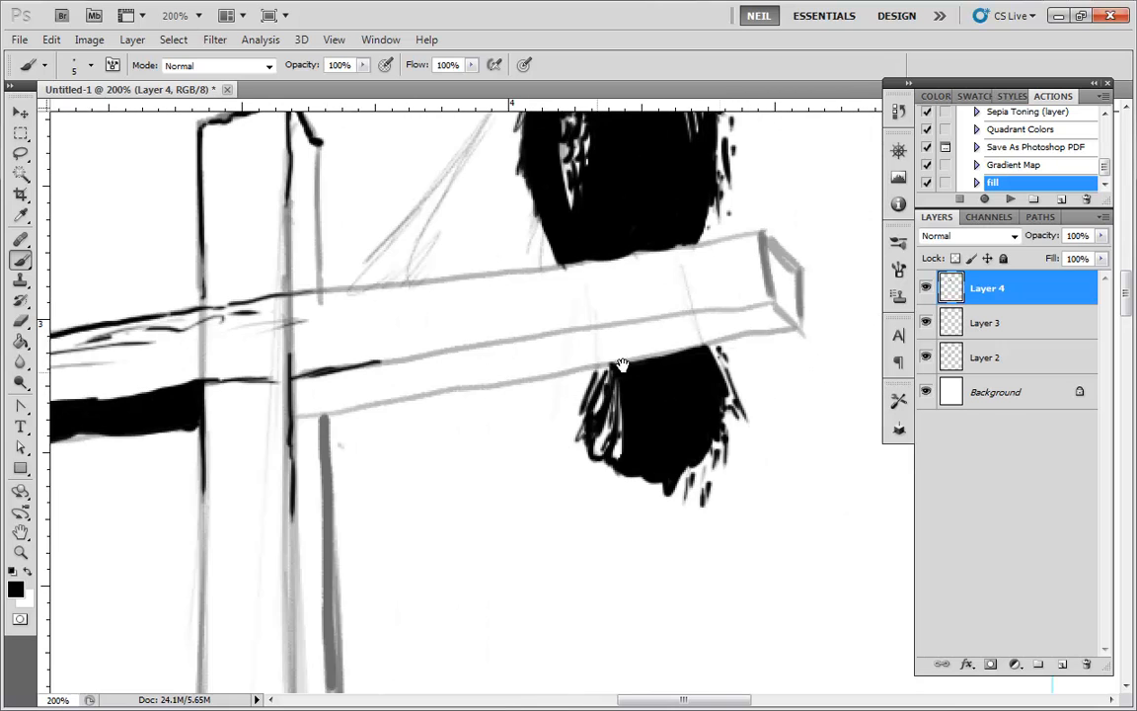
pyautogui.moveTo(747, 306); pyautogui.dragTo(296, 374)
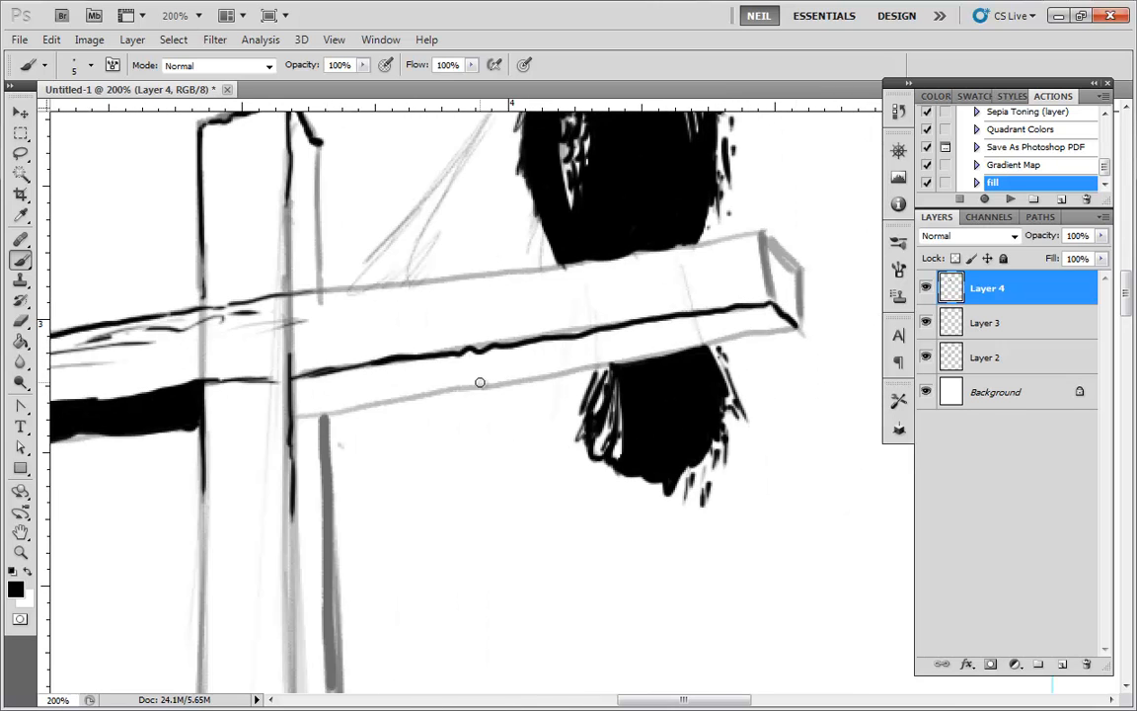
pyautogui.moveTo(797, 327); pyautogui.dragTo(330, 416)
# Ink both edges of the post's side face downward from the crossbeam, taking the inner edge down to the grass.
pyautogui.press('space')
pyautogui.moveTo(397, 564); pyautogui.dragTo(616, 305)
pyautogui.moveTo(510, 180); pyautogui.dragTo(516, 404)
pyautogui.moveTo(549, 159); pyautogui.dragTo(563, 467)
pyautogui.press('space')
pyautogui.moveTo(586, 628); pyautogui.dragTo(583, 358)
pyautogui.moveTo(561, 189); pyautogui.dragTo(580, 488)
pyautogui.moveTo(517, 143); pyautogui.dragTo(507, 517)
pyautogui.press('space')
pyautogui.moveTo(583, 526); pyautogui.dragTo(567, 285)
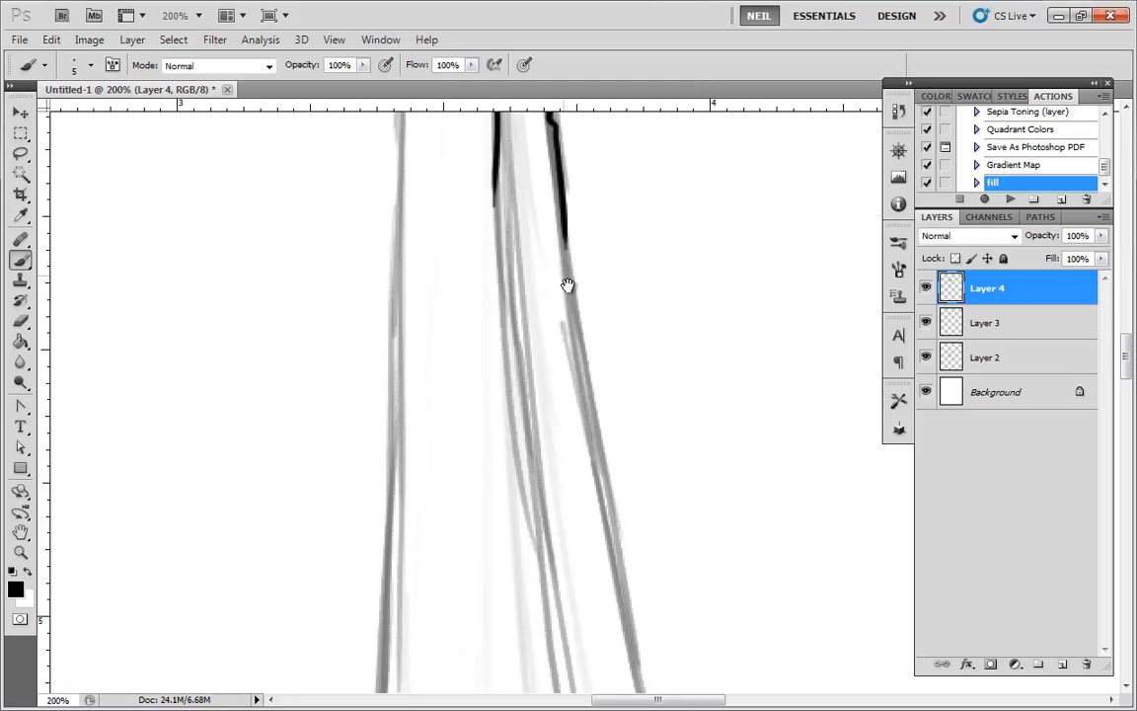
pyautogui.moveTo(496, 175); pyautogui.dragTo(520, 360)
pyautogui.press('space')
pyautogui.moveTo(583, 514); pyautogui.dragTo(534, 271)
pyautogui.moveTo(475, 126); pyautogui.dragTo(541, 604)
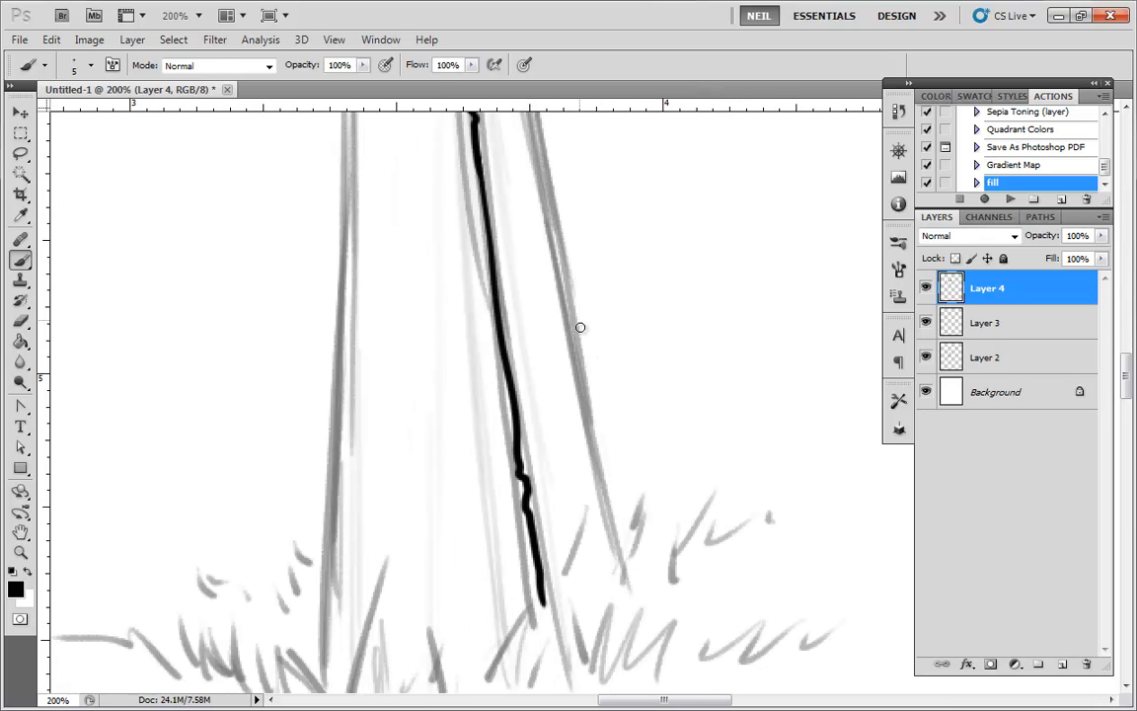
# Finish the post's outer right edge down to the ground and ink solid black grass blades at its foot.
pyautogui.press('space')
pyautogui.moveTo(557, 113); pyautogui.dragTo(554, 331)
pyautogui.press('space')
pyautogui.moveTo(512, 220)
pyautogui.mouseDown()
pyautogui.moveTo(569, 564)
pyautogui.moveTo(536, 236)
pyautogui.moveTo(541, 332)
pyautogui.moveTo(566, 419)
pyautogui.mouseUp()
pyautogui.press('space')
pyautogui.moveTo(566, 419)
pyautogui.mouseDown()
pyautogui.moveTo(579, 375)
pyautogui.moveTo(518, 429)
pyautogui.moveTo(447, 521)
pyautogui.mouseUp()
pyautogui.moveTo(488, 454); pyautogui.dragTo(478, 515)
pyautogui.moveTo(515, 457)
pyautogui.mouseDown()
pyautogui.moveTo(485, 527)
pyautogui.moveTo(521, 424)
pyautogui.moveTo(542, 414)
pyautogui.moveTo(546, 474)
pyautogui.moveTo(598, 348)
pyautogui.mouseUp()
pyautogui.moveTo(557, 392)
pyautogui.mouseDown()
pyautogui.moveTo(578, 414)
pyautogui.moveTo(570, 449)
pyautogui.moveTo(540, 413)
pyautogui.moveTo(541, 373)
pyautogui.moveTo(500, 437)
pyautogui.mouseUp()
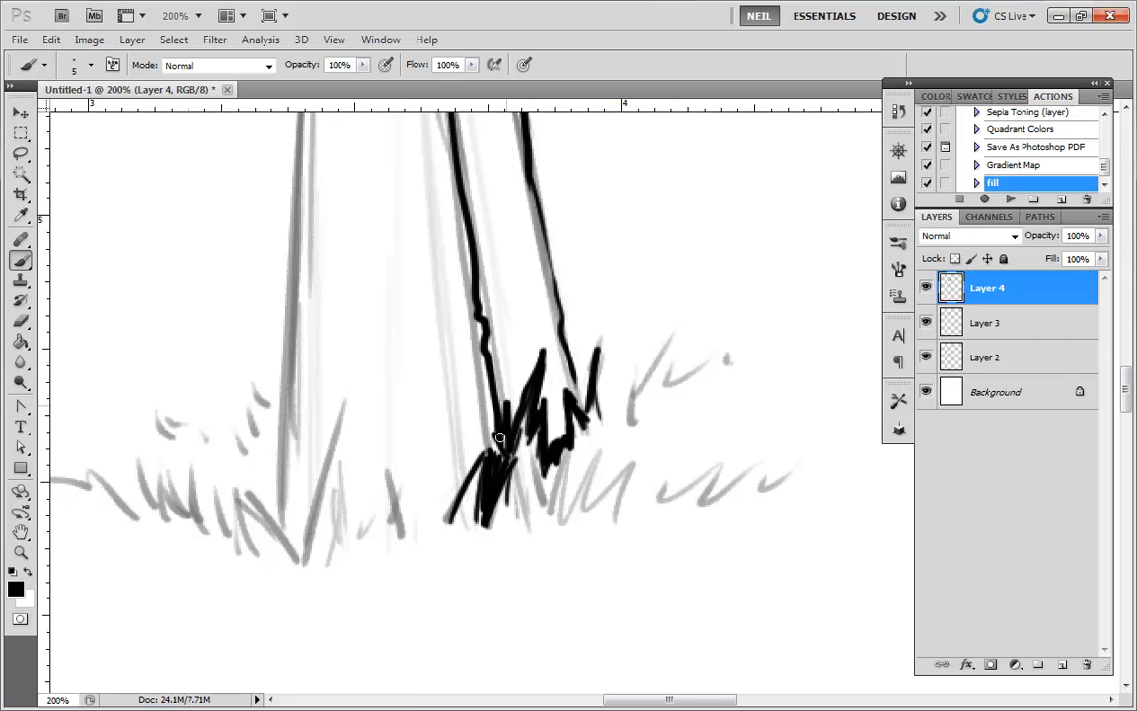
pyautogui.moveTo(565, 383)
pyautogui.mouseDown()
pyautogui.moveTo(550, 425)
pyautogui.moveTo(543, 379)
pyautogui.moveTo(553, 405)
pyautogui.moveTo(528, 368)
pyautogui.moveTo(506, 429)
pyautogui.mouseUp()
pyautogui.moveTo(524, 385); pyautogui.dragTo(504, 439)
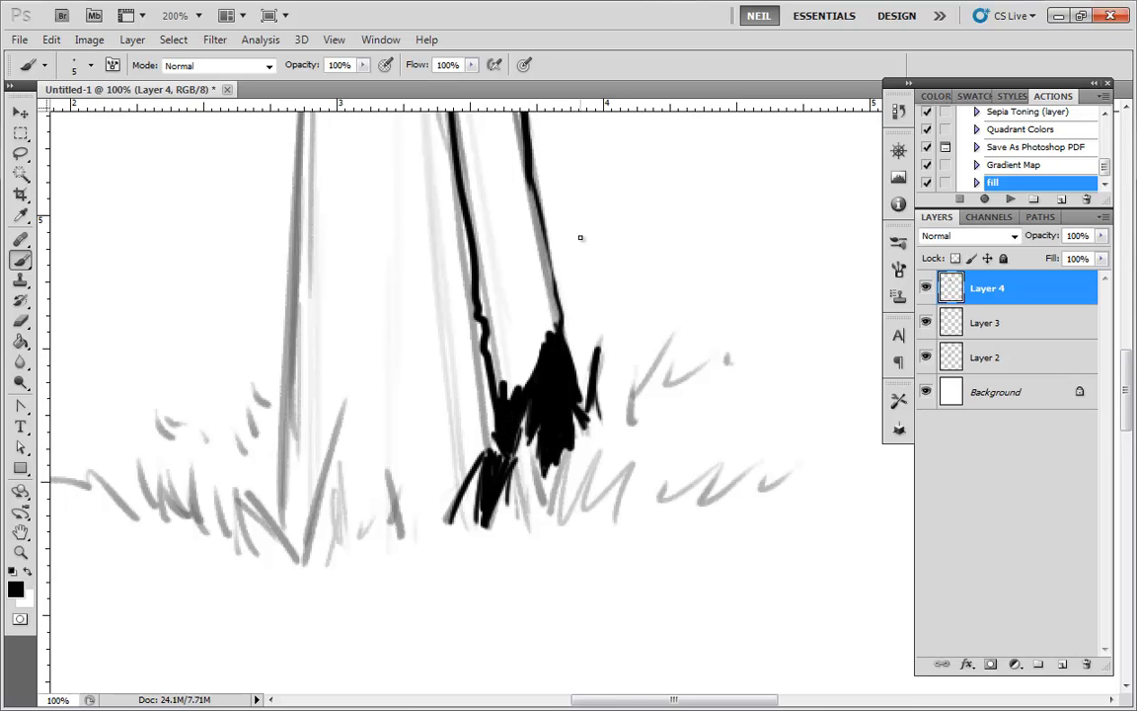
# Select the enclosed side face of the post and right arm's underside, fill it black with the fill action, and deselect.
pyautogui.hotkey('ctrl', '-')
pyautogui.hotkey('ctrl', '-')
pyautogui.moveTo(582, 236); pyautogui.dragTo(625, 454)
pyautogui.click(20, 172)
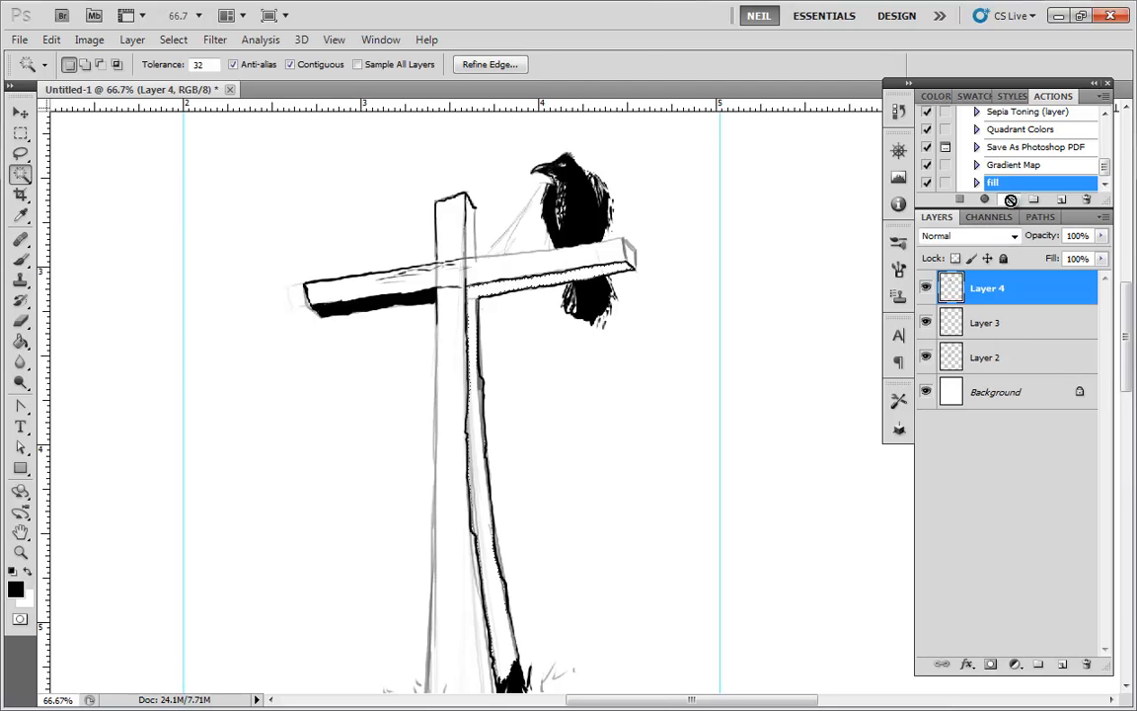
pyautogui.click(482, 424)
pyautogui.click(20, 135)
pyautogui.click(64, 161)
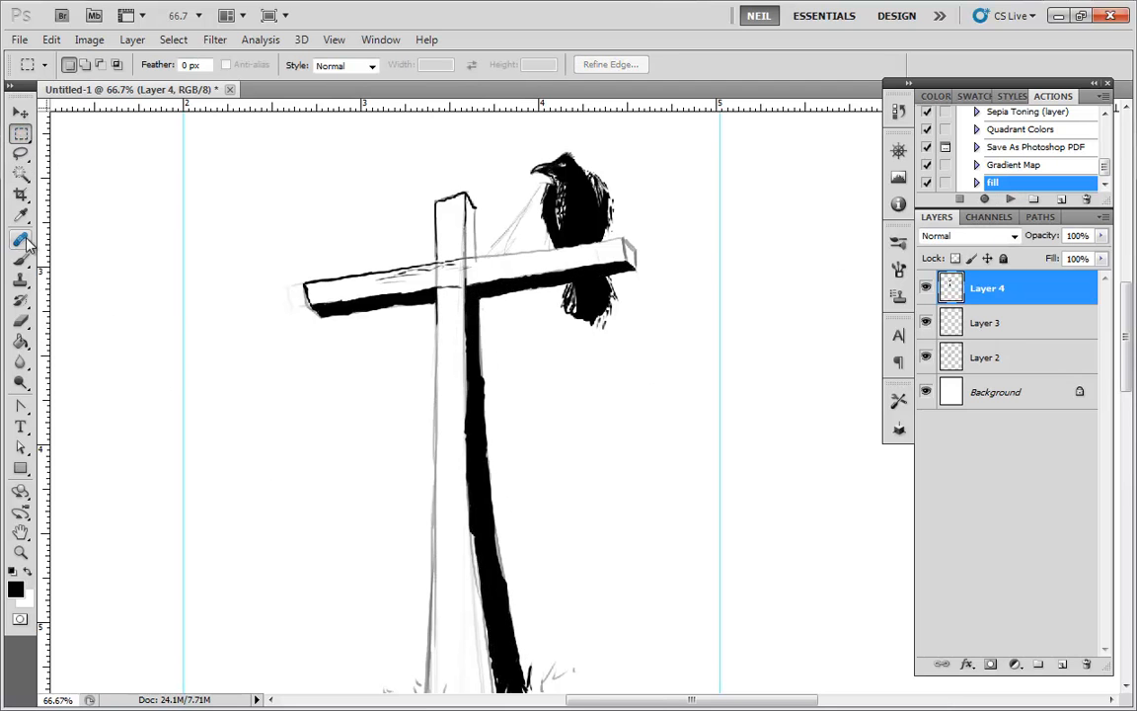
# Paint the side face of the post's top section above the crossbeam solid black.
pyautogui.click(21, 259)
pyautogui.hotkey('ctrl', '+')
pyautogui.moveTo(549, 388); pyautogui.dragTo(599, 561)
pyautogui.hotkey('ctrl', '+')
pyautogui.hotkey('ctrl', '+')
pyautogui.moveTo(364, 236); pyautogui.dragTo(644, 434)
pyautogui.moveTo(453, 216); pyautogui.dragTo(455, 434)
pyautogui.moveTo(502, 227); pyautogui.dragTo(501, 449)
pyautogui.moveTo(495, 238)
pyautogui.mouseDown()
pyautogui.moveTo(467, 193)
pyautogui.moveTo(460, 259)
pyautogui.moveTo(475, 282)
pyautogui.moveTo(464, 296)
pyautogui.moveTo(490, 318)
pyautogui.moveTo(462, 360)
pyautogui.moveTo(489, 440)
pyautogui.moveTo(474, 404)
pyautogui.moveTo(490, 400)
pyautogui.mouseUp()
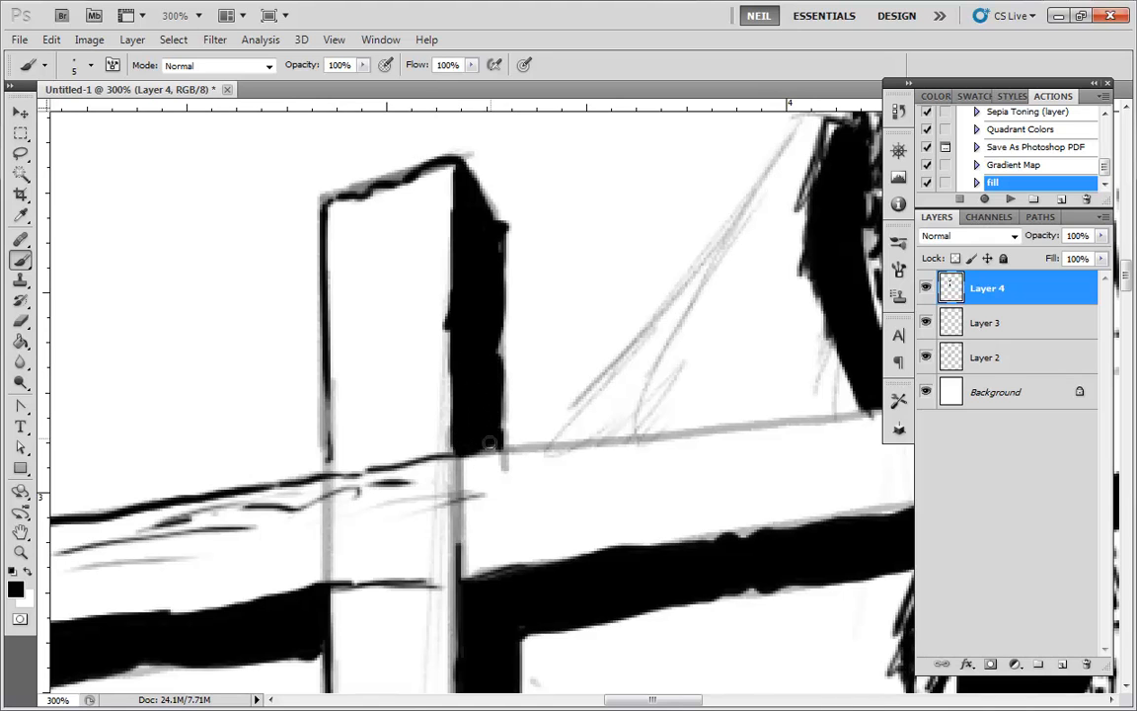
# Draw the first vertical wood grain strokes near the left edge of the post top's front face, undoing the last three.
pyautogui.moveTo(483, 296); pyautogui.dragTo(555, 308)
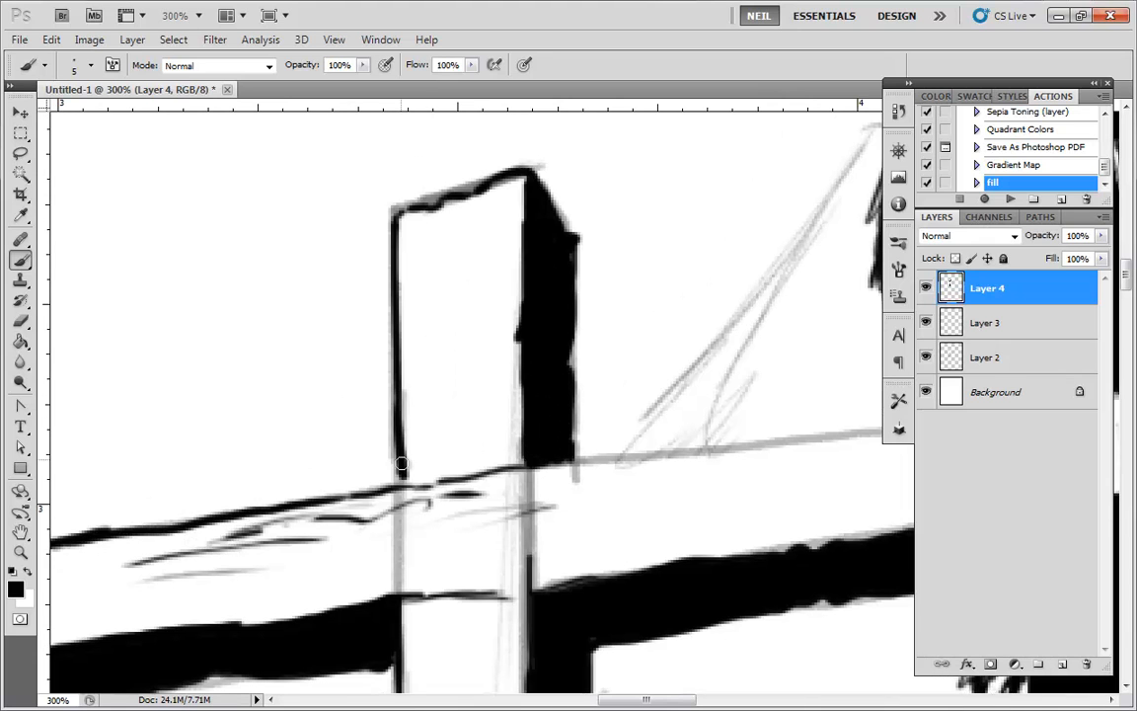
pyautogui.moveTo(427, 366); pyautogui.dragTo(435, 332)
pyautogui.moveTo(404, 200)
pyautogui.mouseDown()
pyautogui.moveTo(400, 306)
pyautogui.moveTo(416, 223)
pyautogui.moveTo(429, 352)
pyautogui.mouseUp()
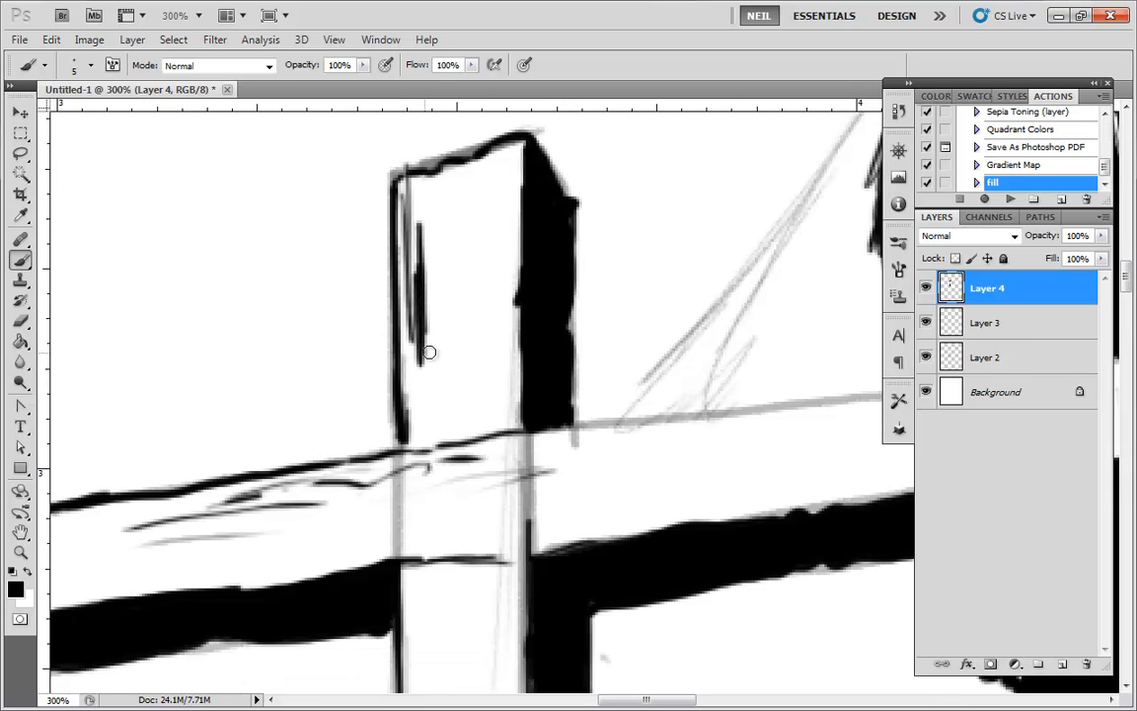
pyautogui.moveTo(435, 259); pyautogui.dragTo(435, 381)
pyautogui.moveTo(437, 208); pyautogui.dragTo(434, 267)
pyautogui.moveTo(452, 175)
pyautogui.mouseDown()
pyautogui.moveTo(450, 335)
pyautogui.moveTo(428, 344)
pyautogui.moveTo(438, 346)
pyautogui.mouseUp()
pyautogui.hotkey('ctrl', 'alt', 'z')
pyautogui.hotkey('ctrl', 'alt', 'z')
pyautogui.hotkey('ctrl', 'alt', 'z')
# Draw dense vertical wood grain strokes through the middle of the post top's front face down to the crossbeam.
pyautogui.moveTo(441, 300); pyautogui.dragTo(434, 364)
pyautogui.moveTo(428, 264); pyautogui.dragTo(431, 357)
pyautogui.moveTo(445, 304); pyautogui.dragTo(450, 373)
pyautogui.moveTo(455, 210); pyautogui.dragTo(460, 395)
pyautogui.moveTo(462, 311); pyautogui.dragTo(467, 410)
pyautogui.moveTo(479, 243); pyautogui.dragTo(477, 375)
pyautogui.moveTo(471, 308); pyautogui.dragTo(467, 403)
pyautogui.moveTo(461, 273)
pyautogui.mouseDown()
pyautogui.moveTo(463, 393)
pyautogui.moveTo(464, 361)
pyautogui.mouseUp()
pyautogui.moveTo(441, 297)
pyautogui.mouseDown()
pyautogui.moveTo(444, 355)
pyautogui.moveTo(479, 410)
pyautogui.mouseUp()
pyautogui.moveTo(482, 377)
pyautogui.mouseDown()
pyautogui.moveTo(477, 302)
pyautogui.moveTo(477, 398)
pyautogui.moveTo(477, 378)
pyautogui.moveTo(492, 440)
pyautogui.mouseUp()
pyautogui.moveTo(500, 396); pyautogui.dragTo(498, 440)
# Shade the right part of the post top's front face almost solid black with long vertical grain strokes.
pyautogui.moveTo(404, 337)
pyautogui.mouseDown()
pyautogui.moveTo(426, 446)
pyautogui.moveTo(439, 449)
pyautogui.moveTo(428, 188)
pyautogui.moveTo(437, 301)
pyautogui.mouseUp()
pyautogui.moveTo(470, 187); pyautogui.dragTo(476, 226)
pyautogui.moveTo(516, 146); pyautogui.dragTo(515, 304)
pyautogui.moveTo(500, 189); pyautogui.dragTo(507, 393)
pyautogui.moveTo(501, 296); pyautogui.dragTo(499, 404)
pyautogui.moveTo(493, 259)
pyautogui.mouseDown()
pyautogui.moveTo(484, 381)
pyautogui.moveTo(464, 178)
pyautogui.moveTo(476, 202)
pyautogui.moveTo(499, 190)
pyautogui.moveTo(489, 361)
pyautogui.moveTo(527, 231)
pyautogui.mouseUp()
pyautogui.hotkey('ctrl', '-')
pyautogui.hotkey('ctrl', '-')
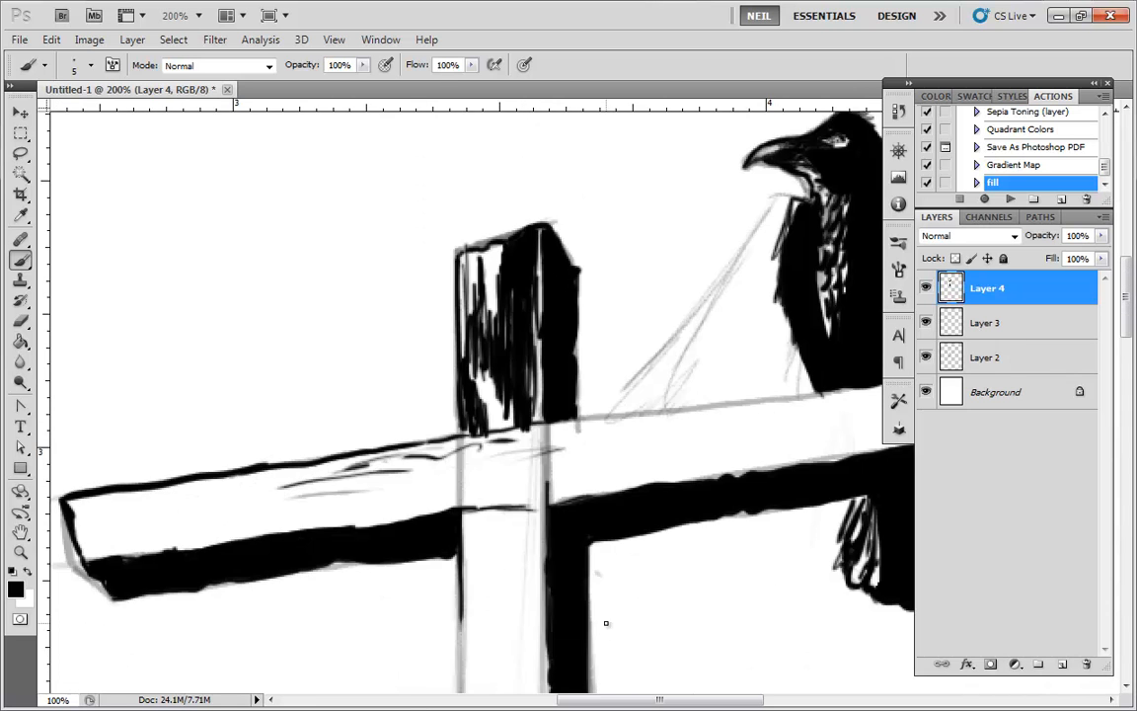
pyautogui.hotkey('ctrl', '+')
pyautogui.hotkey('ctrl', '+')
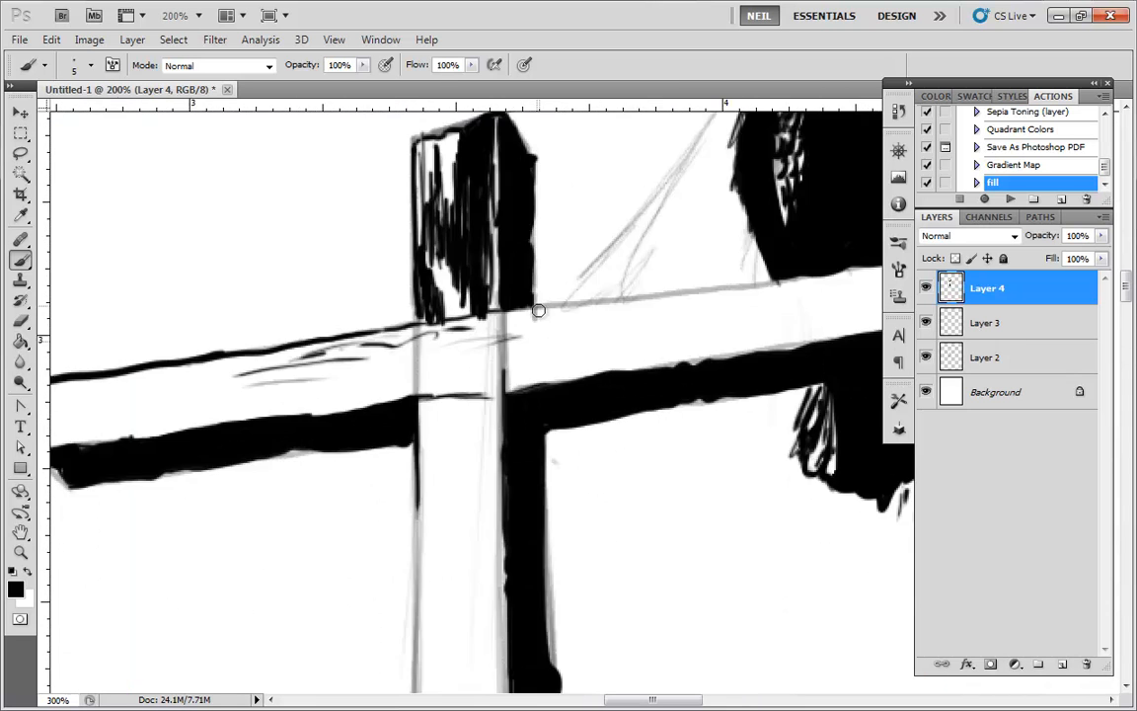
# Draw lengthwise wood grain strokes on the crossbeam's front face where it crosses the post.
pyautogui.moveTo(515, 300)
pyautogui.mouseDown()
pyautogui.moveTo(498, 317)
pyautogui.moveTo(428, 300)
pyautogui.mouseUp()
pyautogui.moveTo(548, 423); pyautogui.dragTo(543, 264)
pyautogui.moveTo(583, 210)
pyautogui.mouseDown()
pyautogui.moveTo(360, 200)
pyautogui.moveTo(461, 228)
pyautogui.mouseUp()
pyautogui.moveTo(688, 277); pyautogui.dragTo(494, 306)
pyautogui.moveTo(456, 307); pyautogui.dragTo(688, 276)
pyautogui.moveTo(484, 291); pyautogui.dragTo(377, 310)
pyautogui.moveTo(548, 264)
pyautogui.mouseDown()
pyautogui.moveTo(400, 288)
pyautogui.moveTo(559, 262)
pyautogui.mouseUp()
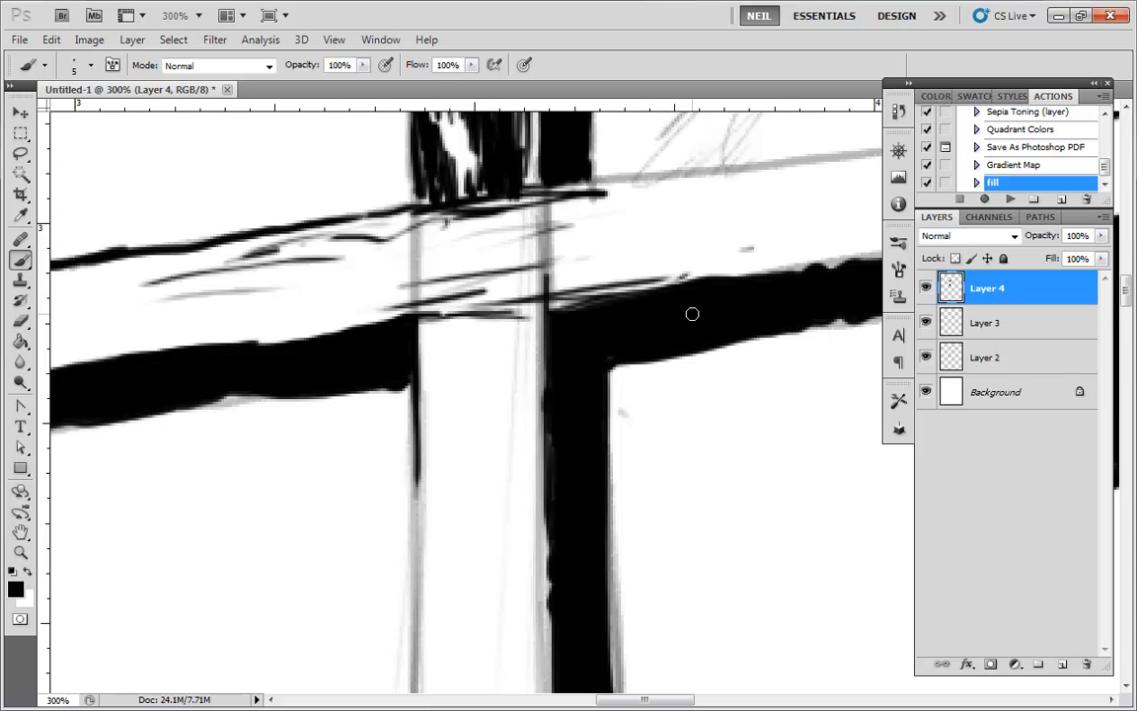
# Ink the right arm's top edge from tip to post and paint its end face solid black.
pyautogui.hotkey('ctrl', '-')
pyautogui.hotkey('ctrl', '-')
pyautogui.hotkey('ctrl', '+')
pyautogui.hotkey('ctrl', '+')
pyautogui.moveTo(796, 237); pyautogui.dragTo(459, 425)
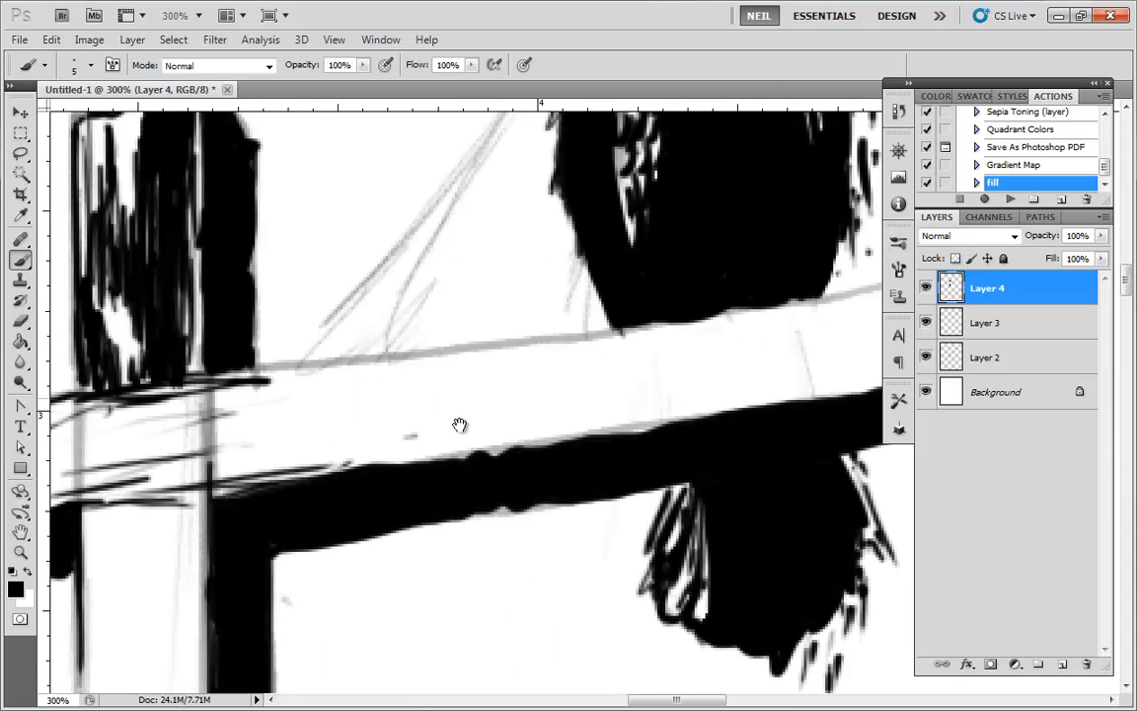
pyautogui.moveTo(843, 327); pyautogui.dragTo(549, 382)
pyautogui.moveTo(628, 356)
pyautogui.mouseDown()
pyautogui.moveTo(630, 426)
pyautogui.moveTo(664, 383)
pyautogui.moveTo(677, 399)
pyautogui.moveTo(679, 472)
pyautogui.mouseUp()
pyautogui.moveTo(629, 358)
pyautogui.mouseDown()
pyautogui.moveTo(634, 396)
pyautogui.moveTo(647, 375)
pyautogui.moveTo(661, 400)
pyautogui.moveTo(652, 435)
pyautogui.moveTo(813, 433)
pyautogui.mouseUp()
pyautogui.moveTo(811, 342)
pyautogui.mouseDown()
pyautogui.moveTo(453, 404)
pyautogui.moveTo(150, 424)
pyautogui.mouseUp()
pyautogui.hotkey('ctrl', '-')
pyautogui.hotkey('ctrl', '-')
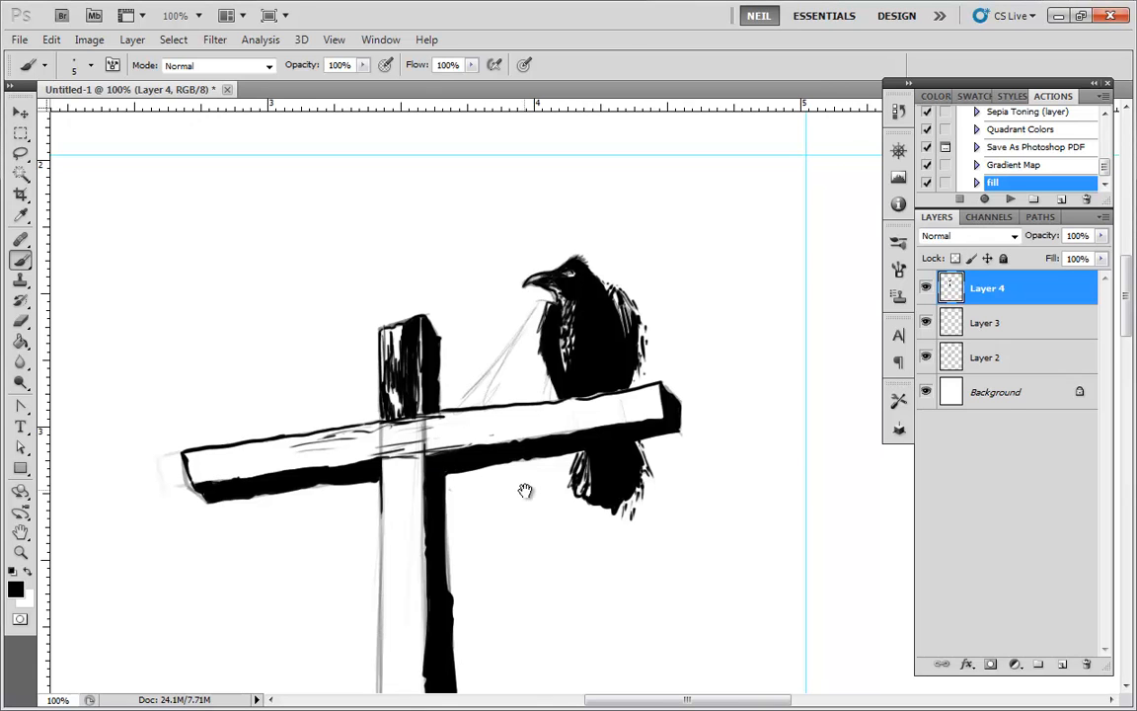
pyautogui.moveTo(525, 491); pyautogui.dragTo(526, 381)
pyautogui.hotkey('ctrl', '+')
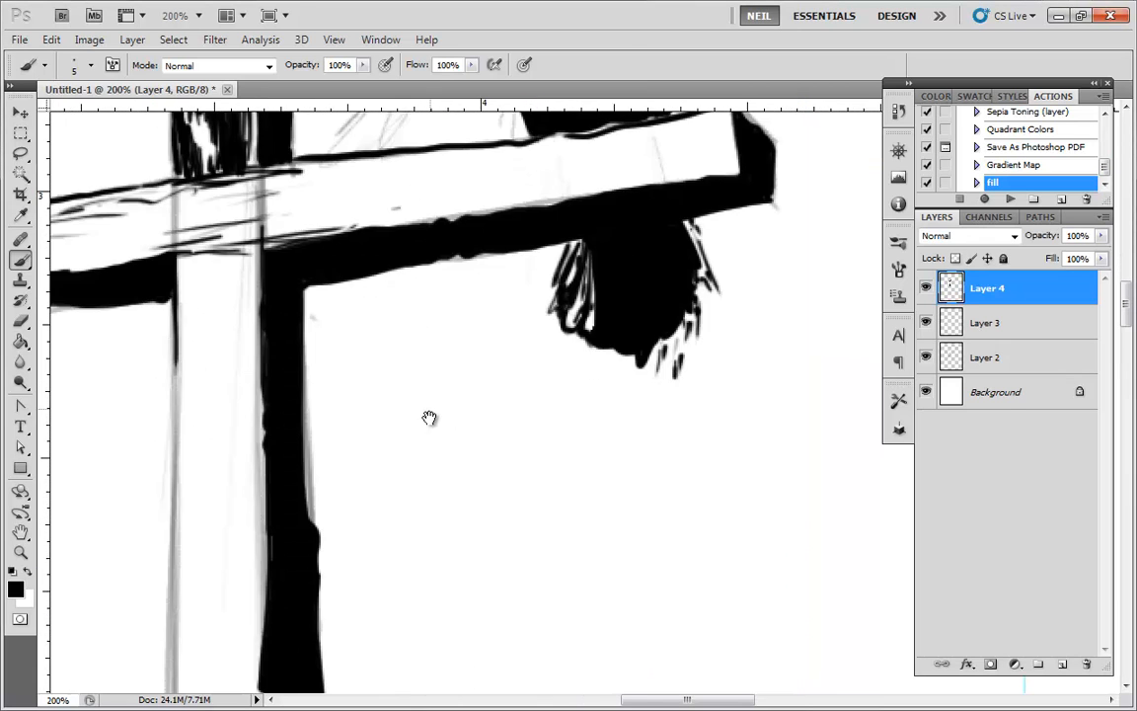
pyautogui.moveTo(403, 419); pyautogui.dragTo(591, 393)
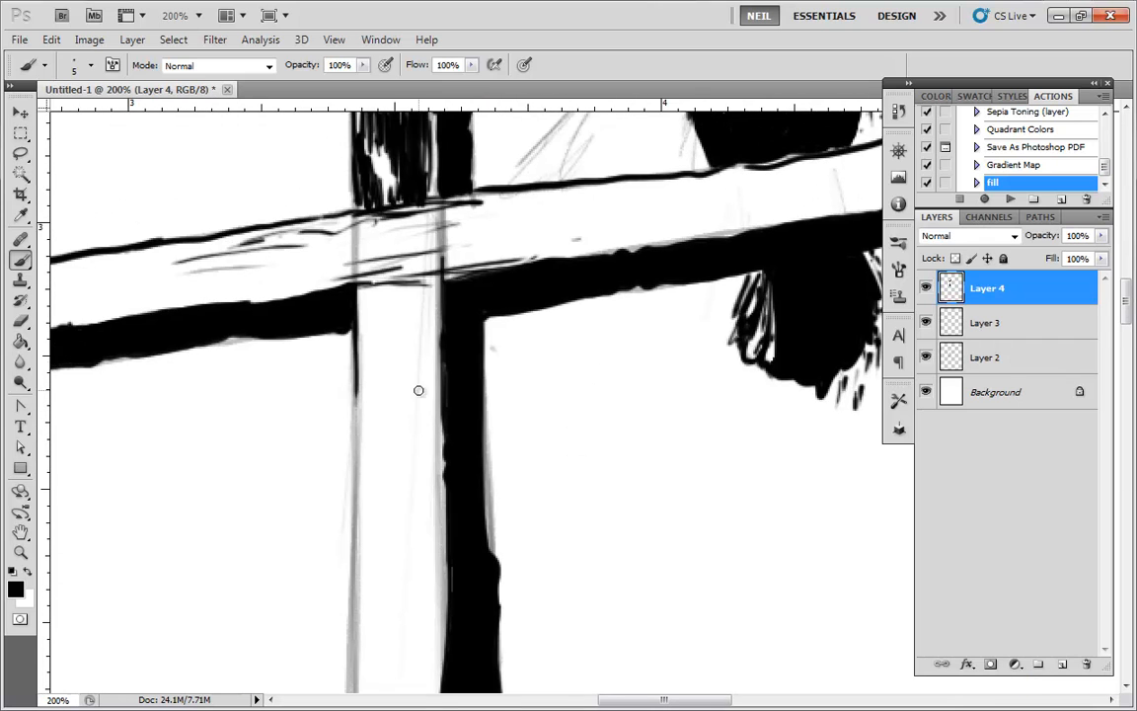
pyautogui.hotkey('ctrl', '-')
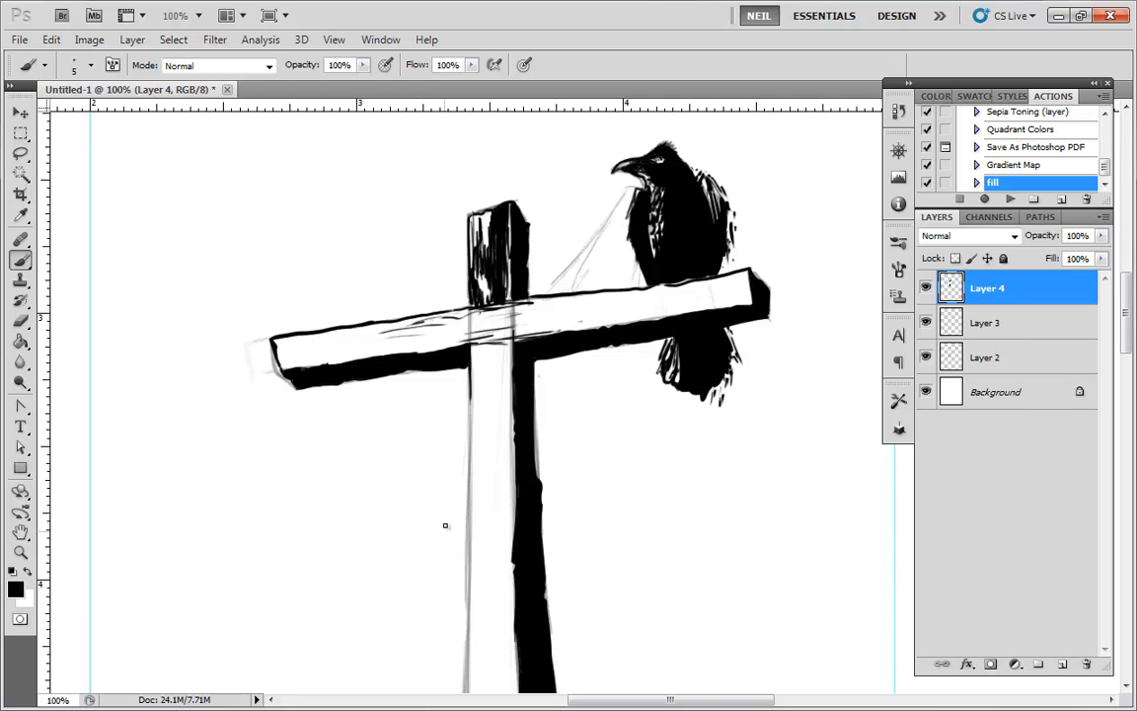
# Draw lengthwise wood grain strokes on the right arm's front face from the tip inward beneath the bird.
pyautogui.hotkey('ctrl', '+')
pyautogui.hotkey('ctrl', '+')
pyautogui.moveTo(639, 355); pyautogui.dragTo(445, 421)
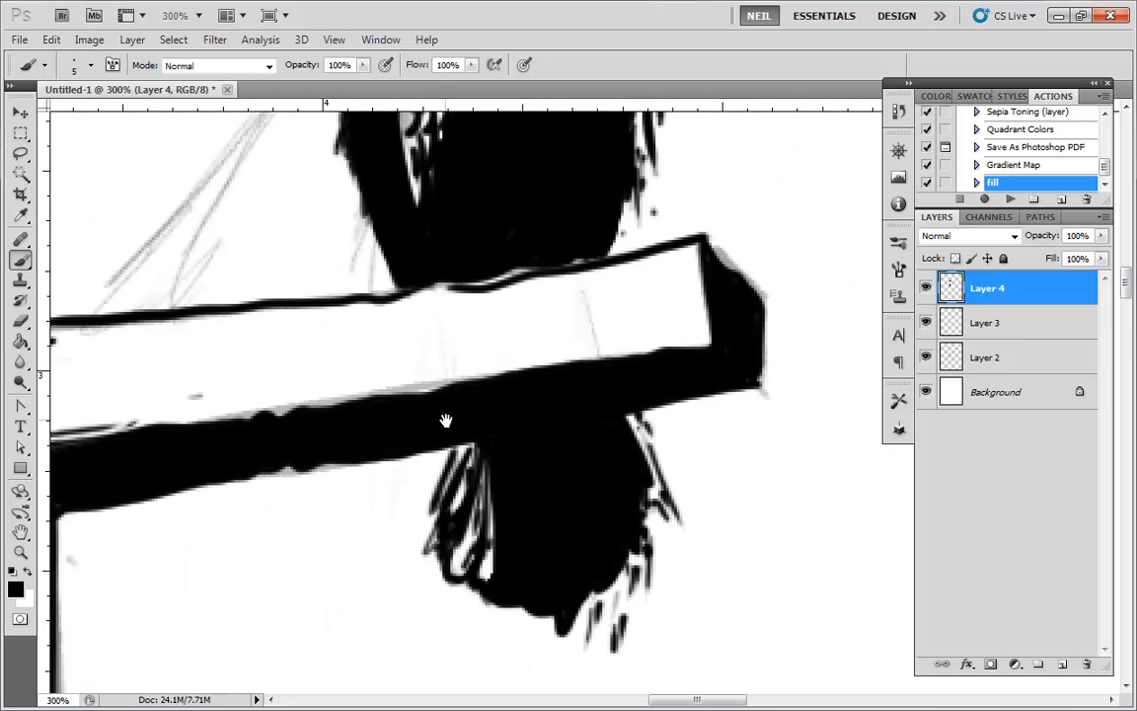
pyautogui.moveTo(692, 254)
pyautogui.mouseDown()
pyautogui.moveTo(695, 289)
pyautogui.moveTo(682, 279)
pyautogui.moveTo(693, 284)
pyautogui.moveTo(641, 316)
pyautogui.mouseUp()
pyautogui.moveTo(691, 312)
pyautogui.mouseDown()
pyautogui.moveTo(601, 325)
pyautogui.moveTo(648, 321)
pyautogui.moveTo(643, 337)
pyautogui.moveTo(533, 347)
pyautogui.moveTo(584, 334)
pyautogui.mouseUp()
pyautogui.moveTo(620, 376)
pyautogui.mouseDown()
pyautogui.moveTo(851, 321)
pyautogui.moveTo(723, 307)
pyautogui.mouseUp()
pyautogui.moveTo(829, 288); pyautogui.dragTo(683, 316)
pyautogui.moveTo(794, 292); pyautogui.dragTo(667, 318)
pyautogui.moveTo(825, 272); pyautogui.dragTo(663, 311)
pyautogui.moveTo(769, 291)
pyautogui.mouseDown()
pyautogui.moveTo(629, 329)
pyautogui.moveTo(544, 335)
pyautogui.mouseUp()
pyautogui.moveTo(582, 334); pyautogui.dragTo(799, 282)
pyautogui.moveTo(837, 255)
pyautogui.mouseDown()
pyautogui.moveTo(685, 299)
pyautogui.moveTo(623, 333)
pyautogui.mouseUp()
# Continue the wood grain strokes along the right arm's front face toward the post and add finishing strokes below the bird.
pyautogui.moveTo(538, 345); pyautogui.dragTo(639, 319)
pyautogui.moveTo(639, 318); pyautogui.dragTo(474, 354)
pyautogui.moveTo(239, 386); pyautogui.dragTo(433, 342)
pyautogui.moveTo(385, 356)
pyautogui.mouseDown()
pyautogui.moveTo(313, 363)
pyautogui.moveTo(578, 316)
pyautogui.moveTo(336, 369)
pyautogui.mouseUp()
pyautogui.moveTo(284, 364)
pyautogui.mouseDown()
pyautogui.moveTo(462, 344)
pyautogui.moveTo(722, 289)
pyautogui.mouseUp()
pyautogui.moveTo(722, 289); pyautogui.dragTo(525, 333)
pyautogui.moveTo(431, 334); pyautogui.dragTo(392, 334)
pyautogui.moveTo(569, 300); pyautogui.dragTo(227, 377)
pyautogui.scroll(-2, 593, 325)
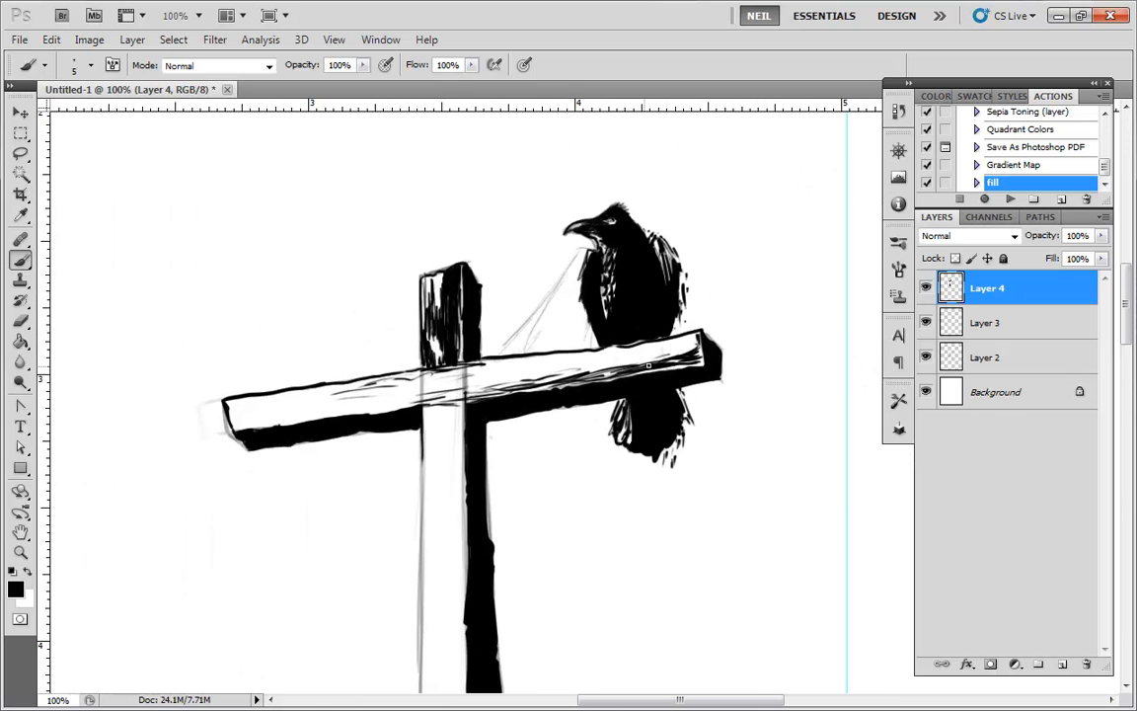
pyautogui.moveTo(671, 351); pyautogui.dragTo(620, 366)
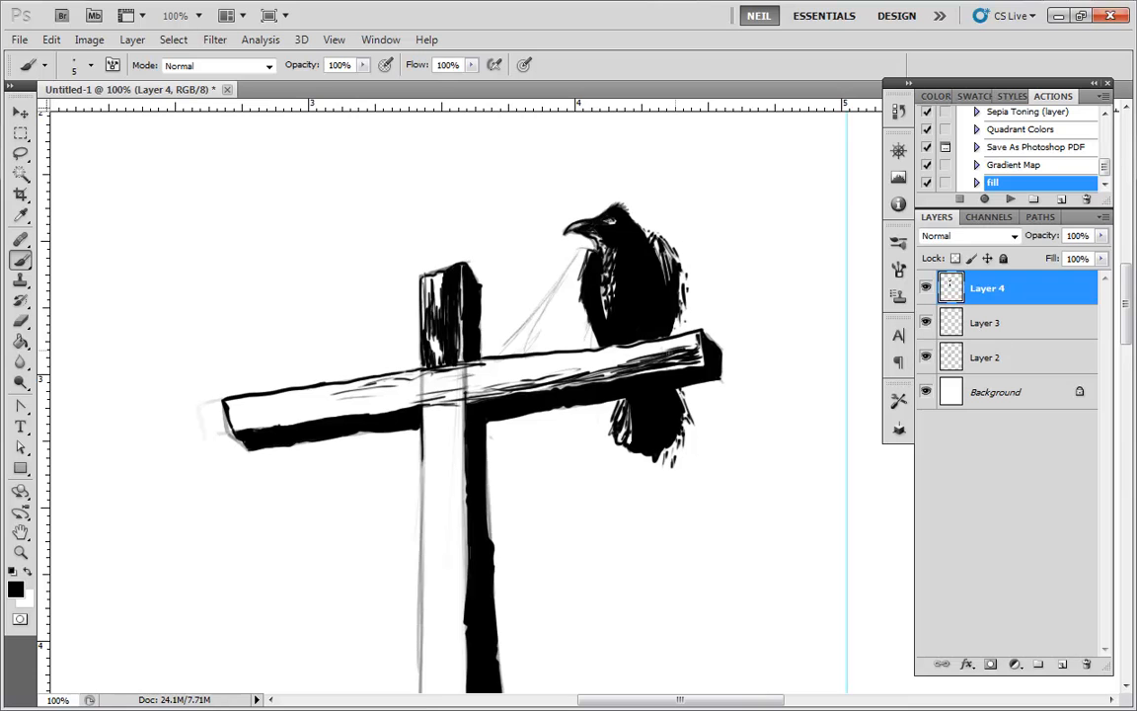
# Add darker lengthwise wood grain strokes to the right arm's front face between the bird and the post.
pyautogui.moveTo(689, 340); pyautogui.dragTo(624, 360)
pyautogui.moveTo(671, 349); pyautogui.dragTo(638, 365)
pyautogui.moveTo(669, 353)
pyautogui.mouseDown()
pyautogui.moveTo(572, 369)
pyautogui.moveTo(585, 369)
pyautogui.mouseUp()
pyautogui.moveTo(614, 361)
pyautogui.mouseDown()
pyautogui.moveTo(506, 365)
pyautogui.moveTo(549, 362)
pyautogui.moveTo(539, 365)
pyautogui.mouseUp()
pyautogui.moveTo(549, 361)
pyautogui.mouseDown()
pyautogui.moveTo(512, 368)
pyautogui.moveTo(773, 348)
pyautogui.mouseUp()
# Build up dense black wood grain along the right arm's front face, leaving thin white highlights.
pyautogui.hotkey('ctrl', '+')
pyautogui.moveTo(744, 323); pyautogui.dragTo(579, 336)
pyautogui.moveTo(779, 300); pyautogui.dragTo(515, 342)
pyautogui.moveTo(748, 334); pyautogui.dragTo(610, 348)
pyautogui.moveTo(750, 326); pyautogui.dragTo(588, 353)
pyautogui.moveTo(717, 330); pyautogui.dragTo(586, 345)
pyautogui.moveTo(790, 318); pyautogui.dragTo(686, 334)
pyautogui.moveTo(710, 325); pyautogui.dragTo(578, 345)
pyautogui.moveTo(697, 314); pyautogui.dragTo(596, 332)
pyautogui.moveTo(728, 301); pyautogui.dragTo(685, 315)
pyautogui.moveTo(742, 298)
pyautogui.mouseDown()
pyautogui.moveTo(673, 329)
pyautogui.moveTo(699, 322)
pyautogui.mouseUp()
pyautogui.moveTo(769, 292)
pyautogui.mouseDown()
pyautogui.moveTo(722, 309)
pyautogui.moveTo(685, 302)
pyautogui.mouseUp()
pyautogui.moveTo(766, 290); pyautogui.dragTo(604, 322)
pyautogui.moveTo(696, 310); pyautogui.dragTo(652, 320)
pyautogui.moveTo(760, 280)
pyautogui.mouseDown()
pyautogui.moveTo(650, 296)
pyautogui.moveTo(738, 286)
pyautogui.mouseUp()
pyautogui.moveTo(785, 253); pyautogui.dragTo(683, 272)
# Darken the wood grain where the crossbeam crosses the post and extend the strokes onto the left arm.
pyautogui.moveTo(587, 294); pyautogui.dragTo(488, 314)
pyautogui.moveTo(586, 338); pyautogui.dragTo(479, 365)
pyautogui.moveTo(588, 352); pyautogui.dragTo(415, 378)
pyautogui.moveTo(602, 347); pyautogui.dragTo(419, 373)
pyautogui.moveTo(653, 314); pyautogui.dragTo(489, 337)
pyautogui.moveTo(590, 318); pyautogui.dragTo(296, 360)
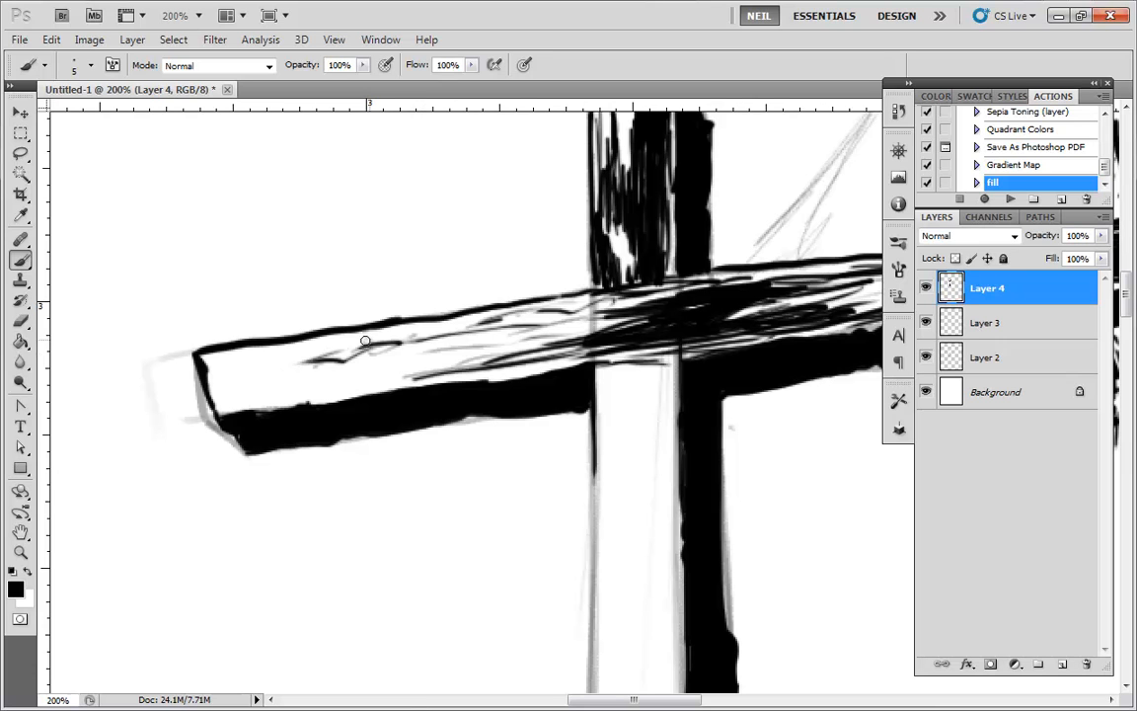
# Draw wood grain strokes along the left arm's front face, dense near the post and thinning toward the tip.
pyautogui.moveTo(404, 340); pyautogui.dragTo(249, 366)
pyautogui.moveTo(415, 342); pyautogui.dragTo(527, 335)
pyautogui.moveTo(578, 336); pyautogui.dragTo(369, 377)
pyautogui.moveTo(542, 339)
pyautogui.mouseDown()
pyautogui.moveTo(399, 366)
pyautogui.moveTo(437, 357)
pyautogui.mouseUp()
pyautogui.moveTo(579, 343); pyautogui.dragTo(454, 374)
pyautogui.moveTo(536, 351)
pyautogui.mouseDown()
pyautogui.moveTo(429, 363)
pyautogui.moveTo(395, 346)
pyautogui.mouseUp()
pyautogui.moveTo(567, 339); pyautogui.dragTo(474, 355)
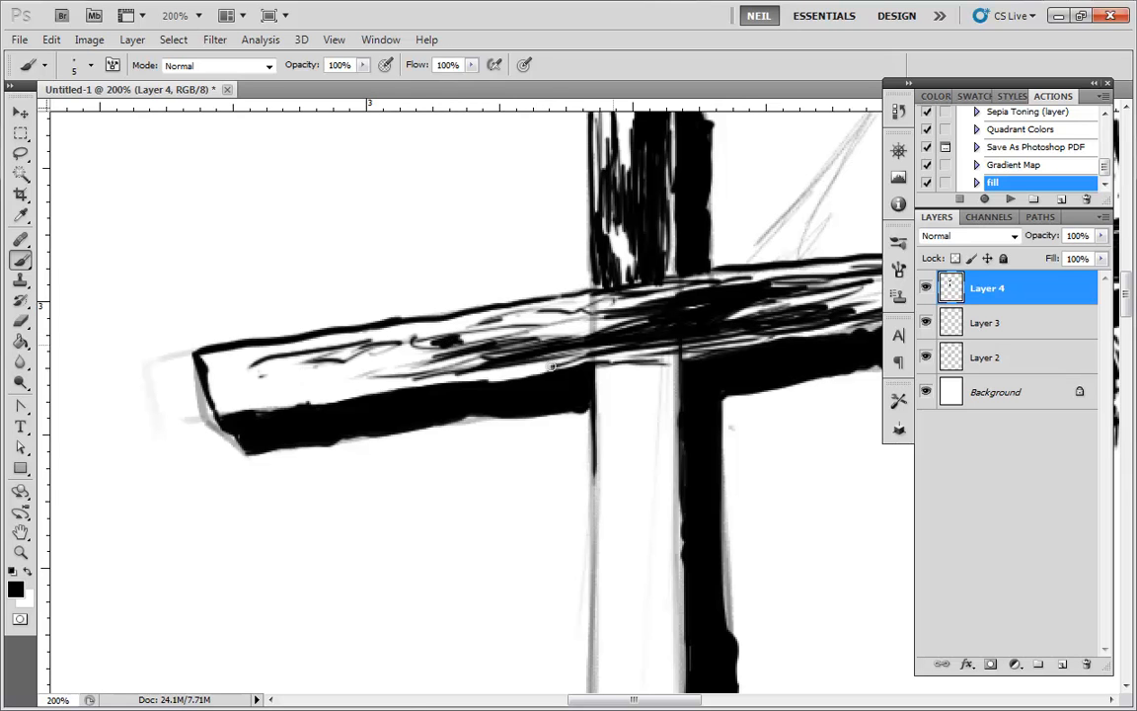
pyautogui.moveTo(552, 364); pyautogui.dragTo(355, 388)
pyautogui.hotkey('ctrl', '-')
pyautogui.hotkey('ctrl', '-')
pyautogui.hotkey('ctrl', '-')
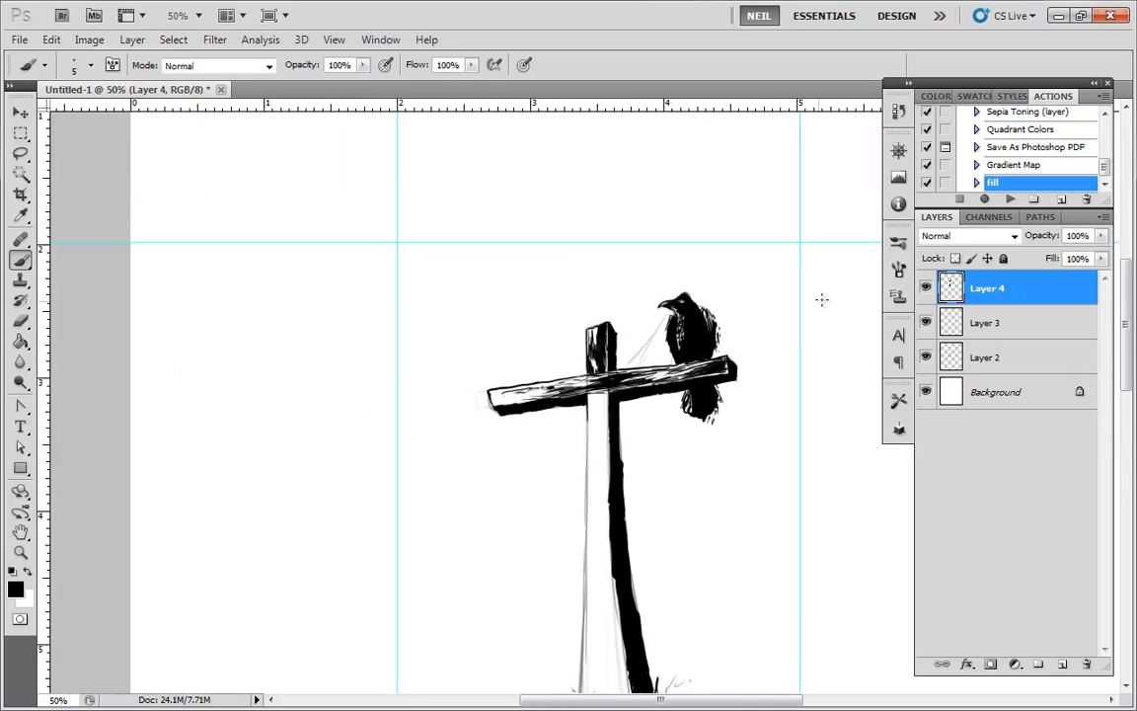
# Ink thin, broken grain lines down the post's front face along the edge of its black shadow side.
pyautogui.moveTo(724, 458); pyautogui.dragTo(691, 376)
pyautogui.hotkey('ctrl', '+')
pyautogui.moveTo(688, 489); pyautogui.dragTo(661, 305)
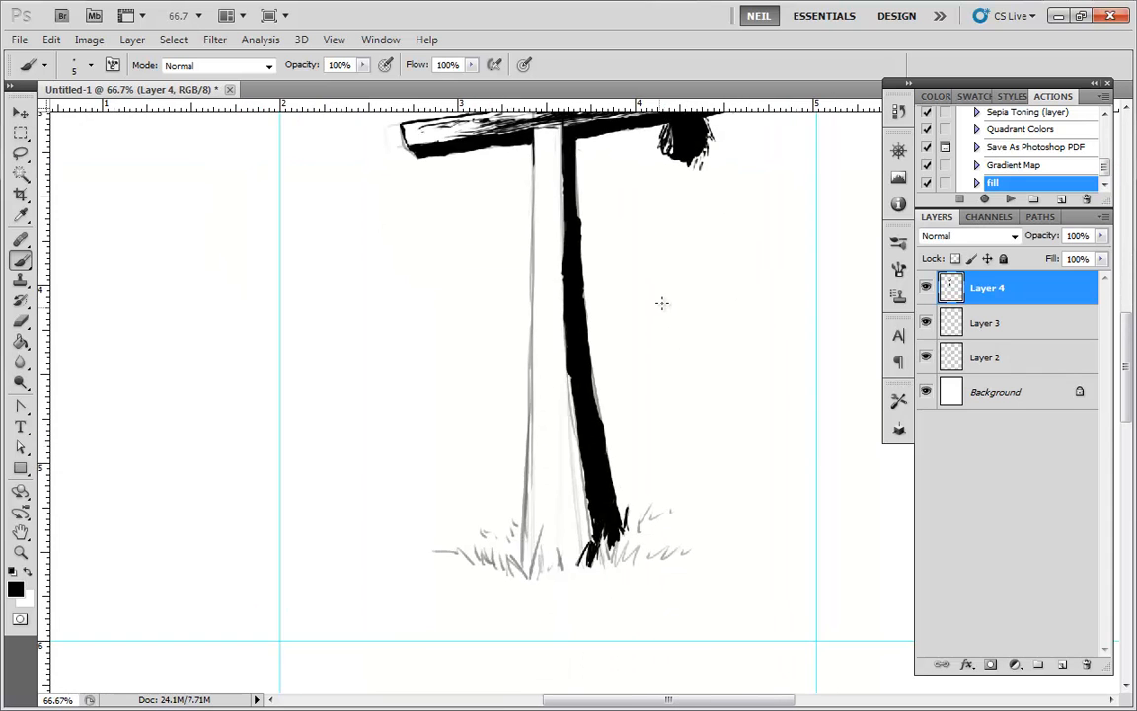
pyautogui.hotkey('ctrl', '+')
pyautogui.moveTo(637, 180); pyautogui.dragTo(597, 286)
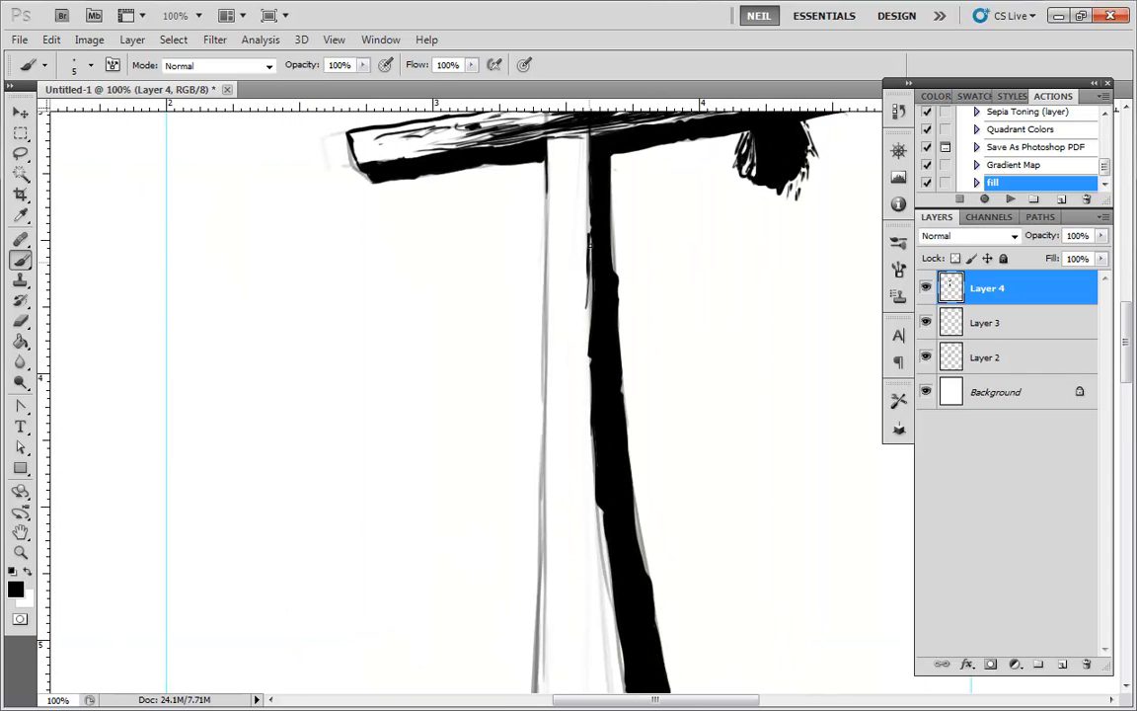
pyautogui.moveTo(585, 347); pyautogui.dragTo(586, 294)
pyautogui.moveTo(585, 279)
pyautogui.mouseDown()
pyautogui.moveTo(588, 219)
pyautogui.moveTo(588, 264)
pyautogui.mouseUp()
pyautogui.moveTo(589, 205); pyautogui.dragTo(590, 276)
pyautogui.moveTo(595, 368)
pyautogui.mouseDown()
pyautogui.moveTo(586, 226)
pyautogui.moveTo(582, 277)
pyautogui.mouseUp()
pyautogui.moveTo(581, 227); pyautogui.dragTo(578, 294)
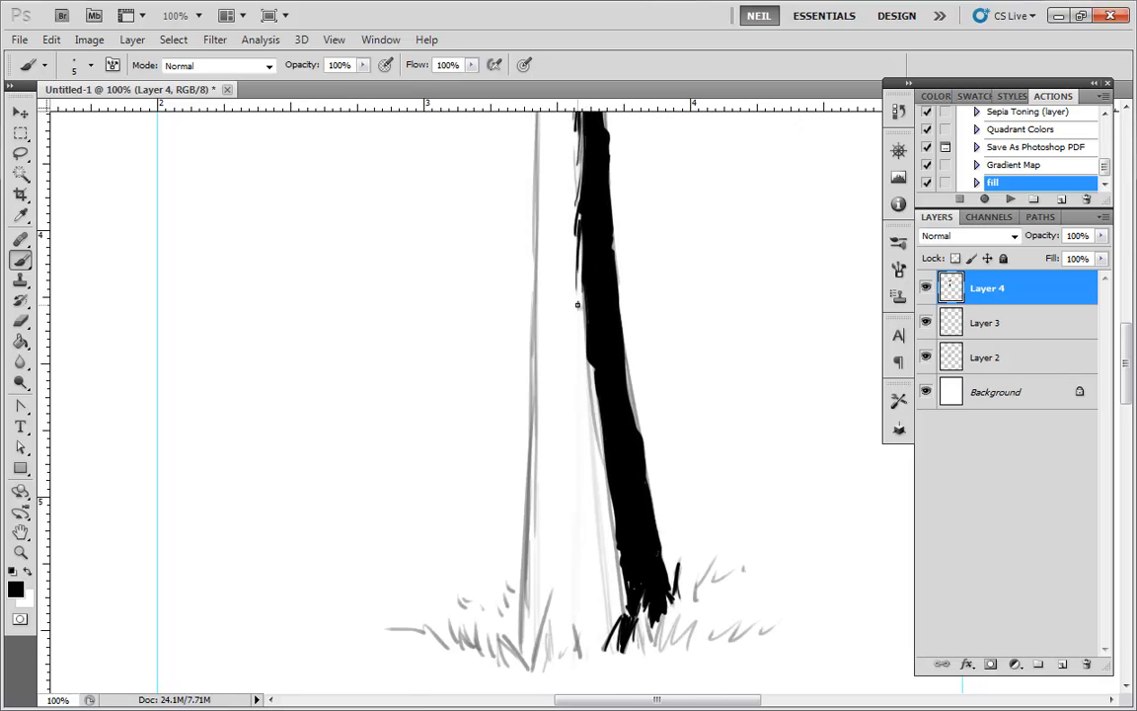
pyautogui.moveTo(585, 387); pyautogui.dragTo(584, 378)
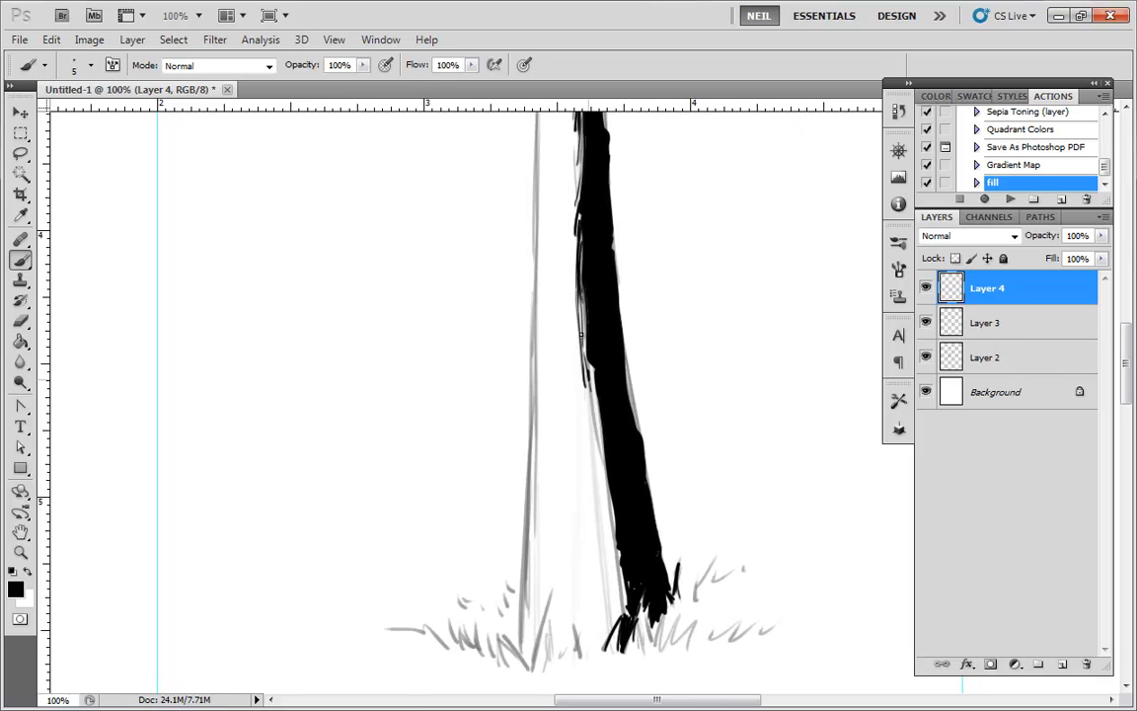
pyautogui.moveTo(580, 333); pyautogui.dragTo(593, 408)
pyautogui.moveTo(580, 296); pyautogui.dragTo(595, 417)
pyautogui.moveTo(598, 470); pyautogui.dragTo(610, 566)
# Ink the lower post's left outline down to the ground and draw black grass blades at its left corner.
pyautogui.moveTo(533, 314); pyautogui.dragTo(523, 582)
pyautogui.moveTo(562, 469); pyautogui.dragTo(550, 297)
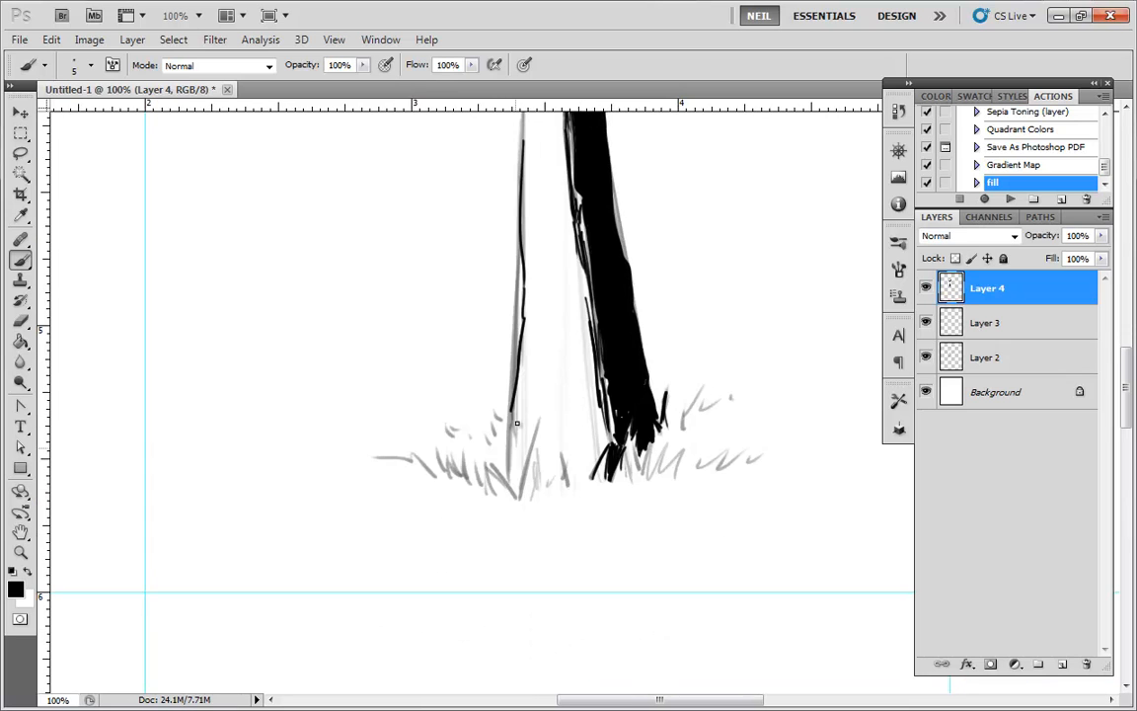
pyautogui.hotkey('ctrl', '+')
pyautogui.moveTo(435, 485); pyautogui.dragTo(562, 349)
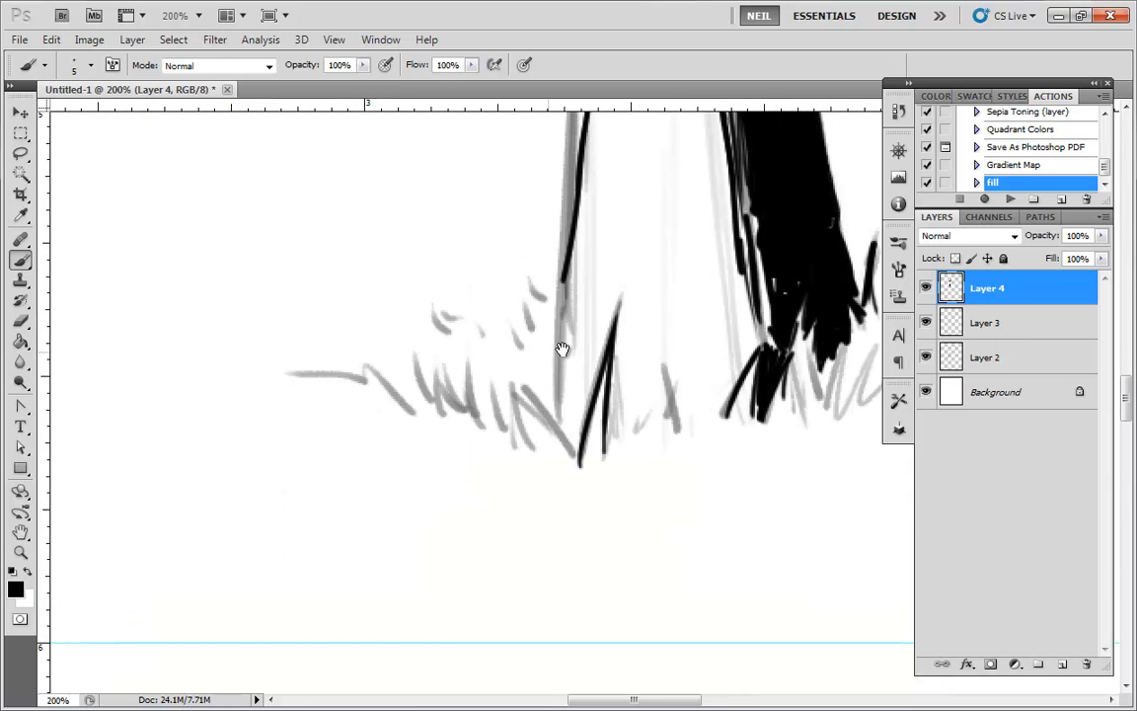
pyautogui.moveTo(576, 430)
pyautogui.mouseDown()
pyautogui.moveTo(553, 369)
pyautogui.moveTo(561, 450)
pyautogui.mouseUp()
pyautogui.moveTo(533, 403)
pyautogui.mouseDown()
pyautogui.moveTo(523, 424)
pyautogui.moveTo(532, 447)
pyautogui.mouseUp()
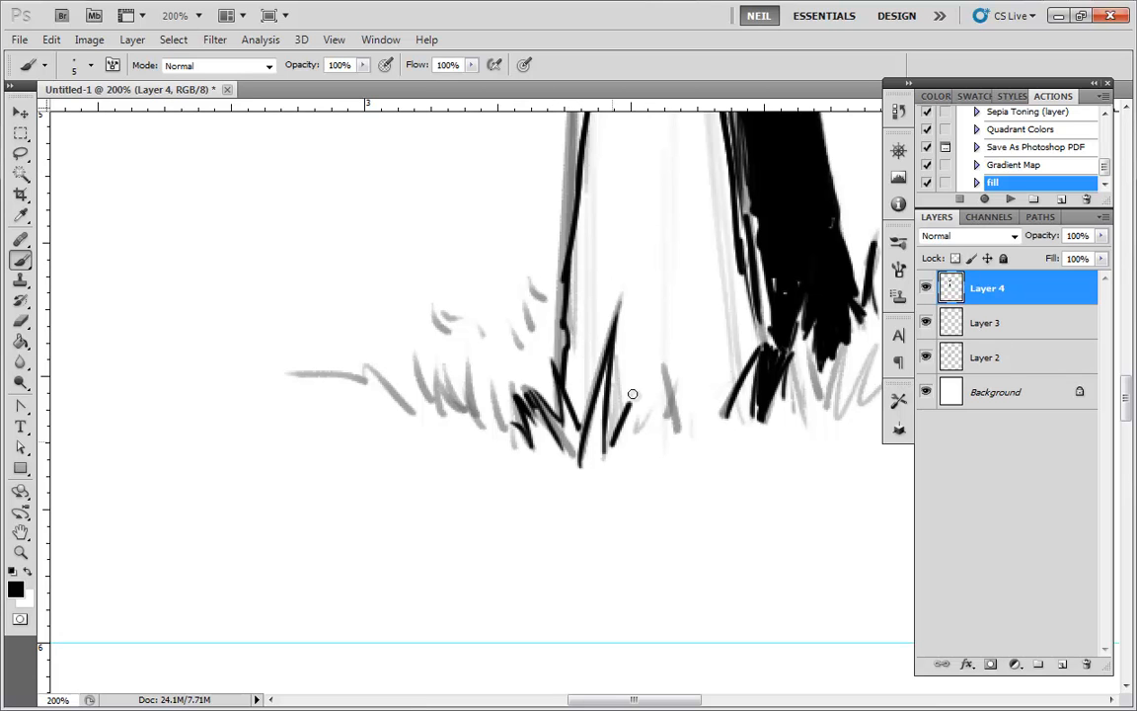
# Fill the foot of the post with dense black grass blades from its left corner across to the shadow side.
pyautogui.moveTo(655, 431); pyautogui.dragTo(669, 422)
pyautogui.moveTo(579, 405)
pyautogui.mouseDown()
pyautogui.moveTo(593, 375)
pyautogui.moveTo(572, 345)
pyautogui.moveTo(592, 296)
pyautogui.moveTo(602, 331)
pyautogui.moveTo(612, 286)
pyautogui.moveTo(580, 349)
pyautogui.moveTo(607, 296)
pyautogui.moveTo(617, 375)
pyautogui.moveTo(627, 286)
pyautogui.moveTo(652, 395)
pyautogui.moveTo(659, 325)
pyautogui.moveTo(667, 340)
pyautogui.mouseUp()
pyautogui.moveTo(635, 419)
pyautogui.mouseDown()
pyautogui.moveTo(639, 228)
pyautogui.moveTo(637, 326)
pyautogui.moveTo(652, 399)
pyautogui.moveTo(675, 426)
pyautogui.moveTo(700, 335)
pyautogui.moveTo(730, 414)
pyautogui.moveTo(755, 320)
pyautogui.moveTo(728, 413)
pyautogui.mouseUp()
pyautogui.moveTo(759, 343)
pyautogui.mouseDown()
pyautogui.moveTo(714, 158)
pyautogui.moveTo(732, 335)
pyautogui.mouseUp()
pyautogui.moveTo(711, 142); pyautogui.dragTo(727, 353)
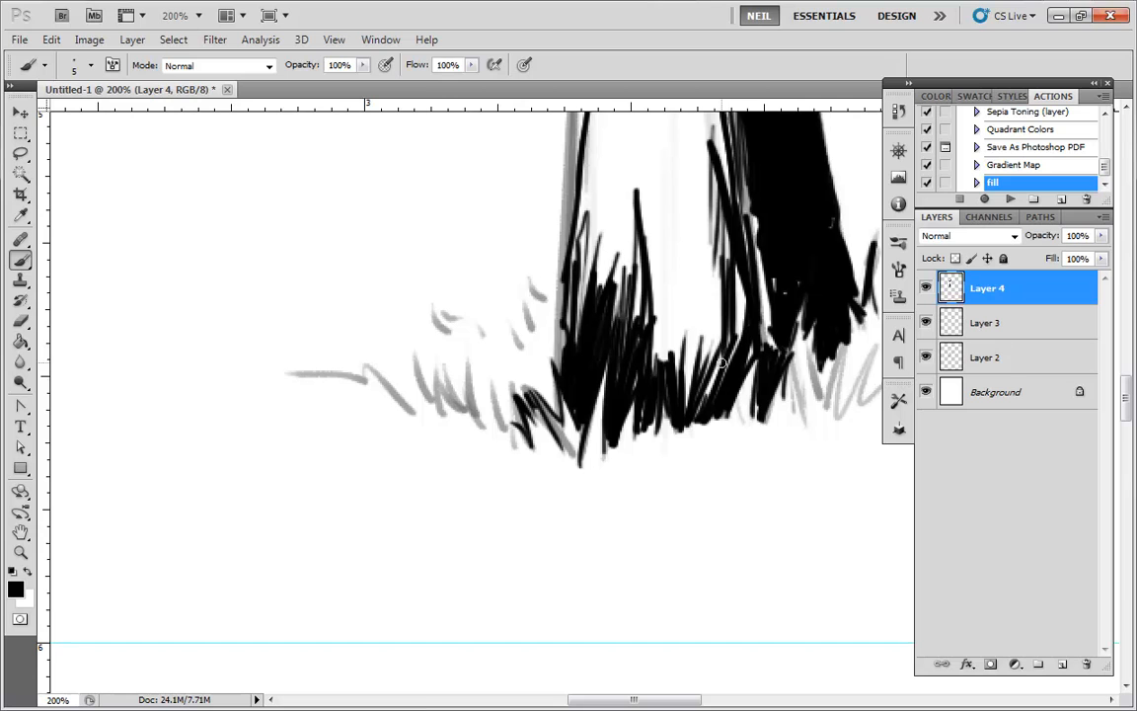
# Draw tapering vertical wood grain strokes rising from the grass up the lower part of the post.
pyautogui.moveTo(721, 282); pyautogui.dragTo(710, 379)
pyautogui.moveTo(702, 207); pyautogui.dragTo(685, 395)
pyautogui.moveTo(663, 350)
pyautogui.mouseDown()
pyautogui.moveTo(670, 170)
pyautogui.moveTo(661, 321)
pyautogui.mouseUp()
pyautogui.moveTo(699, 200); pyautogui.dragTo(691, 376)
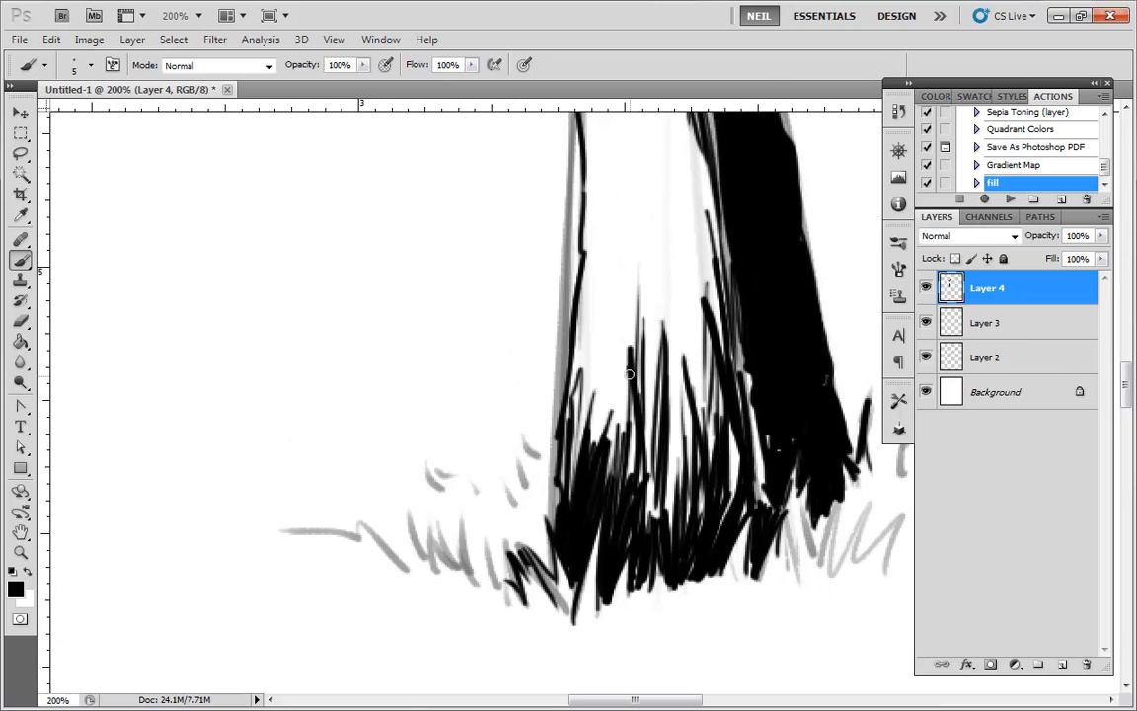
pyautogui.moveTo(667, 294); pyautogui.dragTo(662, 324)
pyautogui.moveTo(667, 422); pyautogui.dragTo(669, 302)
pyautogui.moveTo(670, 370); pyautogui.dragTo(677, 453)
pyautogui.moveTo(688, 332); pyautogui.dragTo(656, 170)
pyautogui.moveTo(658, 166); pyautogui.dragTo(679, 399)
pyautogui.moveTo(678, 288); pyautogui.dragTo(685, 403)
pyautogui.moveTo(691, 298); pyautogui.dragTo(689, 385)
pyautogui.moveTo(696, 321)
pyautogui.mouseDown()
pyautogui.moveTo(679, 170)
pyautogui.moveTo(681, 318)
pyautogui.mouseUp()
pyautogui.moveTo(656, 209)
pyautogui.mouseDown()
pyautogui.moveTo(651, 392)
pyautogui.moveTo(640, 272)
pyautogui.moveTo(614, 419)
pyautogui.mouseUp()
pyautogui.moveTo(613, 357); pyautogui.dragTo(599, 487)
# Ink the upper post's left outline and draw vertical wood grain down the front face below the crossbeam.
pyautogui.hotkey('ctrl', '-')
pyautogui.hotkey('ctrl', '-')
pyautogui.moveTo(653, 223); pyautogui.dragTo(579, 223)
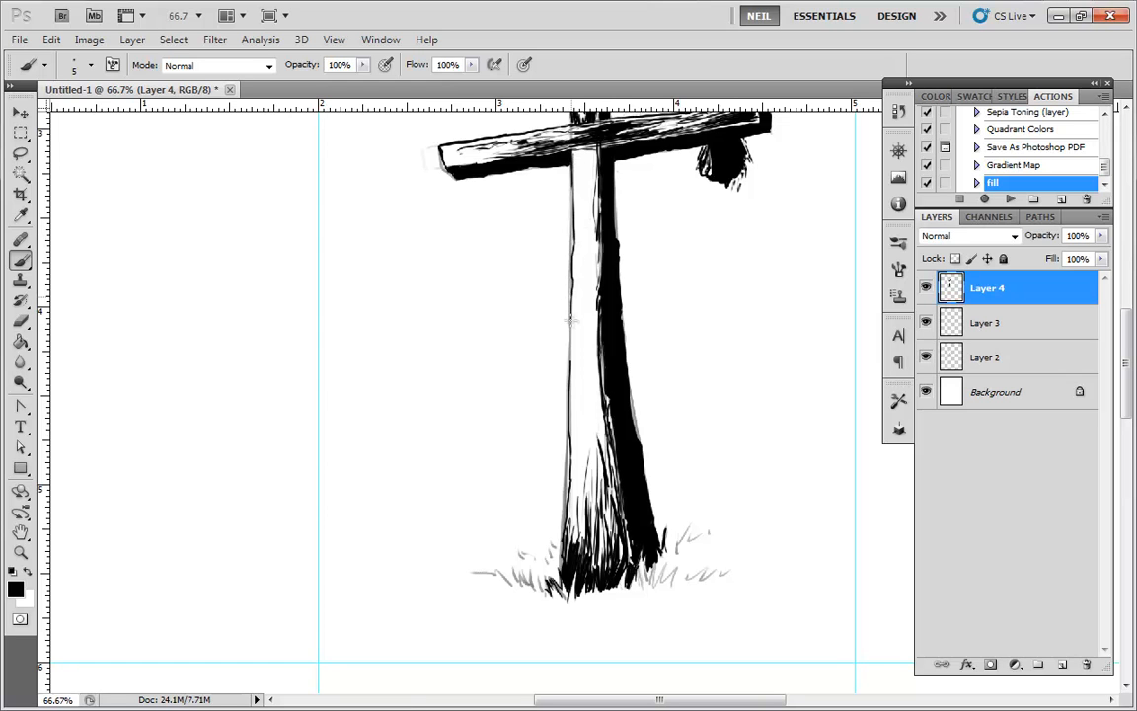
pyautogui.moveTo(587, 208)
pyautogui.mouseDown()
pyautogui.moveTo(582, 193)
pyautogui.moveTo(582, 237)
pyautogui.moveTo(588, 168)
pyautogui.mouseUp()
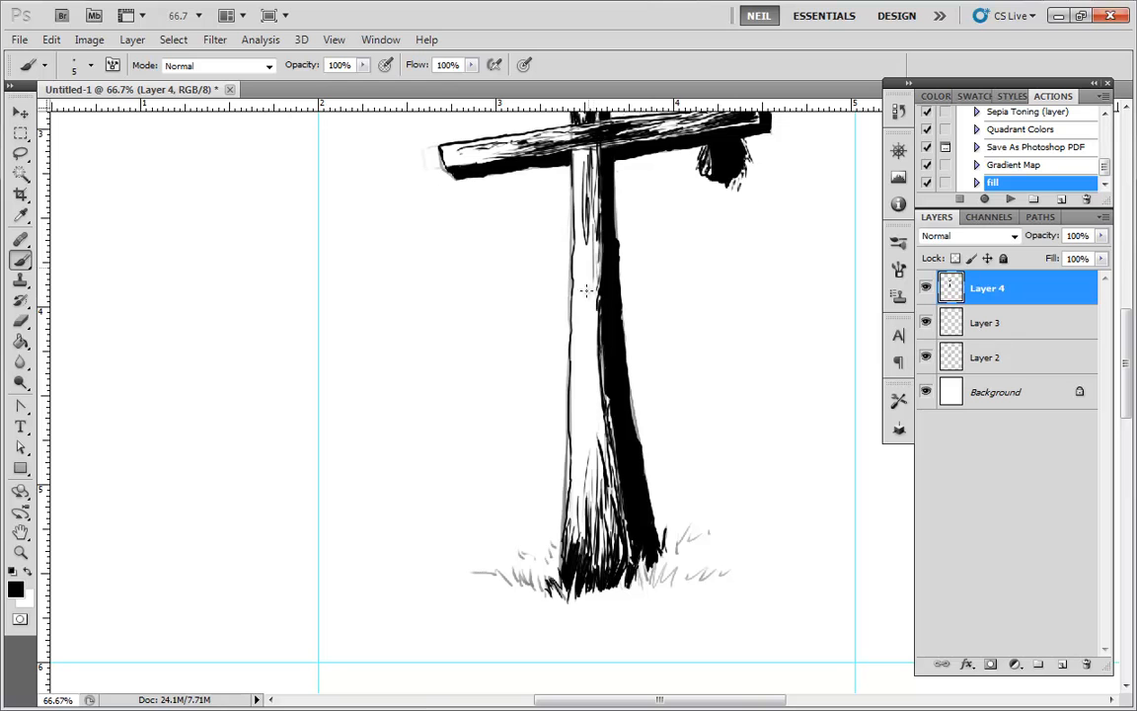
pyautogui.moveTo(580, 217); pyautogui.dragTo(579, 174)
pyautogui.moveTo(580, 242); pyautogui.dragTo(581, 259)
pyautogui.moveTo(582, 183); pyautogui.dragTo(576, 403)
pyautogui.moveTo(580, 314); pyautogui.dragTo(578, 469)
pyautogui.moveTo(579, 424); pyautogui.dragTo(590, 356)
pyautogui.moveTo(589, 417)
pyautogui.mouseDown()
pyautogui.moveTo(594, 209)
pyautogui.moveTo(590, 294)
pyautogui.mouseUp()
pyautogui.moveTo(594, 243); pyautogui.dragTo(587, 329)
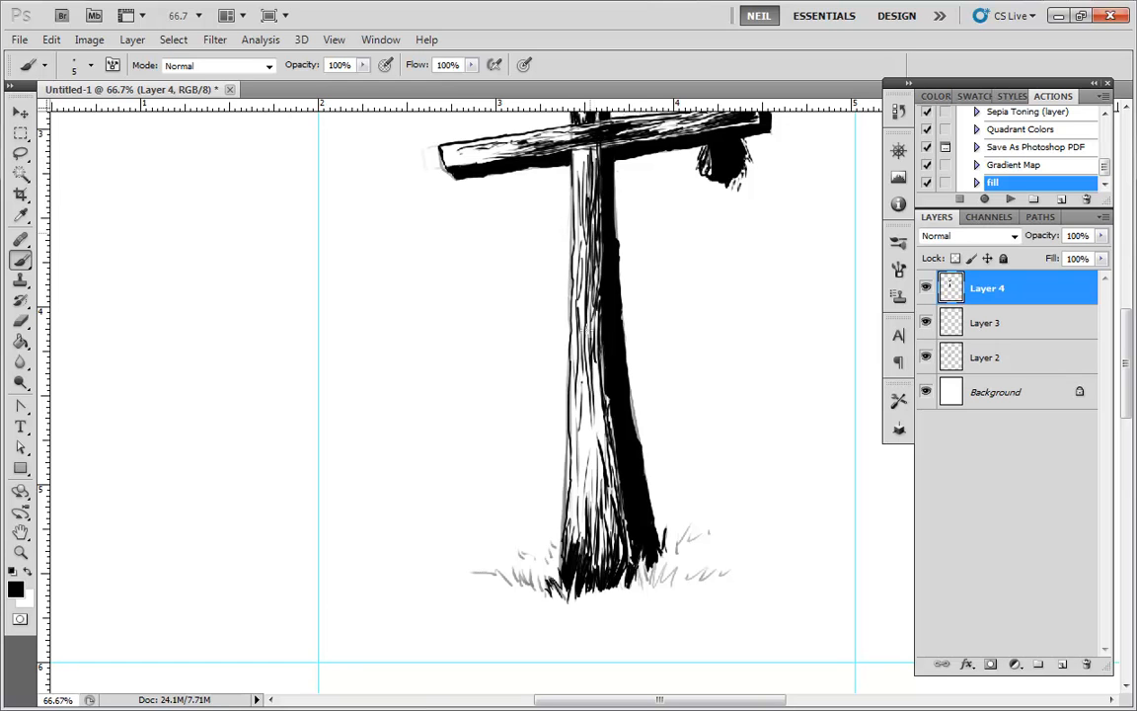
# Thicken the vertical wood grain in the middle and lower part of the post's front face.
pyautogui.moveTo(590, 495); pyautogui.dragTo(598, 380)
pyautogui.moveTo(598, 505); pyautogui.dragTo(608, 456)
pyautogui.moveTo(608, 549); pyautogui.dragTo(589, 435)
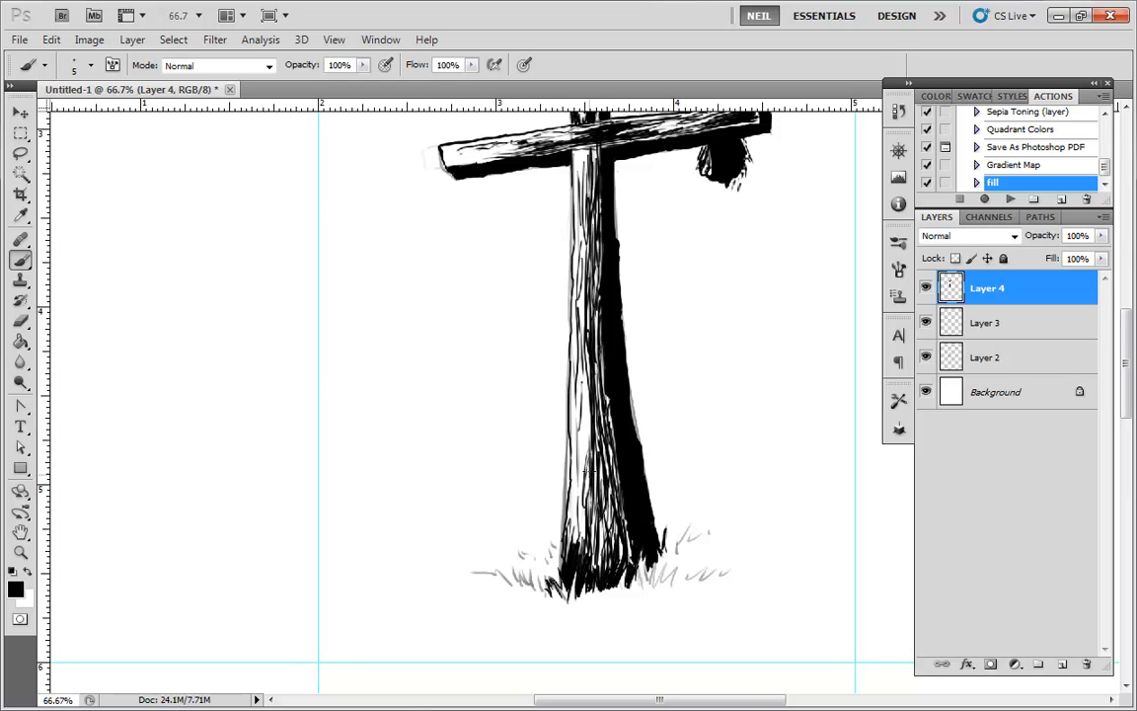
pyautogui.moveTo(582, 538); pyautogui.dragTo(582, 462)
pyautogui.moveTo(587, 438); pyautogui.dragTo(586, 392)
# Delete the sketch layers Layer 3 and Layer 2 and make Layer 4 active.
pyautogui.hotkey('ctrl', '-')
pyautogui.hotkey('ctrl', '-')
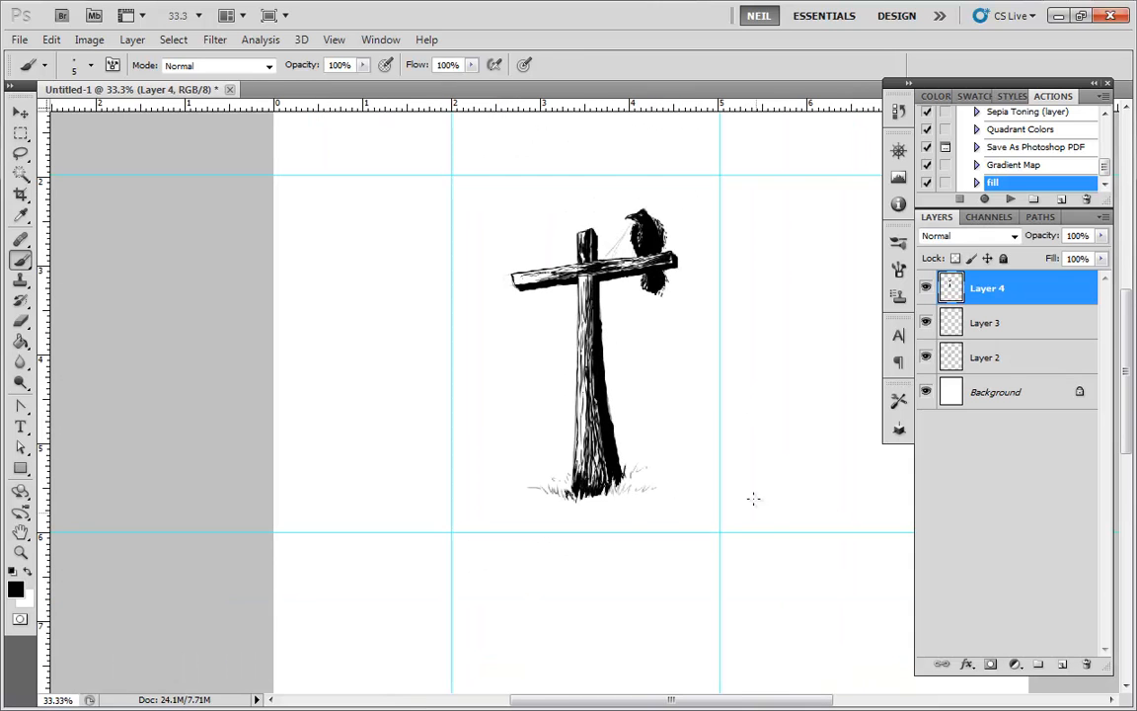
pyautogui.hotkey('alt', '[')
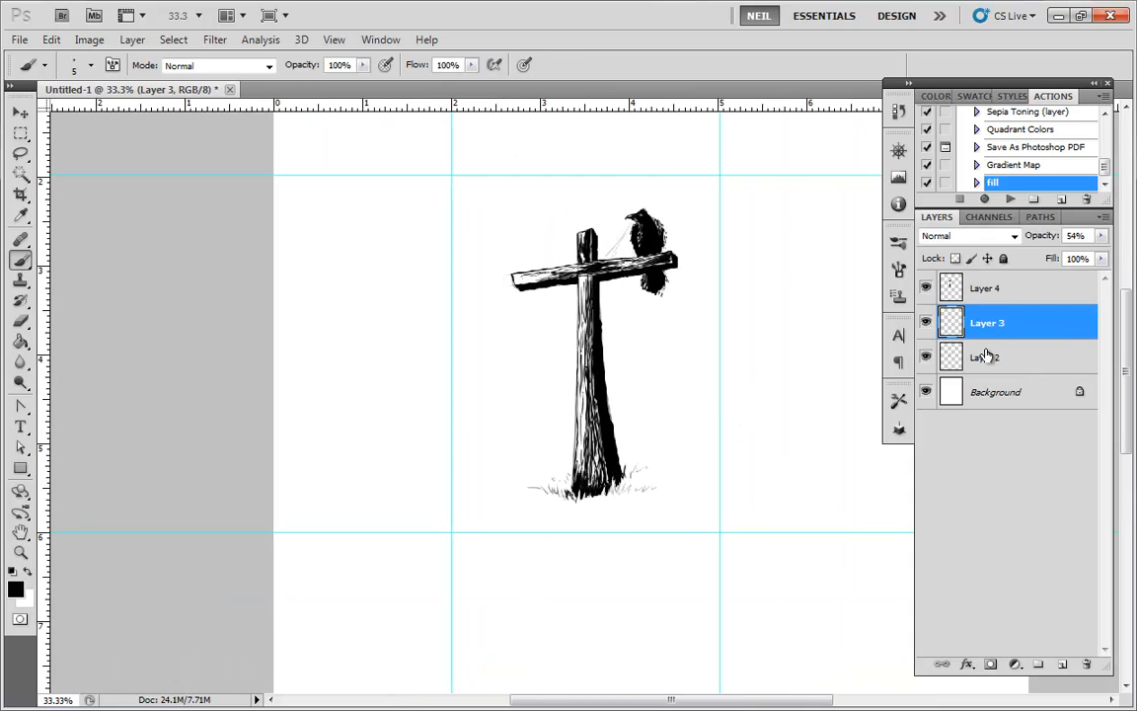
pyautogui.click(1088, 663)
pyautogui.click(1089, 664)
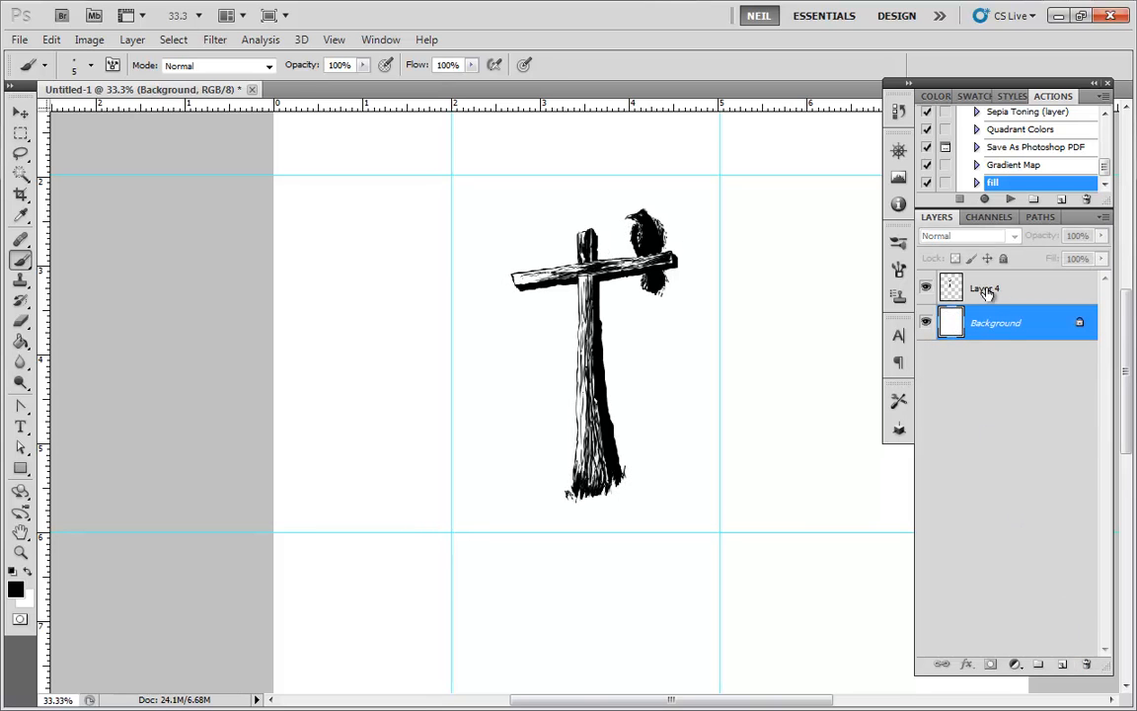
pyautogui.click(985, 290)
# Examine the inked bird and crossbeam close up and in the overall drawing without the sketch.
pyautogui.hotkey('ctrl', '+')
pyautogui.press('space')
pyautogui.moveTo(766, 368); pyautogui.dragTo(714, 432)
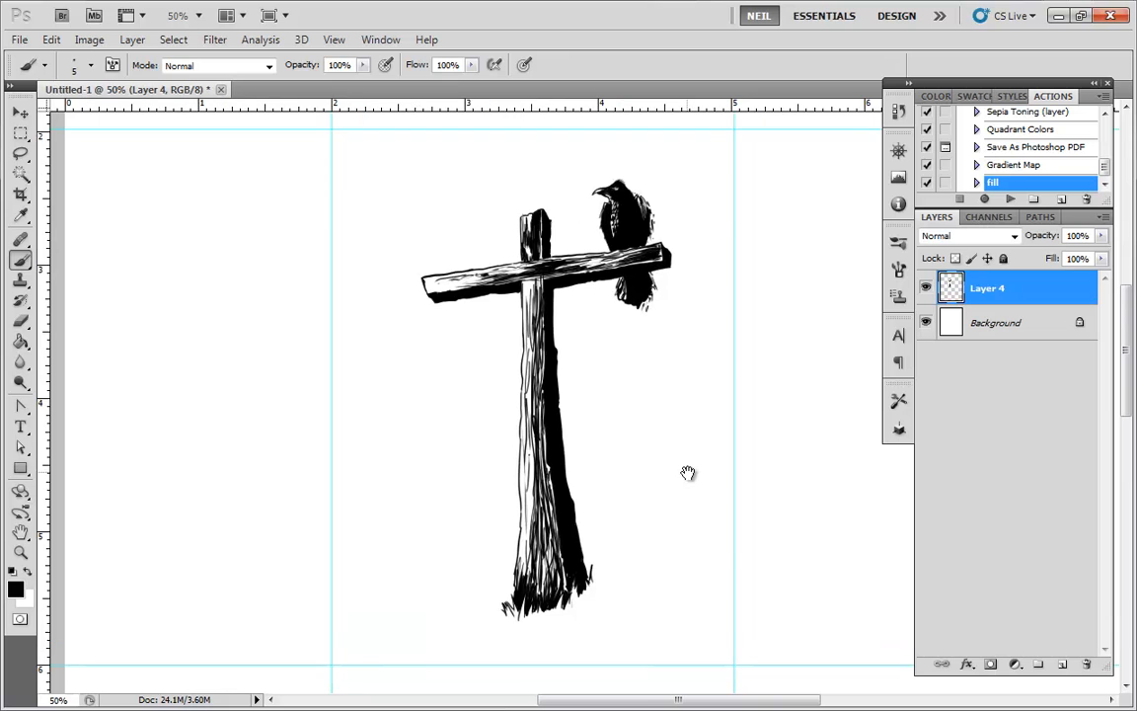
pyautogui.hotkey('ctrl', '+')
pyautogui.press('space')
pyautogui.moveTo(739, 205); pyautogui.dragTo(692, 396)
pyautogui.hotkey('ctrl', '+')
pyautogui.hotkey('ctrl', '+')
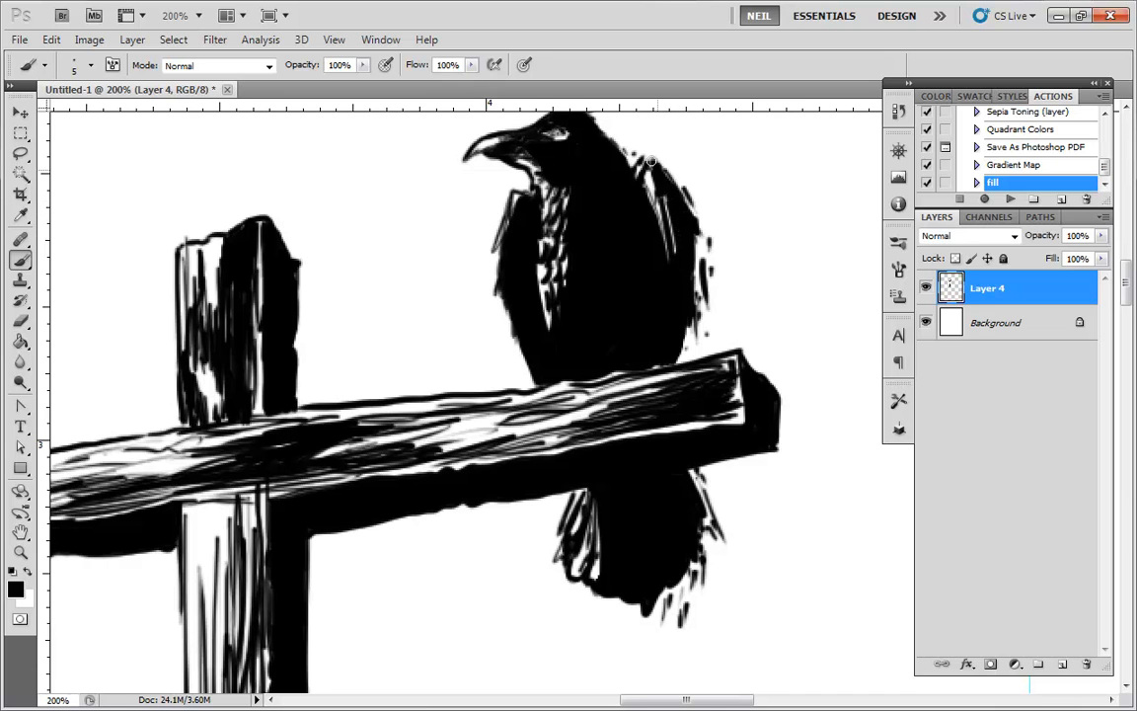
pyautogui.hotkey('ctrl', '-')
pyautogui.hotkey('ctrl', '-')
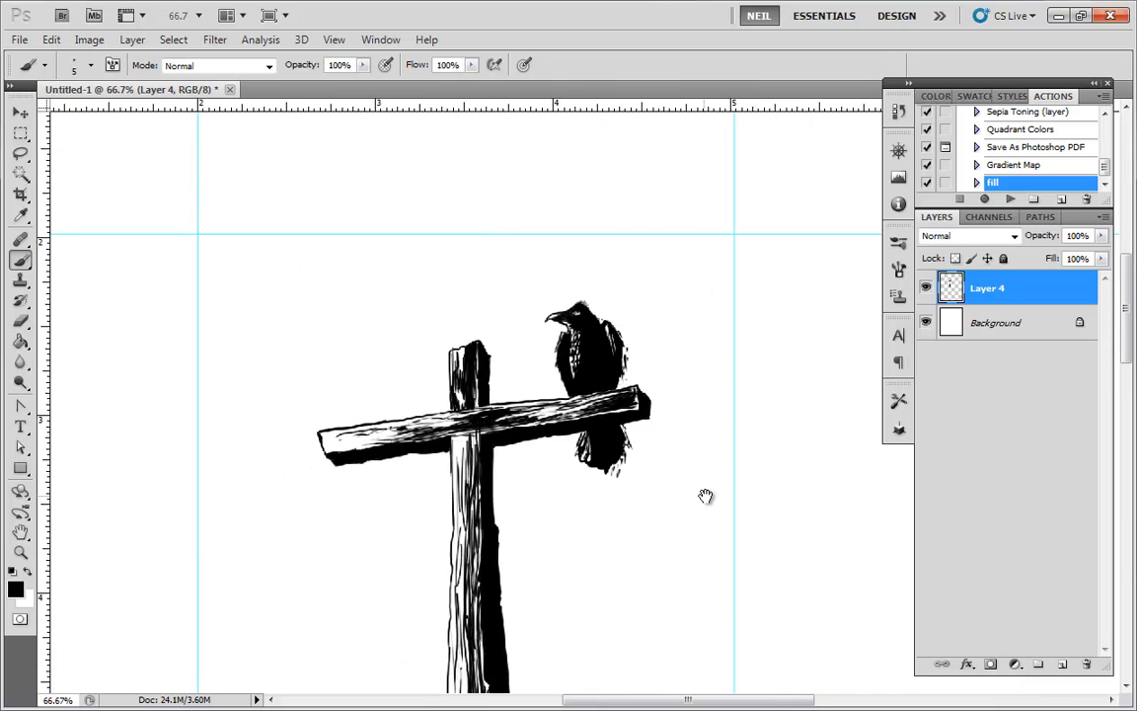
pyautogui.press('space')
pyautogui.moveTo(708, 489); pyautogui.dragTo(671, 442)
pyautogui.hotkey('ctrl', '+')
pyautogui.hotkey('ctrl', '+')
pyautogui.press('space')
pyautogui.moveTo(656, 344); pyautogui.dragTo(672, 596)
pyautogui.press('space')
pyautogui.moveTo(663, 165); pyautogui.dragTo(653, 271)
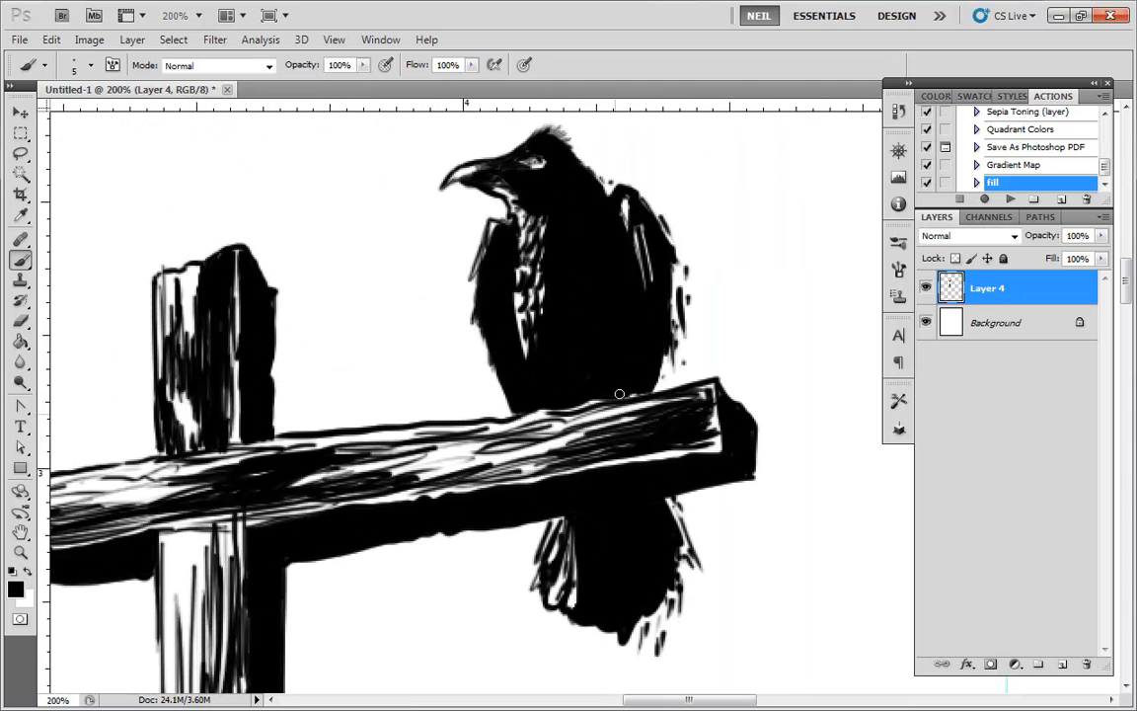
pyautogui.hotkey('ctrl', '-')
pyautogui.hotkey('ctrl', '-')
pyautogui.hotkey('ctrl', '-')
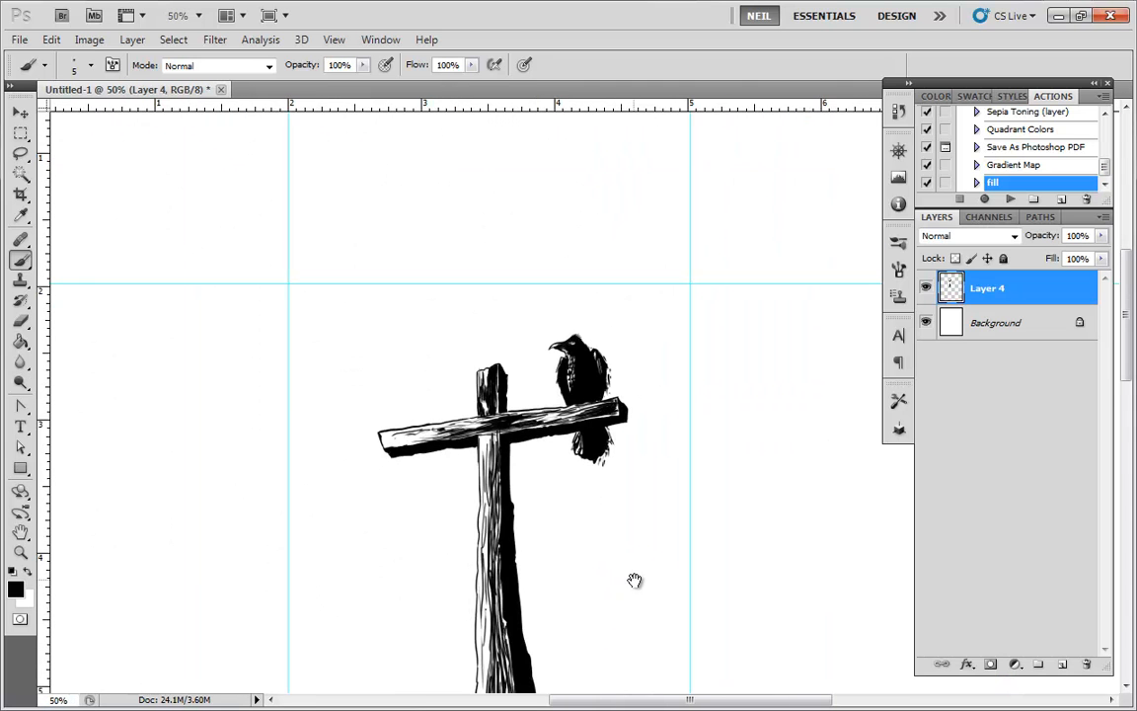
# Draw a row of short black grass blades spreading left from the foot of the post.
pyautogui.hotkey('ctrl', '+')
pyautogui.hotkey('ctrl', '+')
pyautogui.hotkey('ctrl', '+')
pyautogui.press('space')
pyautogui.moveTo(635, 312)
pyautogui.mouseDown()
pyautogui.moveTo(628, 558)
pyautogui.moveTo(700, 325)
pyautogui.moveTo(672, 318)
pyautogui.mouseUp()
pyautogui.moveTo(609, 380)
pyautogui.mouseDown()
pyautogui.moveTo(594, 424)
pyautogui.moveTo(607, 385)
pyautogui.moveTo(579, 413)
pyautogui.moveTo(575, 393)
pyautogui.mouseUp()
pyautogui.moveTo(323, 420)
pyautogui.mouseDown()
pyautogui.moveTo(301, 384)
pyautogui.moveTo(318, 345)
pyautogui.moveTo(308, 370)
pyautogui.moveTo(339, 408)
pyautogui.mouseUp()
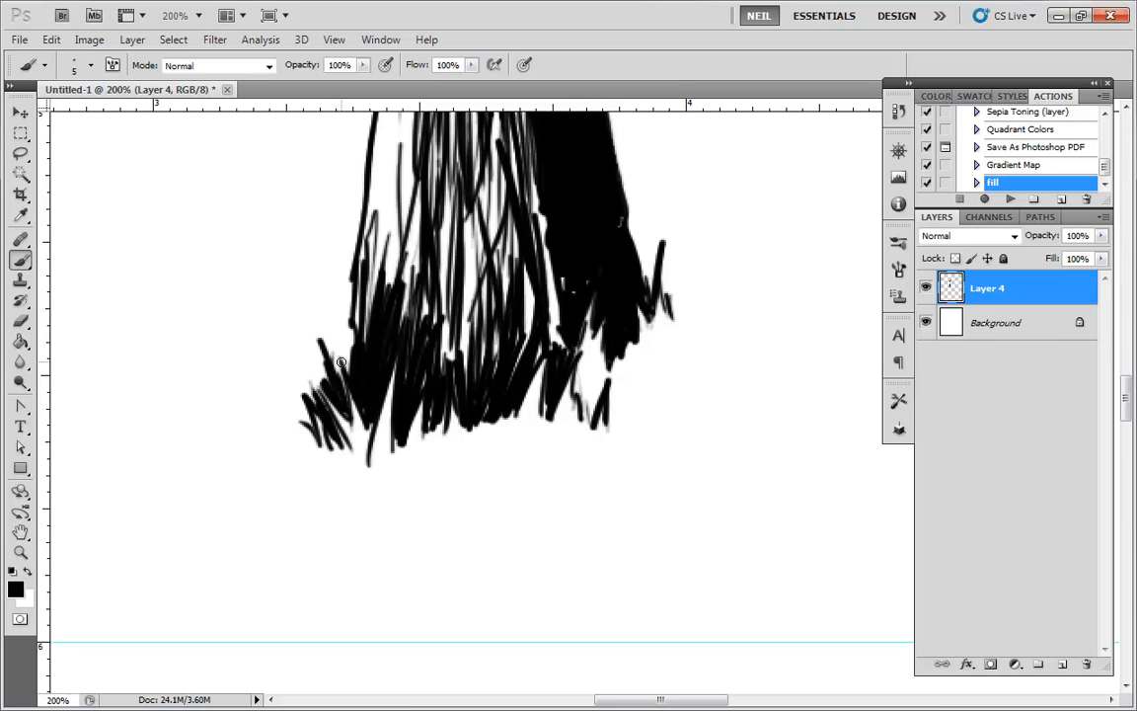
pyautogui.moveTo(342, 297); pyautogui.dragTo(596, 300)
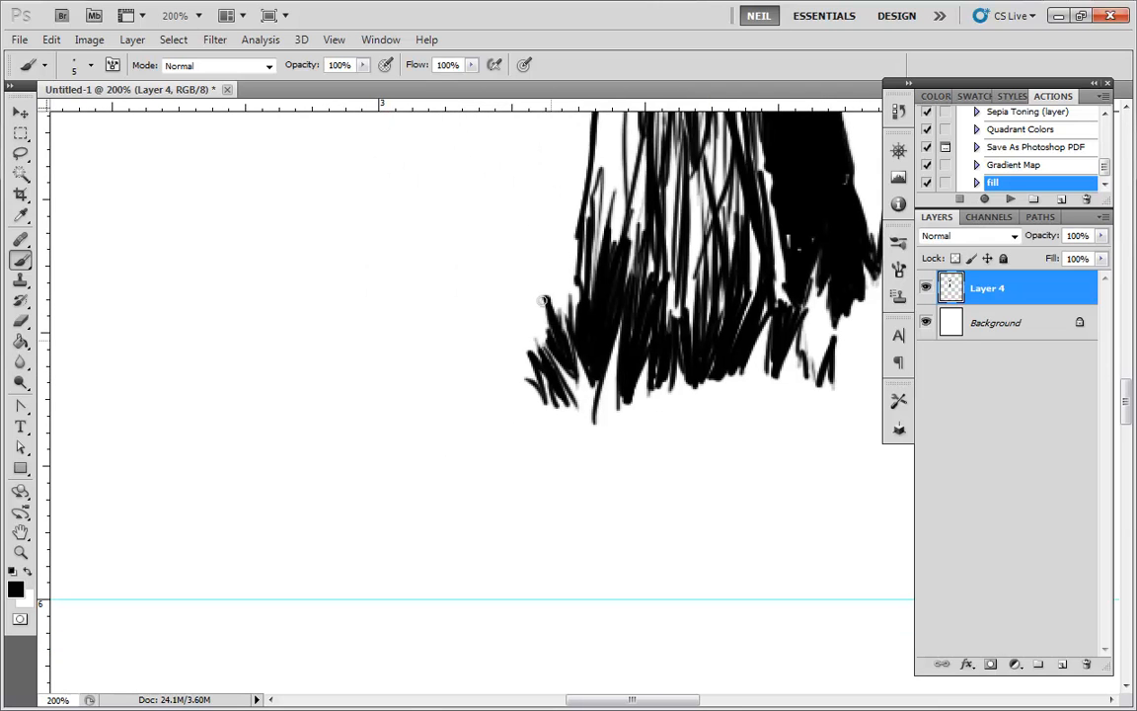
pyautogui.moveTo(532, 324)
pyautogui.mouseDown()
pyautogui.moveTo(509, 364)
pyautogui.moveTo(507, 344)
pyautogui.moveTo(504, 399)
pyautogui.moveTo(488, 352)
pyautogui.moveTo(473, 390)
pyautogui.moveTo(493, 386)
pyautogui.moveTo(502, 402)
pyautogui.moveTo(522, 379)
pyautogui.moveTo(518, 406)
pyautogui.moveTo(472, 387)
pyautogui.moveTo(457, 352)
pyautogui.moveTo(457, 381)
pyautogui.moveTo(435, 397)
pyautogui.moveTo(454, 392)
pyautogui.moveTo(373, 404)
pyautogui.moveTo(450, 412)
pyautogui.mouseUp()
# Add small dots and short ground marks beneath the front grass at the left of the post's base.
pyautogui.click(377, 407)
pyautogui.click(418, 407)
pyautogui.click(436, 408)
pyautogui.moveTo(634, 436); pyautogui.dragTo(626, 444)
pyautogui.click(574, 423)
pyautogui.click(577, 411)
pyautogui.moveTo(565, 426); pyautogui.dragTo(611, 428)
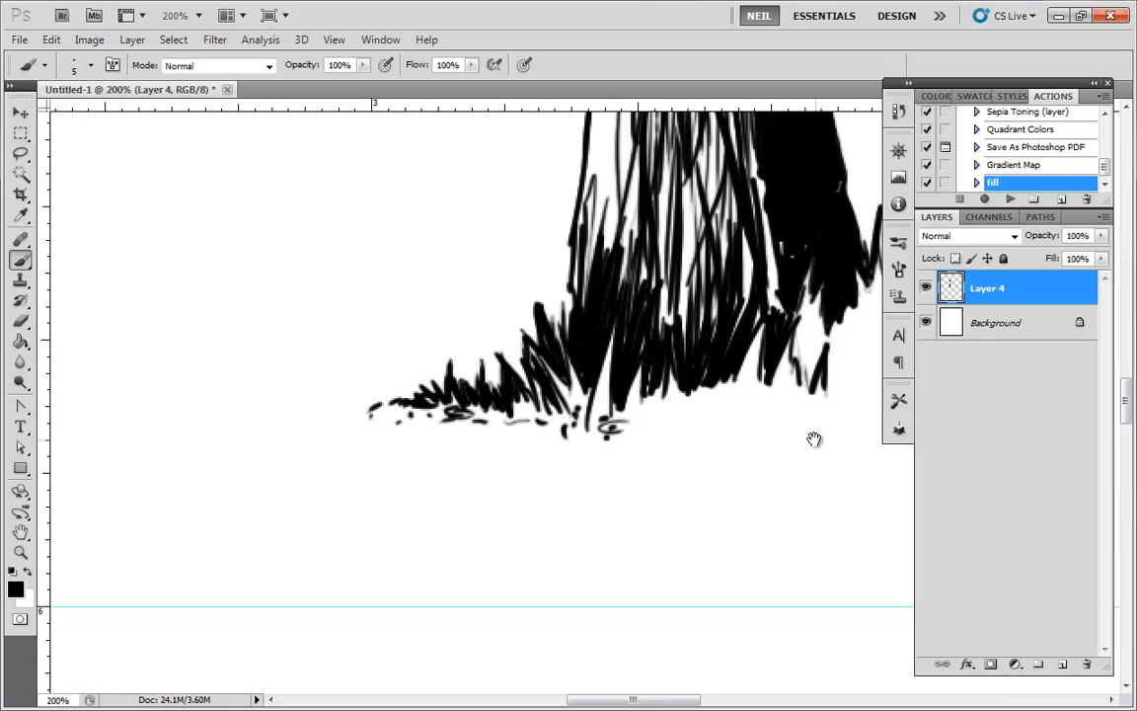
# Draw the front grass tufts to the right of the post's base and dot the ground around them.
pyautogui.moveTo(815, 439); pyautogui.dragTo(605, 471)
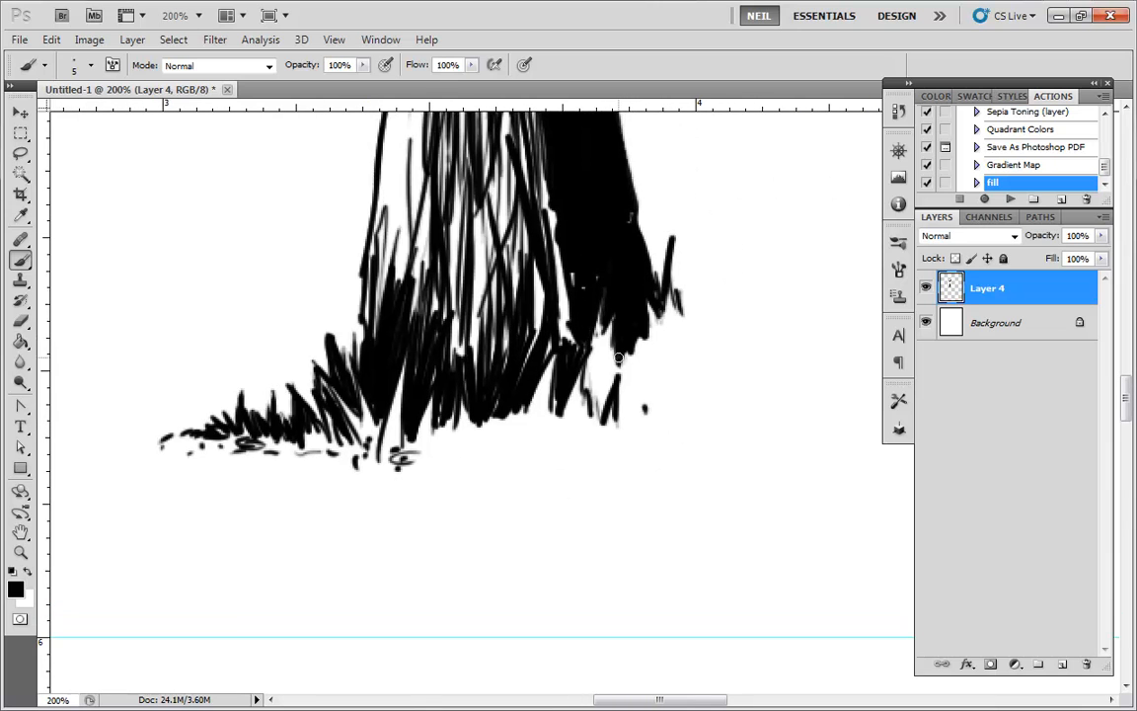
pyautogui.moveTo(596, 369)
pyautogui.mouseDown()
pyautogui.moveTo(601, 409)
pyautogui.moveTo(676, 418)
pyautogui.moveTo(654, 438)
pyautogui.moveTo(580, 430)
pyautogui.mouseUp()
pyautogui.moveTo(679, 293)
pyautogui.mouseDown()
pyautogui.moveTo(690, 333)
pyautogui.moveTo(667, 362)
pyautogui.moveTo(700, 343)
pyautogui.moveTo(681, 351)
pyautogui.moveTo(735, 358)
pyautogui.moveTo(675, 359)
pyautogui.moveTo(679, 375)
pyautogui.mouseUp()
pyautogui.click(698, 377)
pyautogui.click(708, 374)
# Draw a back row of grass blades extending right from the post's shadow side, shrinking toward its end.
pyautogui.moveTo(705, 292); pyautogui.dragTo(690, 324)
pyautogui.moveTo(693, 263); pyautogui.dragTo(688, 306)
pyautogui.moveTo(697, 259)
pyautogui.mouseDown()
pyautogui.moveTo(688, 298)
pyautogui.moveTo(696, 319)
pyautogui.mouseUp()
pyautogui.moveTo(677, 284); pyautogui.dragTo(682, 302)
pyautogui.moveTo(672, 250)
pyautogui.mouseDown()
pyautogui.moveTo(671, 271)
pyautogui.moveTo(654, 274)
pyautogui.mouseUp()
pyautogui.moveTo(721, 289)
pyautogui.mouseDown()
pyautogui.moveTo(709, 322)
pyautogui.moveTo(728, 296)
pyautogui.moveTo(711, 315)
pyautogui.moveTo(749, 314)
pyautogui.moveTo(745, 324)
pyautogui.moveTo(764, 305)
pyautogui.moveTo(766, 326)
pyautogui.moveTo(804, 320)
pyautogui.mouseUp()
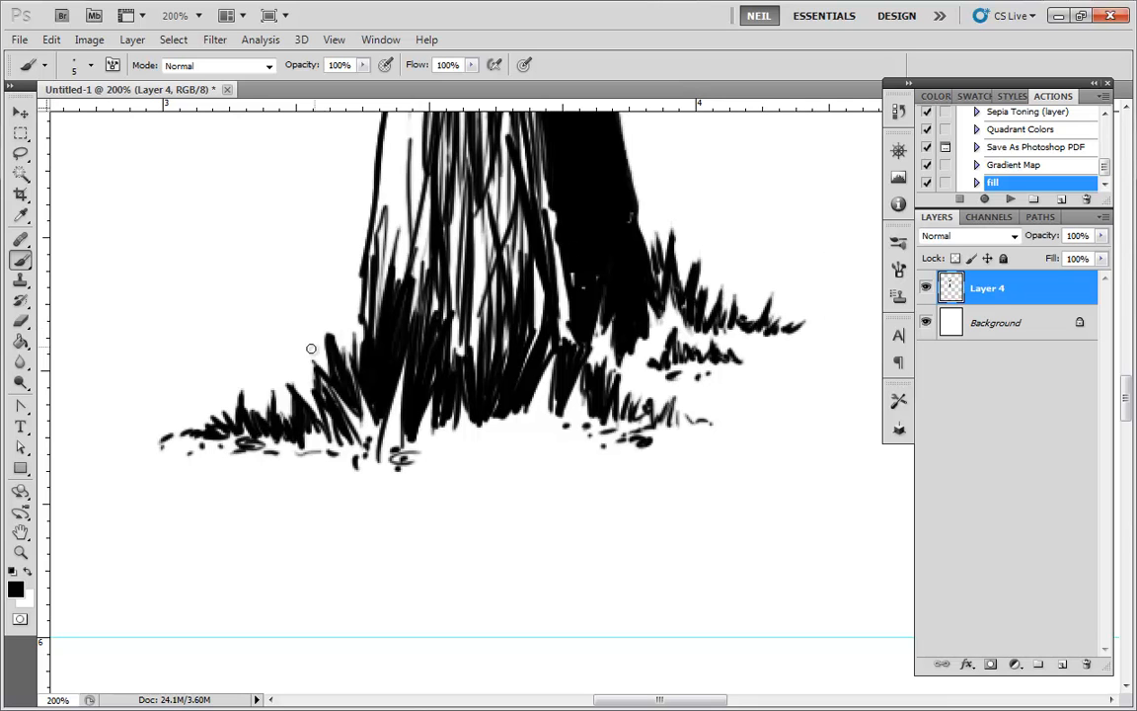
# Draw a back row of short grass blades extending left behind the post's base.
pyautogui.moveTo(278, 328)
pyautogui.mouseDown()
pyautogui.moveTo(264, 285)
pyautogui.moveTo(243, 310)
pyautogui.mouseUp()
pyautogui.moveTo(253, 331)
pyautogui.mouseDown()
pyautogui.moveTo(238, 294)
pyautogui.moveTo(229, 306)
pyautogui.mouseUp()
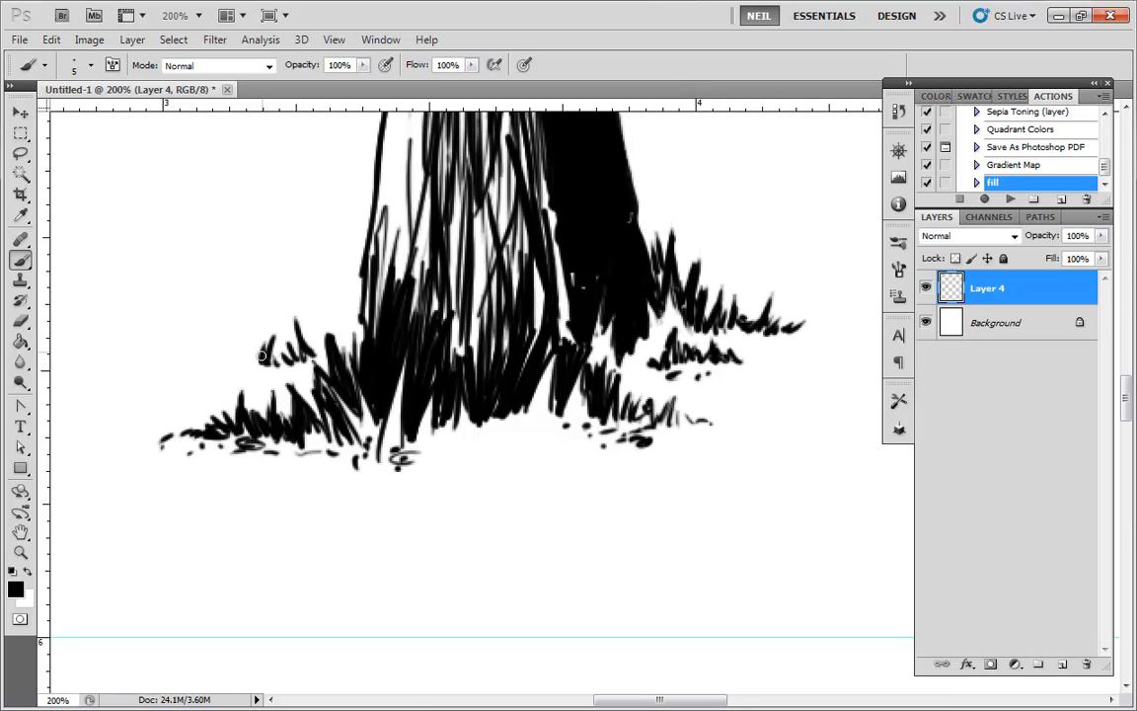
pyautogui.moveTo(220, 364); pyautogui.dragTo(192, 361)
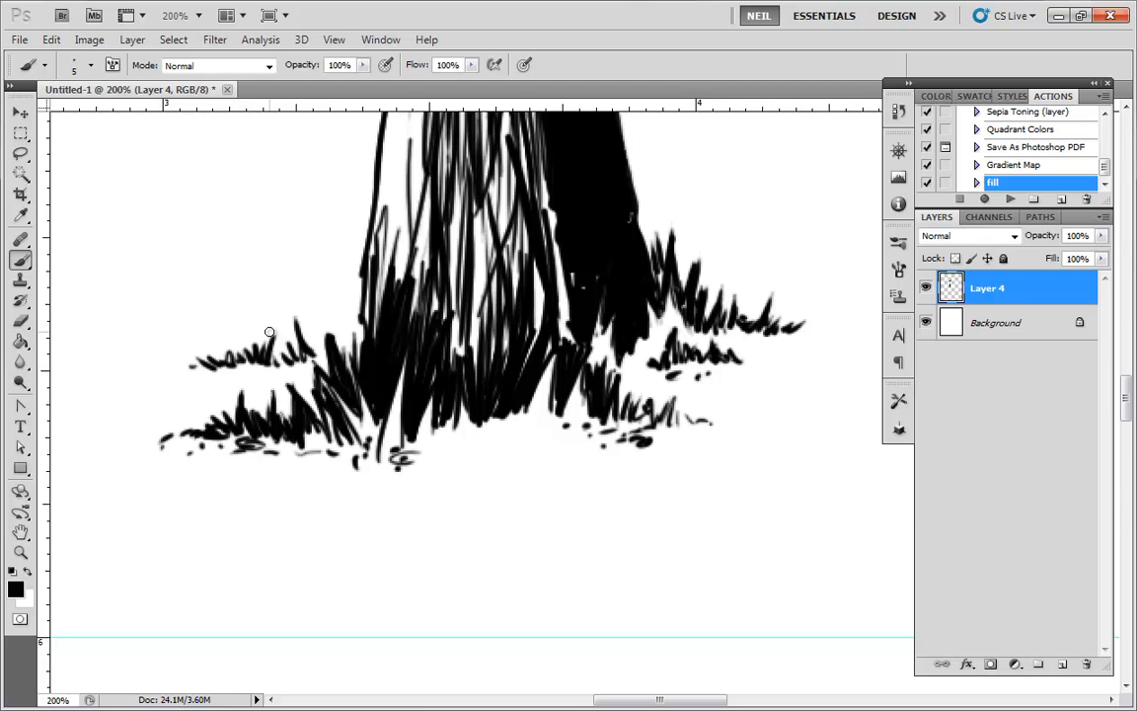
# Examine the whole inked drawing of the cross, bird and grass at reduced zoom levels.
pyautogui.hotkey('ctrl', '-')
pyautogui.hotkey('ctrl', '-')
pyautogui.hotkey('ctrl', '-')
pyautogui.press('space')
pyautogui.moveTo(684, 173); pyautogui.dragTo(689, 338)
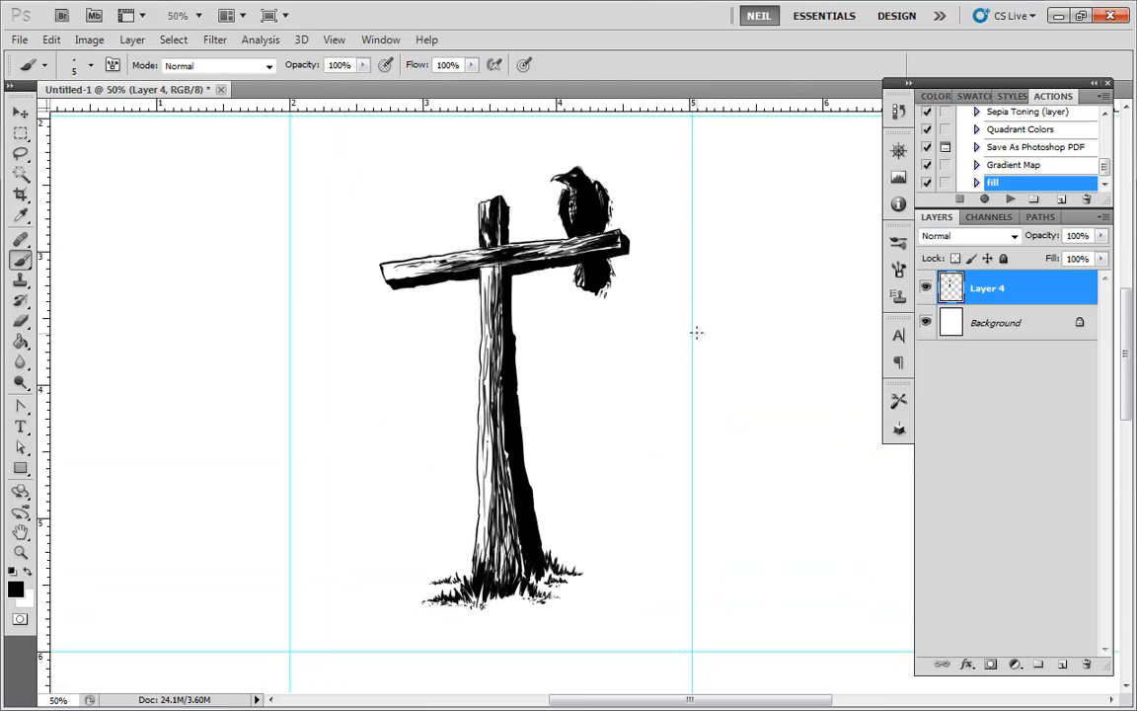
pyautogui.hotkey('ctrl', '-')
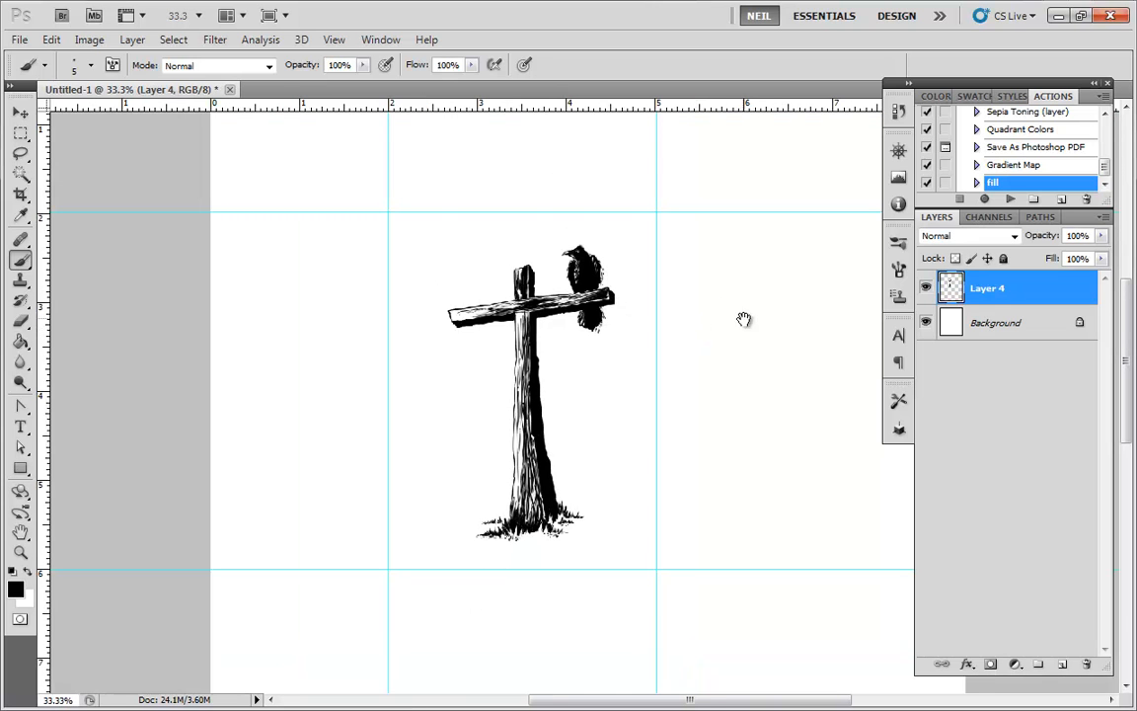
pyautogui.moveTo(744, 319); pyautogui.dragTo(680, 310)
pyautogui.hotkey('ctrl', '+')
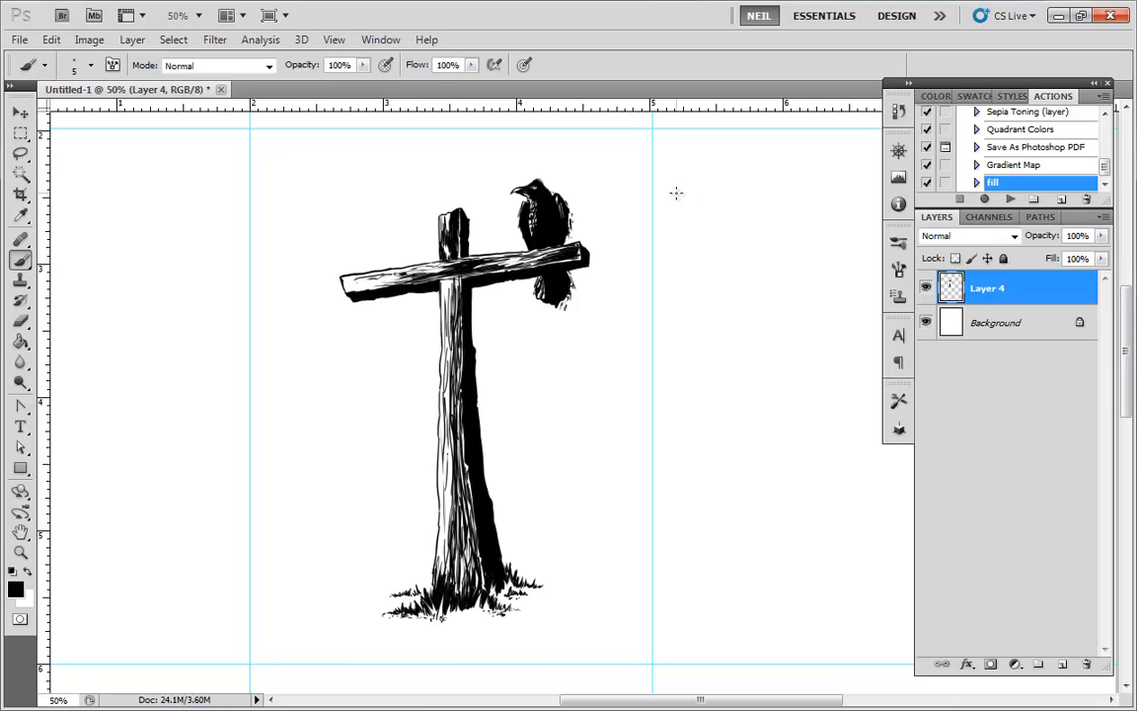
# Add a new layer directly above the background and set up a soft round brush at 28 px with 40% opacity.
pyautogui.click(1007, 332)
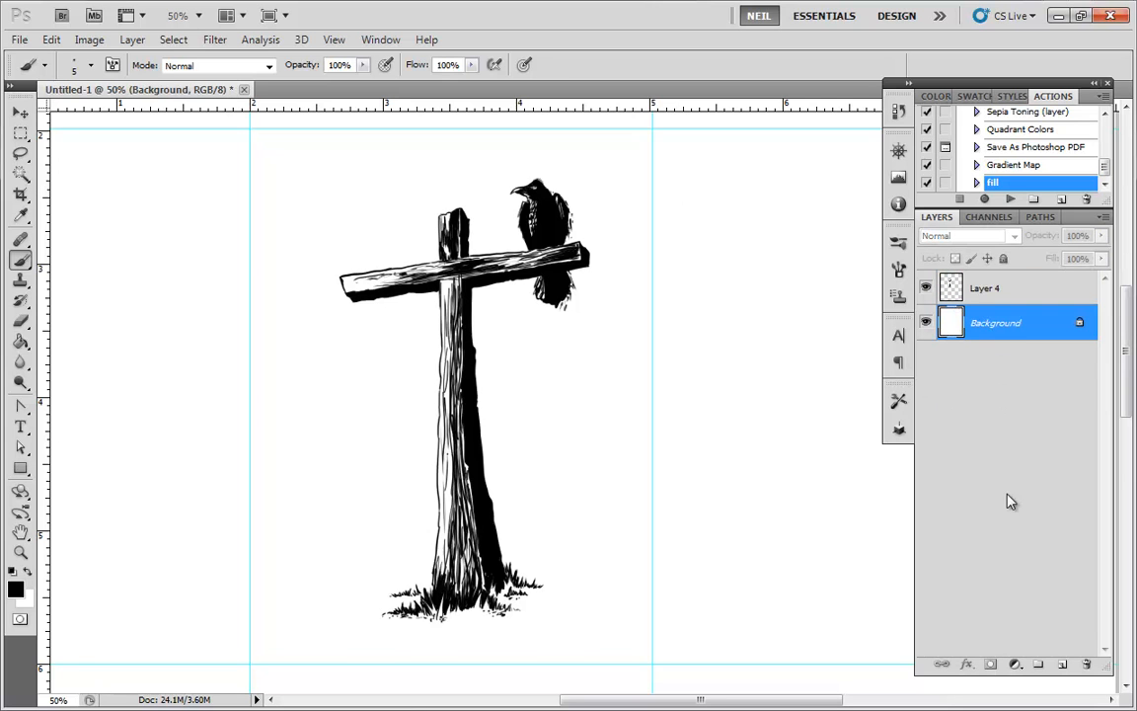
pyautogui.click(1062, 663)
pyautogui.rightClick(581, 398)
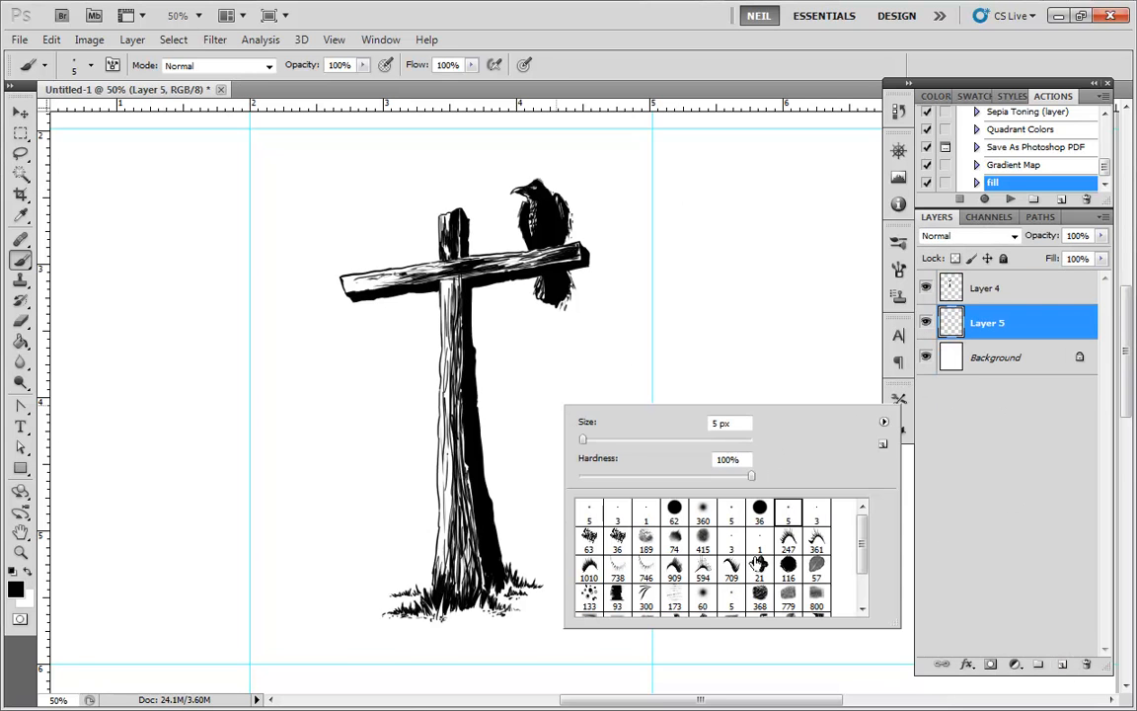
pyautogui.click(714, 522)
pyautogui.moveTo(646, 440); pyautogui.dragTo(602, 439)
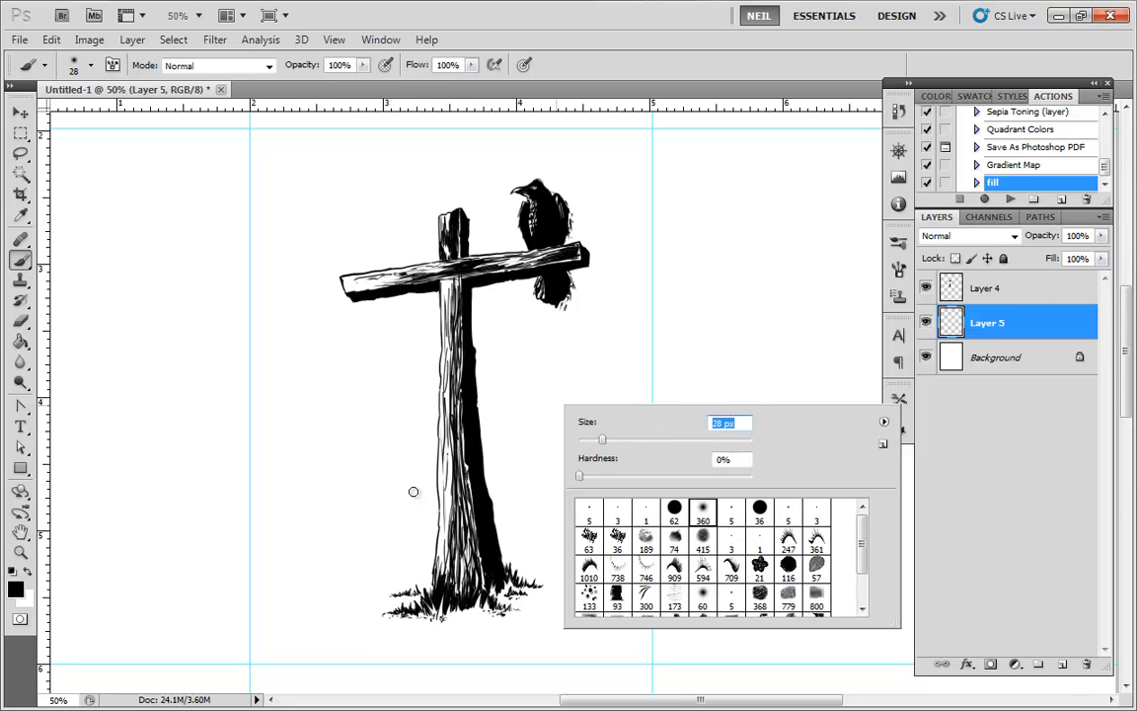
pyautogui.click(364, 65)
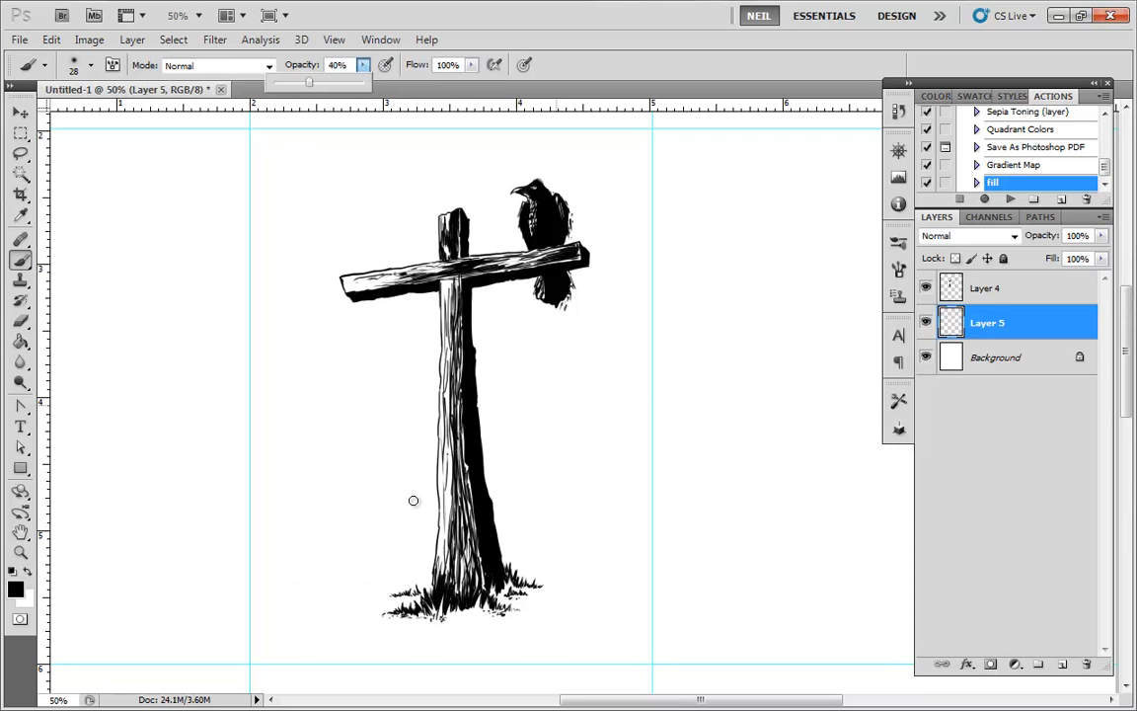
# Paint soft gray cloud streaks sweeping down and left from the lower half of the post.
pyautogui.click(415, 449)
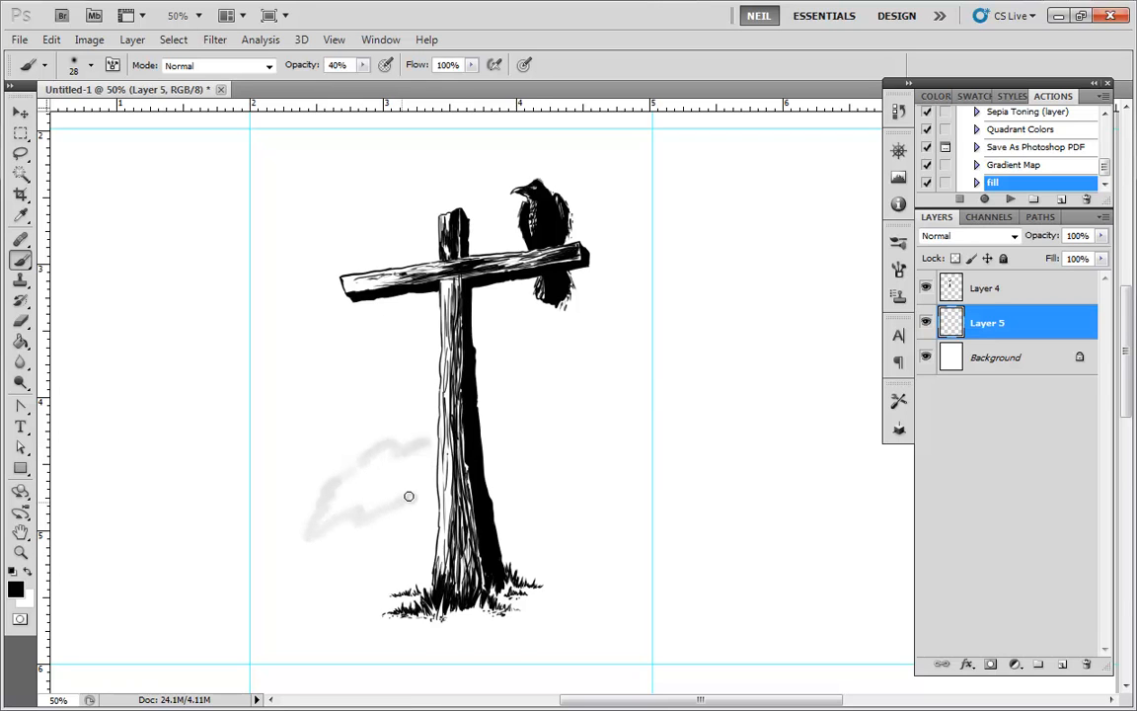
pyautogui.moveTo(395, 533)
pyautogui.mouseDown()
pyautogui.moveTo(420, 510)
pyautogui.moveTo(382, 556)
pyautogui.moveTo(431, 536)
pyautogui.moveTo(417, 510)
pyautogui.moveTo(425, 535)
pyautogui.moveTo(430, 512)
pyautogui.moveTo(415, 545)
pyautogui.moveTo(427, 520)
pyautogui.moveTo(359, 563)
pyautogui.mouseUp()
pyautogui.moveTo(427, 533); pyautogui.dragTo(394, 551)
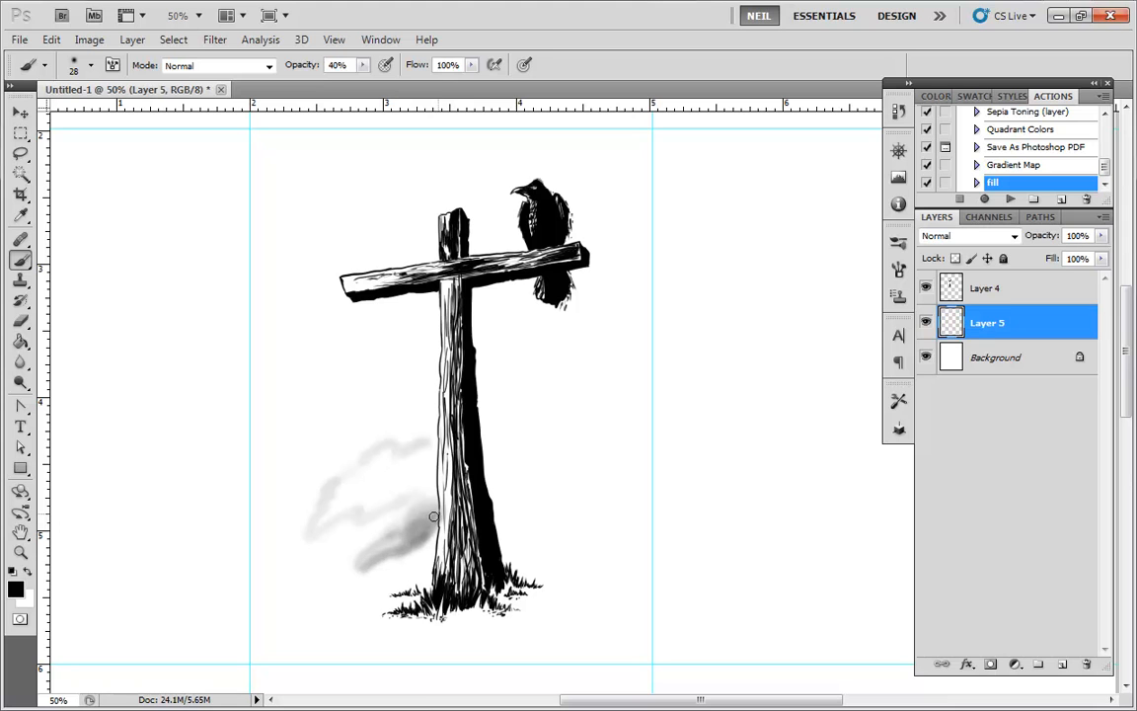
pyautogui.moveTo(433, 479)
pyautogui.mouseDown()
pyautogui.moveTo(423, 498)
pyautogui.moveTo(424, 457)
pyautogui.moveTo(393, 502)
pyautogui.mouseUp()
# Enlarge the soft brush to 61 px and extend and darken the clouds on the post's left side.
pyautogui.rightClick(436, 449)
pyautogui.moveTo(477, 484); pyautogui.dragTo(502, 484)
pyautogui.click(425, 463)
pyautogui.moveTo(425, 464)
pyautogui.mouseDown()
pyautogui.moveTo(365, 507)
pyautogui.moveTo(421, 454)
pyautogui.moveTo(358, 510)
pyautogui.moveTo(312, 530)
pyautogui.moveTo(399, 457)
pyautogui.moveTo(360, 488)
pyautogui.moveTo(380, 464)
pyautogui.moveTo(372, 506)
pyautogui.moveTo(355, 494)
pyautogui.moveTo(345, 520)
pyautogui.moveTo(391, 465)
pyautogui.moveTo(381, 457)
pyautogui.moveTo(348, 497)
pyautogui.moveTo(373, 512)
pyautogui.moveTo(408, 488)
pyautogui.moveTo(365, 474)
pyautogui.moveTo(341, 518)
pyautogui.moveTo(365, 560)
pyautogui.moveTo(449, 457)
pyautogui.mouseUp()
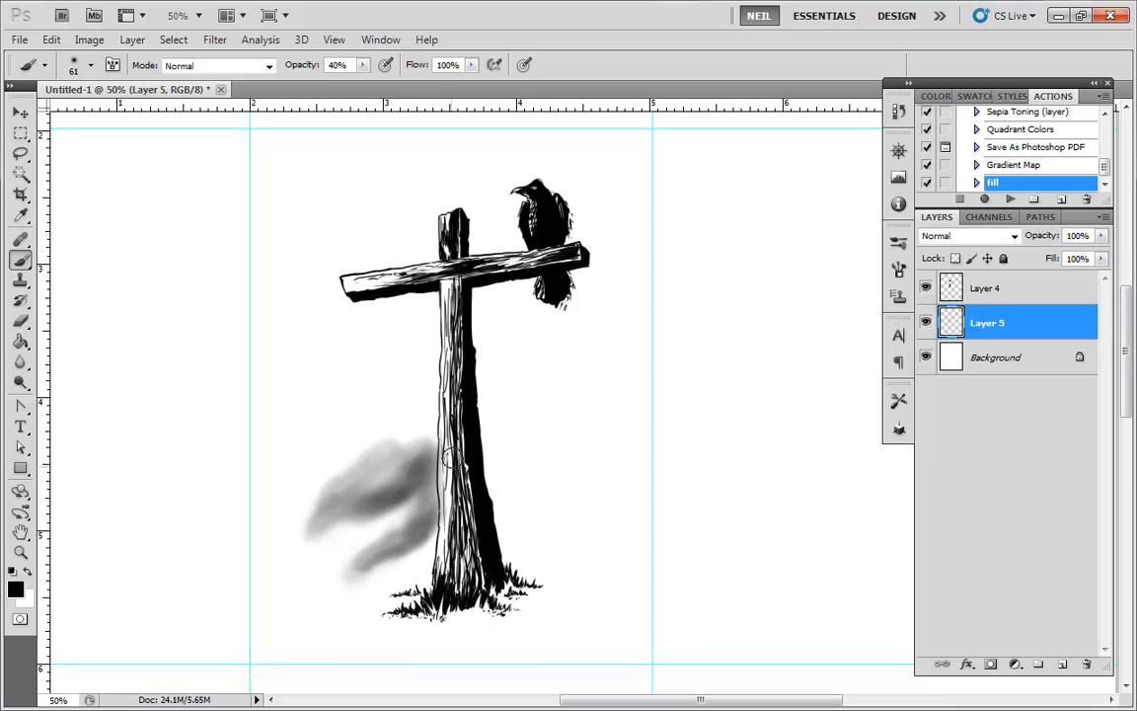
pyautogui.moveTo(418, 418)
pyautogui.mouseDown()
pyautogui.moveTo(439, 372)
pyautogui.moveTo(367, 420)
pyautogui.moveTo(438, 355)
pyautogui.moveTo(392, 395)
pyautogui.moveTo(427, 364)
pyautogui.moveTo(427, 418)
pyautogui.moveTo(337, 449)
pyautogui.moveTo(354, 459)
pyautogui.moveTo(353, 395)
pyautogui.moveTo(442, 341)
pyautogui.moveTo(362, 420)
pyautogui.moveTo(312, 449)
pyautogui.moveTo(282, 536)
pyautogui.moveTo(371, 557)
pyautogui.moveTo(325, 549)
pyautogui.moveTo(261, 589)
pyautogui.moveTo(426, 580)
pyautogui.moveTo(370, 583)
pyautogui.moveTo(439, 564)
pyautogui.moveTo(533, 496)
pyautogui.moveTo(516, 491)
pyautogui.moveTo(395, 571)
pyautogui.moveTo(404, 557)
pyautogui.moveTo(414, 576)
pyautogui.moveTo(443, 536)
pyautogui.moveTo(378, 576)
pyautogui.mouseUp()
# Paint matching cloud streaks to the right of the post in a sampled dark gray, undoing unwanted strokes.
pyautogui.moveTo(498, 462)
pyautogui.mouseDown()
pyautogui.moveTo(533, 436)
pyautogui.moveTo(541, 382)
pyautogui.moveTo(563, 376)
pyautogui.moveTo(494, 484)
pyautogui.moveTo(476, 464)
pyautogui.moveTo(523, 409)
pyautogui.moveTo(546, 412)
pyautogui.moveTo(523, 370)
pyautogui.moveTo(488, 402)
pyautogui.moveTo(504, 404)
pyautogui.moveTo(487, 430)
pyautogui.moveTo(509, 449)
pyautogui.moveTo(505, 461)
pyautogui.moveTo(568, 381)
pyautogui.moveTo(537, 432)
pyautogui.moveTo(494, 432)
pyautogui.moveTo(487, 468)
pyautogui.moveTo(626, 381)
pyautogui.moveTo(520, 431)
pyautogui.moveTo(541, 378)
pyautogui.moveTo(471, 401)
pyautogui.moveTo(523, 487)
pyautogui.moveTo(449, 434)
pyautogui.moveTo(528, 498)
pyautogui.moveTo(631, 466)
pyautogui.moveTo(518, 476)
pyautogui.moveTo(539, 509)
pyautogui.moveTo(449, 472)
pyautogui.moveTo(442, 435)
pyautogui.moveTo(487, 416)
pyautogui.moveTo(449, 483)
pyautogui.moveTo(534, 520)
pyautogui.moveTo(503, 515)
pyautogui.moveTo(536, 466)
pyautogui.moveTo(498, 466)
pyautogui.moveTo(498, 502)
pyautogui.moveTo(494, 441)
pyautogui.moveTo(464, 385)
pyautogui.moveTo(494, 530)
pyautogui.moveTo(515, 542)
pyautogui.moveTo(393, 444)
pyautogui.moveTo(389, 469)
pyautogui.moveTo(355, 488)
pyautogui.moveTo(378, 557)
pyautogui.moveTo(394, 488)
pyautogui.moveTo(304, 464)
pyautogui.moveTo(380, 395)
pyautogui.moveTo(421, 385)
pyautogui.moveTo(387, 327)
pyautogui.moveTo(368, 373)
pyautogui.moveTo(373, 401)
pyautogui.moveTo(356, 402)
pyautogui.moveTo(380, 339)
pyautogui.moveTo(553, 282)
pyautogui.moveTo(541, 366)
pyautogui.mouseUp()
pyautogui.keyDown('alt'); pyautogui.click(496, 476); pyautogui.keyUp('alt')
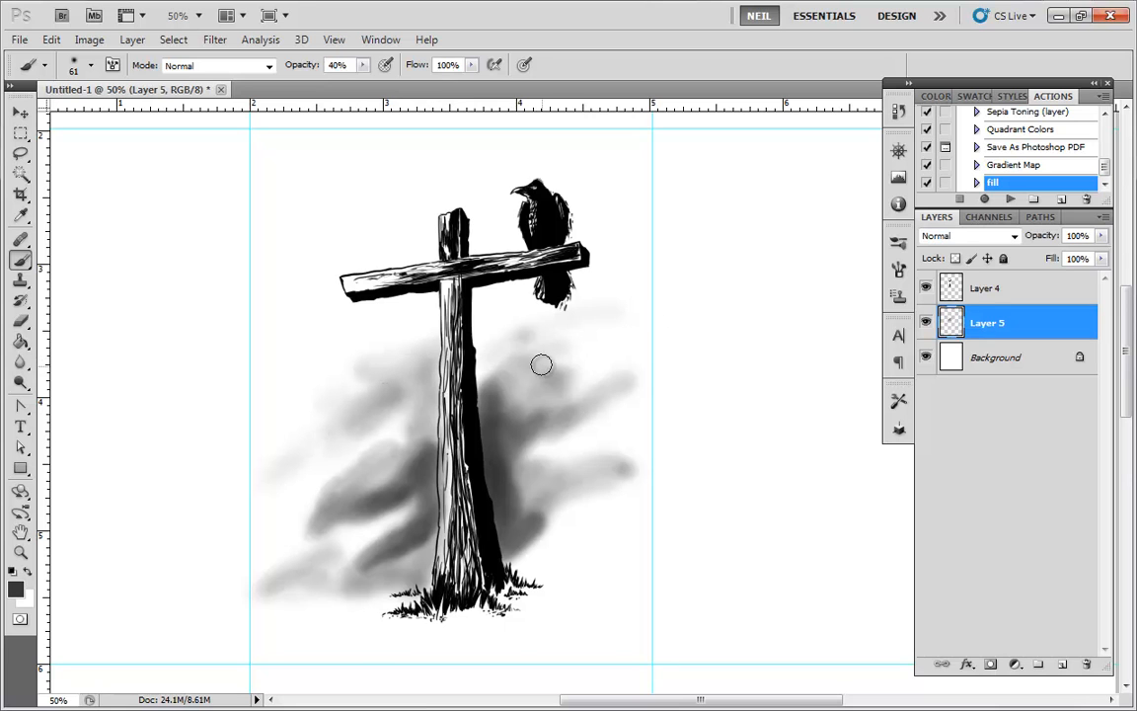
pyautogui.hotkey('ctrl', 'z')
pyautogui.moveTo(640, 378)
pyautogui.mouseDown()
pyautogui.moveTo(551, 391)
pyautogui.moveTo(586, 378)
pyautogui.moveTo(551, 387)
pyautogui.moveTo(523, 369)
pyautogui.moveTo(483, 404)
pyautogui.moveTo(485, 385)
pyautogui.moveTo(520, 370)
pyautogui.moveTo(533, 441)
pyautogui.mouseUp()
pyautogui.moveTo(598, 399)
pyautogui.mouseDown()
pyautogui.moveTo(549, 424)
pyautogui.moveTo(538, 388)
pyautogui.moveTo(493, 380)
pyautogui.moveTo(515, 471)
pyautogui.moveTo(532, 489)
pyautogui.moveTo(603, 474)
pyautogui.moveTo(499, 459)
pyautogui.moveTo(551, 528)
pyautogui.moveTo(520, 556)
pyautogui.moveTo(581, 537)
pyautogui.moveTo(562, 513)
pyautogui.mouseUp()
pyautogui.moveTo(602, 575); pyautogui.dragTo(636, 576)
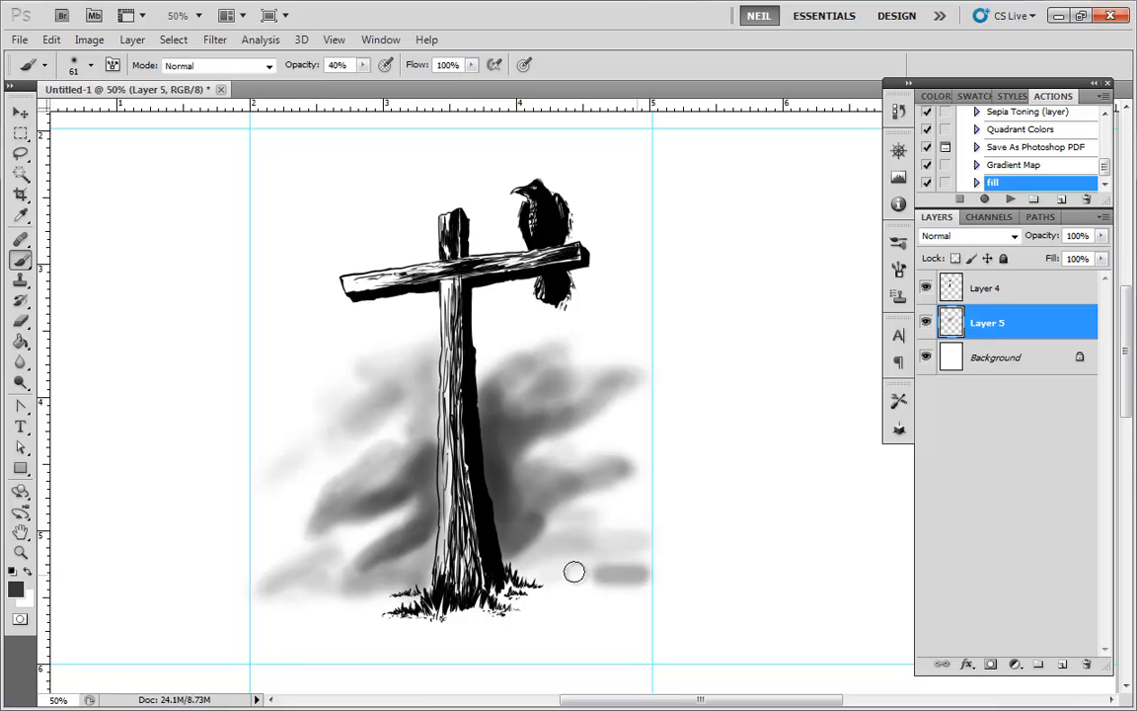
pyautogui.hotkey('ctrl', 'z')
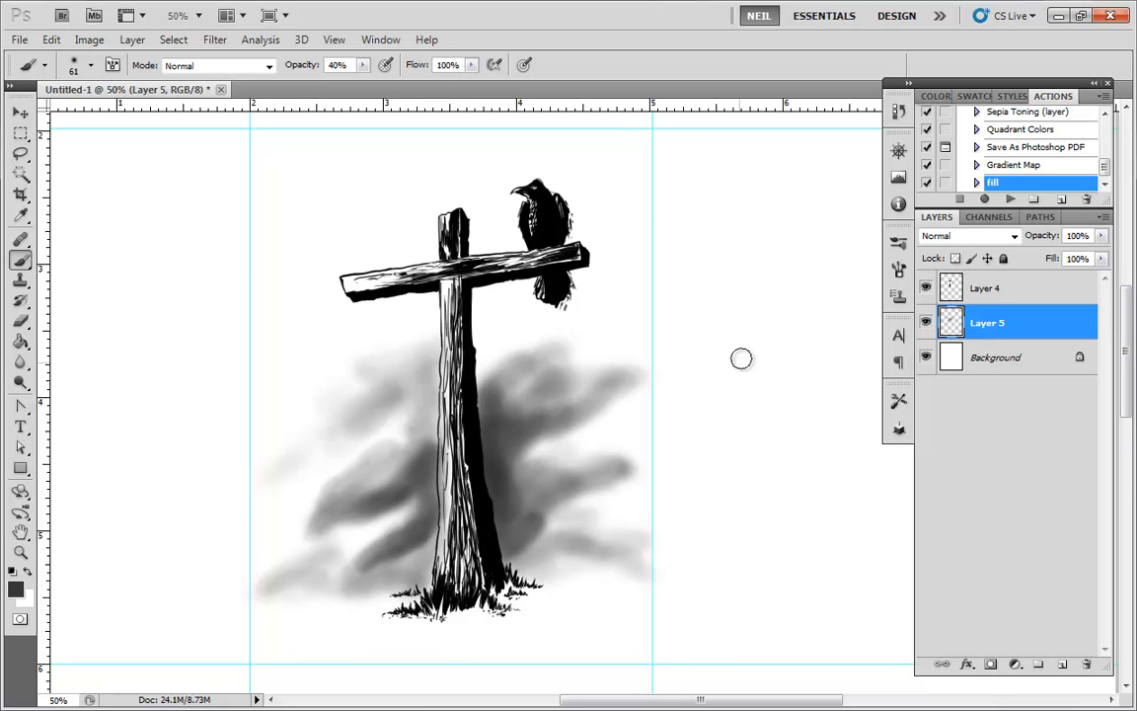
# Delete the painted cloud layer and add a new empty layer between the background and the ink layer.
pyautogui.hotkey('ctrl', '-')
pyautogui.hotkey('ctrl', '-')
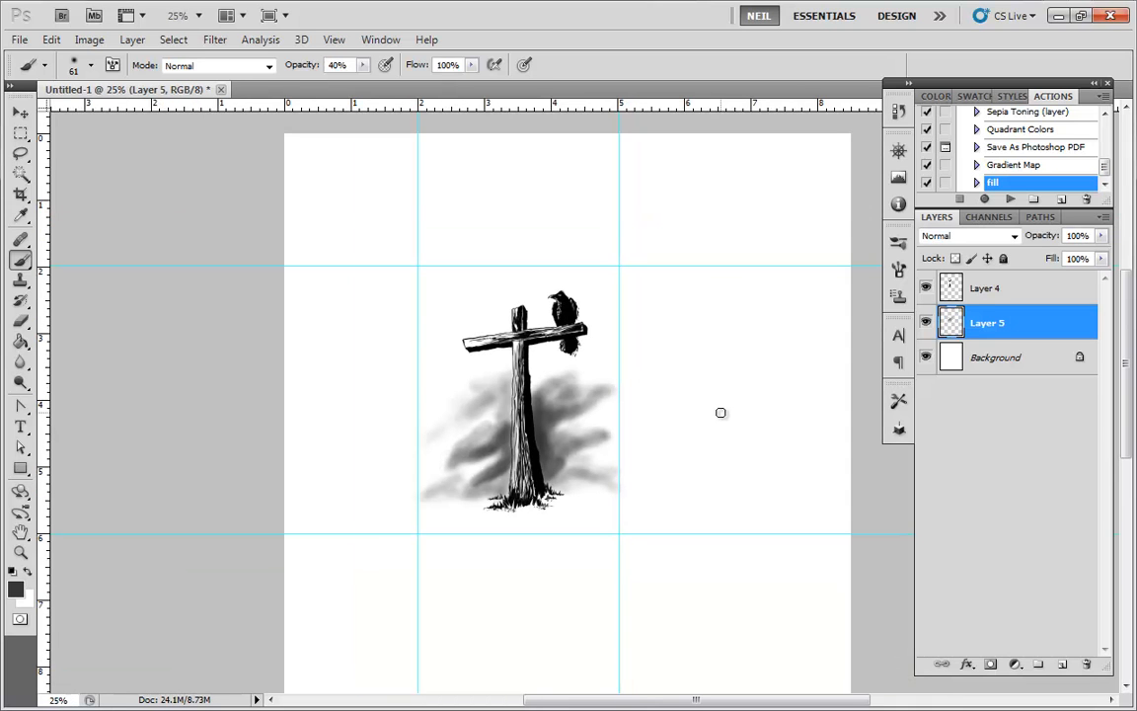
pyautogui.hotkey('ctrl', '+')
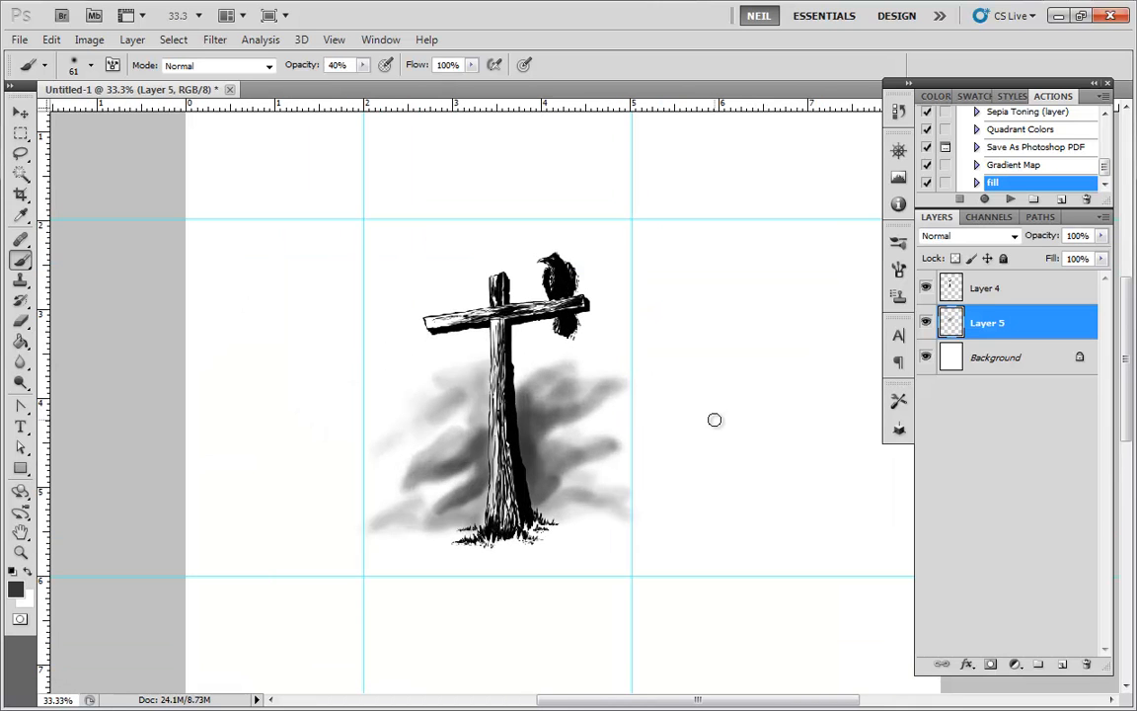
pyautogui.click(1086, 664)
pyautogui.click(1062, 662)
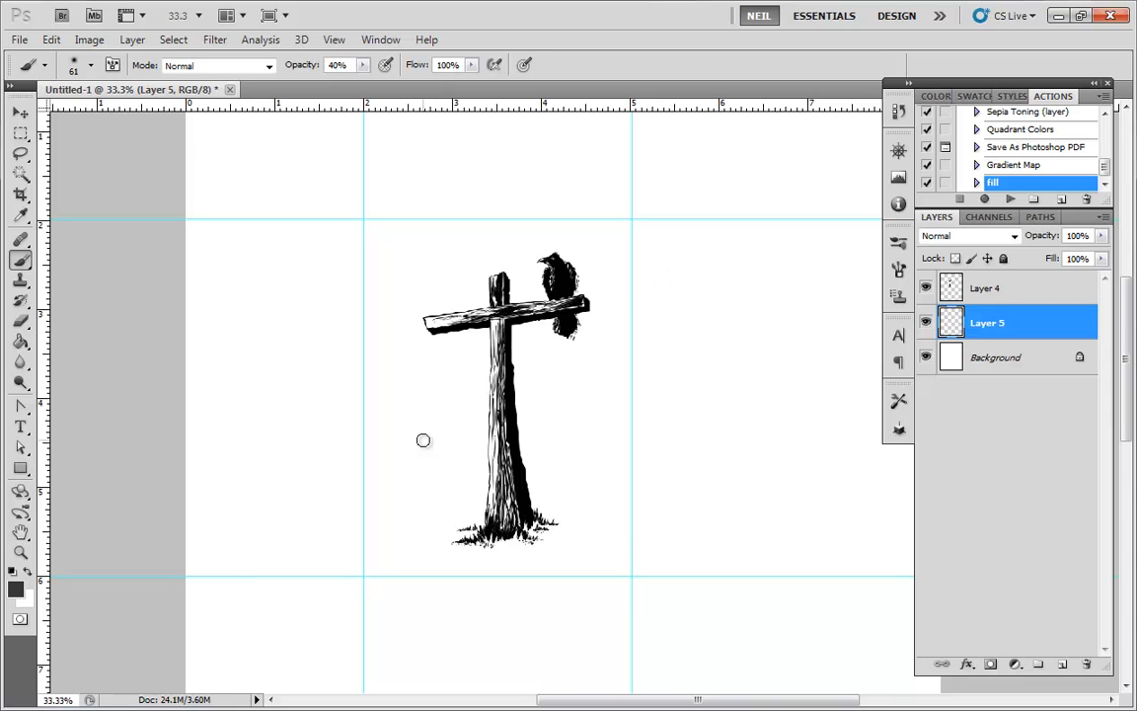
# Paint faint diagonal cloud streaks behind the post, rising from lower left to upper right, in a sampled light gray.
pyautogui.moveTo(490, 357)
pyautogui.mouseDown()
pyautogui.moveTo(454, 378)
pyautogui.moveTo(411, 436)
pyautogui.moveTo(521, 365)
pyautogui.mouseUp()
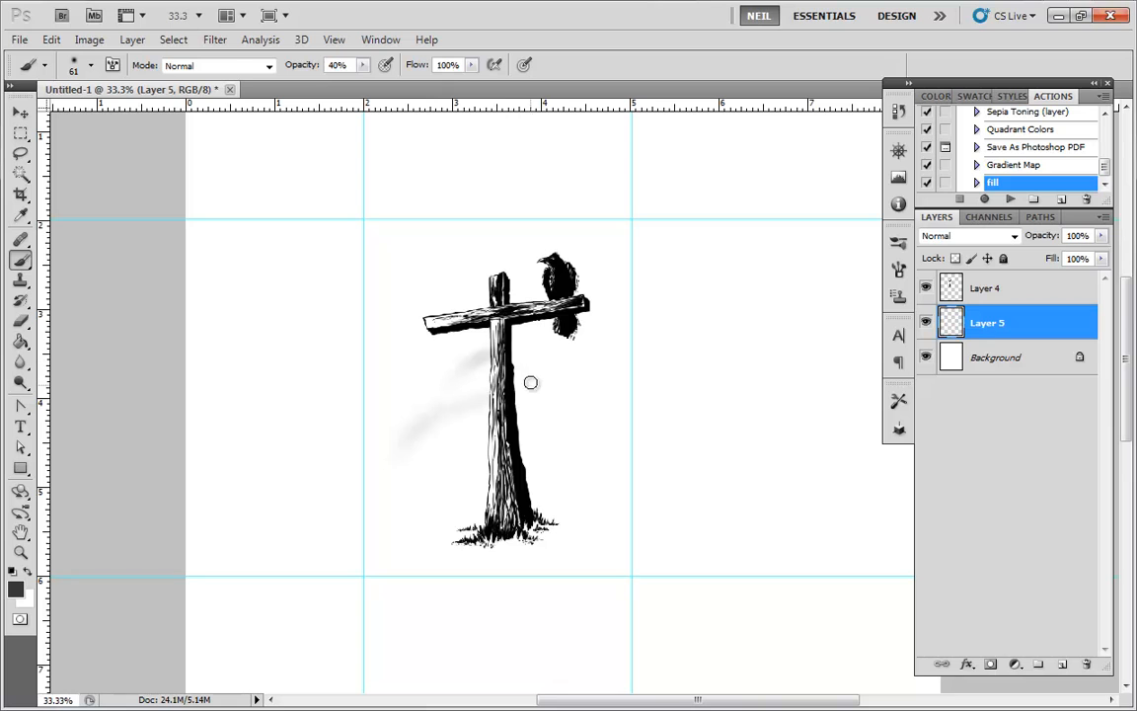
pyautogui.moveTo(493, 372)
pyautogui.mouseDown()
pyautogui.moveTo(413, 429)
pyautogui.moveTo(471, 370)
pyautogui.moveTo(538, 332)
pyautogui.mouseUp()
pyautogui.keyDown('alt'); pyautogui.click(479, 371); pyautogui.keyUp('alt')
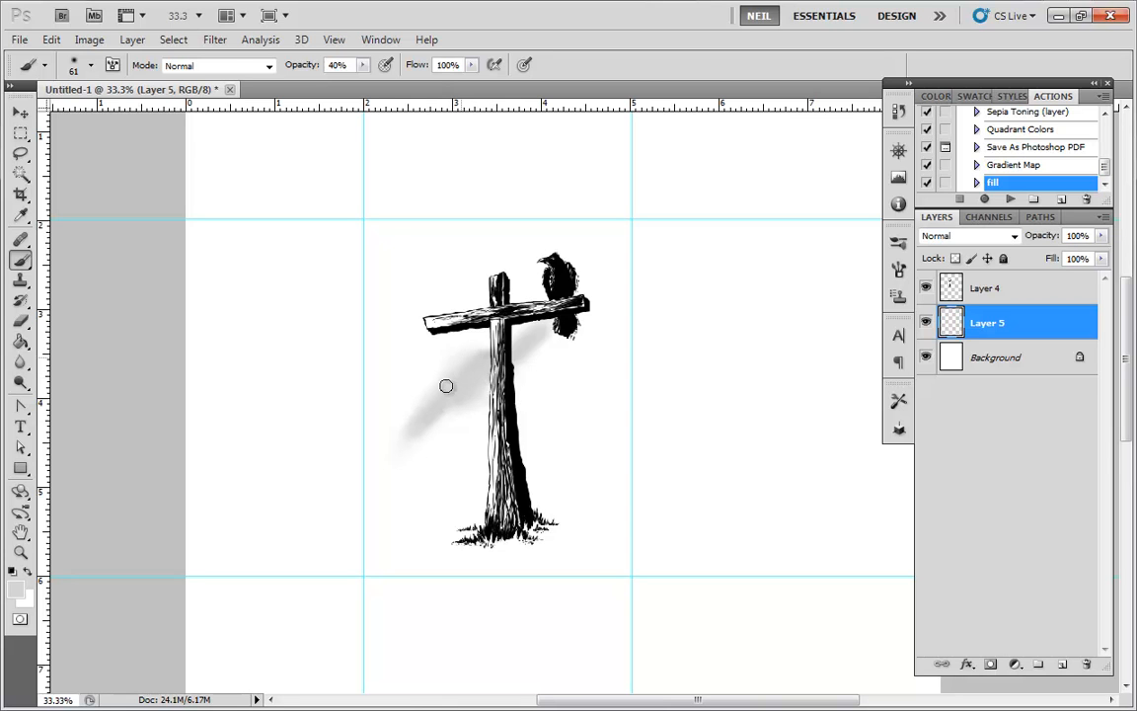
pyautogui.moveTo(474, 381)
pyautogui.mouseDown()
pyautogui.moveTo(450, 422)
pyautogui.moveTo(397, 469)
pyautogui.moveTo(440, 428)
pyautogui.moveTo(479, 423)
pyautogui.moveTo(418, 443)
pyautogui.moveTo(392, 493)
pyautogui.moveTo(469, 430)
pyautogui.moveTo(414, 458)
pyautogui.moveTo(398, 480)
pyautogui.moveTo(476, 420)
pyautogui.moveTo(411, 456)
pyautogui.moveTo(474, 424)
pyautogui.moveTo(418, 471)
pyautogui.moveTo(537, 397)
pyautogui.moveTo(508, 411)
pyautogui.moveTo(545, 375)
pyautogui.moveTo(548, 388)
pyautogui.moveTo(595, 369)
pyautogui.moveTo(542, 385)
pyautogui.moveTo(610, 385)
pyautogui.moveTo(532, 414)
pyautogui.moveTo(621, 321)
pyautogui.moveTo(566, 372)
pyautogui.moveTo(587, 344)
pyautogui.moveTo(586, 356)
pyautogui.moveTo(617, 334)
pyautogui.moveTo(599, 367)
pyautogui.moveTo(531, 399)
pyautogui.moveTo(514, 457)
pyautogui.mouseUp()
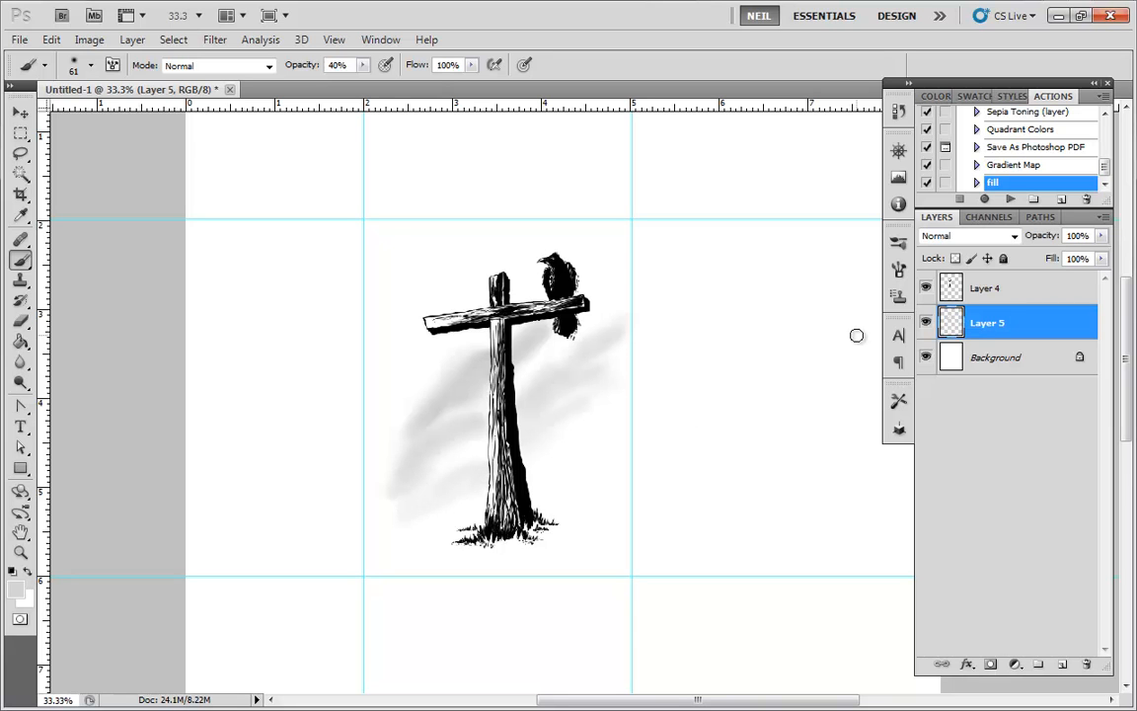
# Extend the light gray clouds to the lower left guide and fill in more streaks beside the lower post.
pyautogui.moveTo(395, 476); pyautogui.dragTo(369, 522)
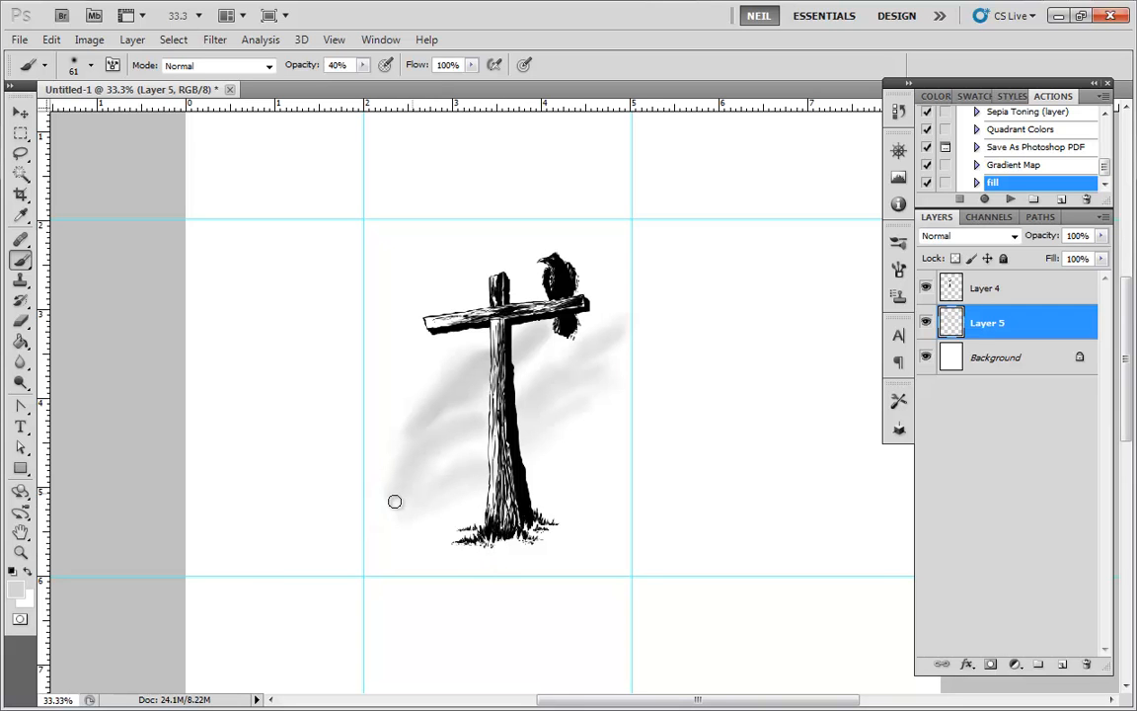
pyautogui.moveTo(383, 546); pyautogui.dragTo(456, 490)
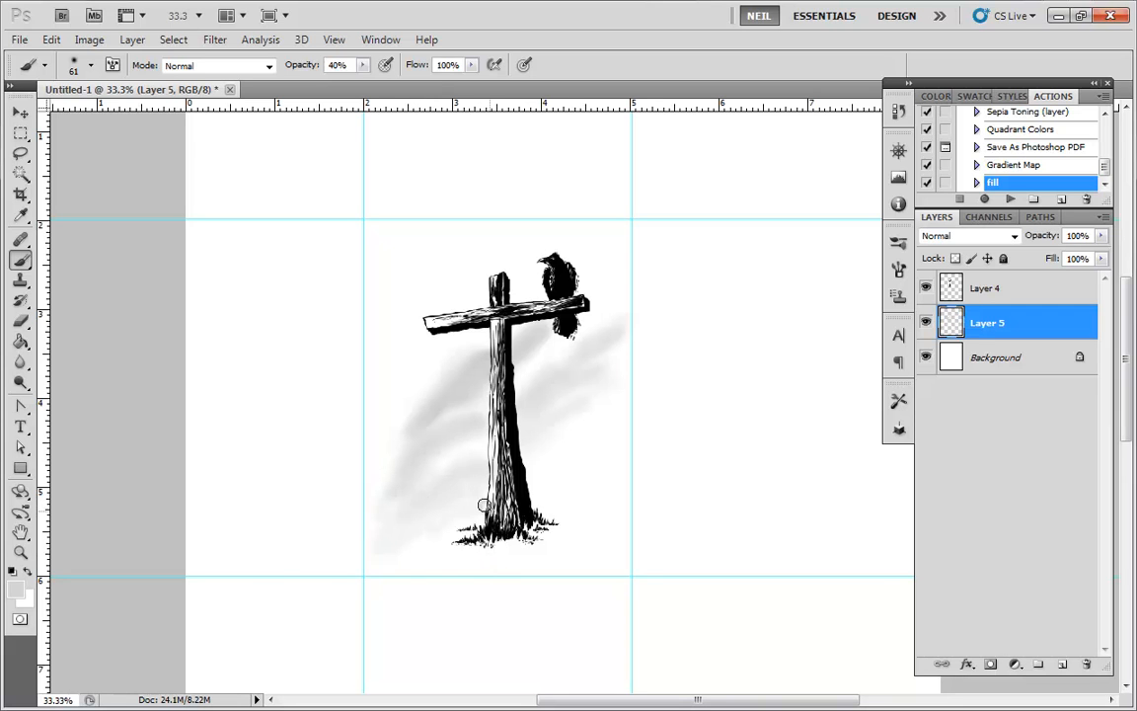
pyautogui.moveTo(424, 526)
pyautogui.mouseDown()
pyautogui.moveTo(400, 535)
pyautogui.moveTo(383, 515)
pyautogui.moveTo(368, 525)
pyautogui.mouseUp()
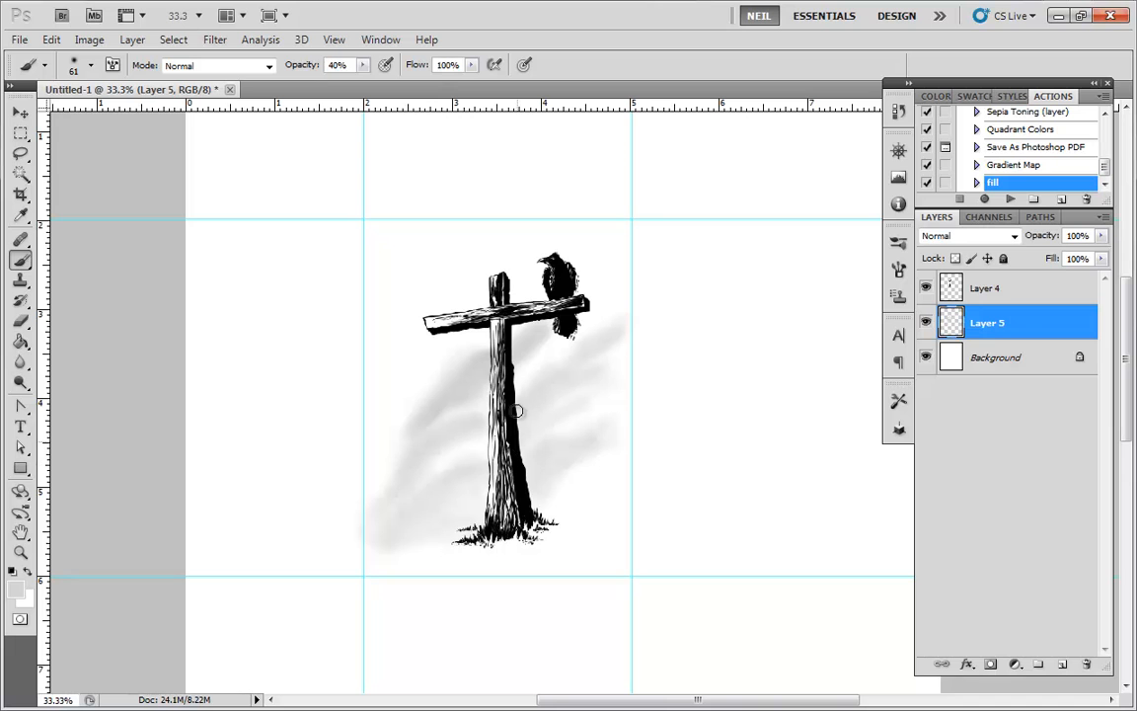
# Choose a darker gray foreground color and shade the cloud streaks beneath the crossbar and left of the post.
pyautogui.hotkey('ctrl', '-')
pyautogui.hotkey('ctrl', '+')
pyautogui.hotkey('ctrl', '+')
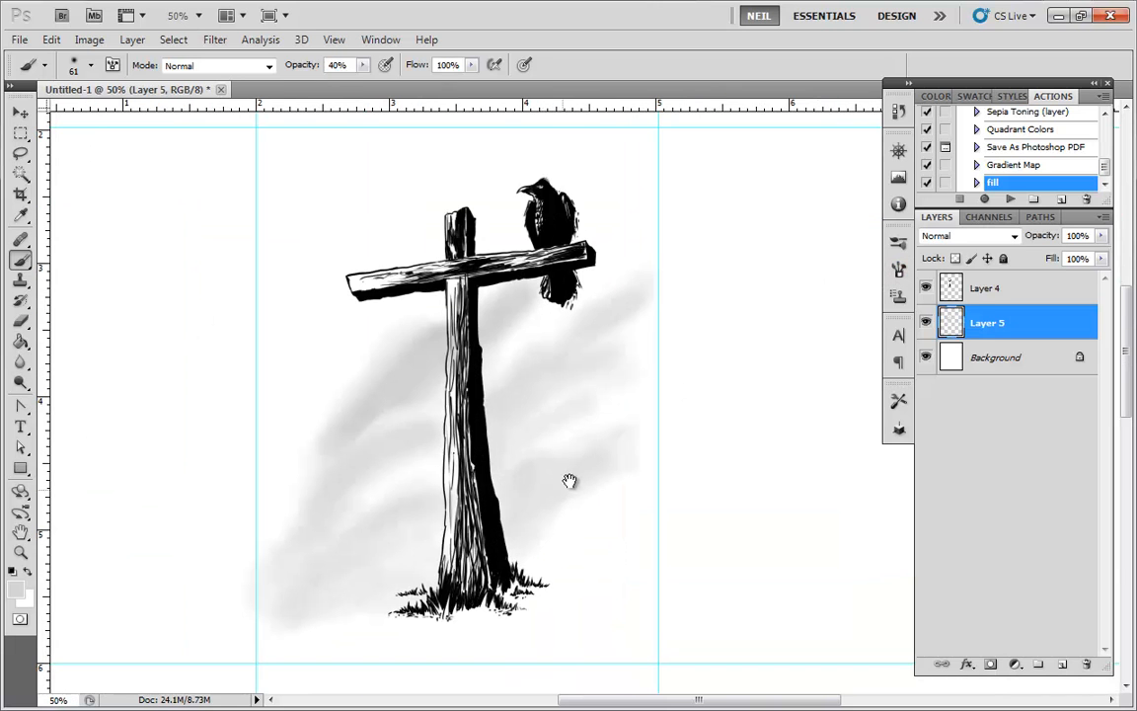
pyautogui.moveTo(542, 512); pyautogui.dragTo(581, 441)
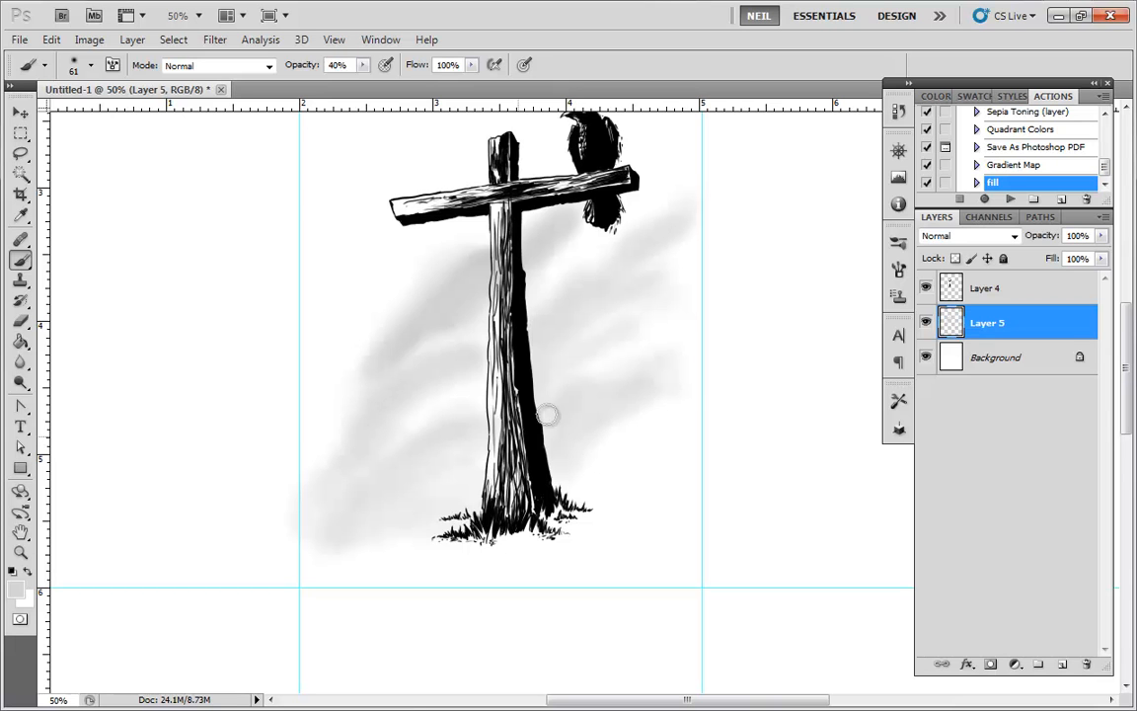
pyautogui.click(15, 589)
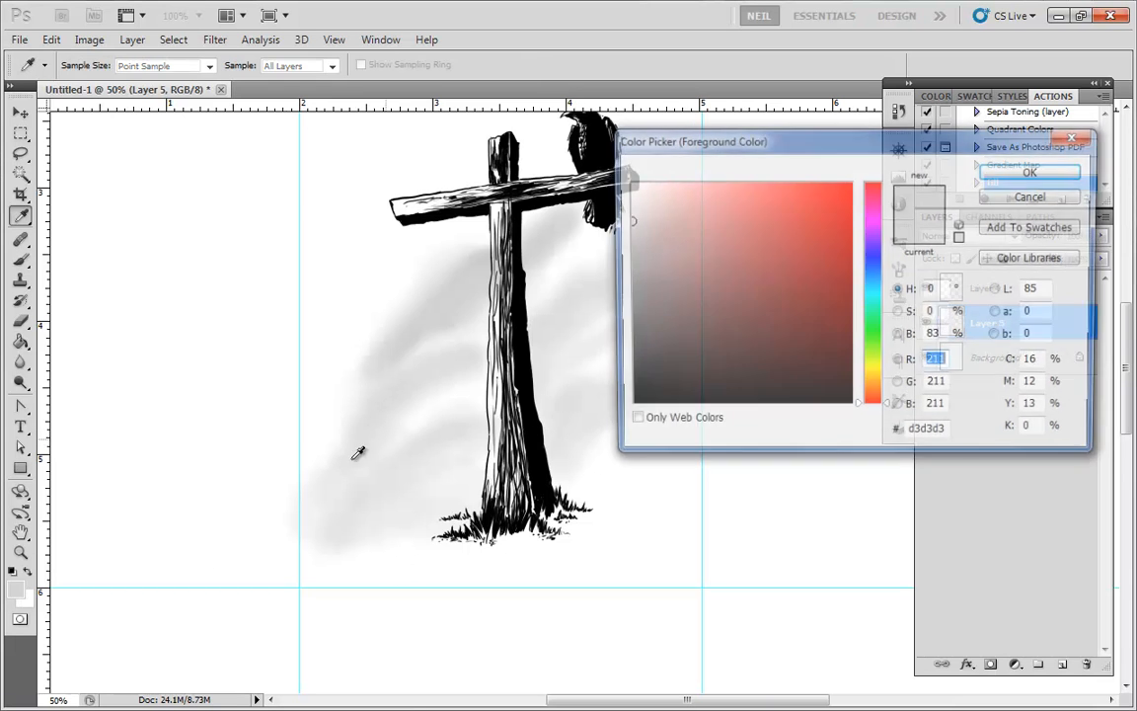
pyautogui.click(548, 229)
pyautogui.click(1016, 173)
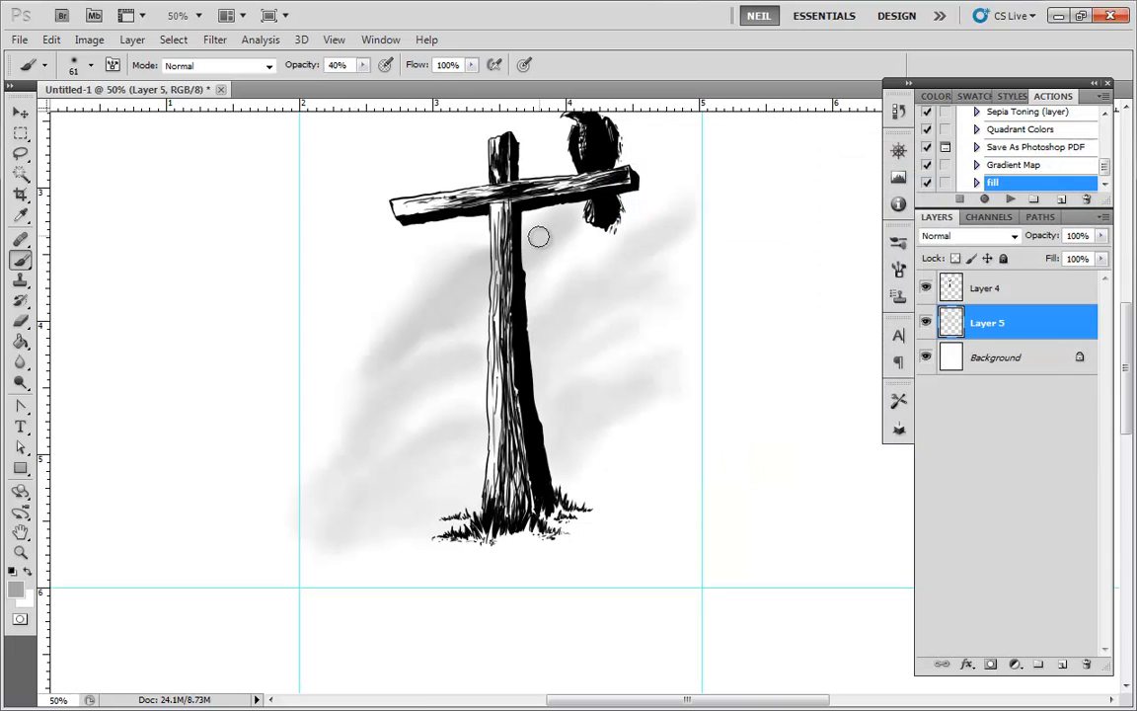
pyautogui.moveTo(530, 264)
pyautogui.mouseDown()
pyautogui.moveTo(468, 319)
pyautogui.moveTo(472, 300)
pyautogui.moveTo(376, 370)
pyautogui.moveTo(476, 296)
pyautogui.moveTo(487, 282)
pyautogui.moveTo(467, 300)
pyautogui.moveTo(485, 266)
pyautogui.moveTo(481, 316)
pyautogui.moveTo(458, 325)
pyautogui.moveTo(479, 364)
pyautogui.moveTo(373, 428)
pyautogui.moveTo(346, 477)
pyautogui.moveTo(396, 409)
pyautogui.moveTo(451, 380)
pyautogui.moveTo(384, 443)
pyautogui.moveTo(374, 424)
pyautogui.moveTo(361, 429)
pyautogui.moveTo(333, 496)
pyautogui.moveTo(343, 476)
pyautogui.moveTo(317, 503)
pyautogui.moveTo(472, 435)
pyautogui.moveTo(467, 476)
pyautogui.mouseUp()
# Reduce the brush to 30 px and build up mid-gray shading with uneven edges in the clouds left of the post.
pyautogui.rightClick(491, 373)
pyautogui.click(546, 390)
pyautogui.press('Return')
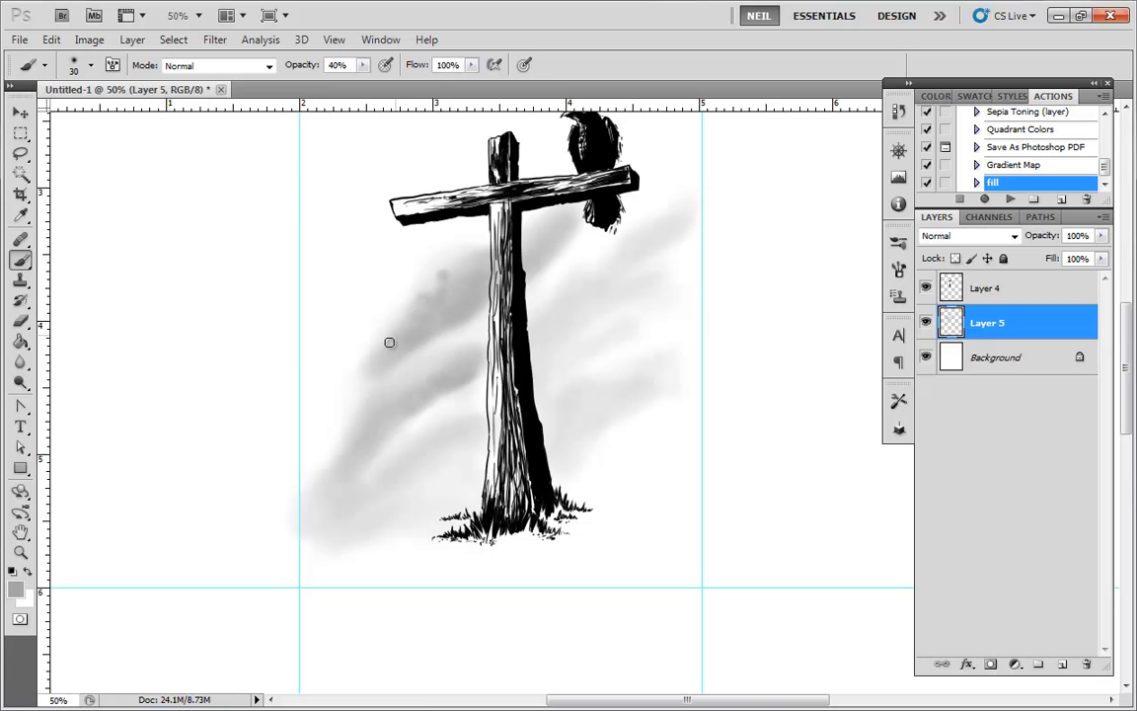
pyautogui.moveTo(428, 276); pyautogui.dragTo(404, 315)
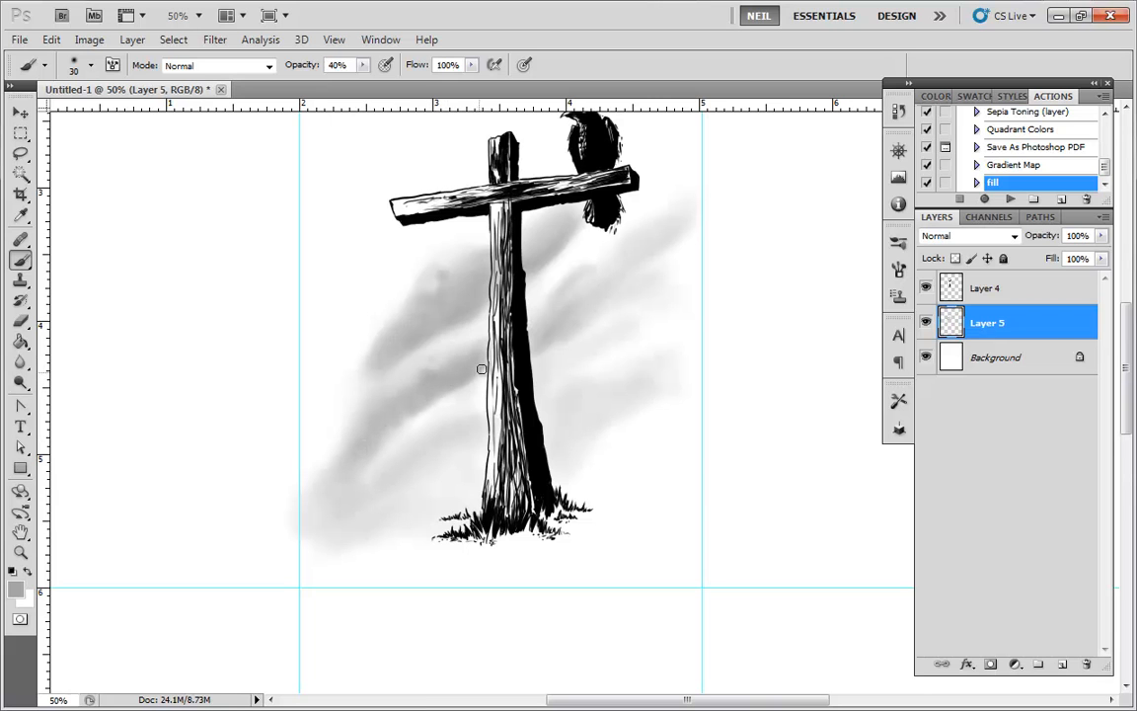
pyautogui.moveTo(363, 480); pyautogui.dragTo(309, 507)
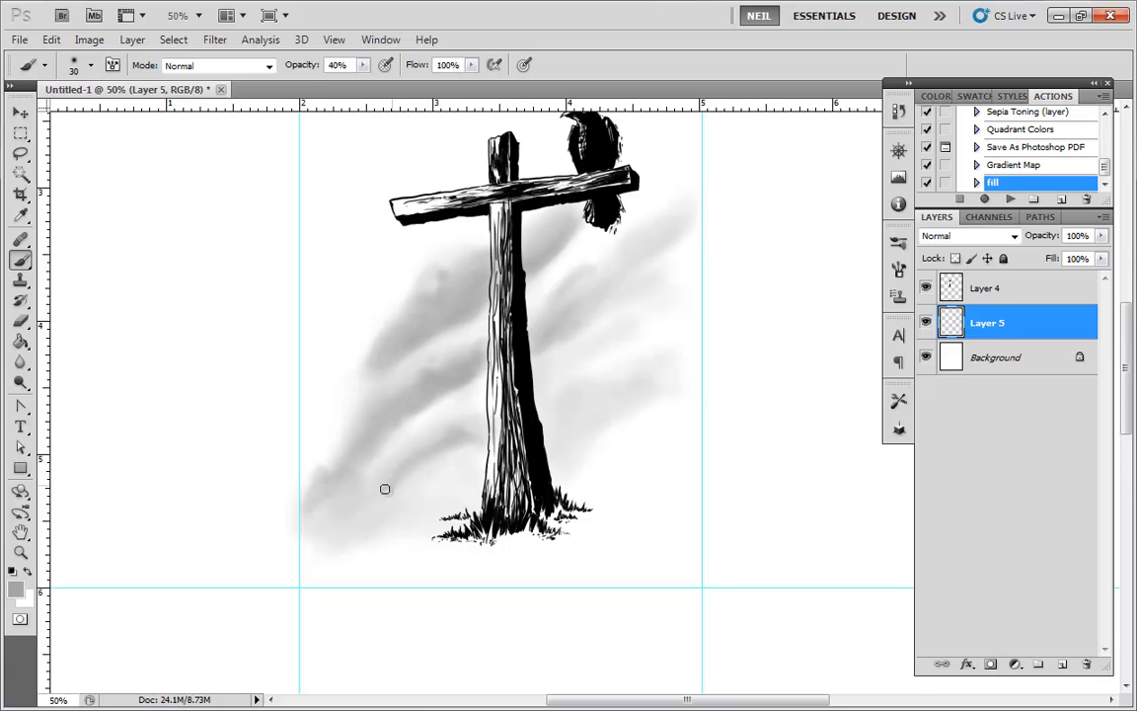
pyautogui.moveTo(368, 515)
pyautogui.mouseDown()
pyautogui.moveTo(476, 496)
pyautogui.moveTo(394, 509)
pyautogui.moveTo(413, 496)
pyautogui.moveTo(471, 483)
pyautogui.moveTo(359, 523)
pyautogui.moveTo(428, 505)
pyautogui.moveTo(389, 516)
pyautogui.moveTo(357, 508)
pyautogui.moveTo(304, 548)
pyautogui.mouseUp()
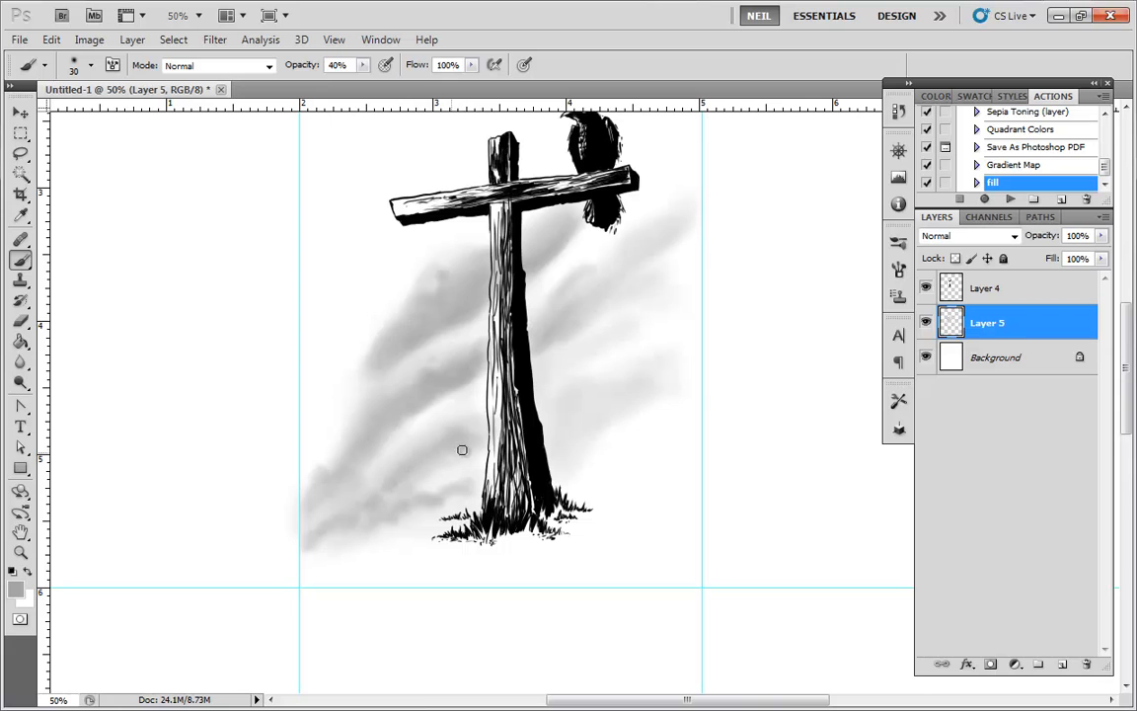
pyautogui.moveTo(480, 427); pyautogui.dragTo(453, 436)
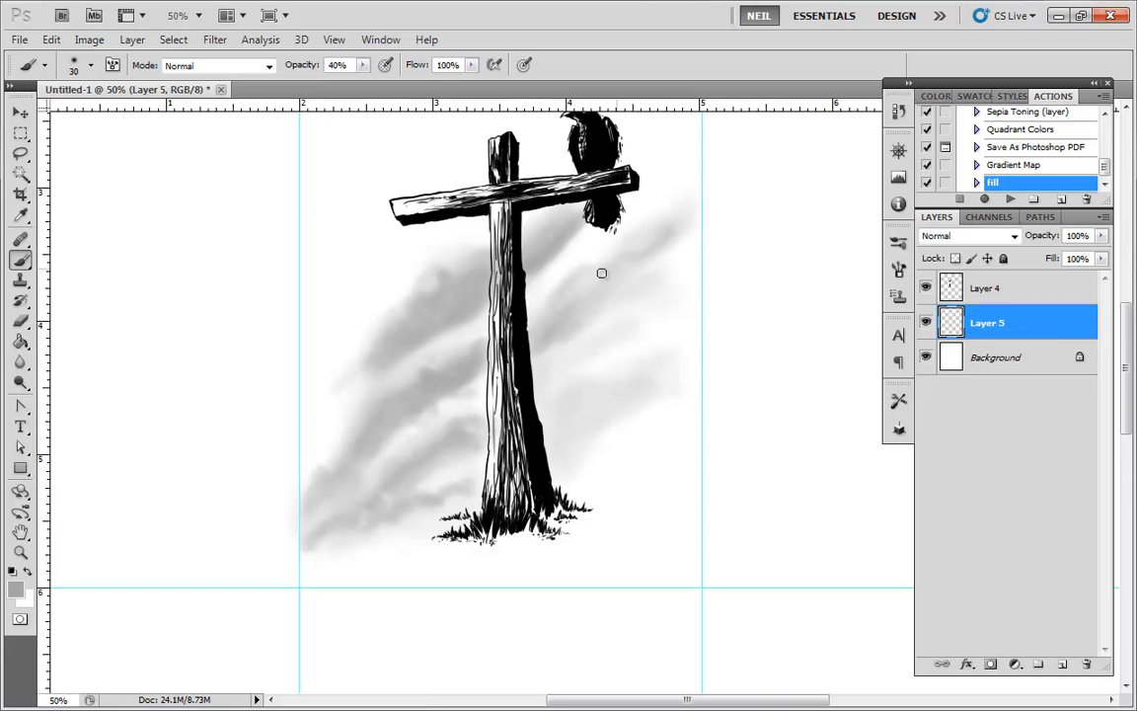
# Shade the cloud streaks right of the post in the same gray and add small wisps near their lower end.
pyautogui.moveTo(620, 268); pyautogui.dragTo(654, 244)
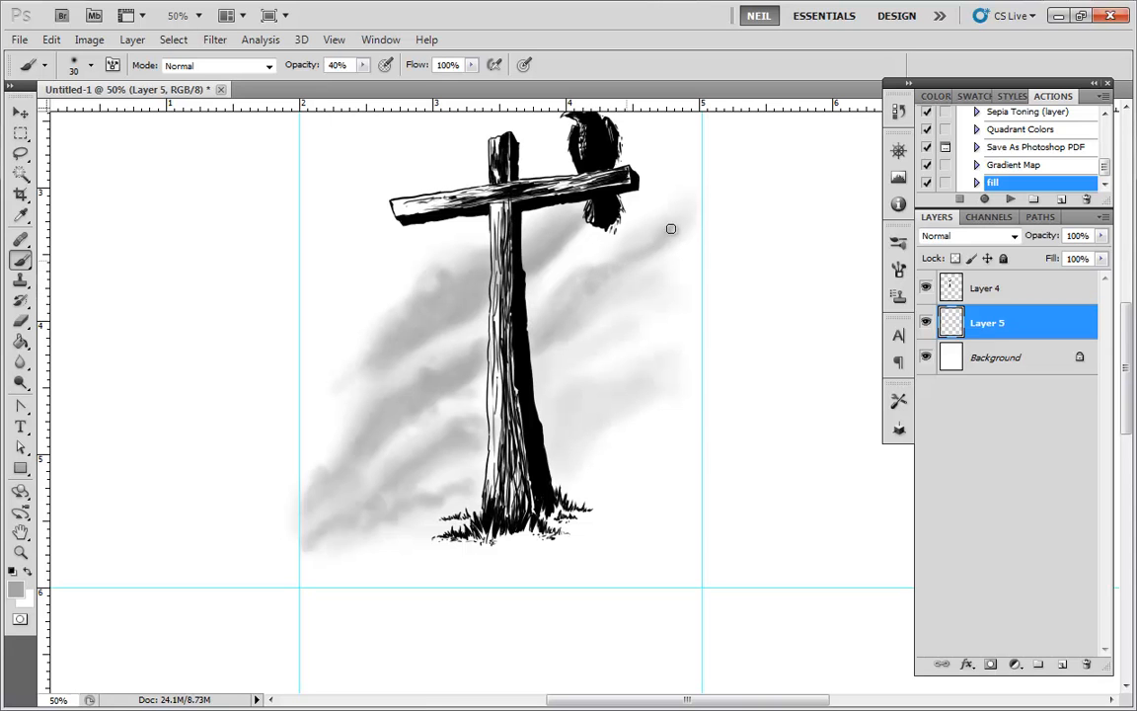
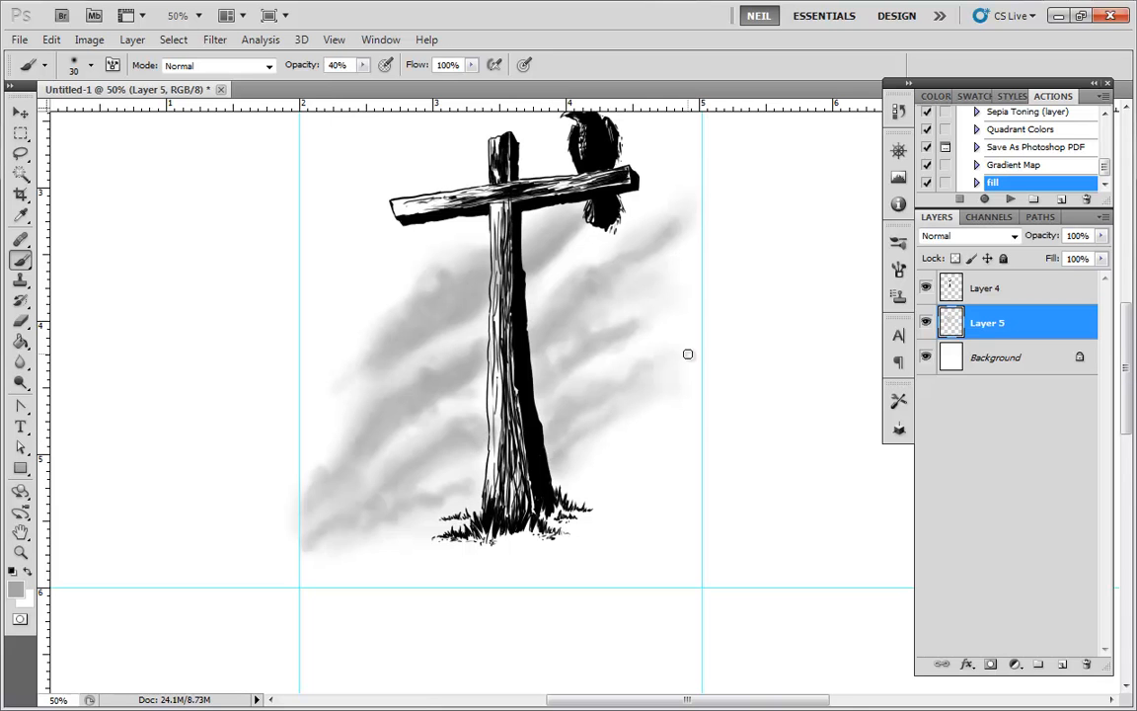
pyautogui.hotkey('ctrl', '-')
pyautogui.hotkey('ctrl', '-')
pyautogui.moveTo(688, 353); pyautogui.dragTo(650, 346)
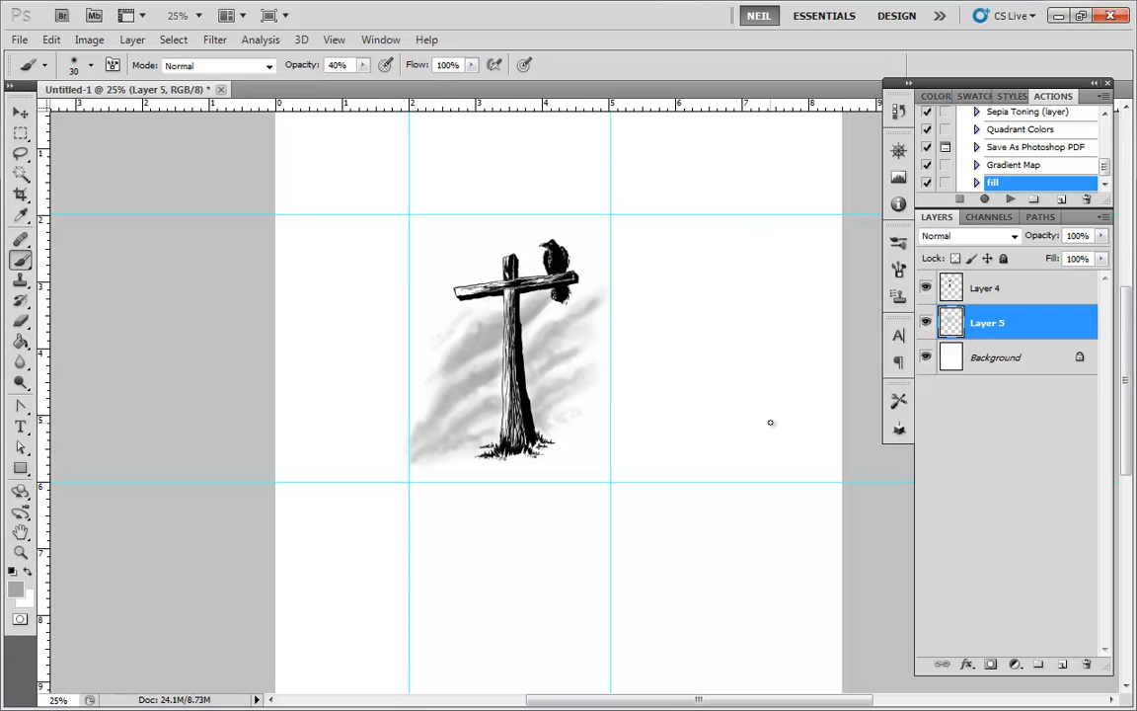
pyautogui.hotkey('ctrl', '-')
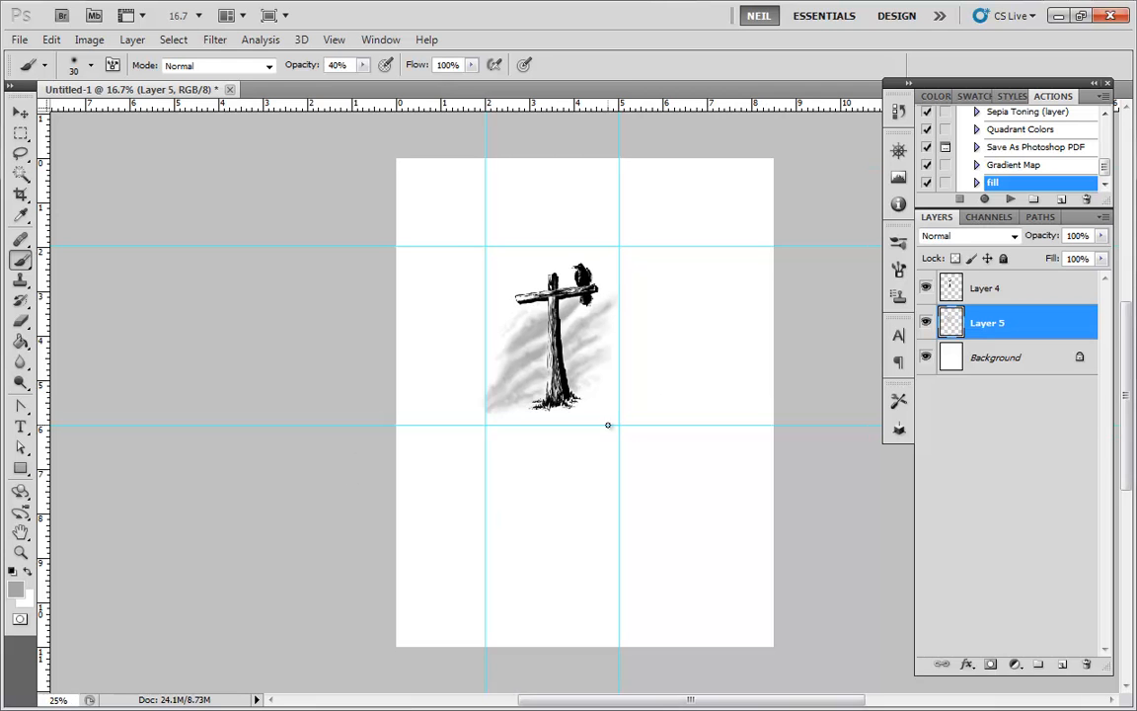
# Choose a darker gray foreground color and deepen the shading in the cloud streaks on both sides of the post.
pyautogui.hotkey('ctrl', '+')
pyautogui.hotkey('ctrl', '+')
pyautogui.hotkey('ctrl', '+')
pyautogui.click(17, 589)
pyautogui.click(627, 287)
pyautogui.click(1031, 171)
pyautogui.press('b')
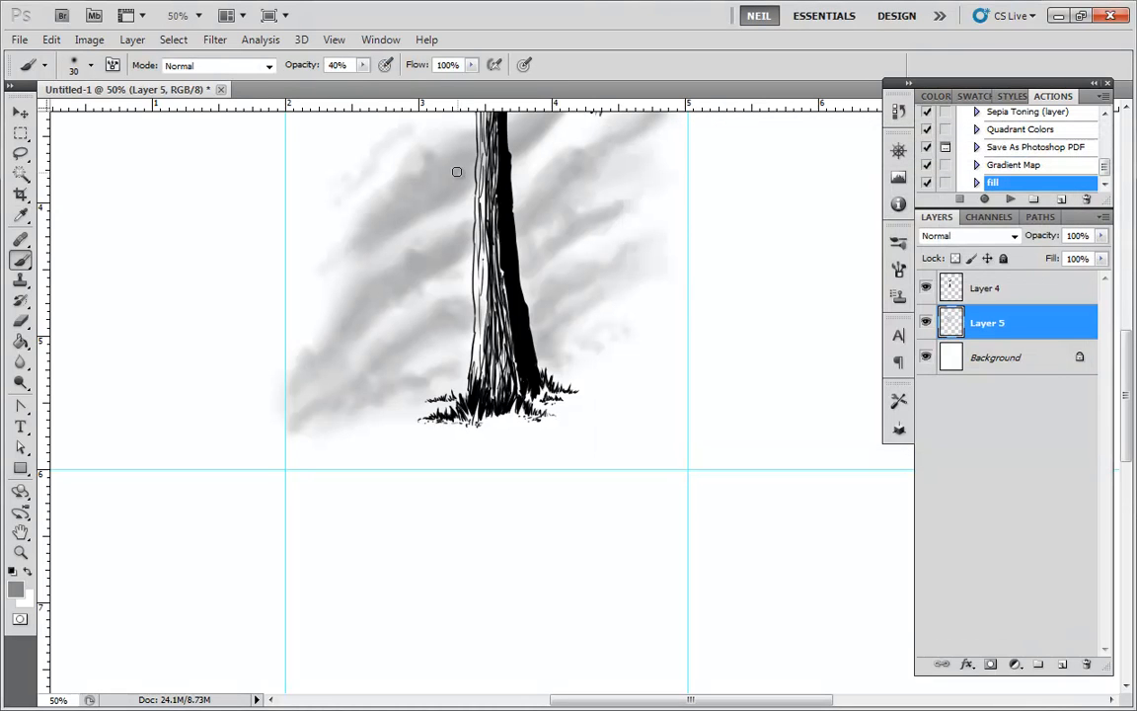
pyautogui.moveTo(406, 188); pyautogui.dragTo(464, 147)
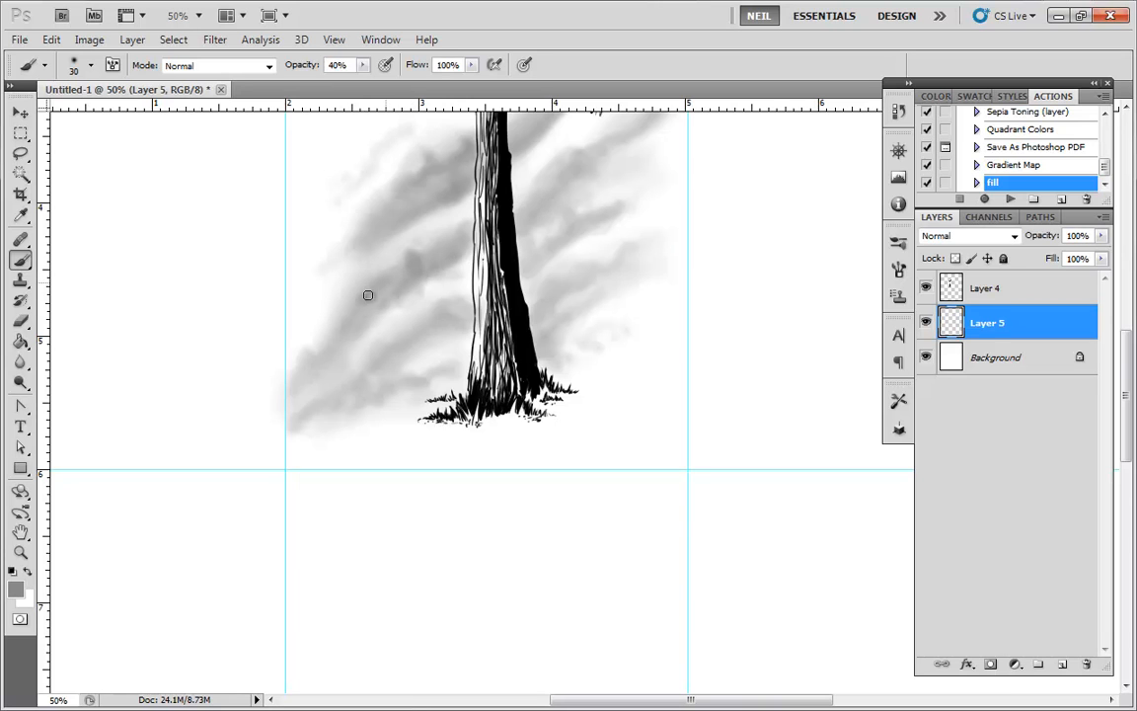
pyautogui.moveTo(321, 357)
pyautogui.mouseDown()
pyautogui.moveTo(364, 317)
pyautogui.moveTo(364, 289)
pyautogui.moveTo(333, 345)
pyautogui.mouseUp()
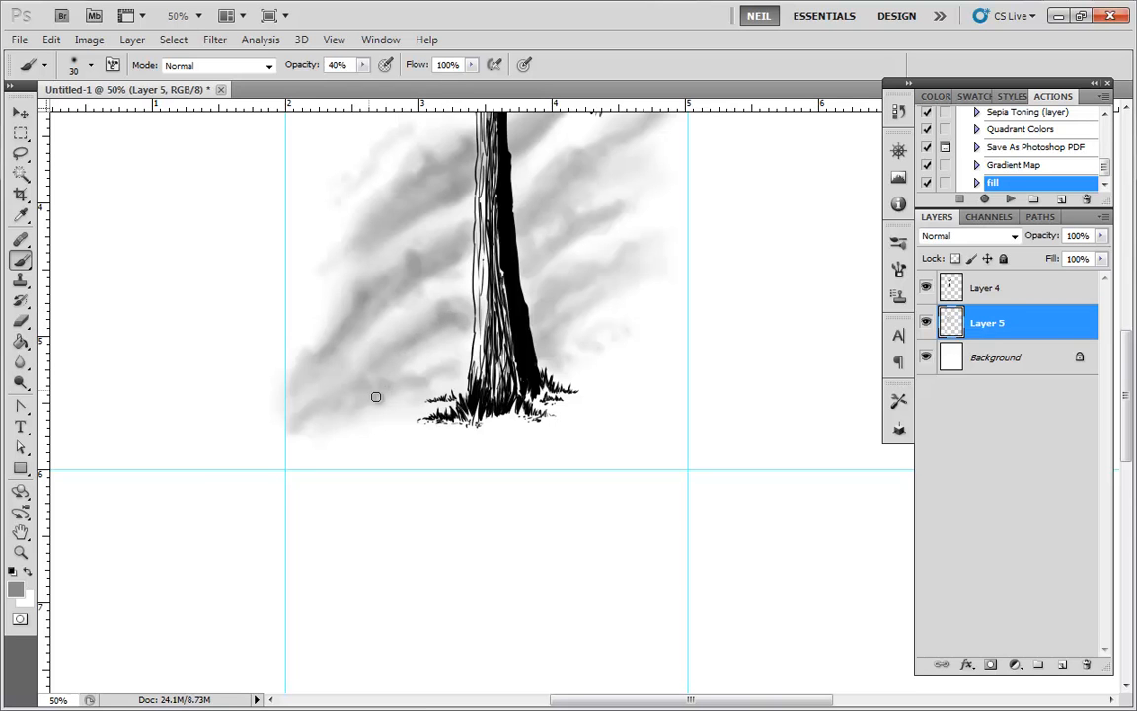
pyautogui.moveTo(583, 253); pyautogui.dragTo(555, 333)
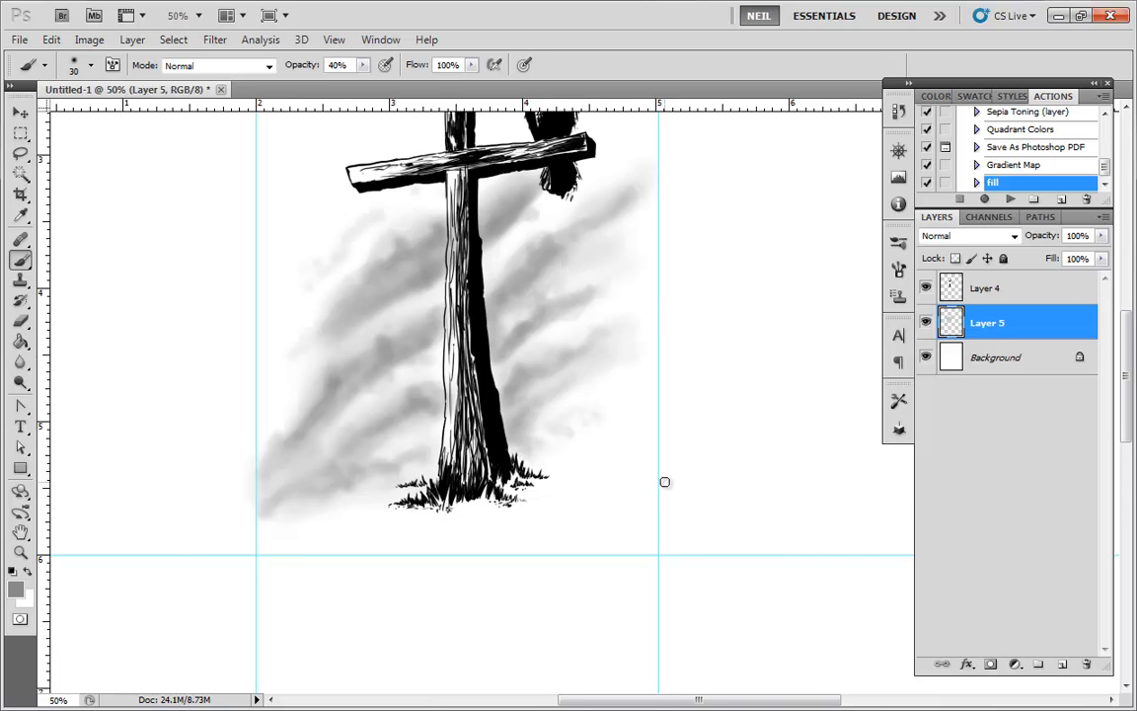
# On Layer 4, darken the bird's face around the eye and beak with a hard 3 px black brush at 100% opacity.
pyautogui.scroll(-3, 665, 480)
pyautogui.moveTo(693, 315); pyautogui.dragTo(667, 328)
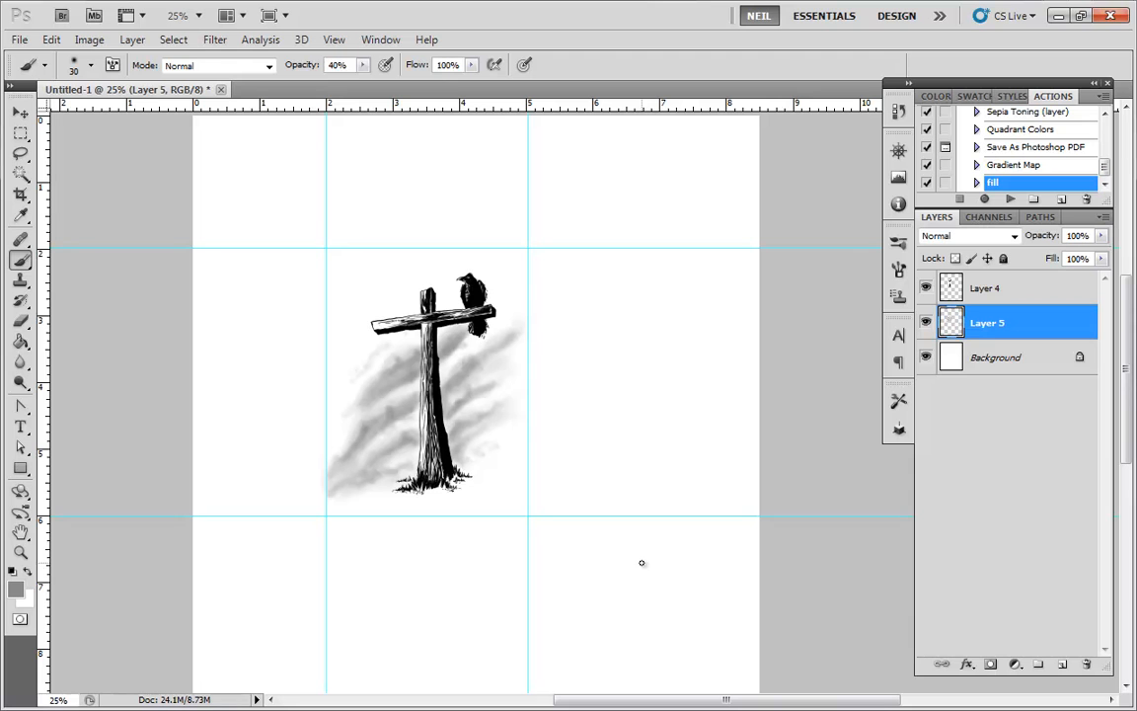
pyautogui.scroll(3, 640, 457)
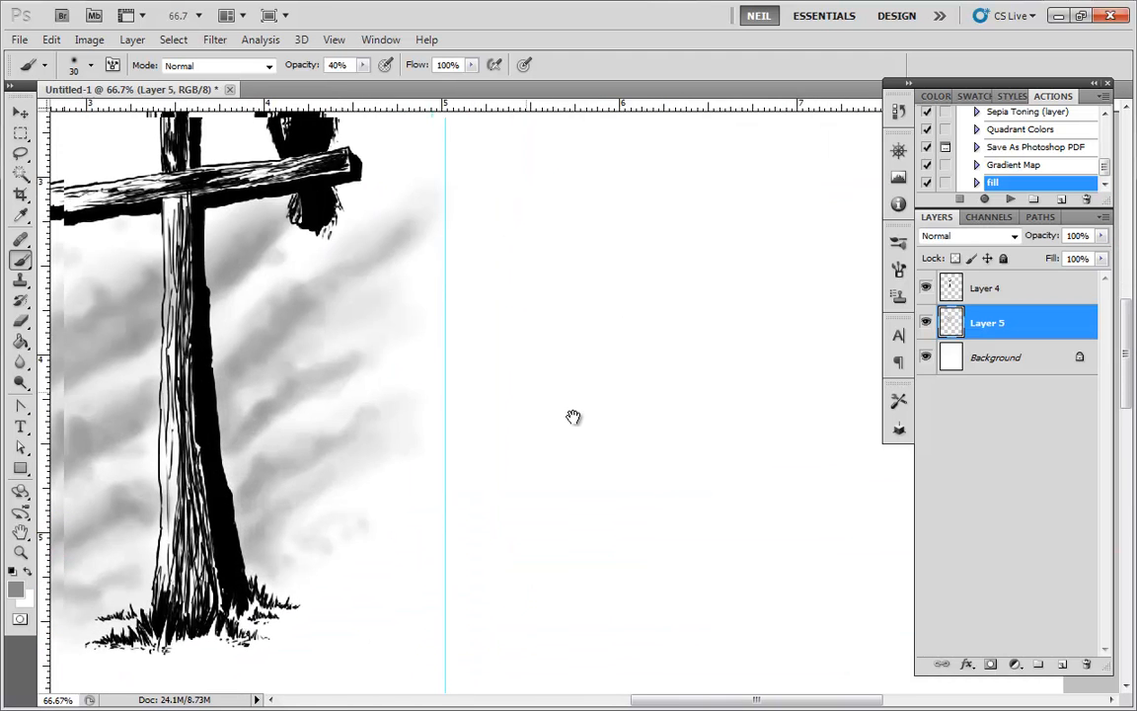
pyautogui.scroll(-1, 676, 424)
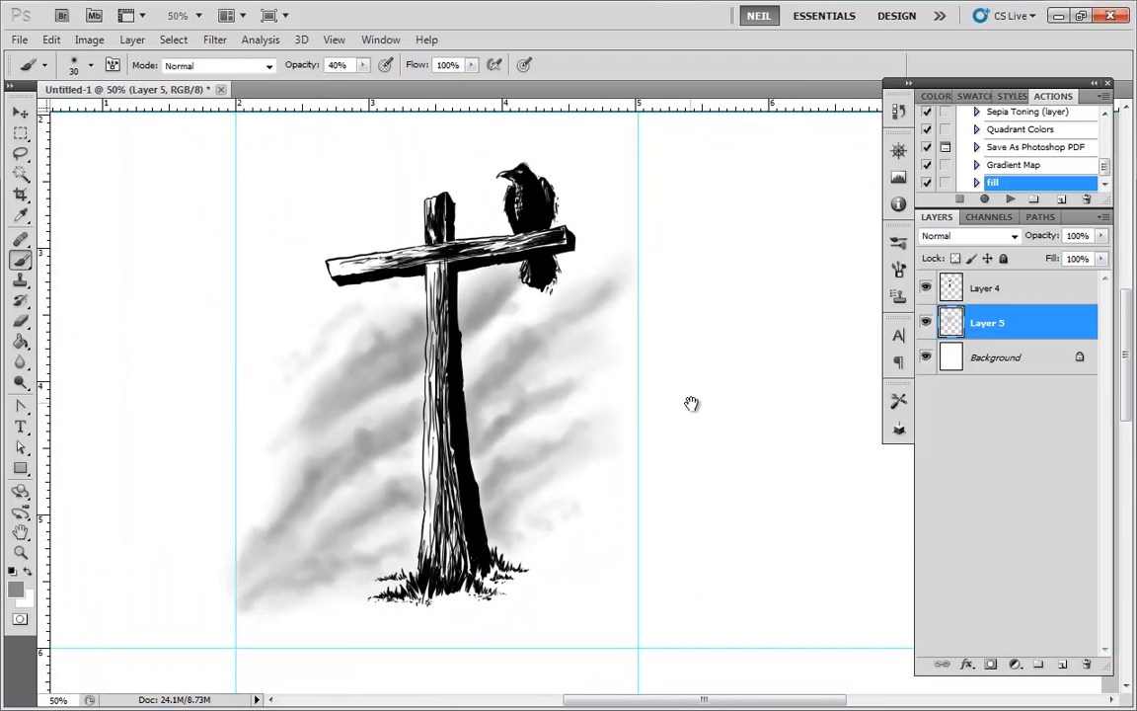
pyautogui.scroll(3, 592, 375)
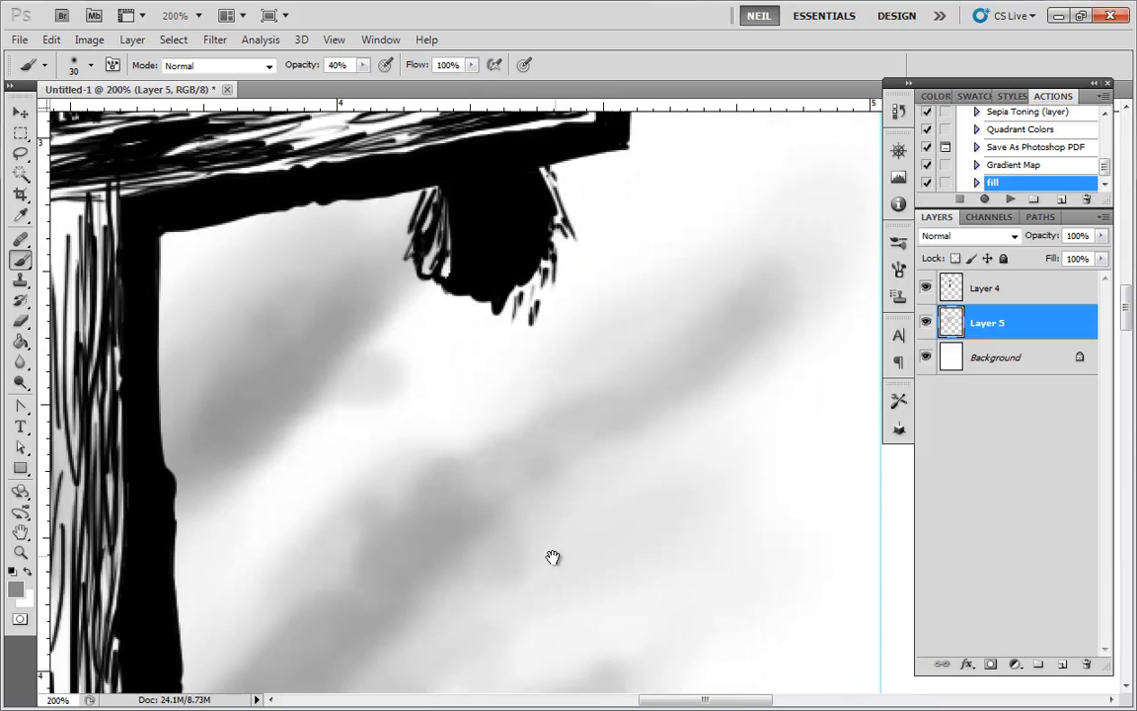
pyautogui.rightClick(612, 361)
pyautogui.click(873, 460)
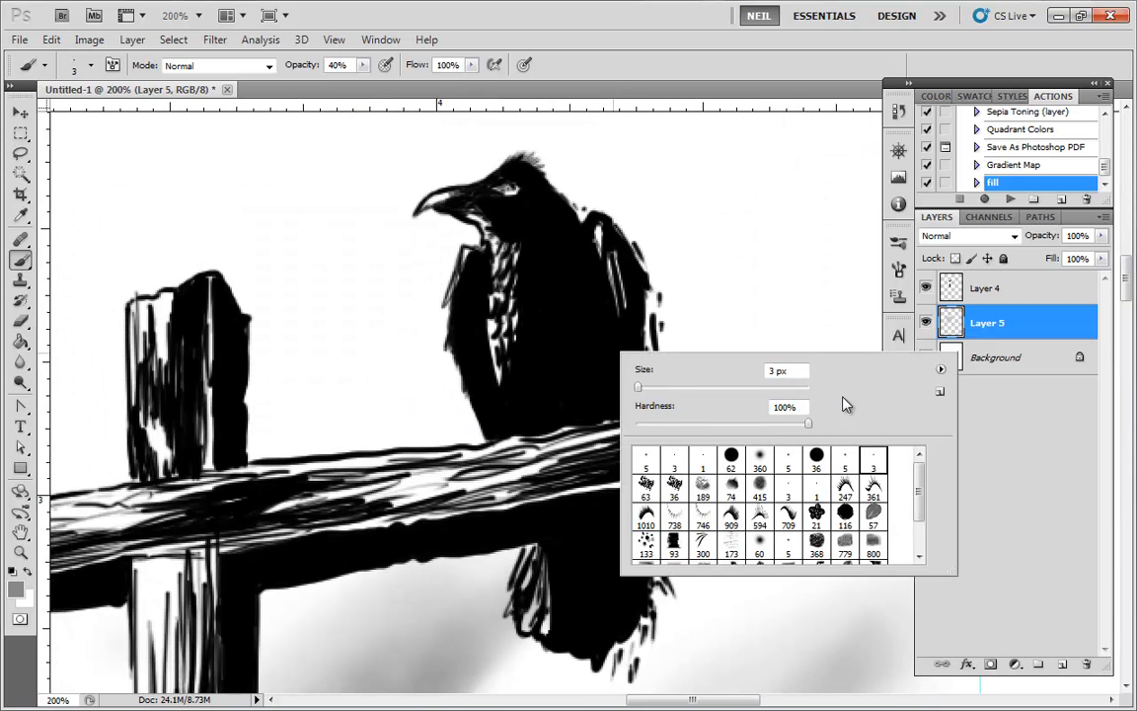
pyautogui.press('Return')
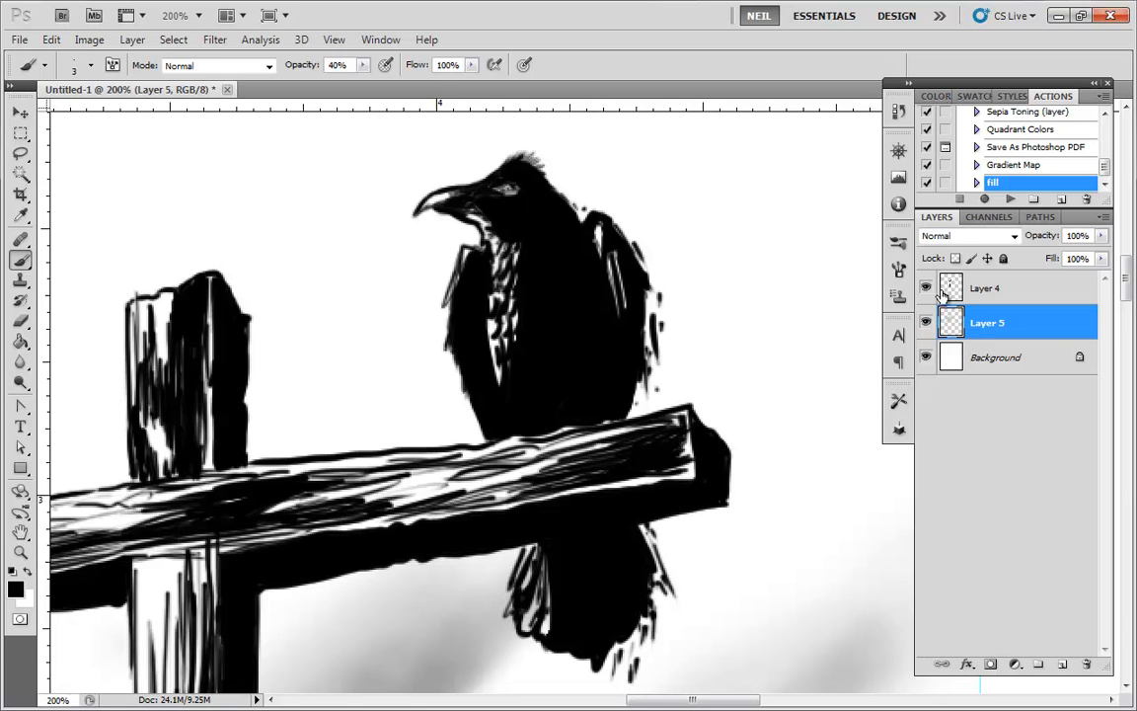
pyautogui.hotkey('alt', ']')
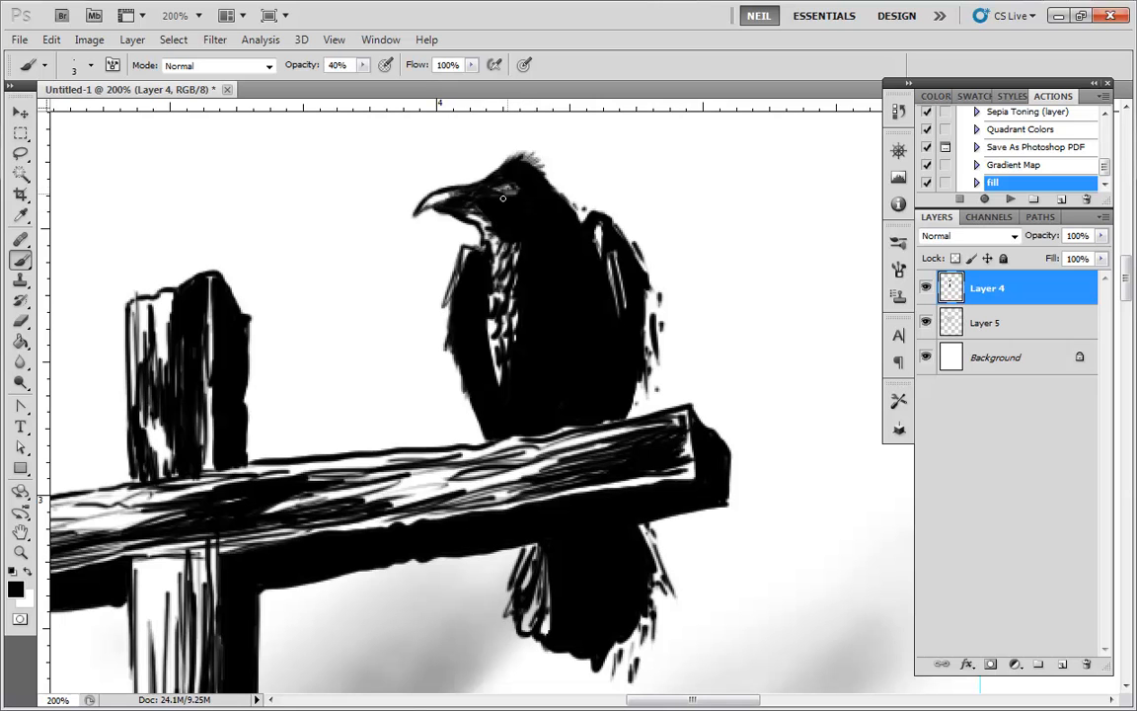
pyautogui.moveTo(363, 65)
pyautogui.mouseDown()
pyautogui.moveTo(368, 76)
pyautogui.moveTo(490, 79)
pyautogui.mouseUp()
pyautogui.moveTo(446, 198)
pyautogui.mouseDown()
pyautogui.moveTo(430, 203)
pyautogui.moveTo(450, 197)
pyautogui.moveTo(485, 223)
pyautogui.mouseUp()
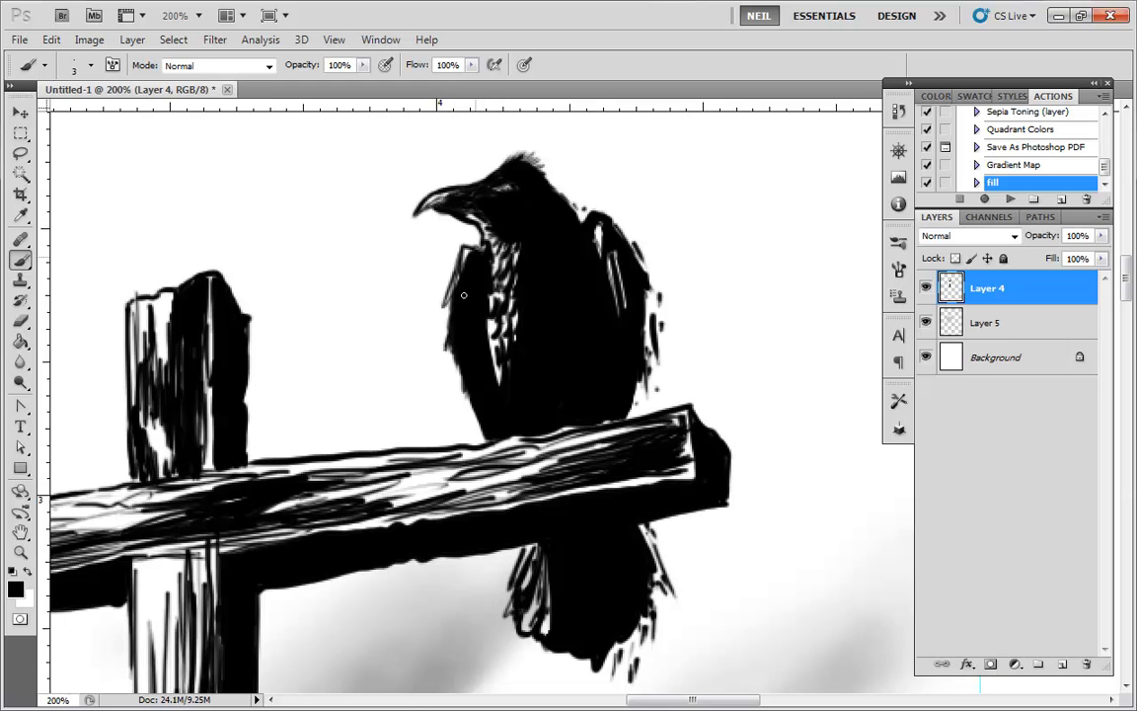
pyautogui.hotkey('ctrl', '-')
pyautogui.hotkey('ctrl', '-')
pyautogui.hotkey('ctrl', '-')
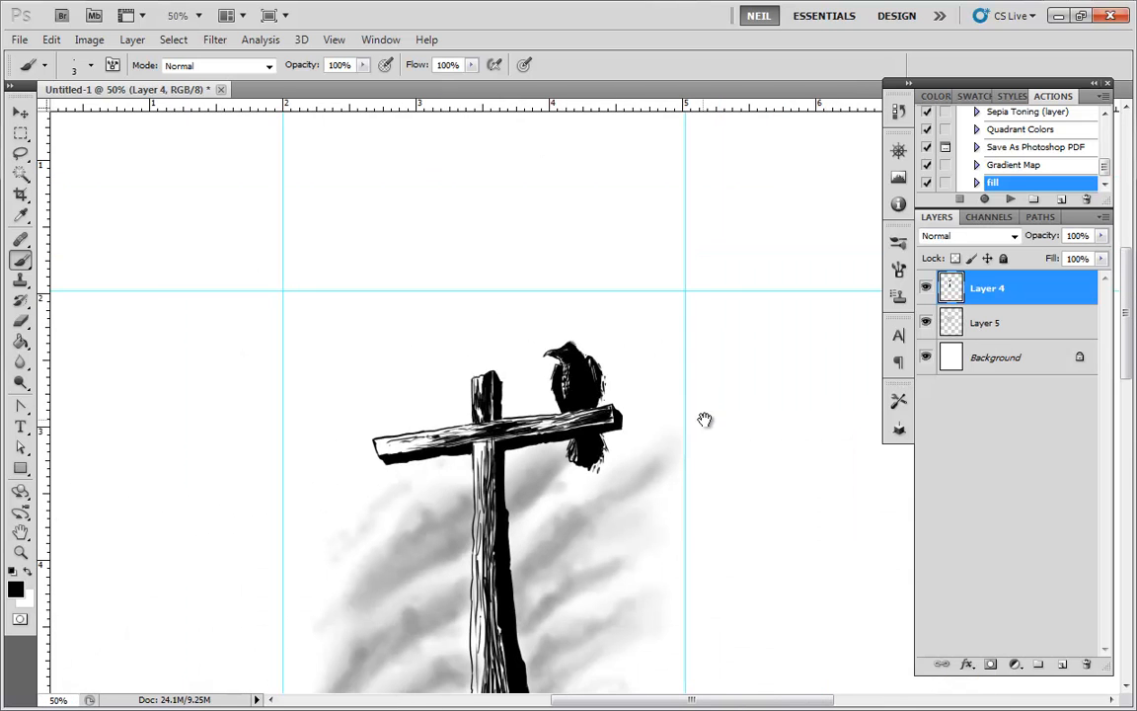
pyautogui.moveTo(706, 418); pyautogui.dragTo(676, 238)
pyautogui.moveTo(751, 326); pyautogui.dragTo(746, 362)
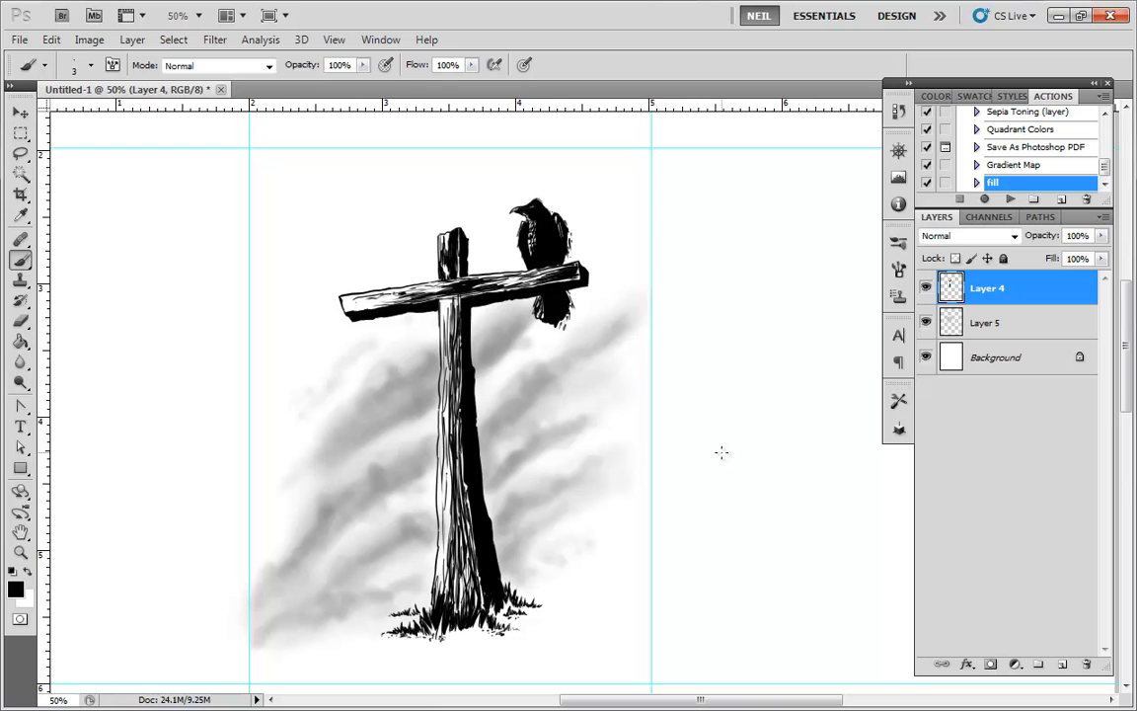
pyautogui.moveTo(719, 452); pyautogui.dragTo(720, 419)
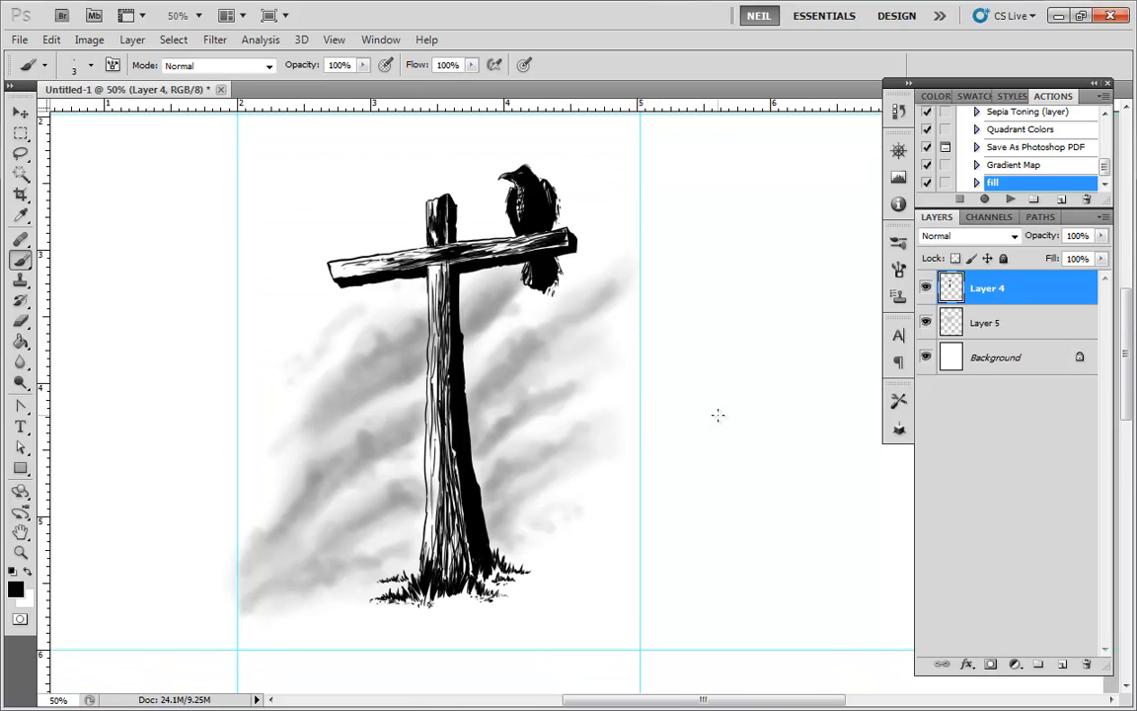